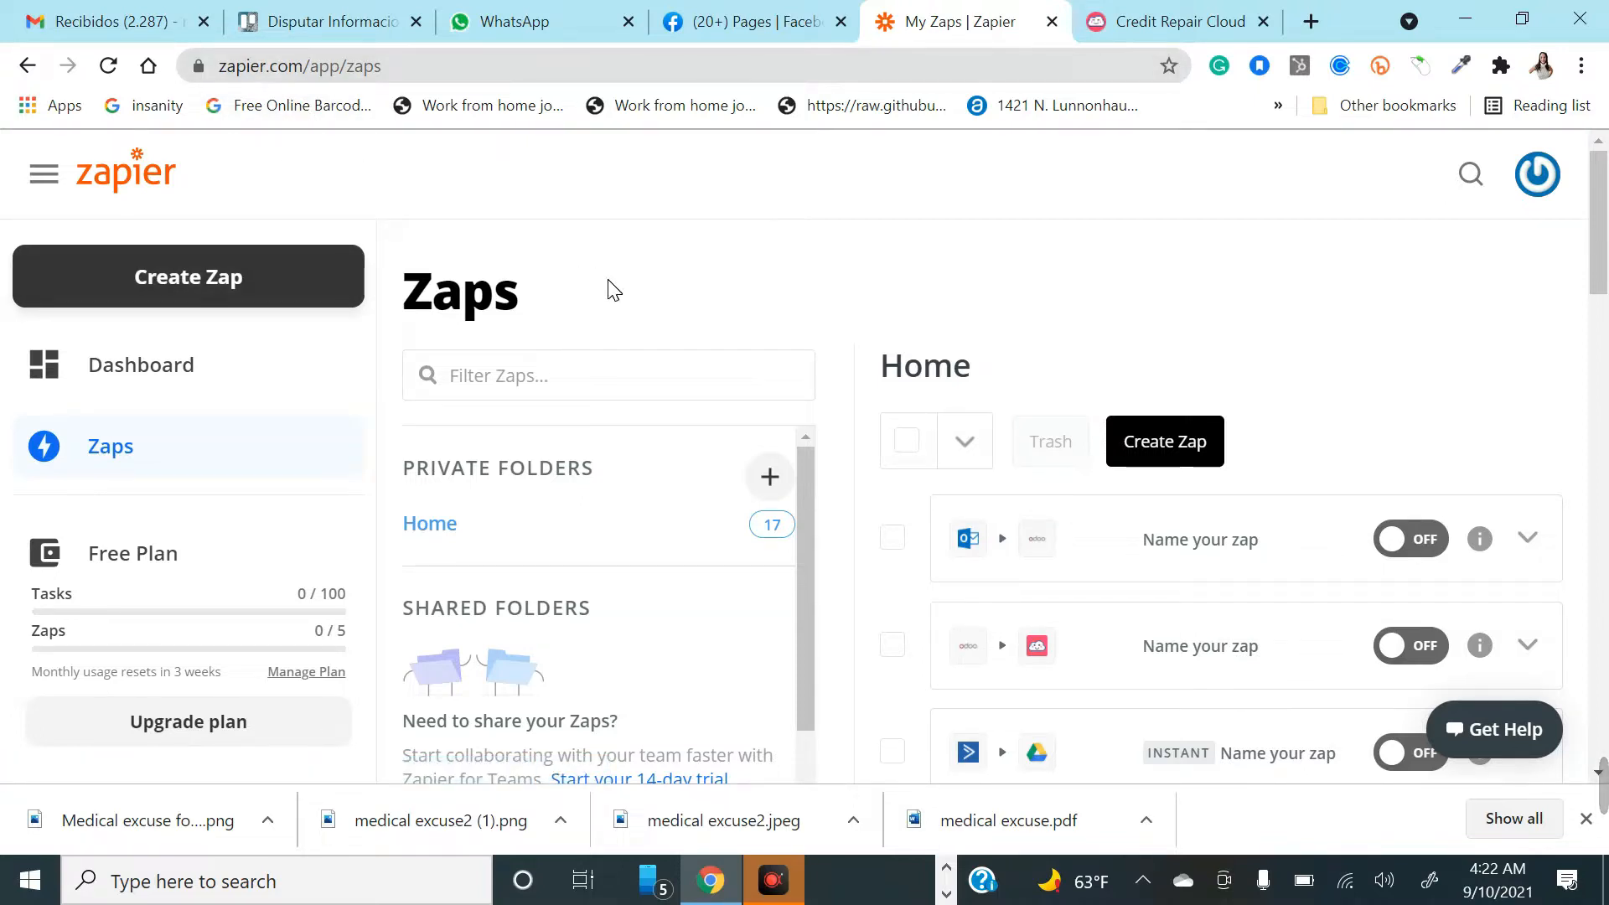
Step: Create a custom Zap from scratch and choose JotForm as its trigger app
click(270, 287)
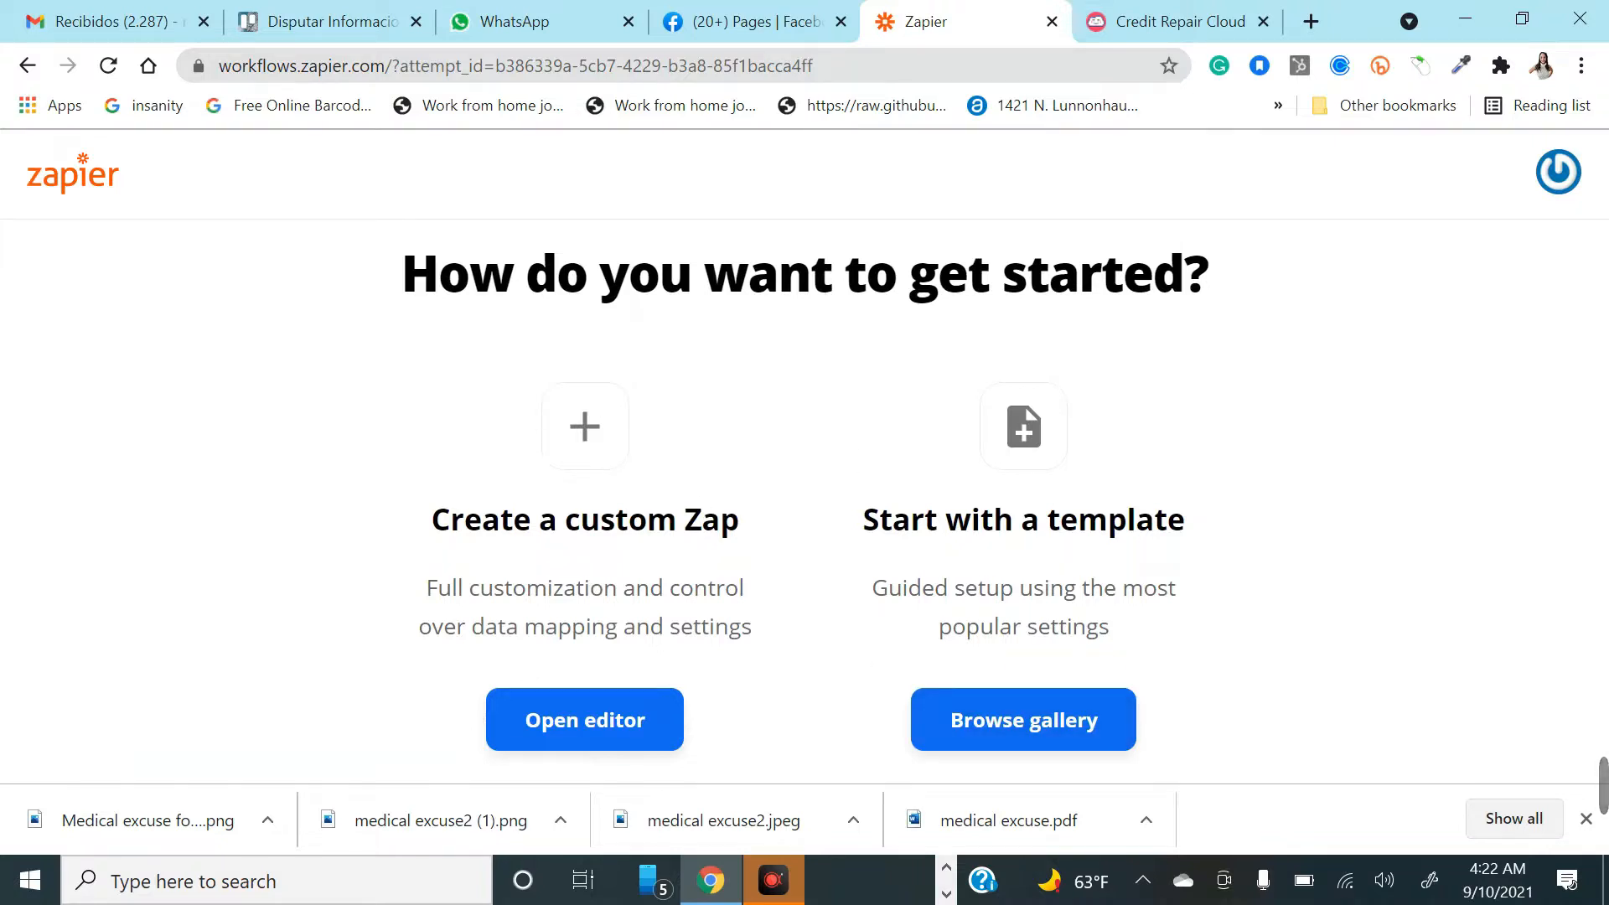
click(584, 740)
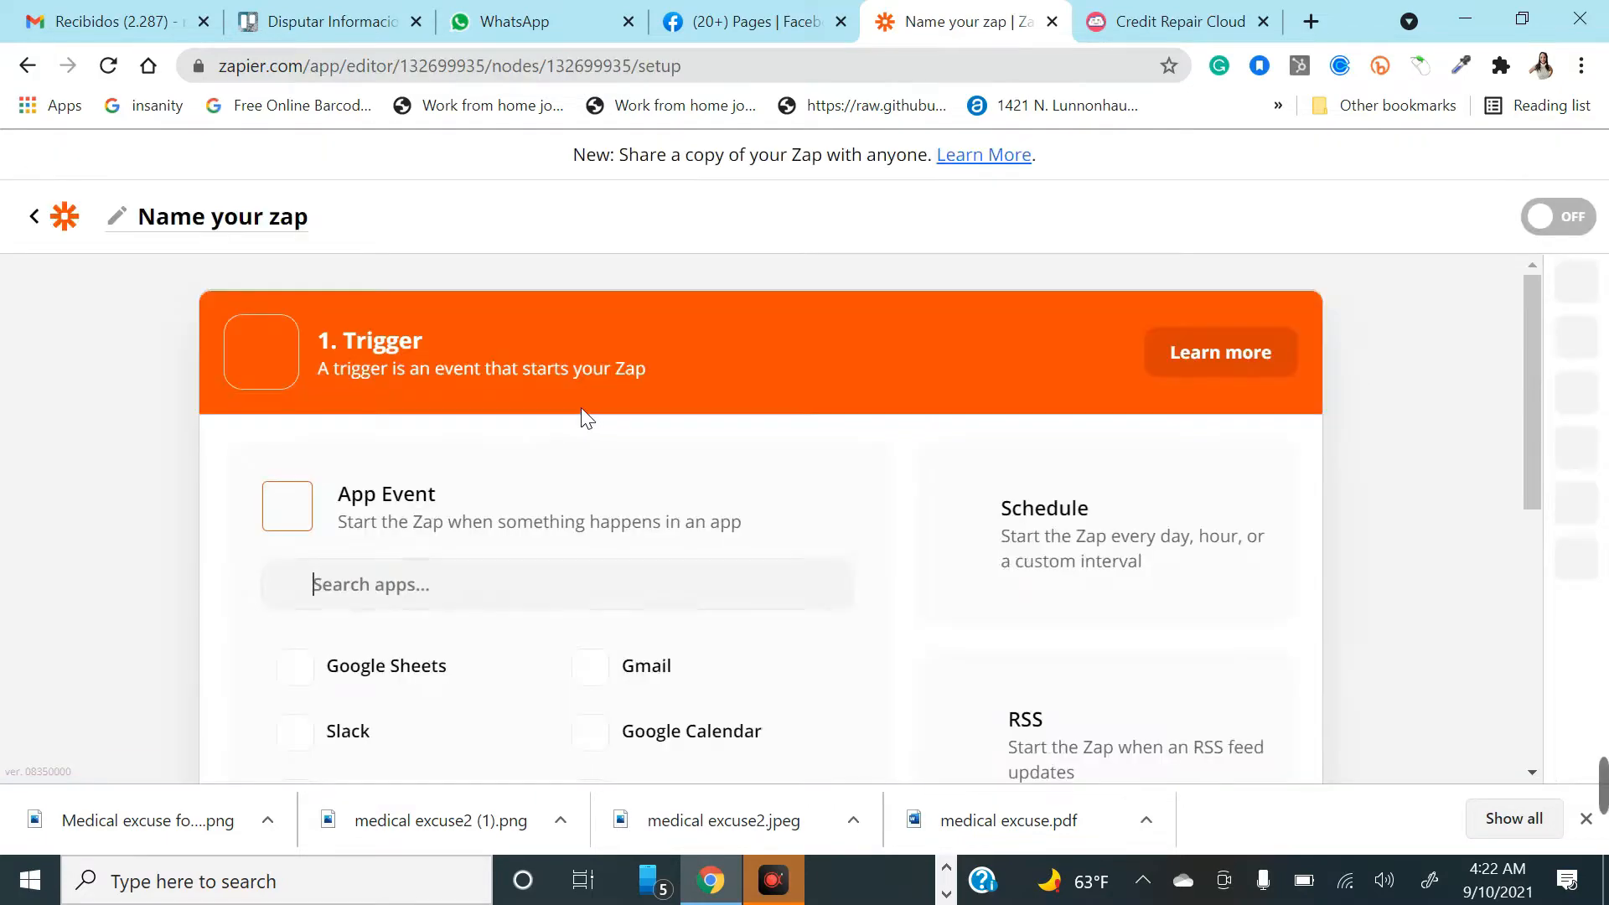
scroll(696, 551, down, 3)
scroll(531, 381, up, 3)
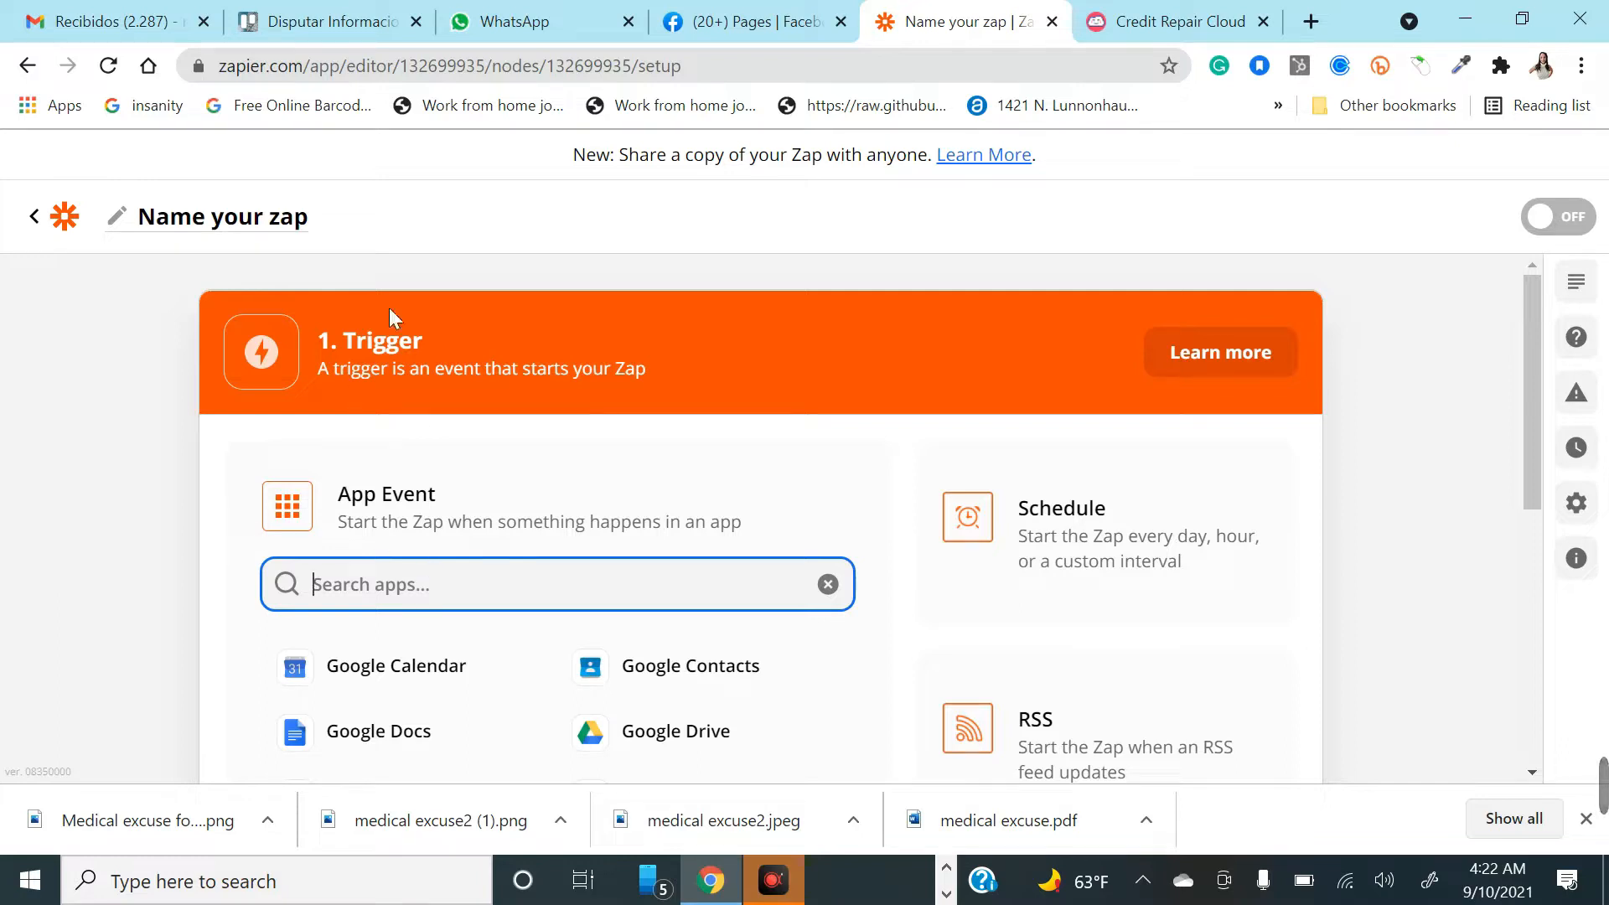
scroll(460, 629, down, 3)
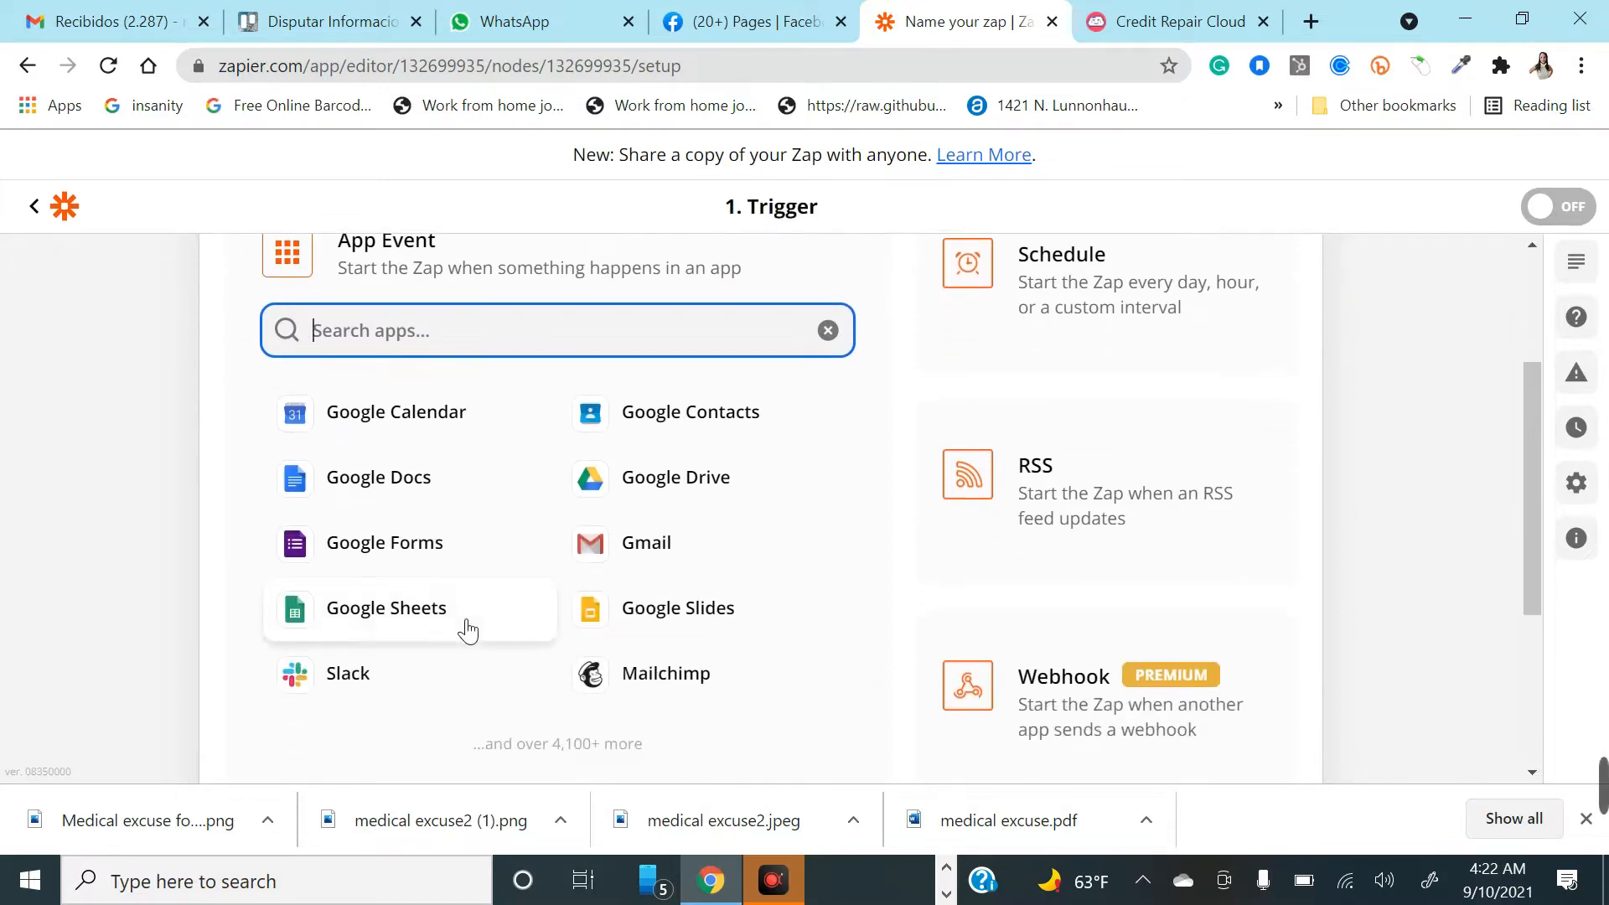
scroll(510, 634, up, 3)
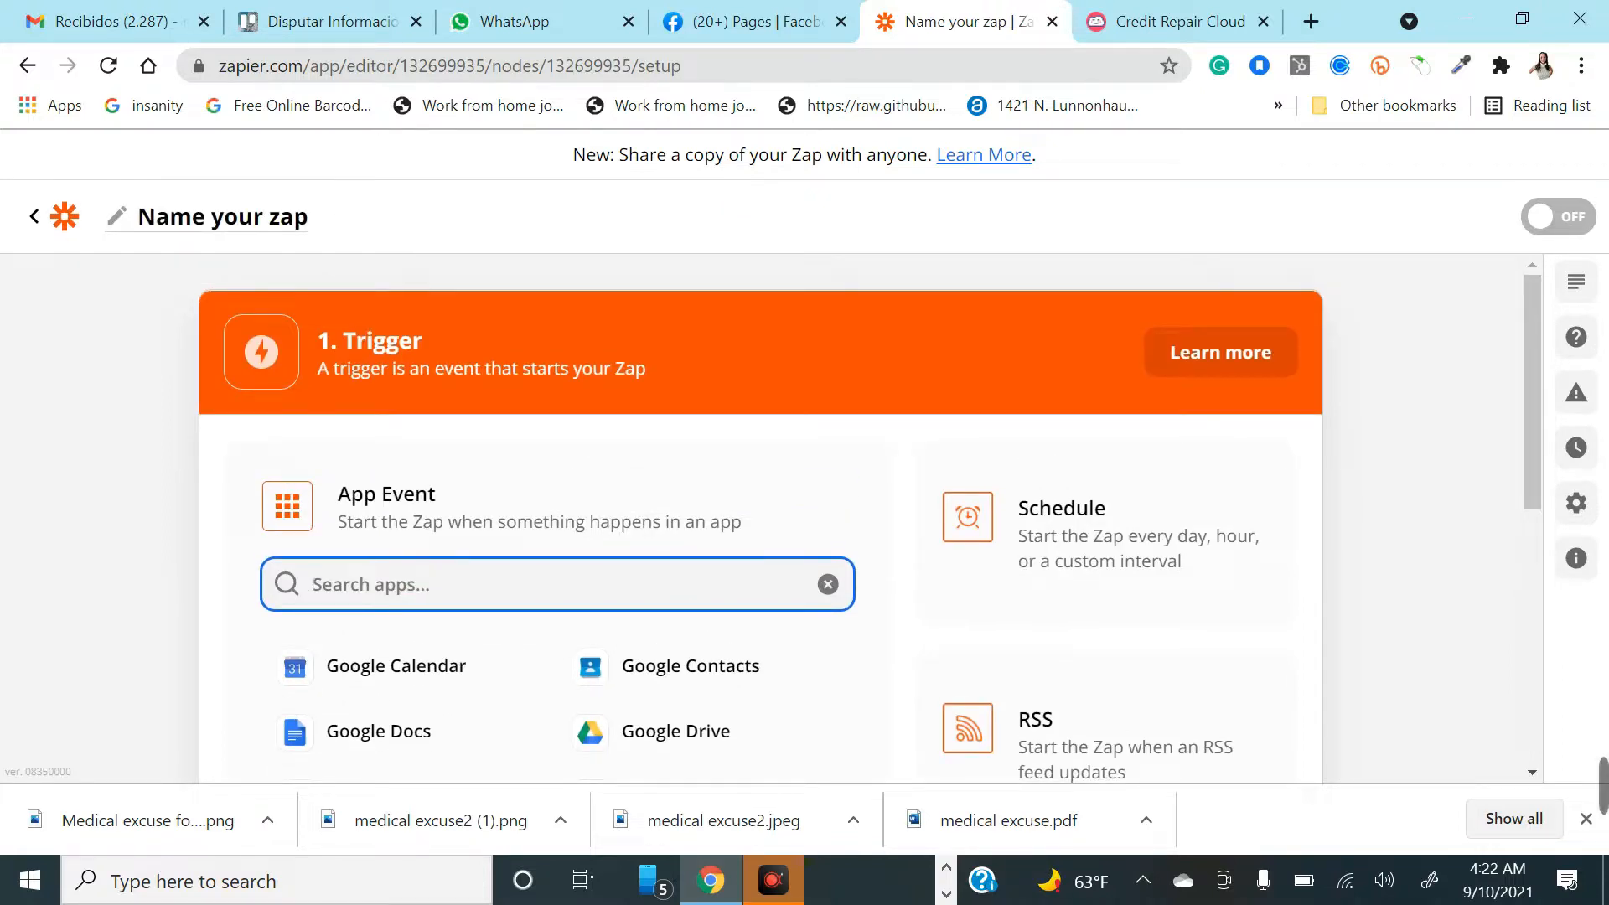
text(jot)
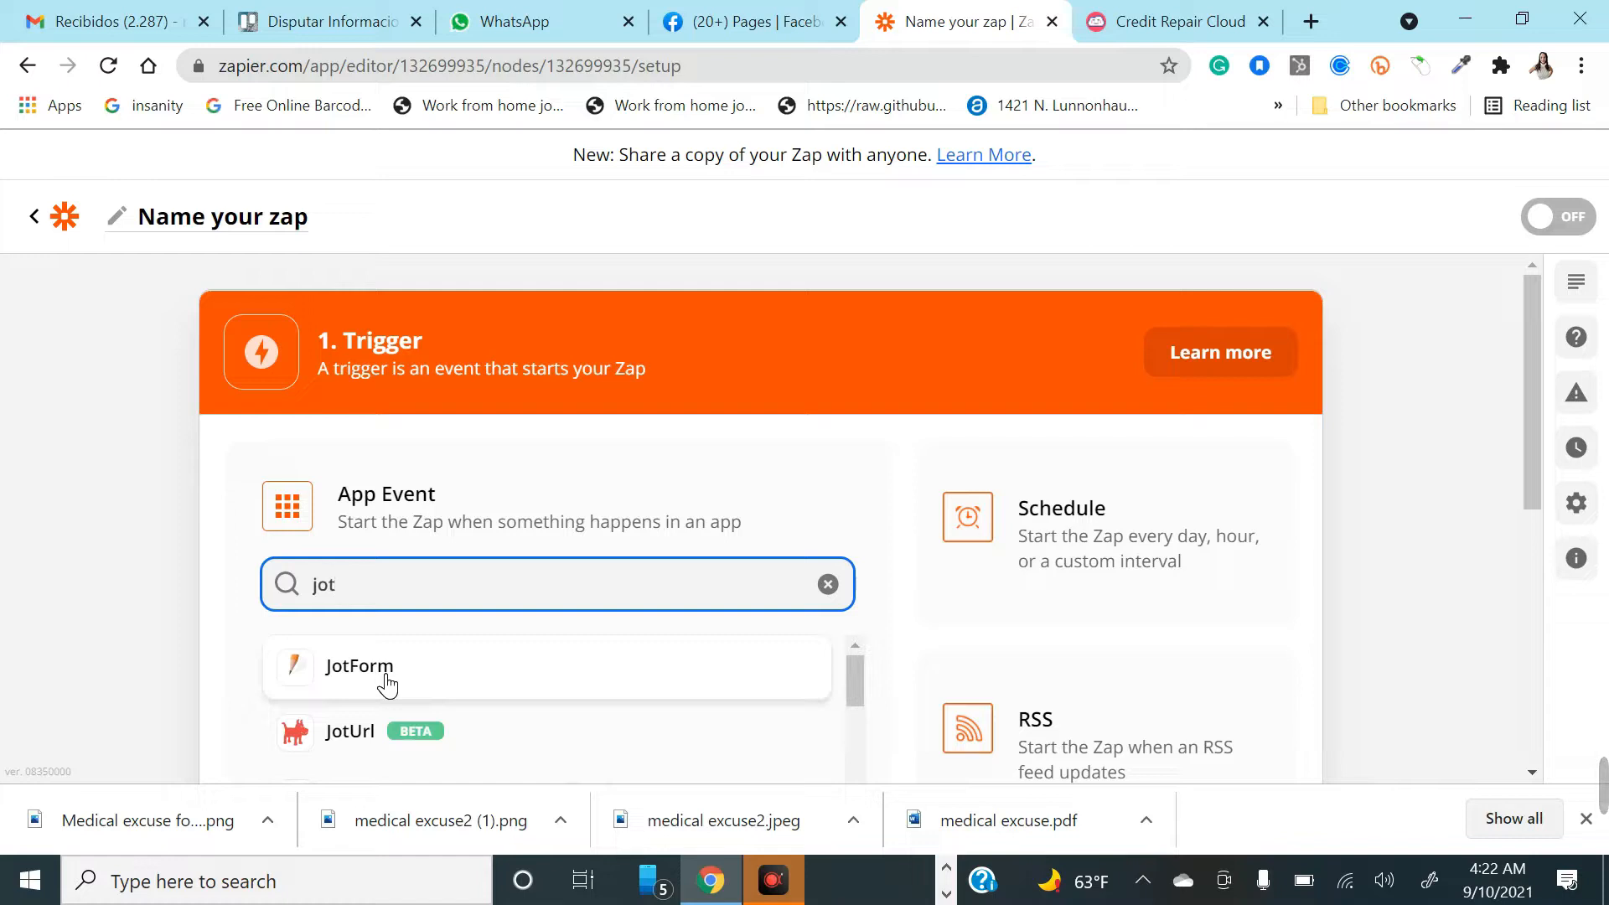
click(418, 675)
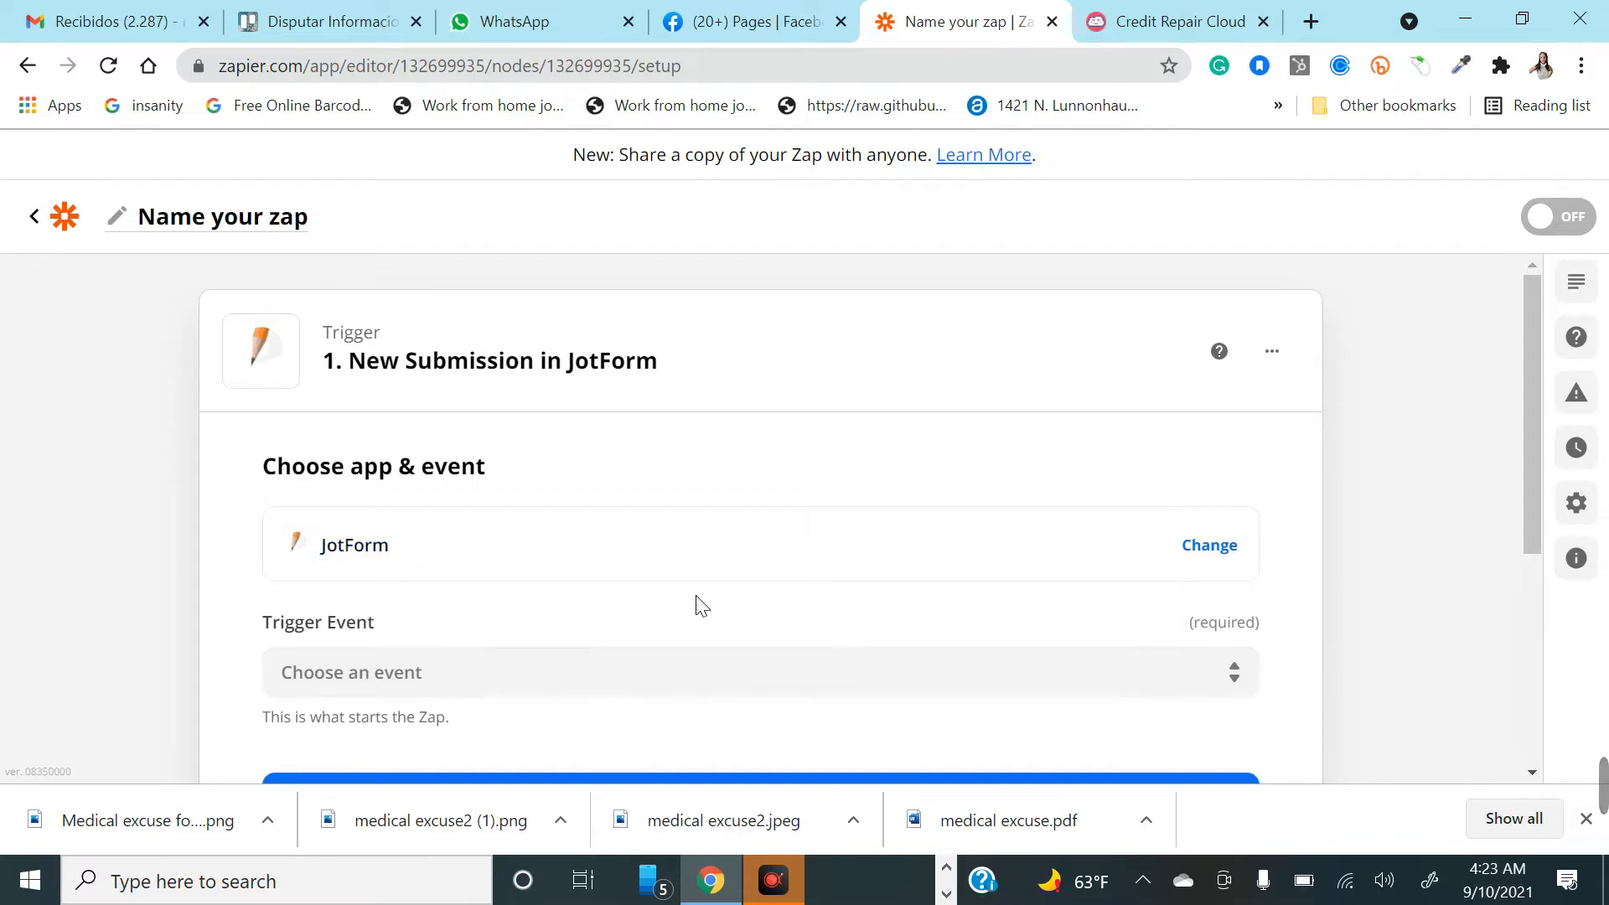
Step: Set the JotForm trigger event to New Submission and proceed to the account selection
click(1231, 546)
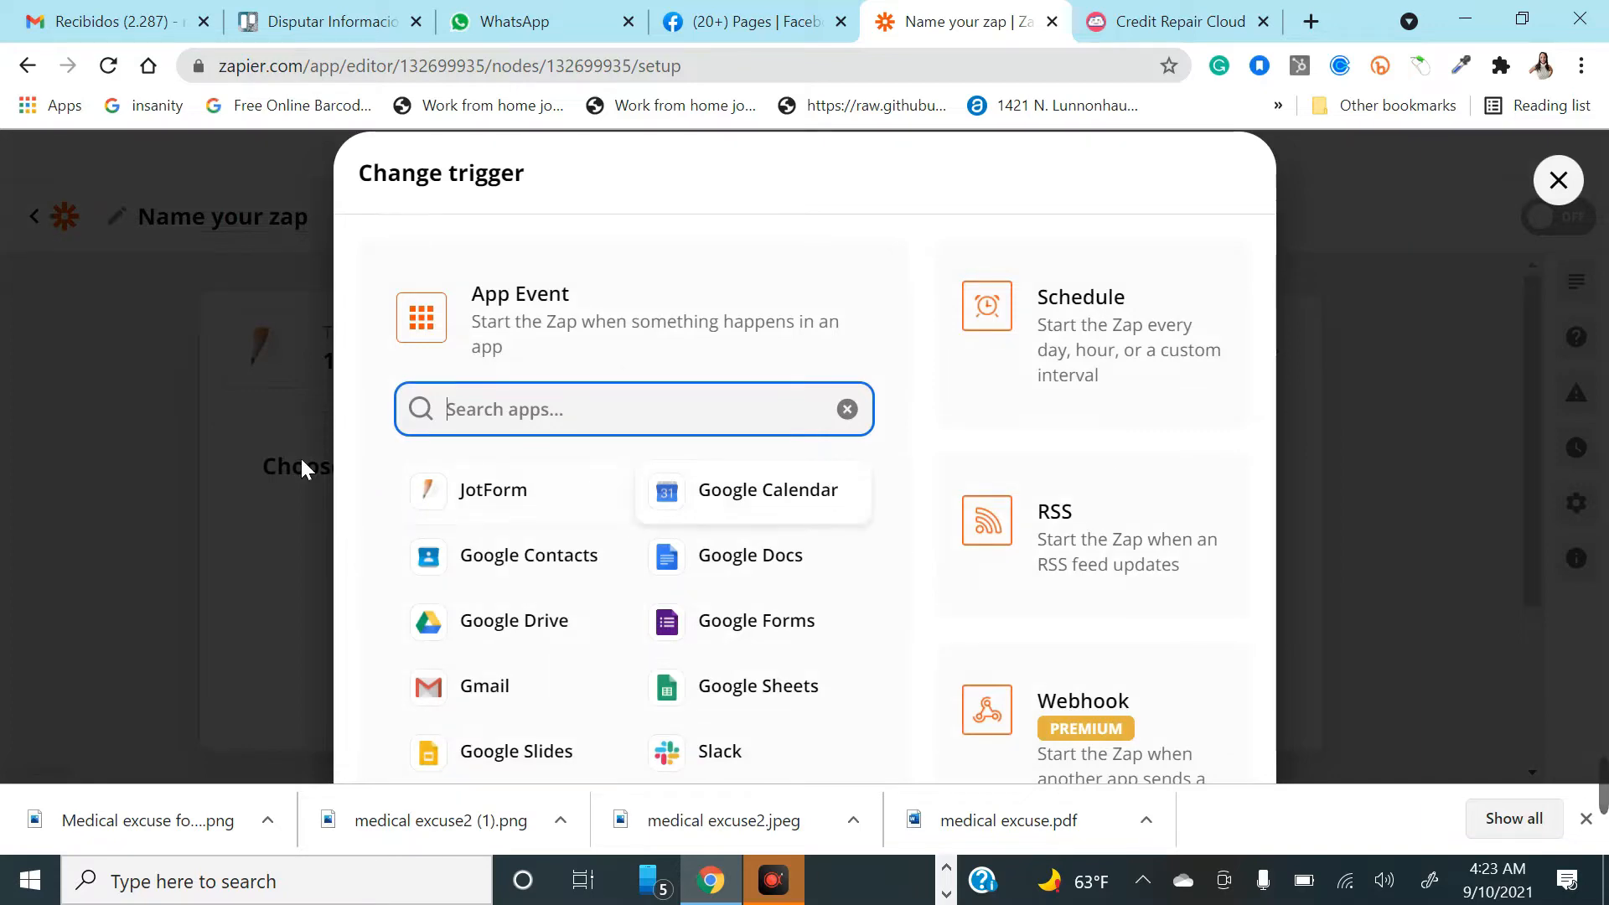
click(249, 575)
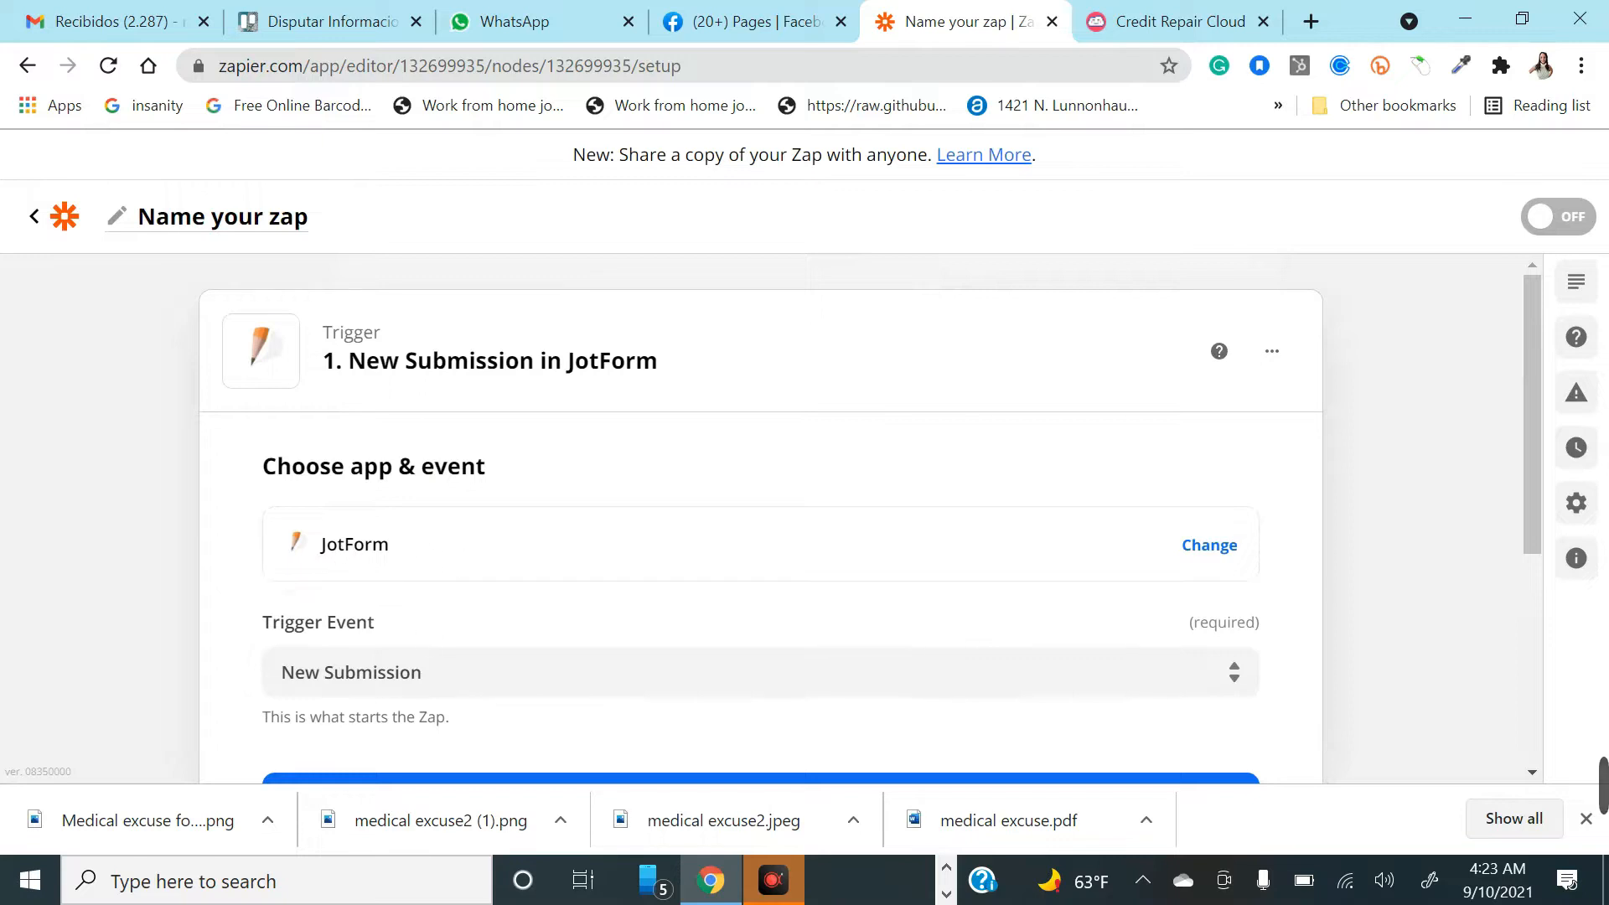
scroll(456, 668, down, 3)
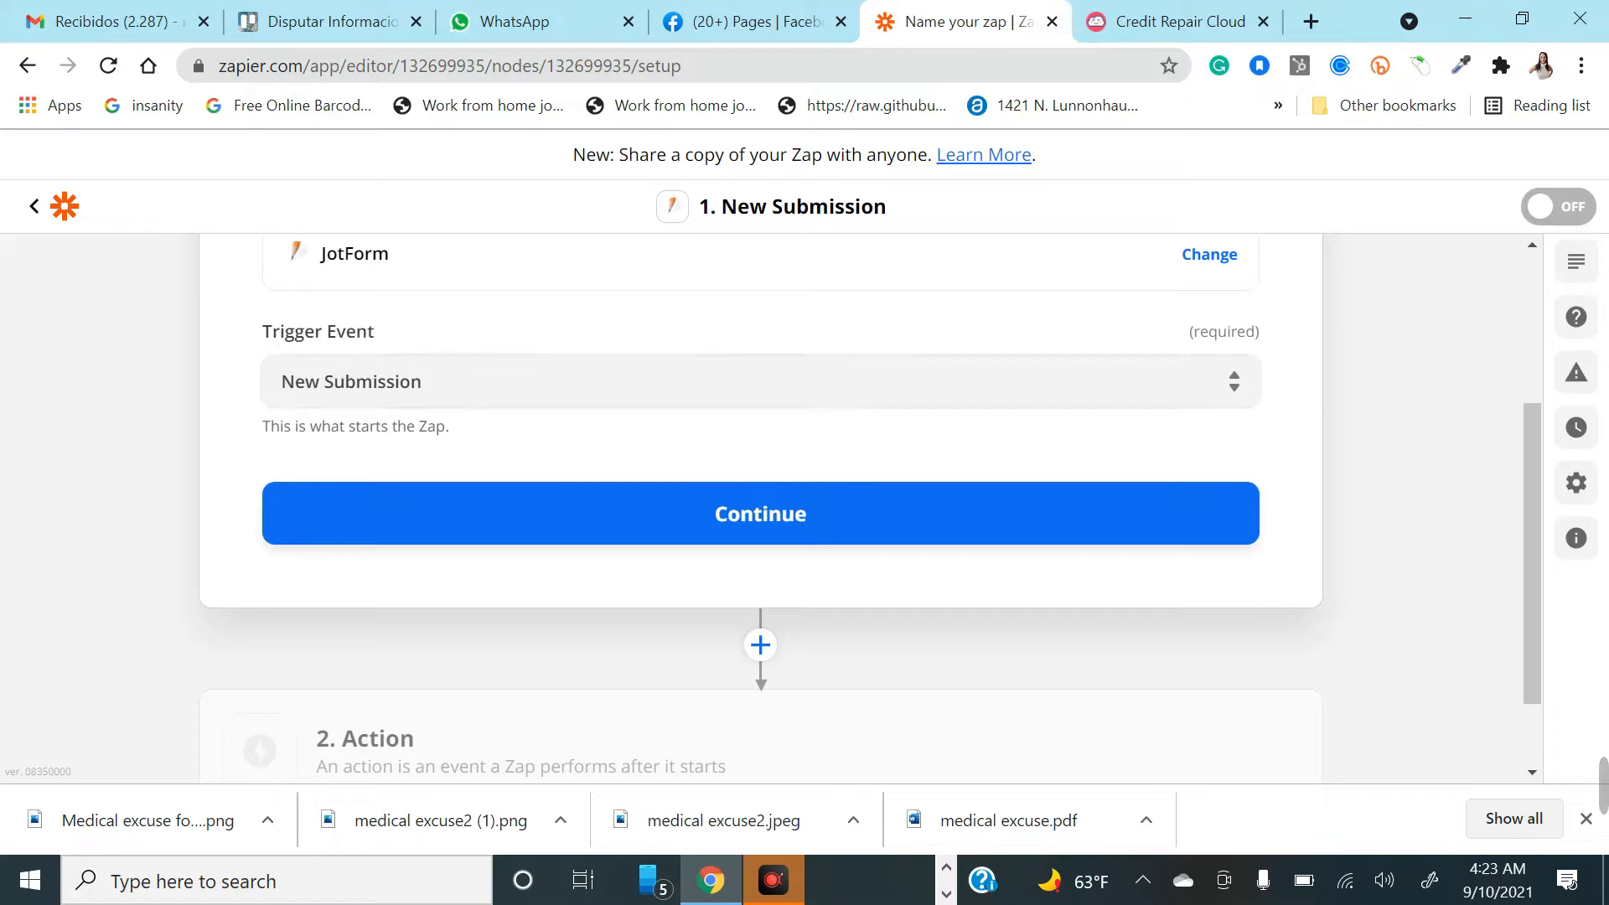
click(450, 386)
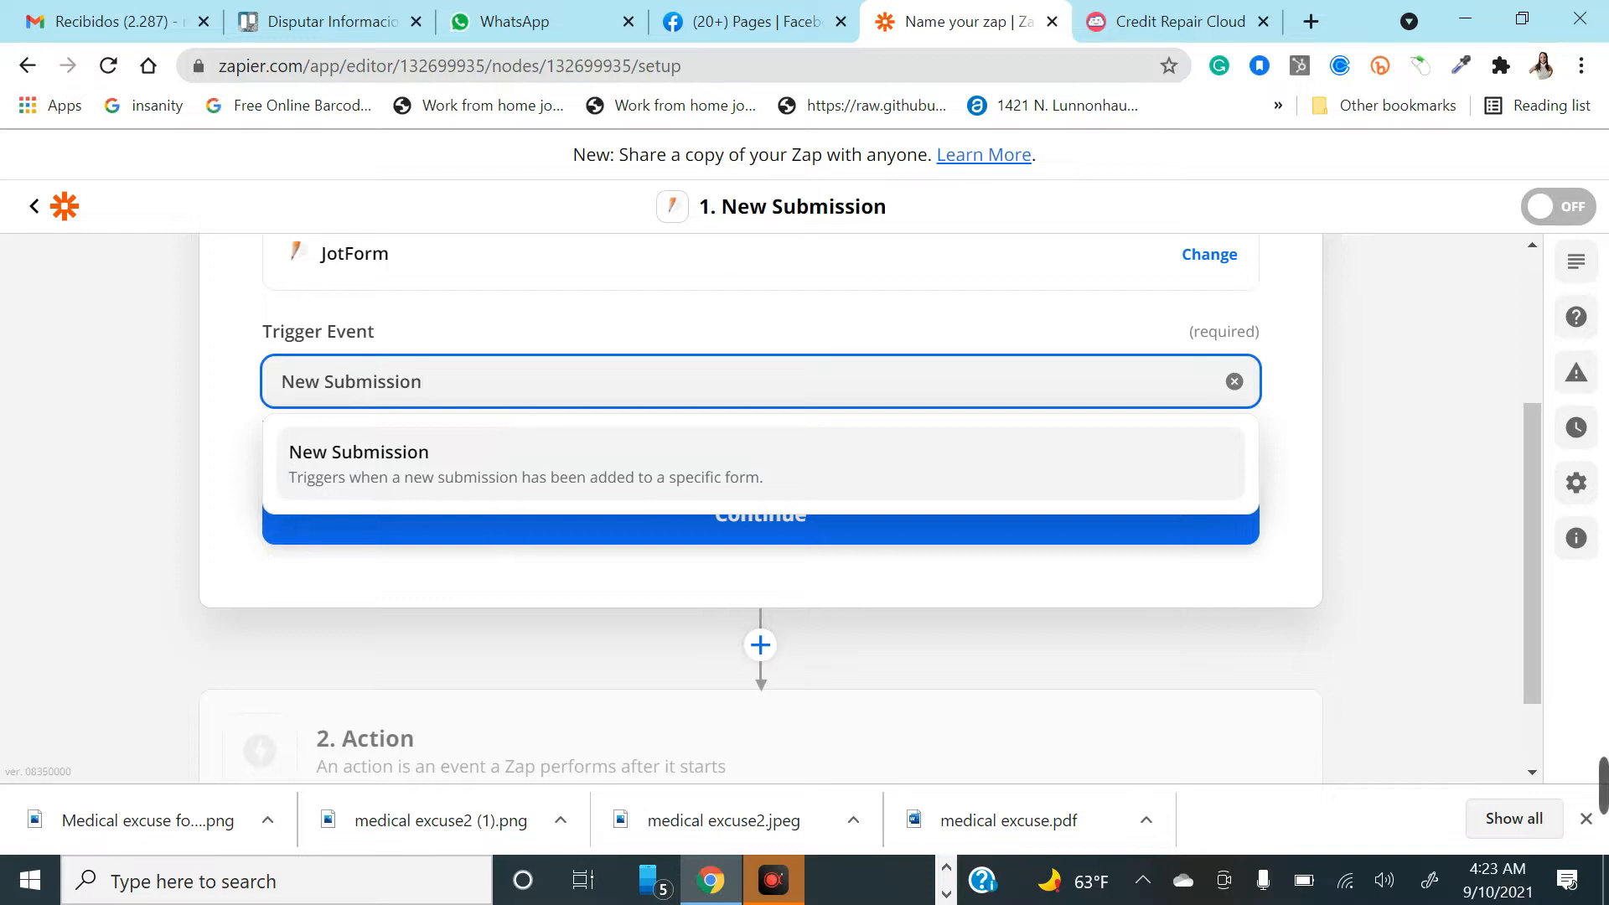
click(344, 453)
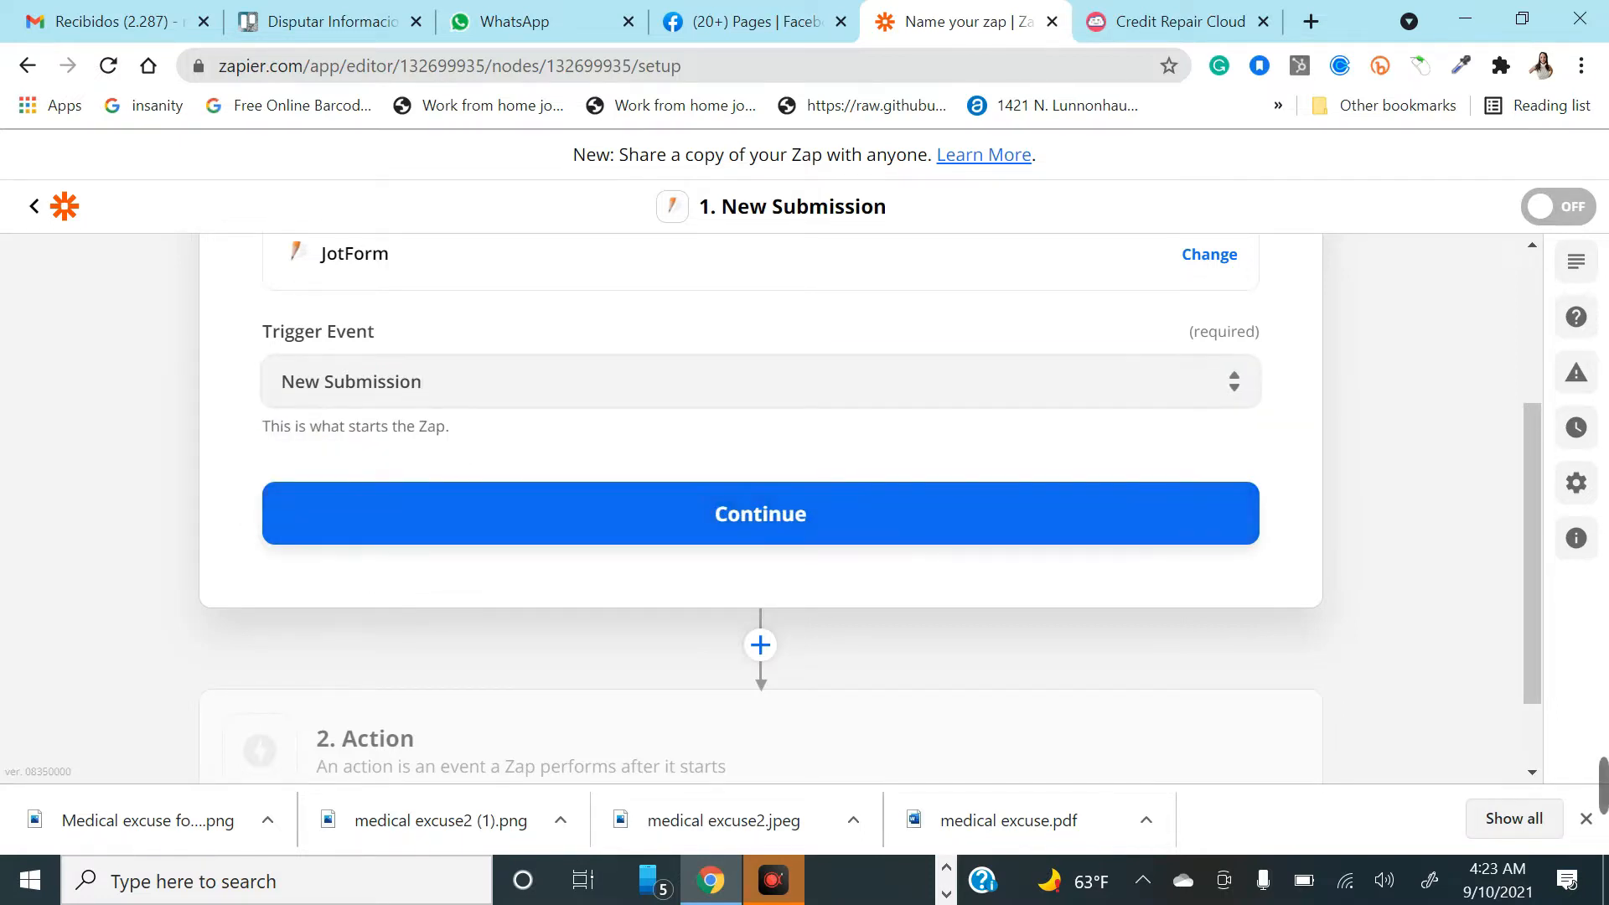
click(441, 527)
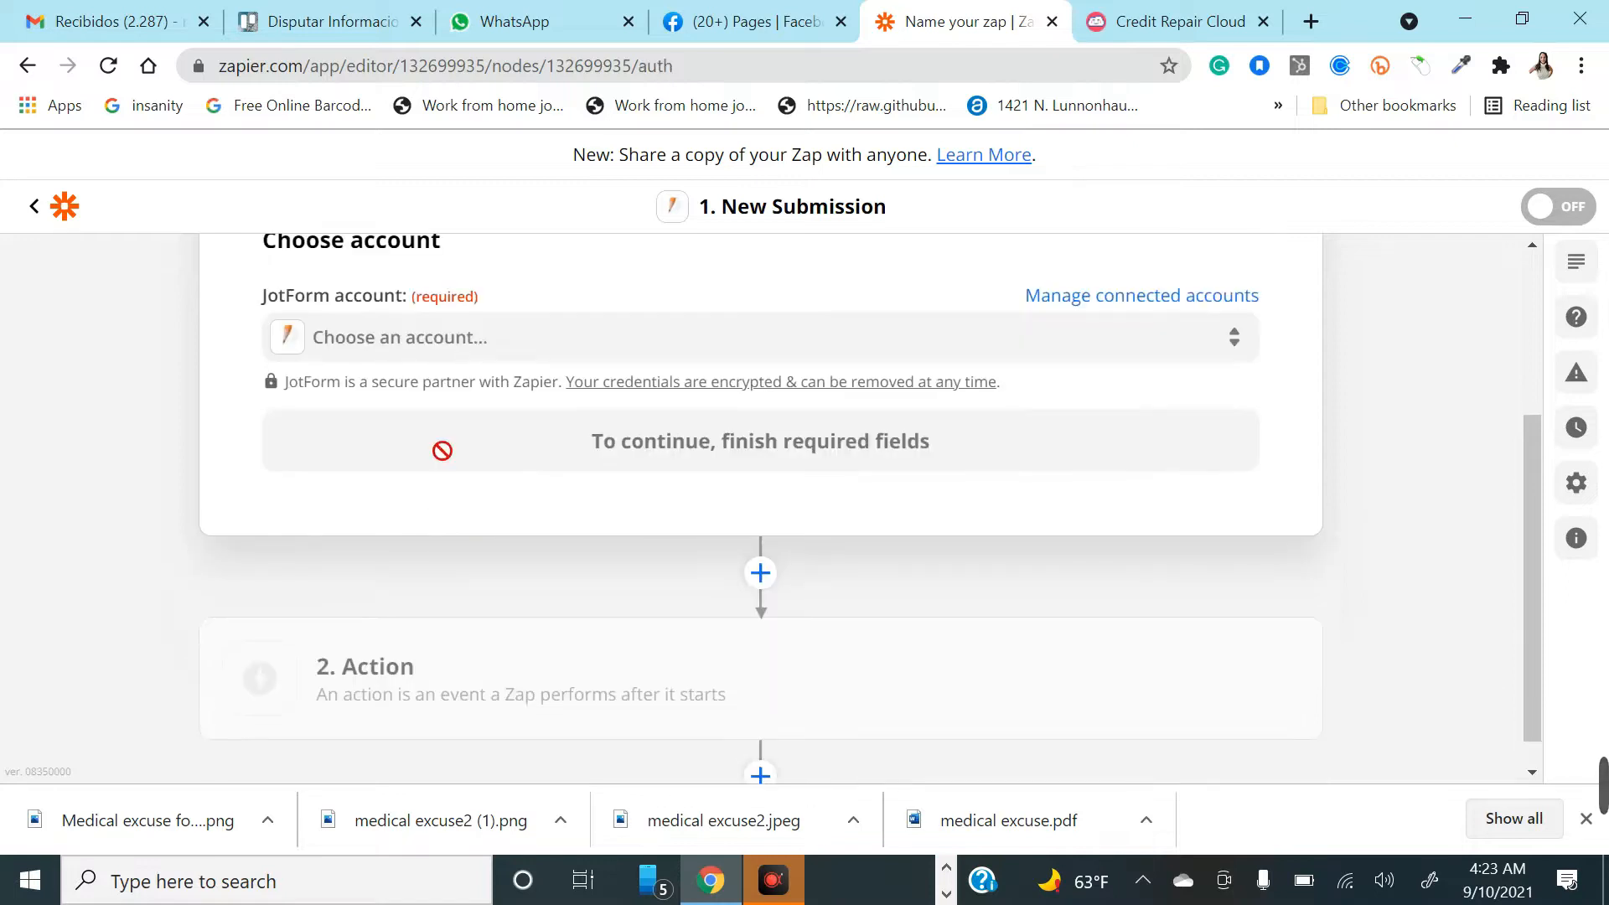
scroll(481, 432, up, 2)
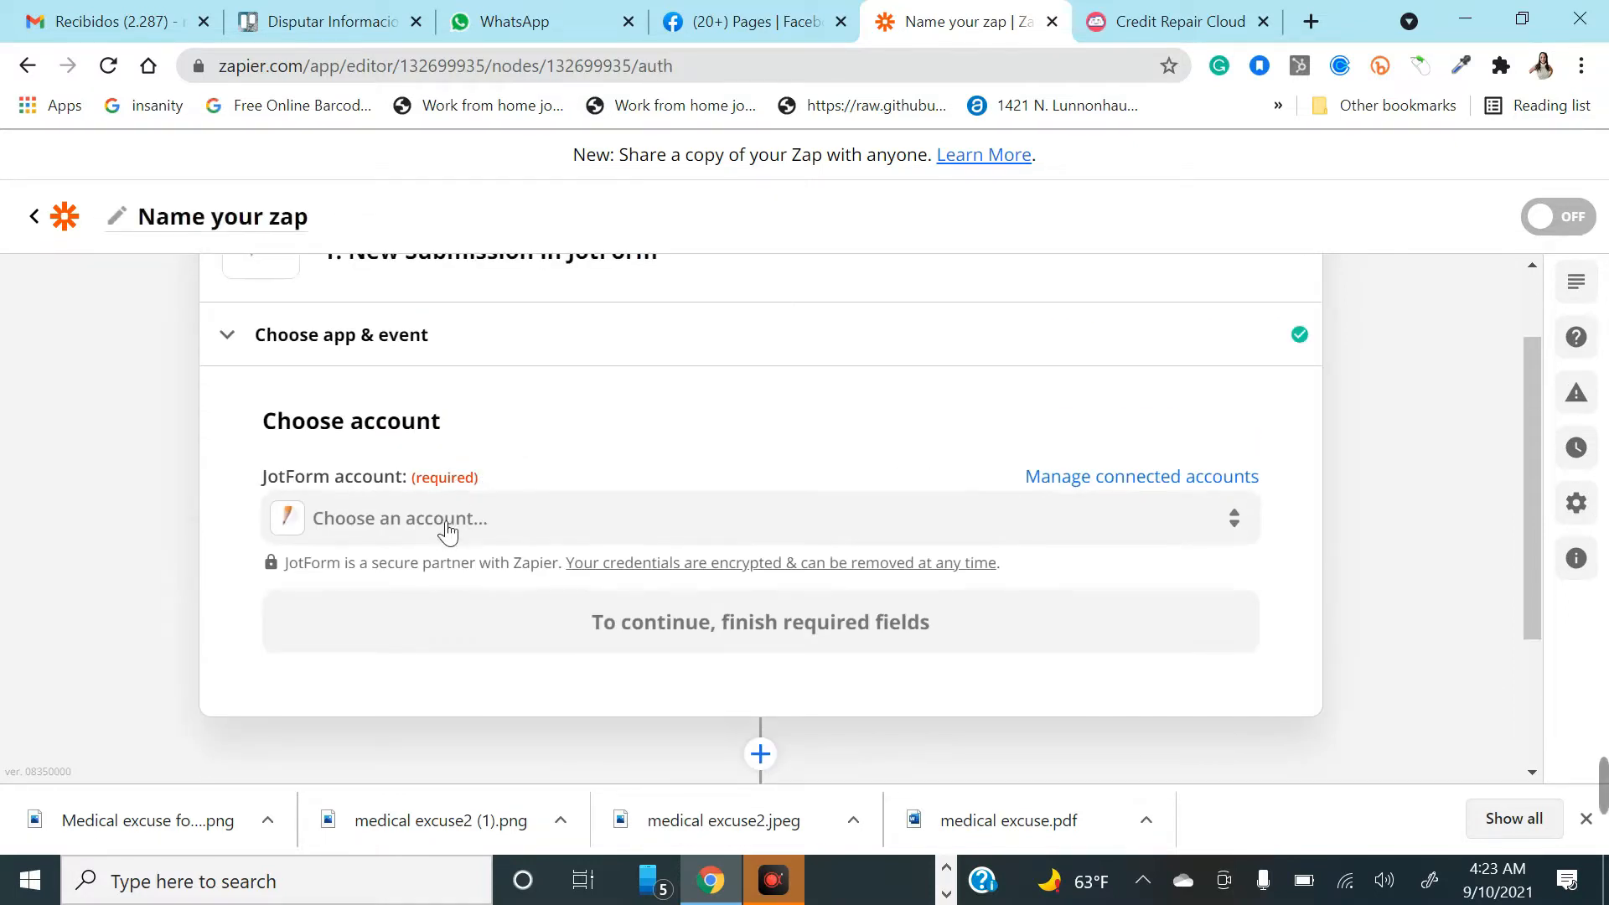
click(331, 518)
click(379, 570)
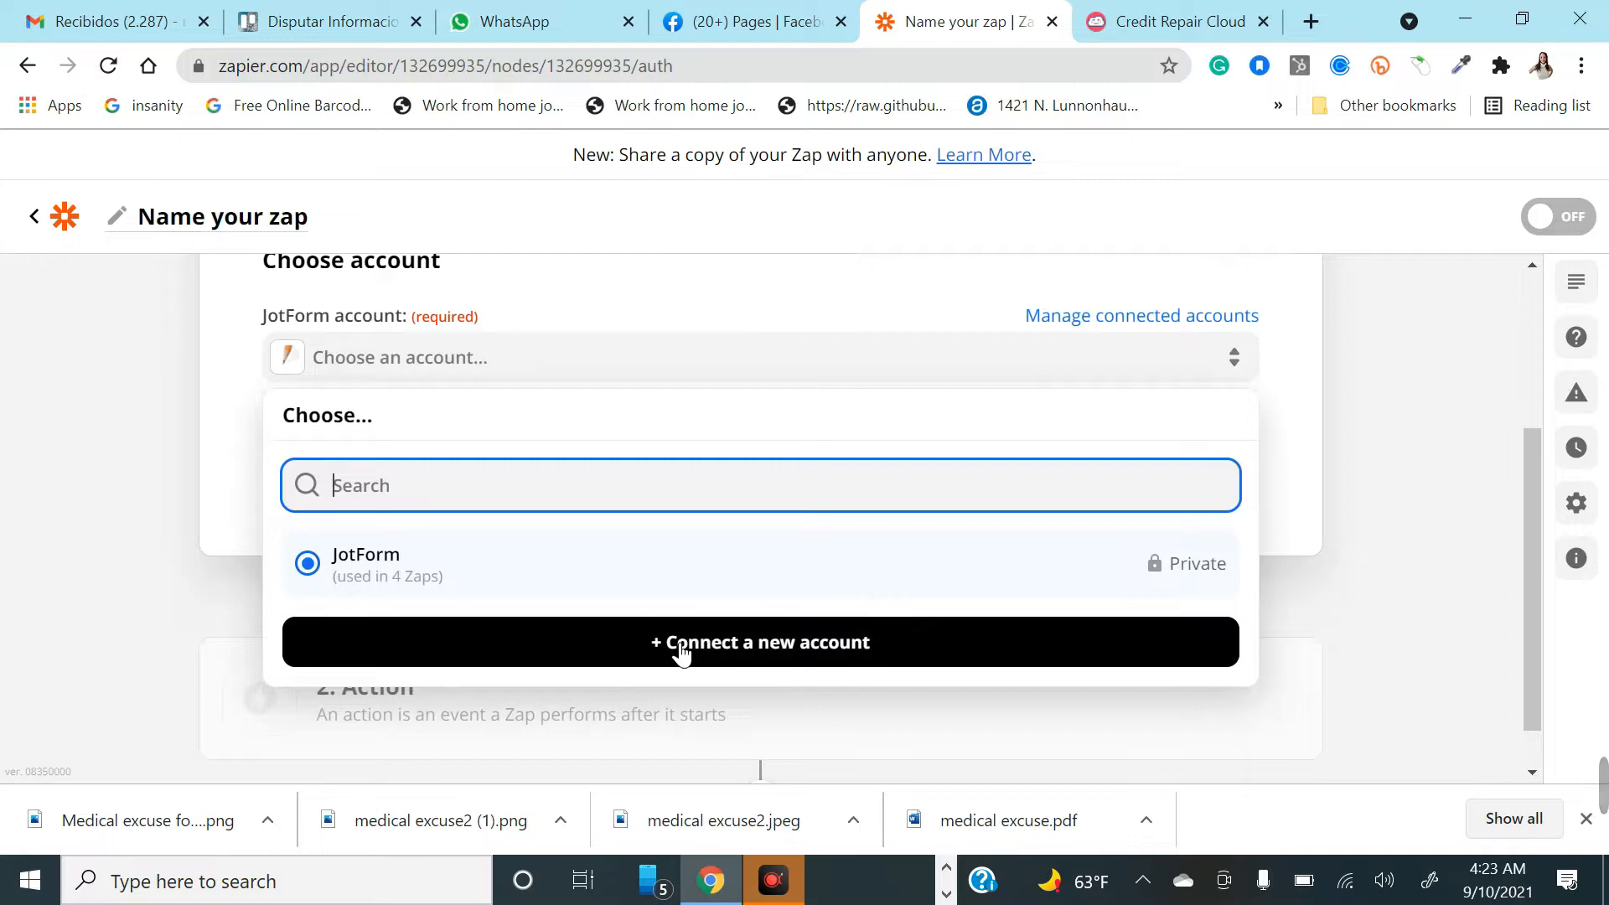
click(738, 662)
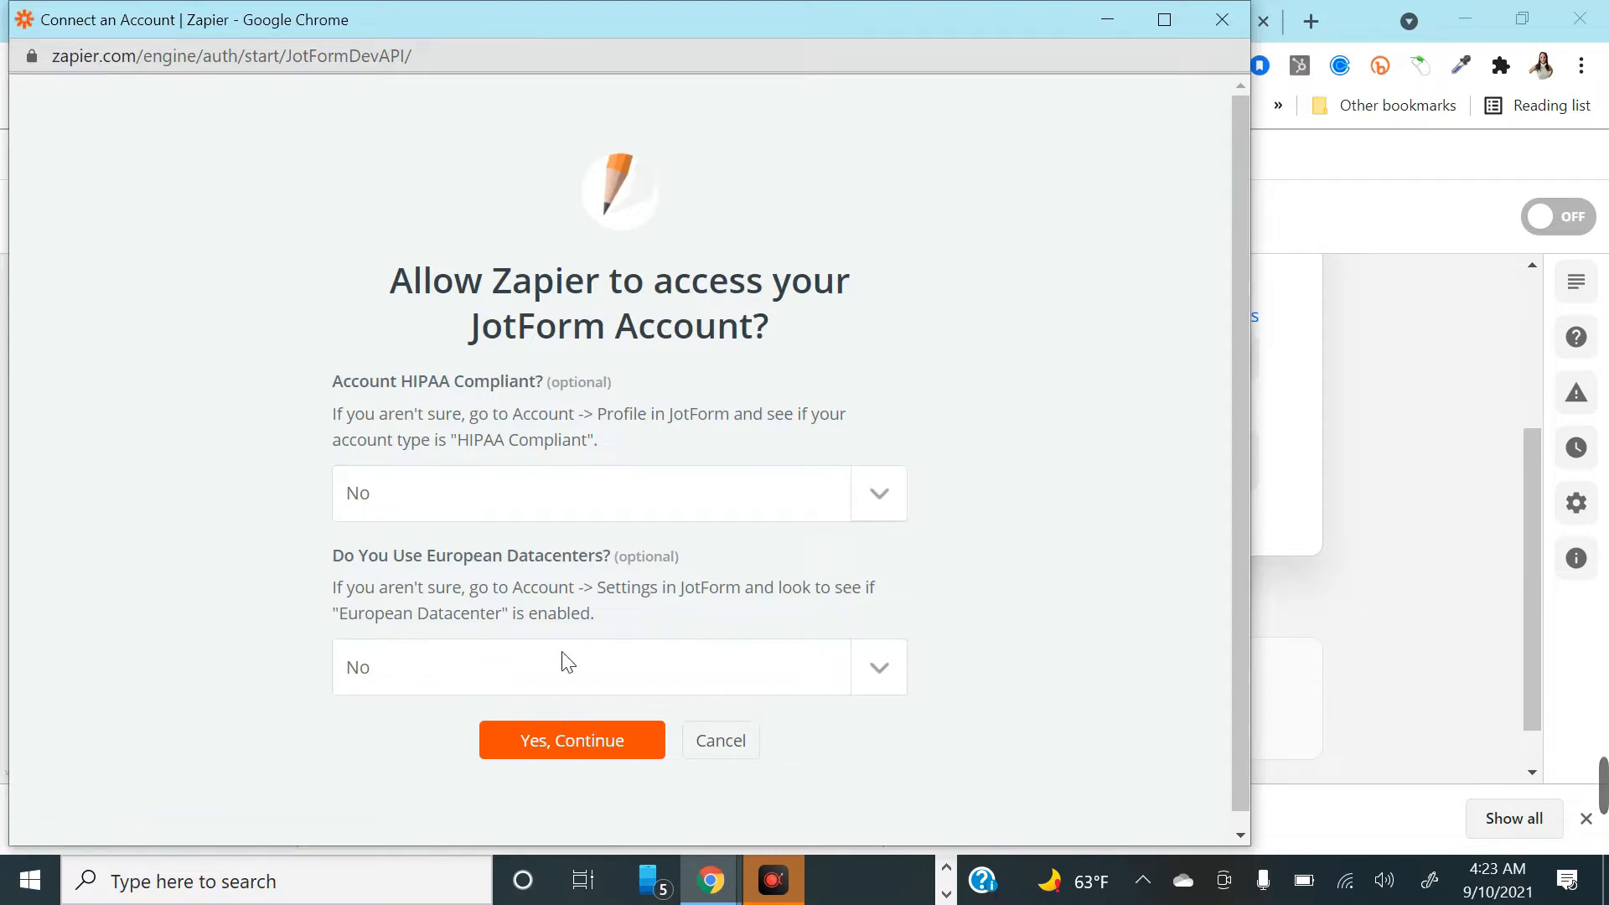
click(559, 749)
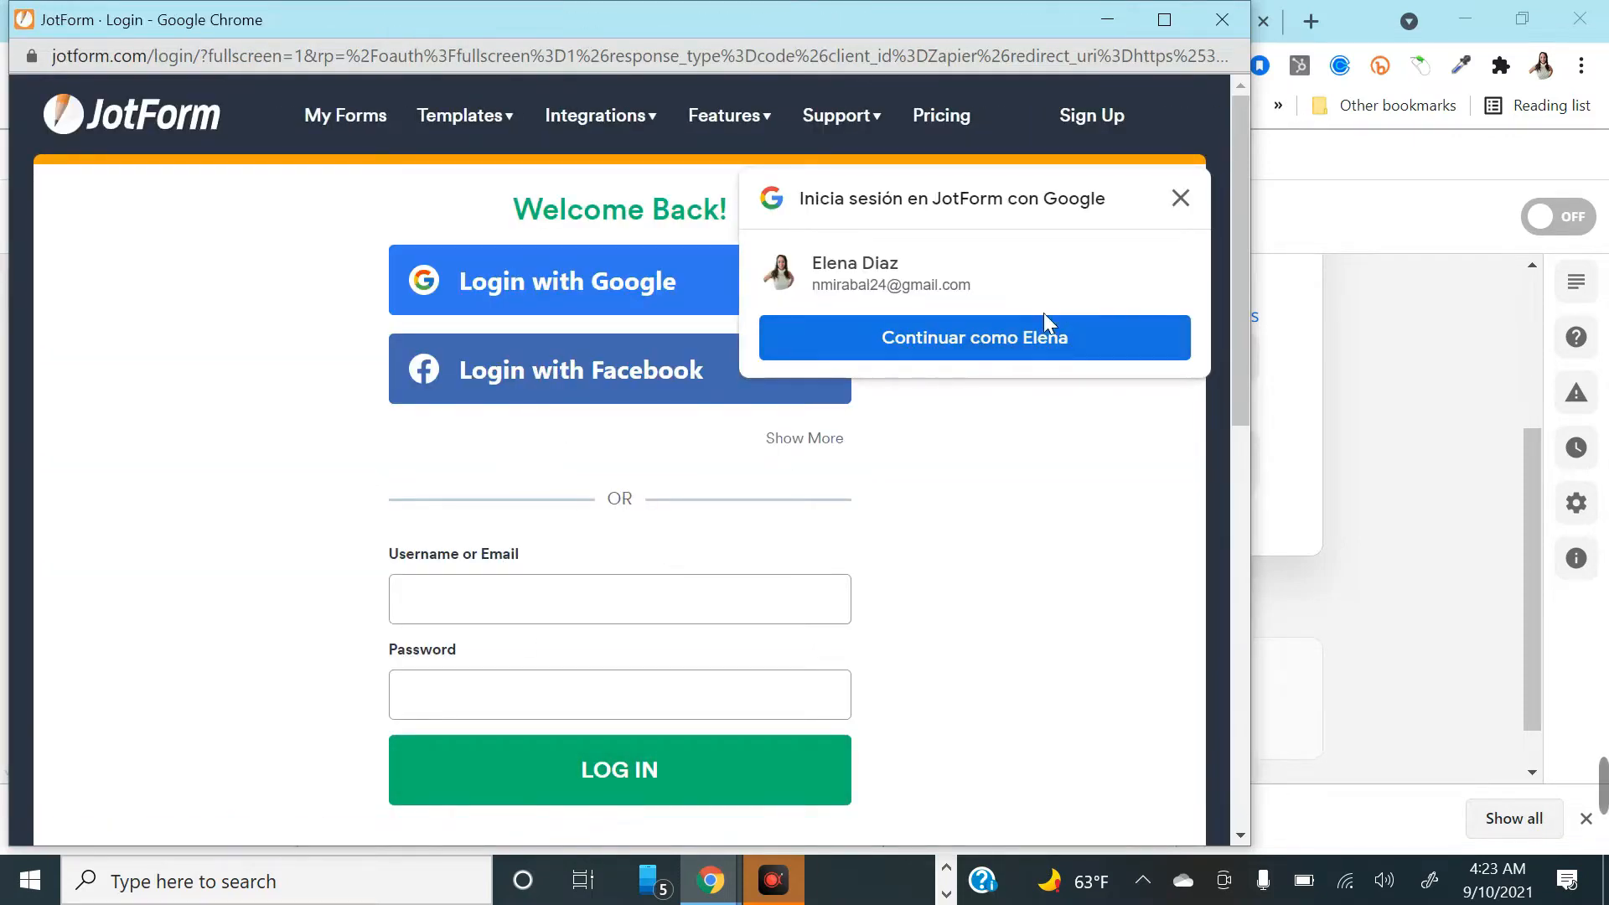
click(449, 557)
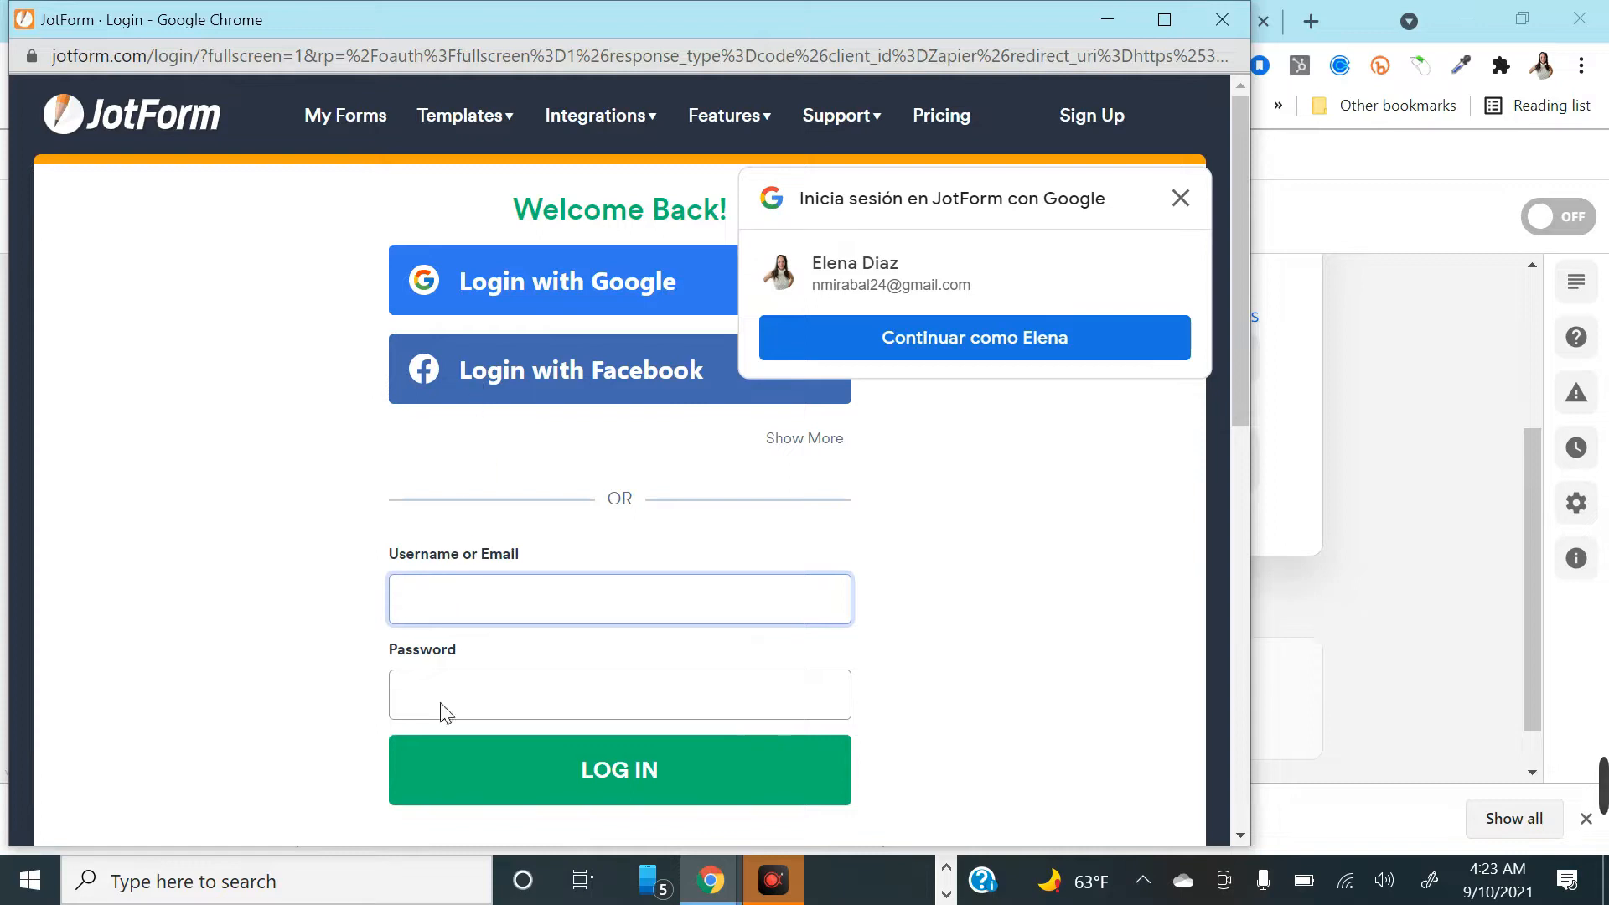
click(1181, 199)
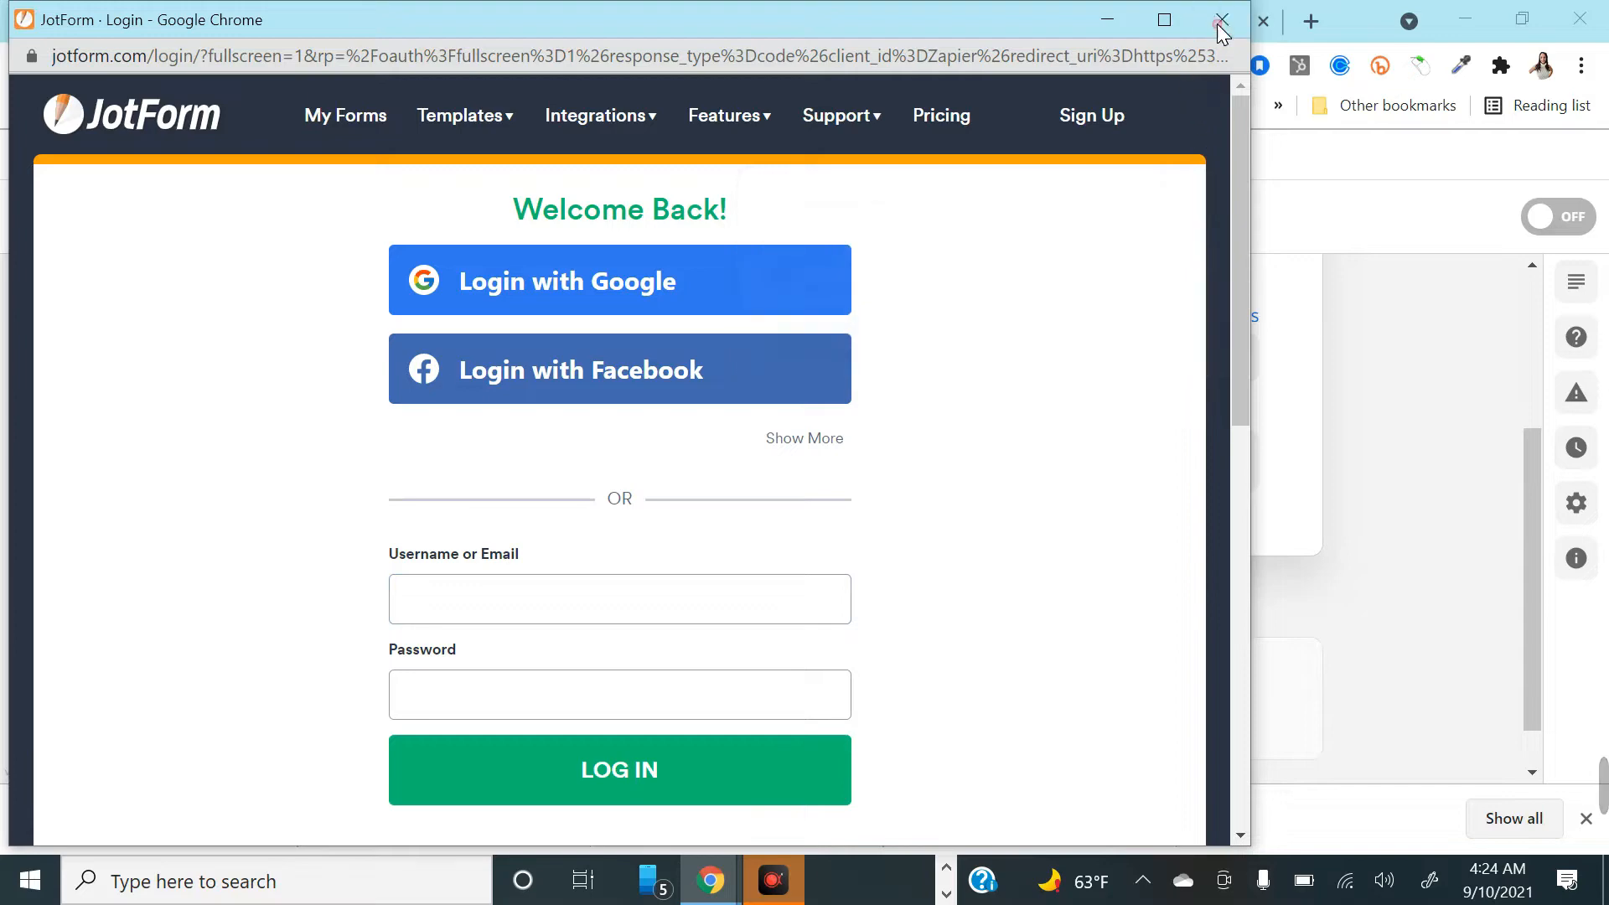
click(1219, 25)
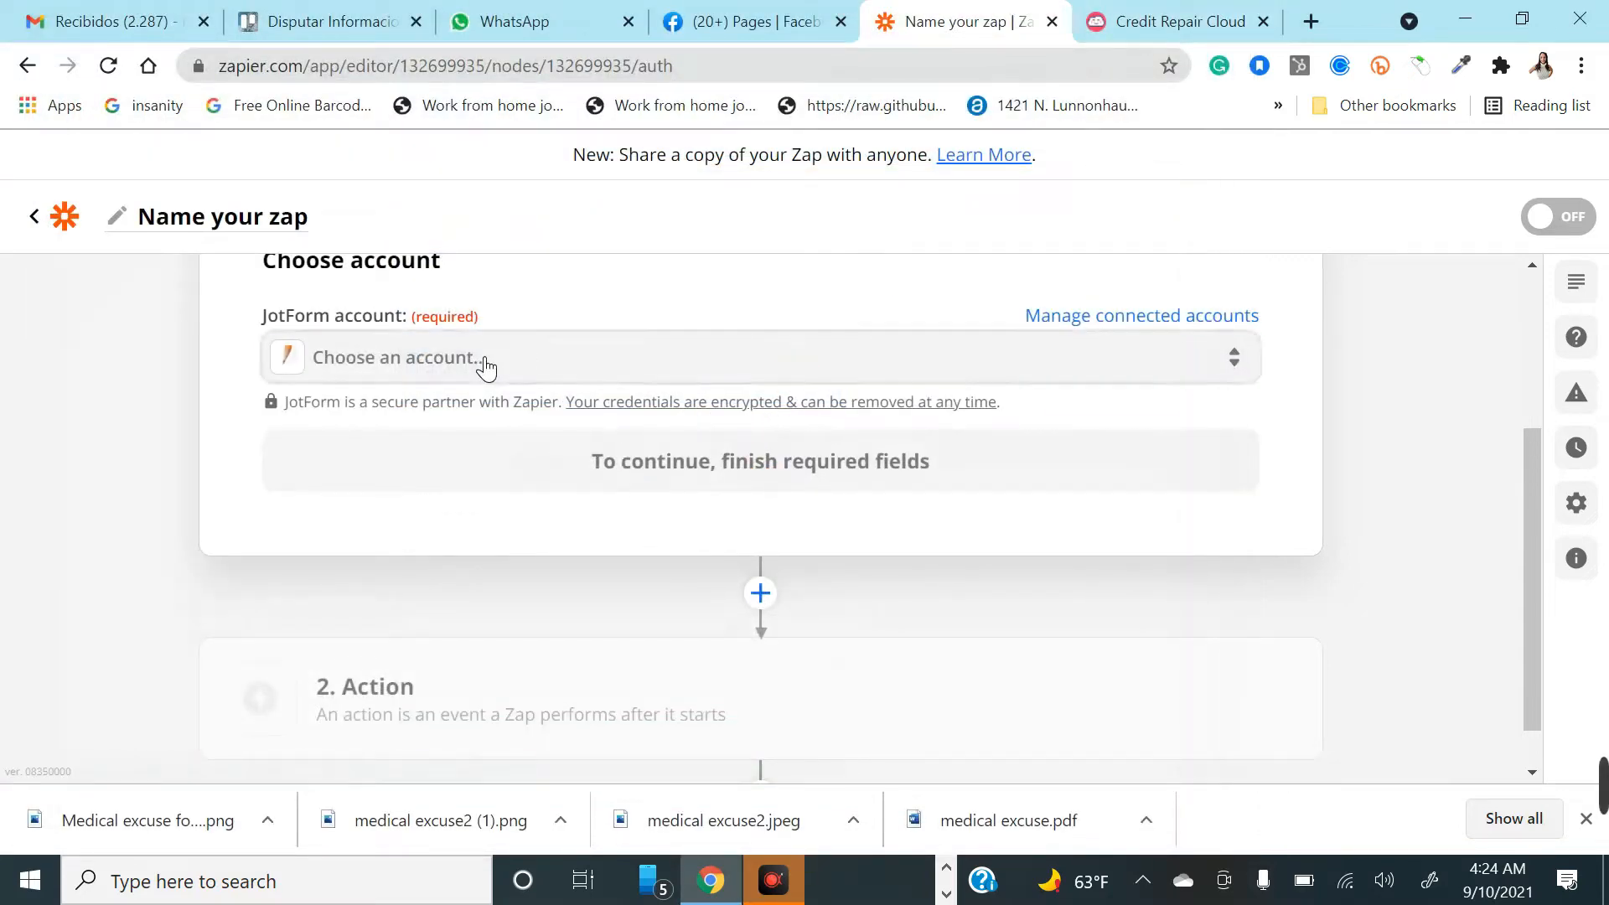
Step: Use the already connected JotForm account for the trigger and set its form to ENROLLMENT
click(485, 360)
click(385, 560)
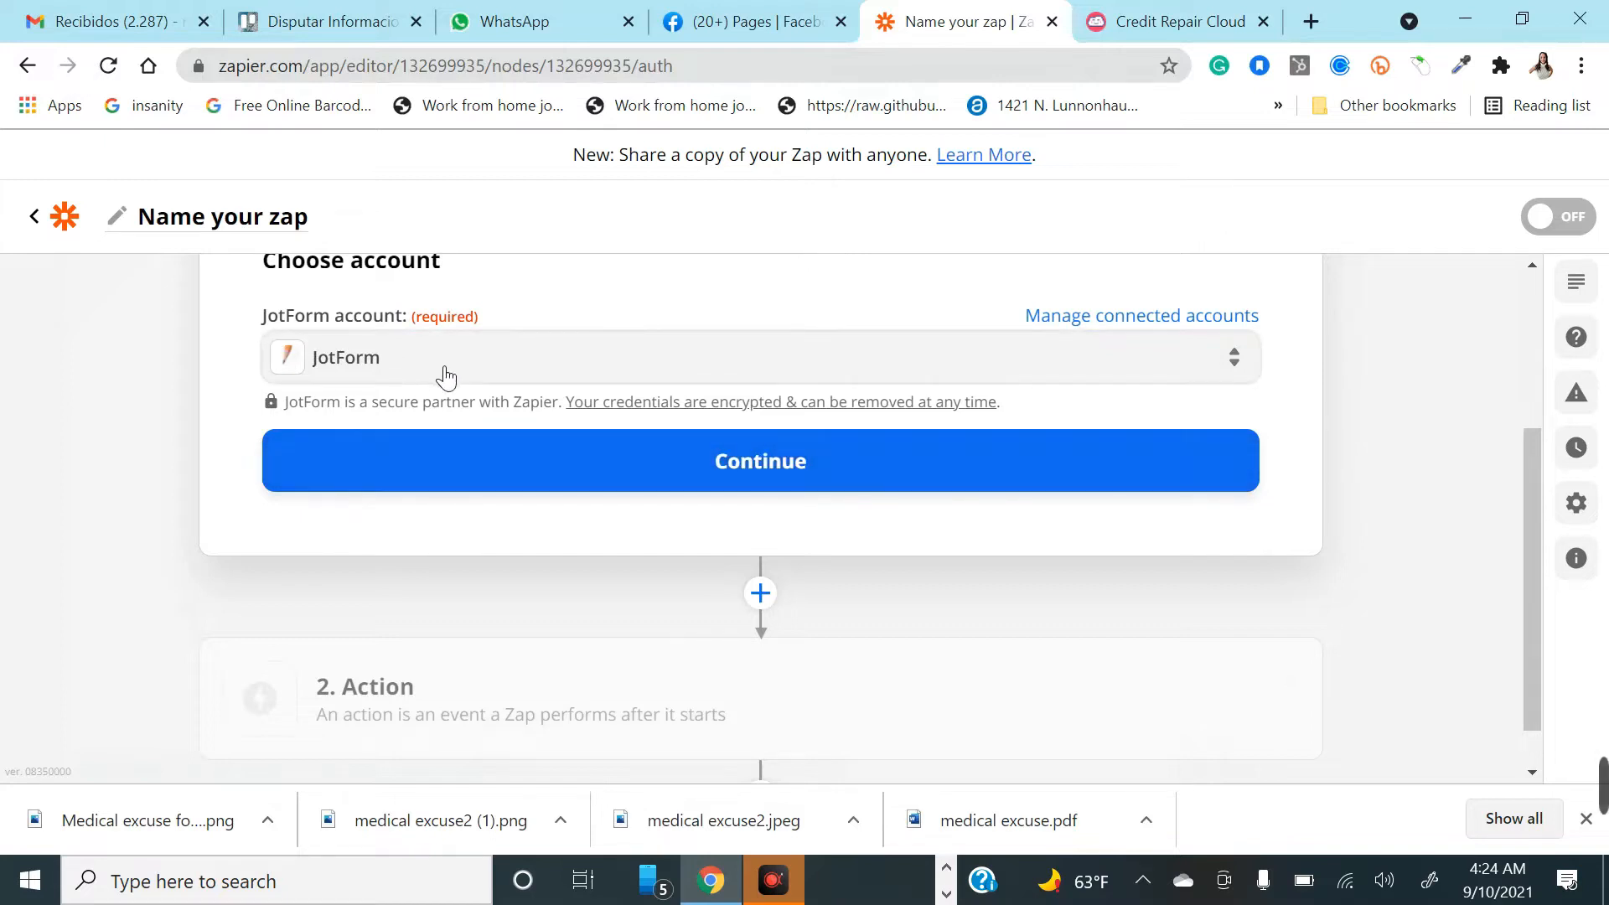
click(423, 463)
click(394, 413)
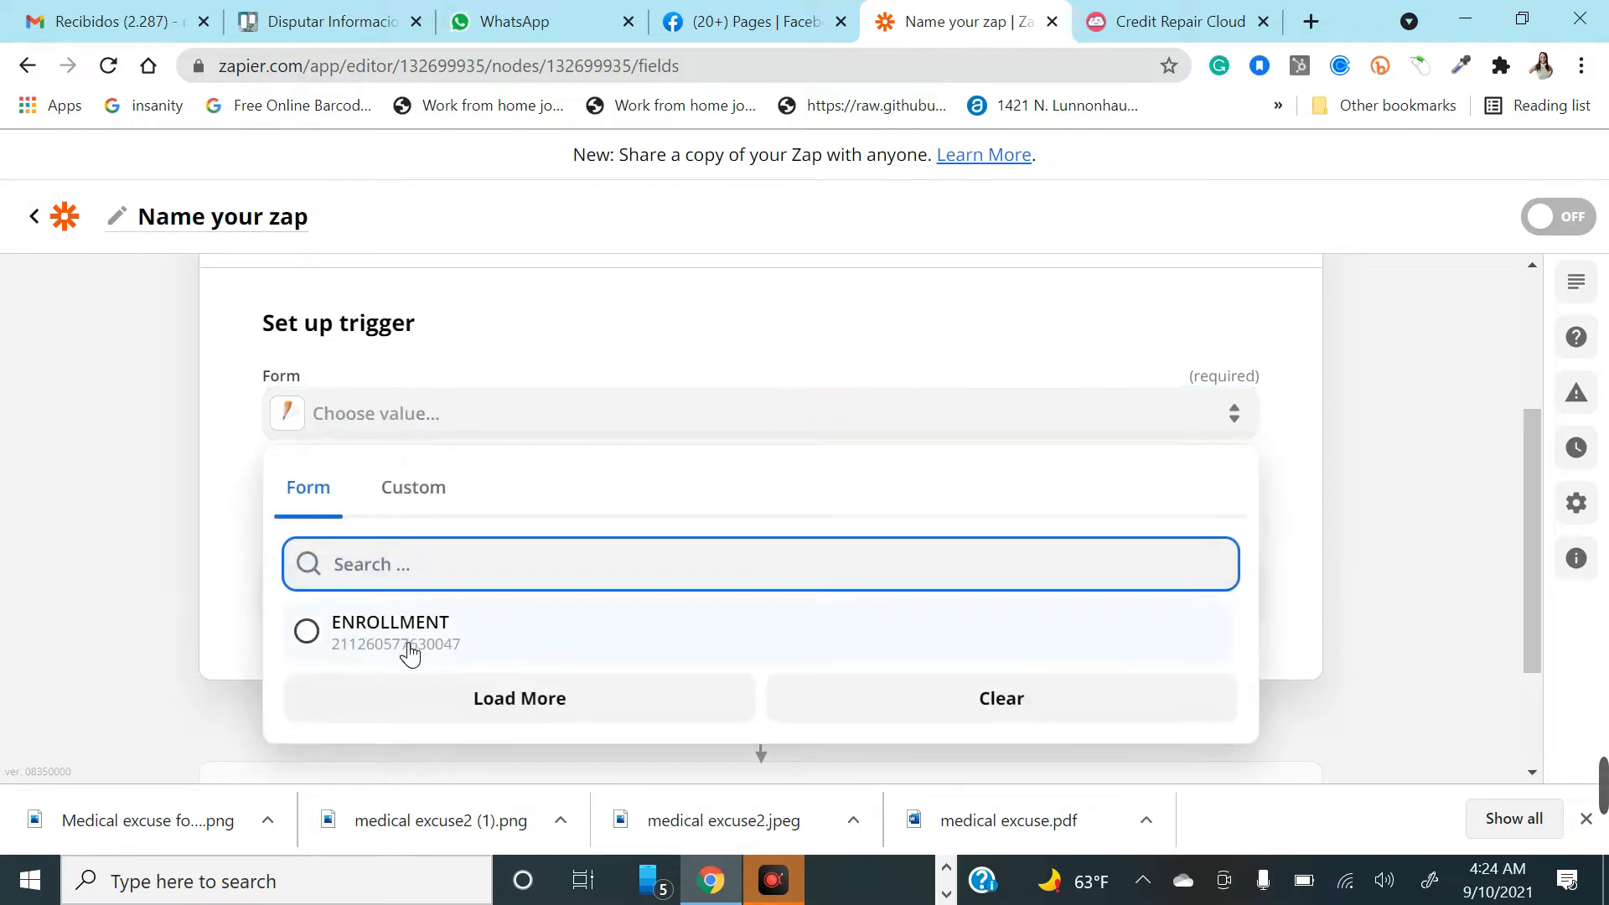
click(408, 646)
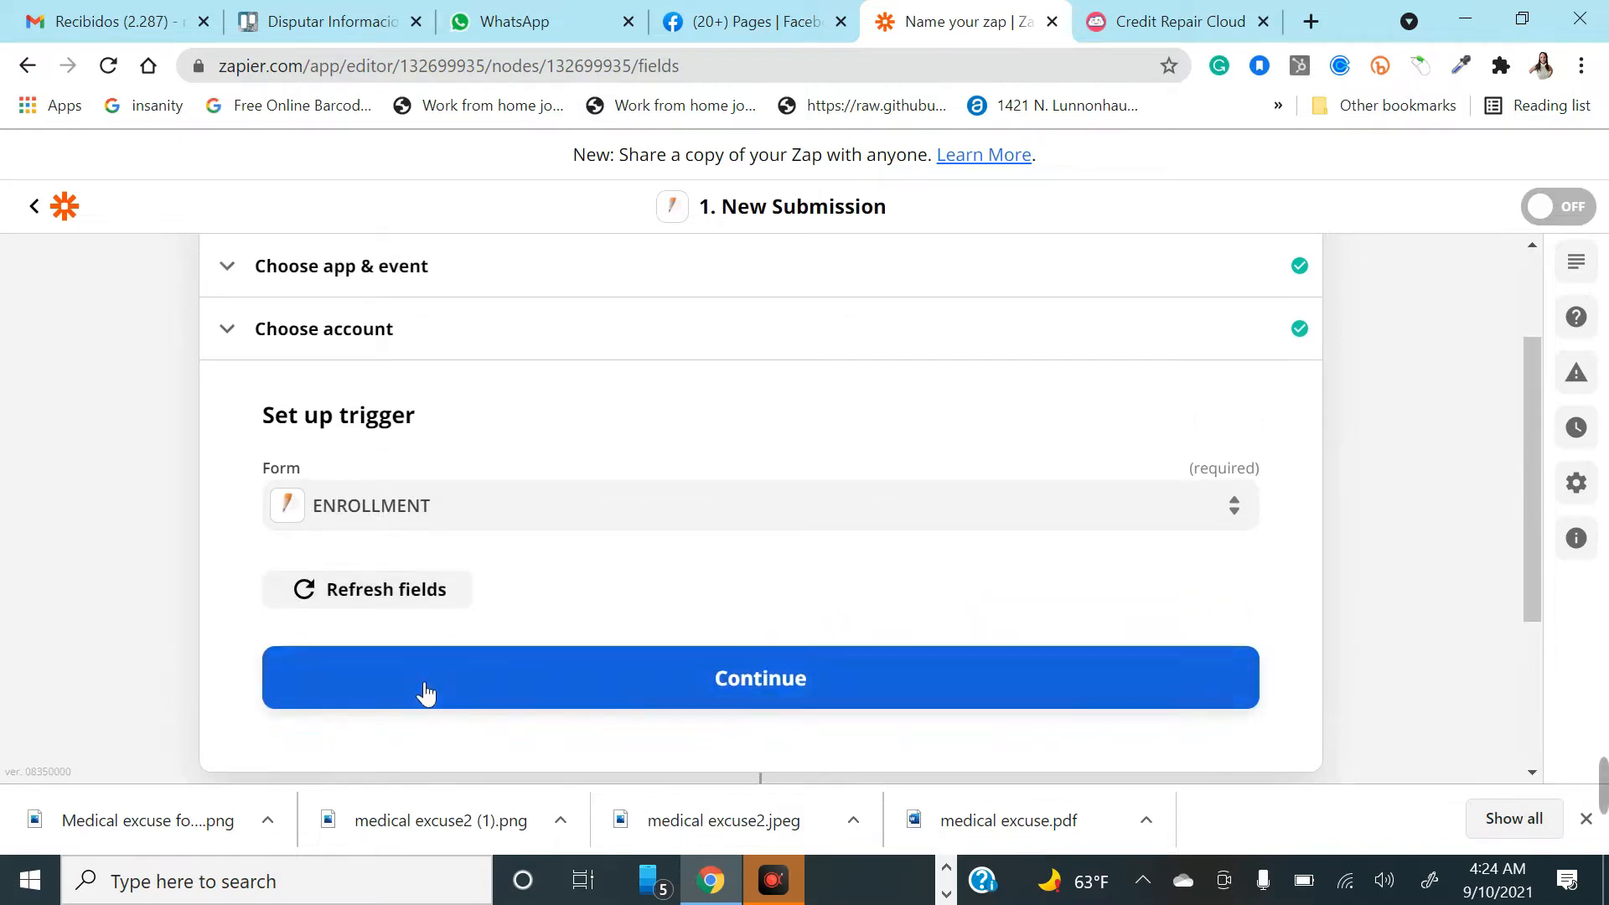
click(430, 694)
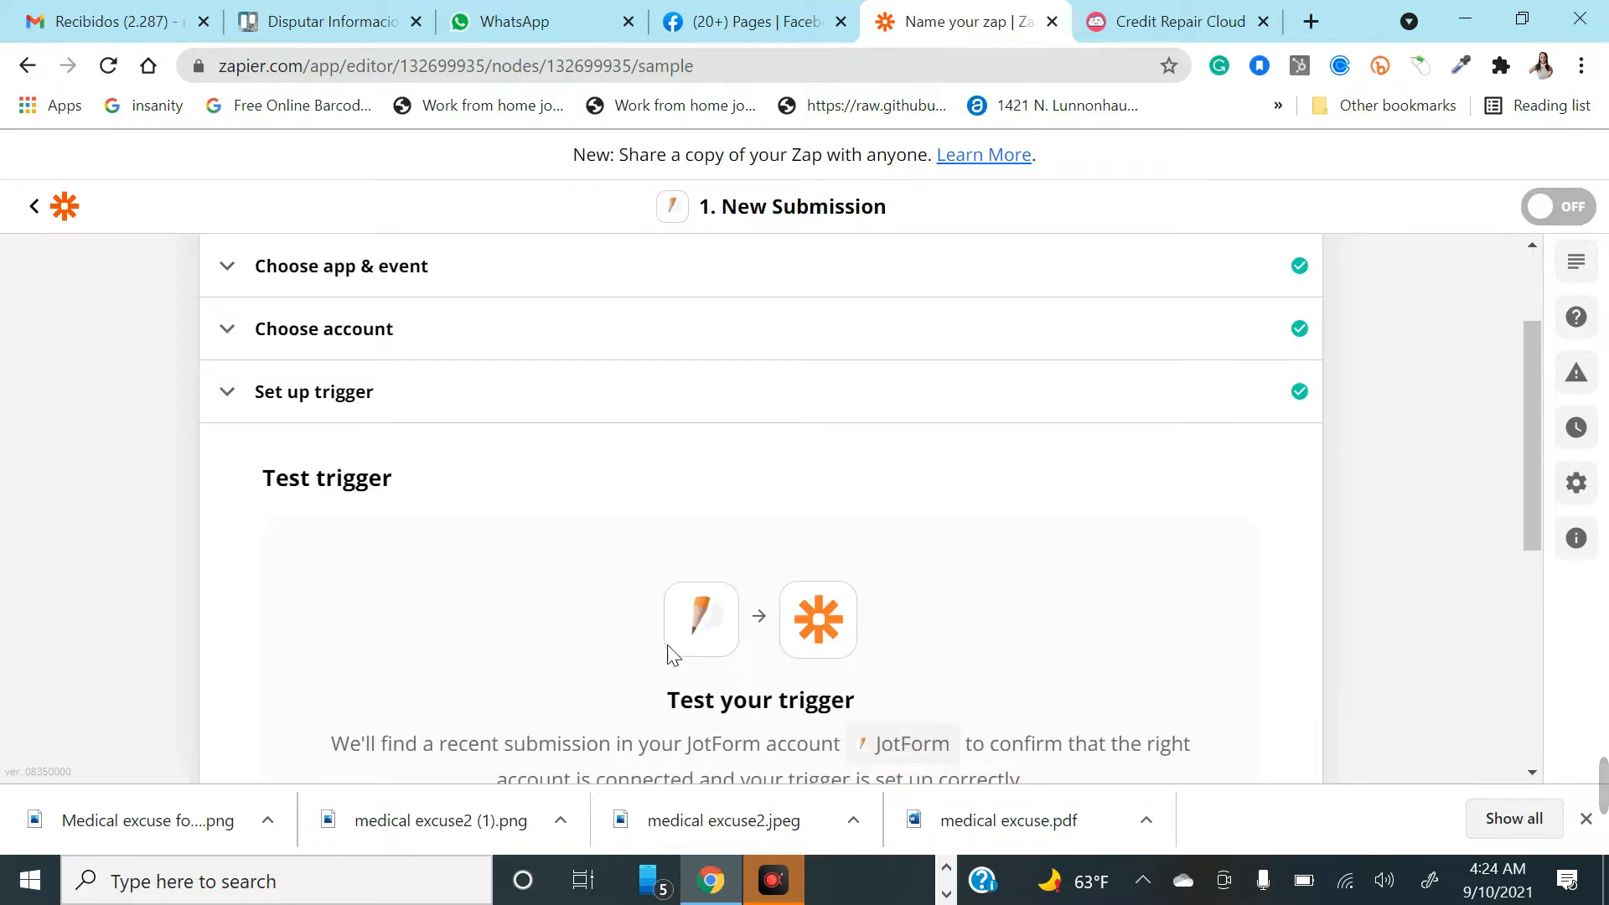
Step: Test the JotForm trigger, look through the sample submission's fields and proceed to the action setup
scroll(612, 646, down, 4)
scroll(612, 646, up, 3)
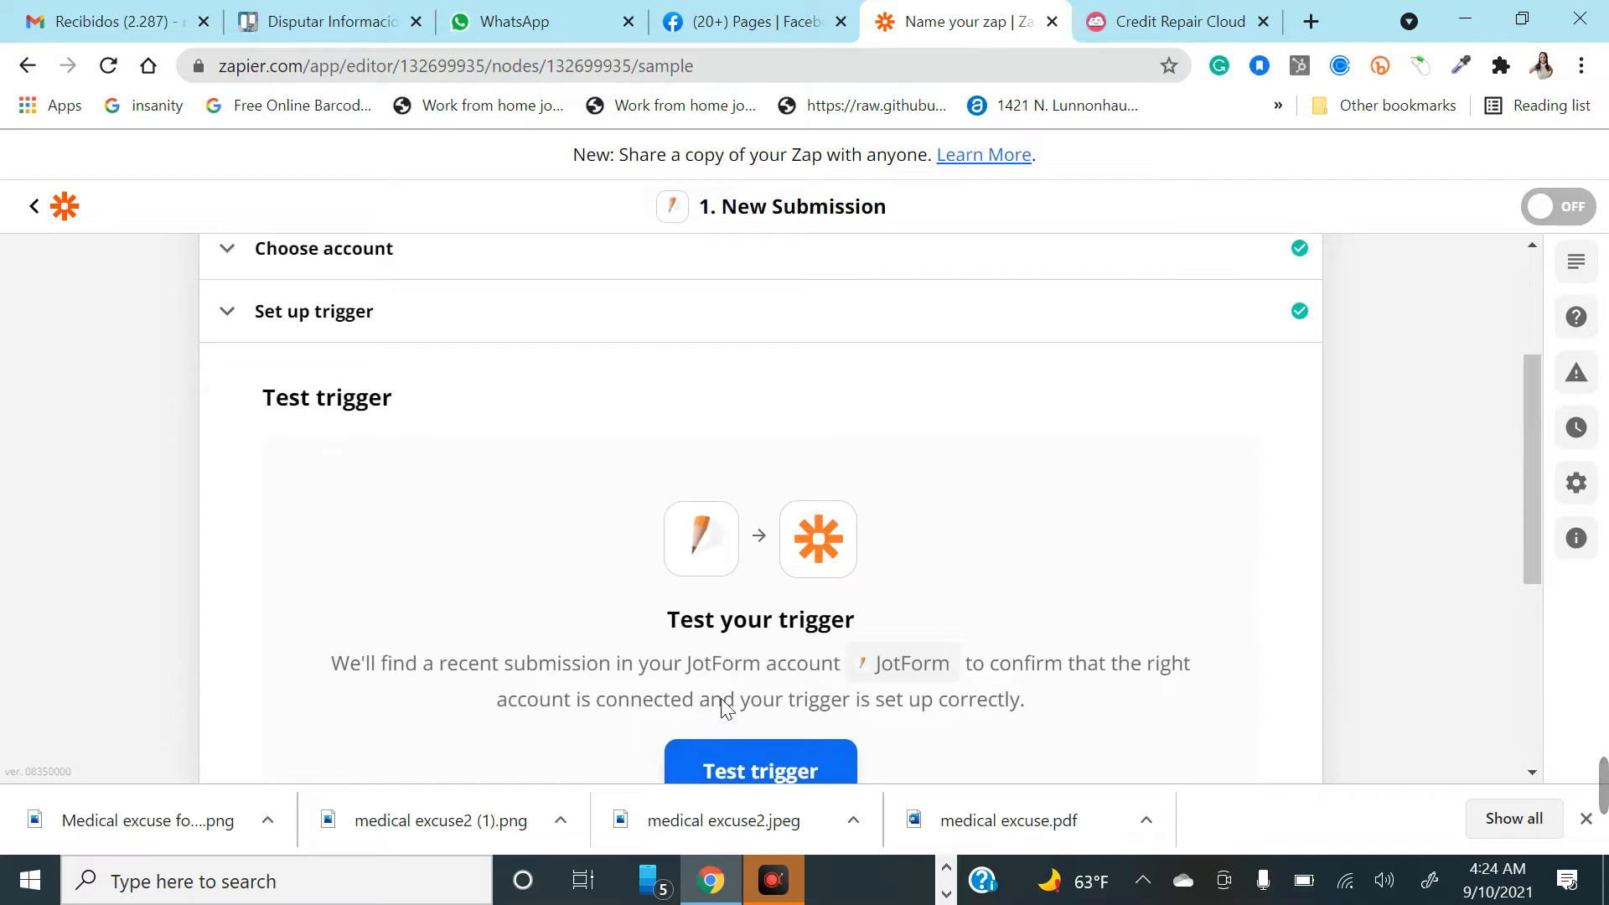
scroll(690, 553, down, 2)
click(739, 617)
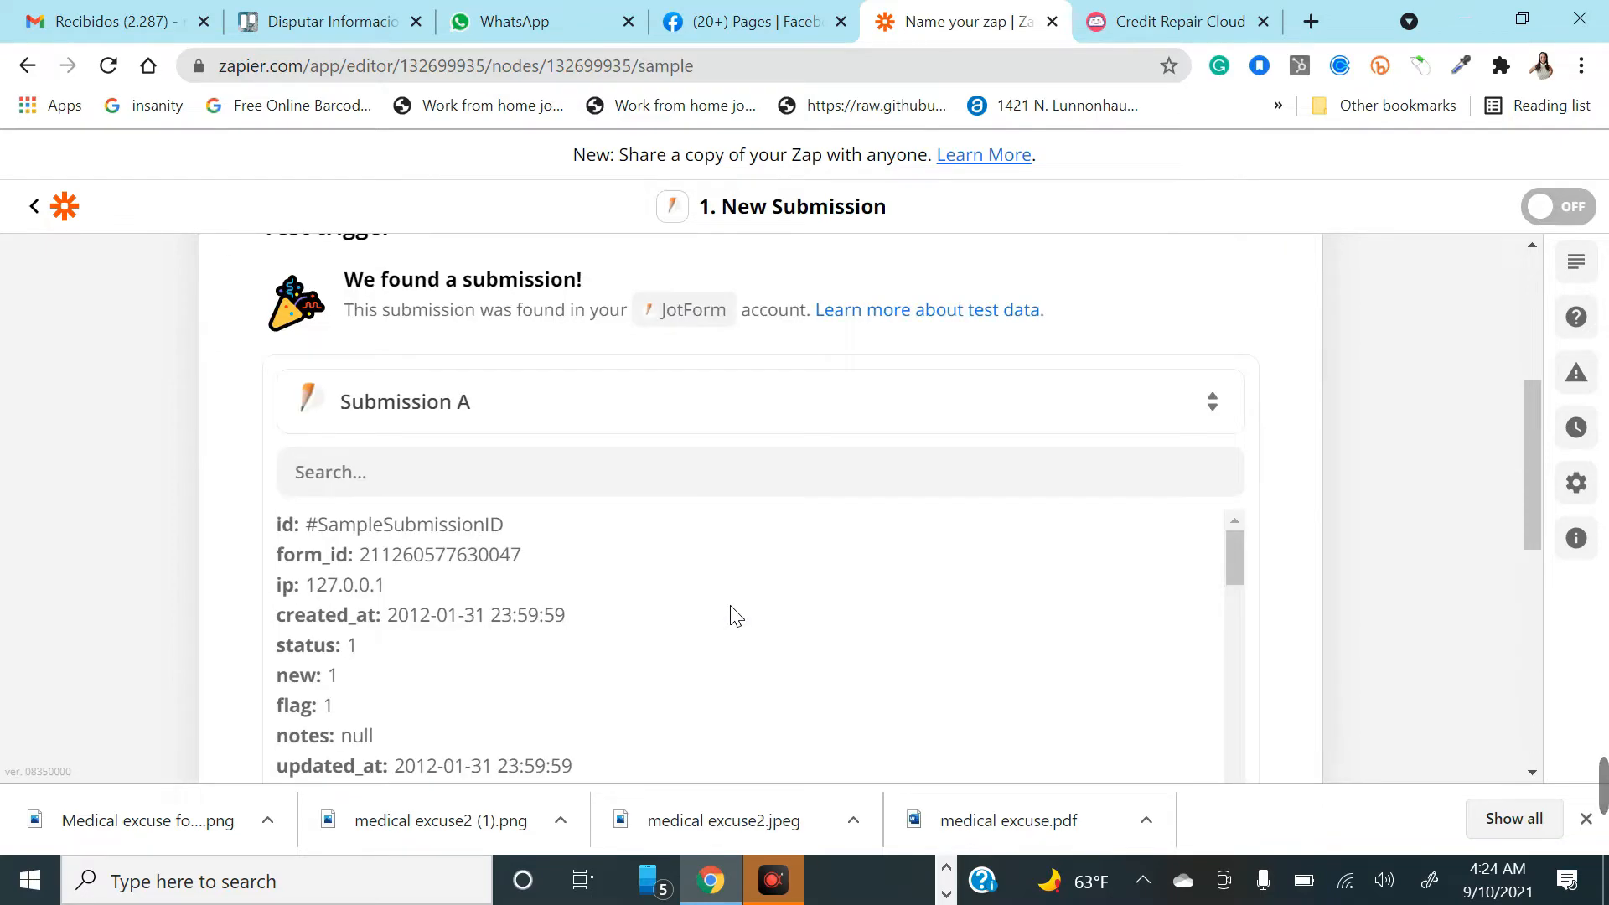
scroll(733, 621, down, 10)
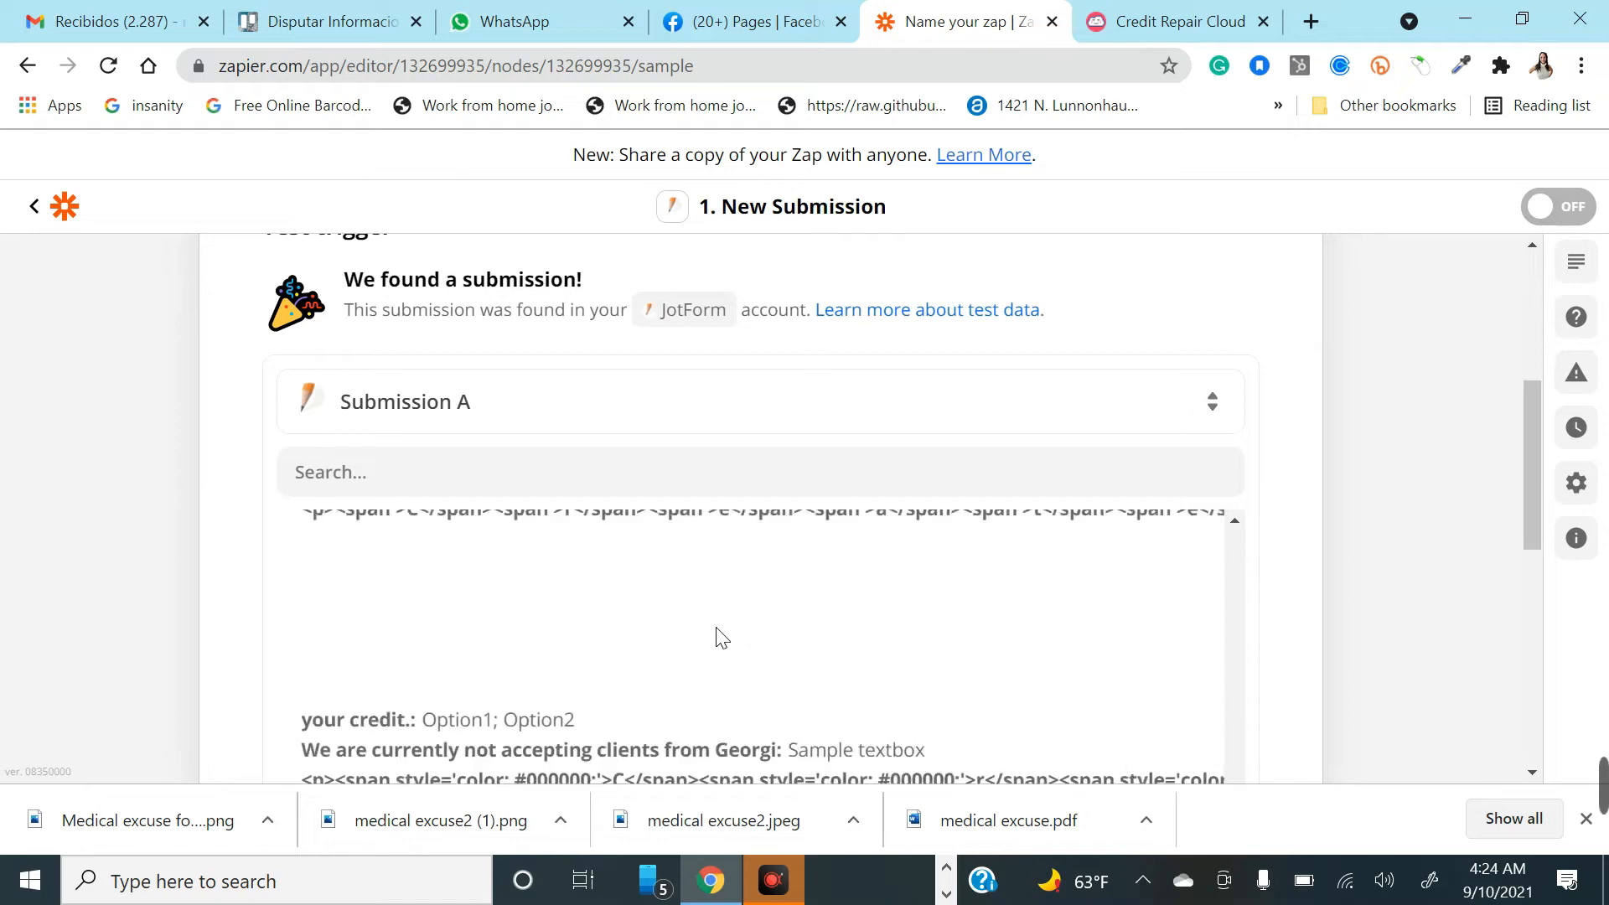
scroll(719, 637, down, 6)
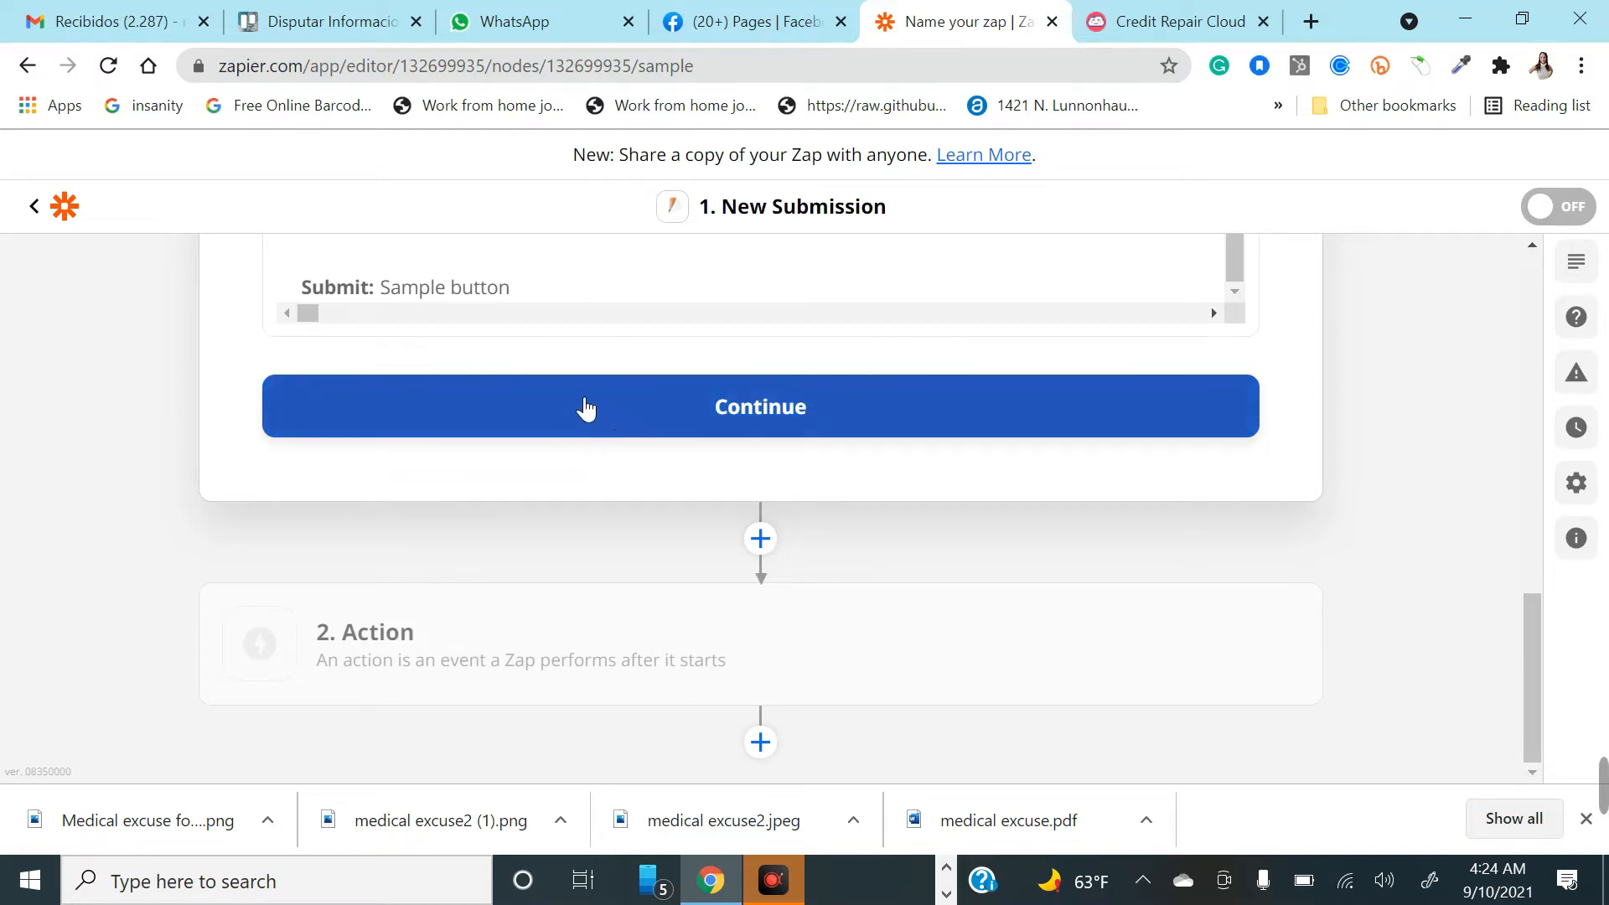
click(668, 406)
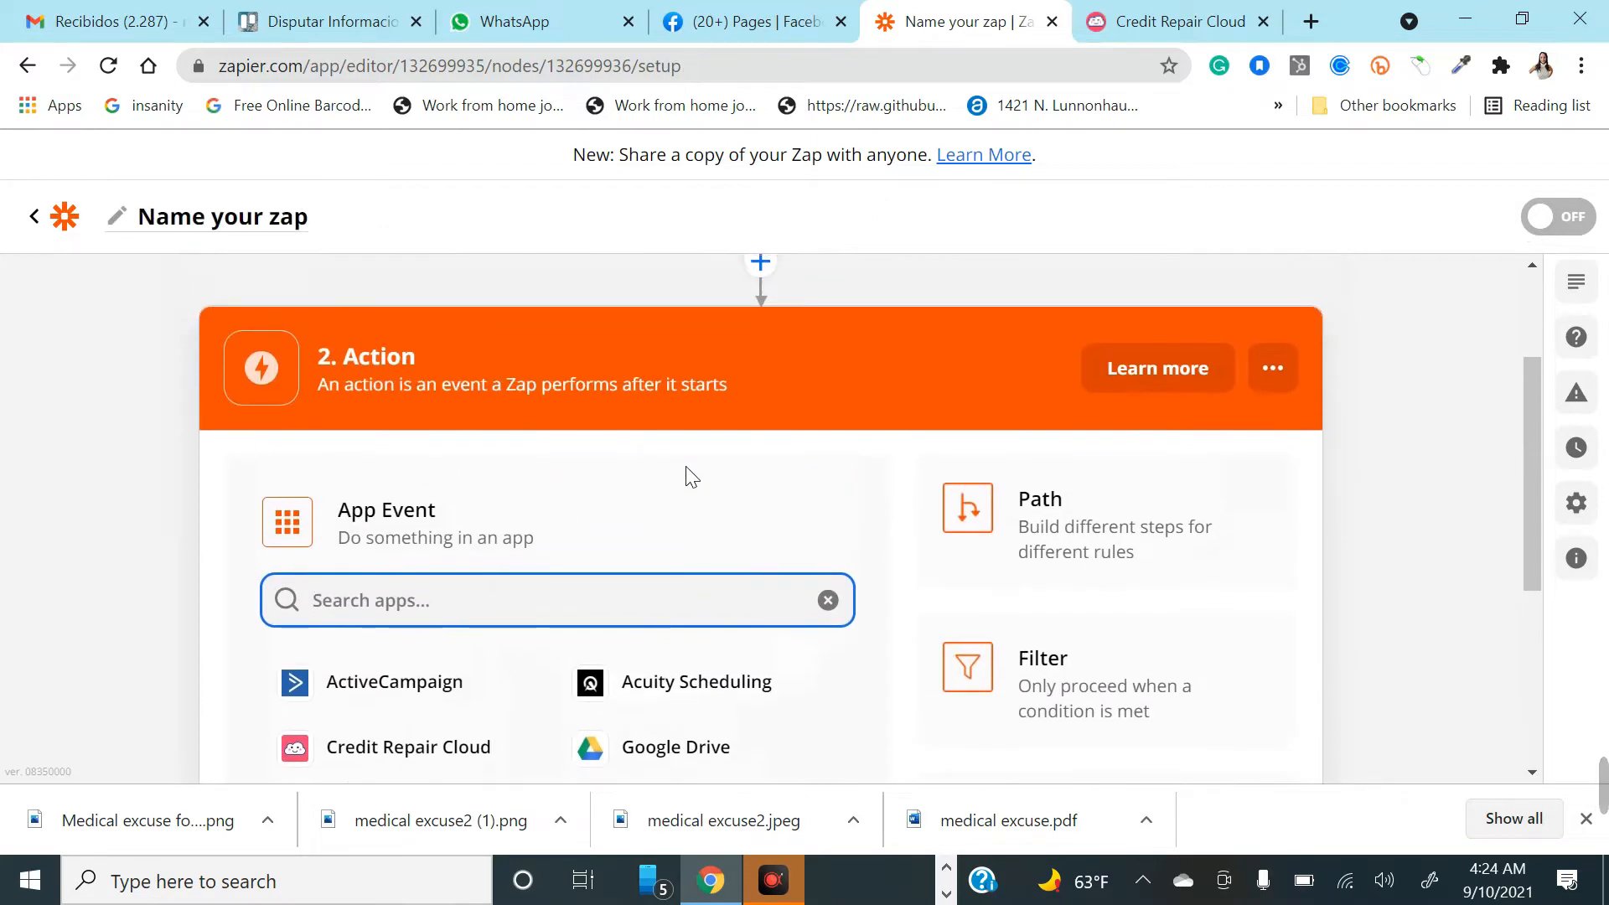
Step: Search for Credit Repair Cloud and choose it as the Zap's action app
scroll(685, 474, up, 2)
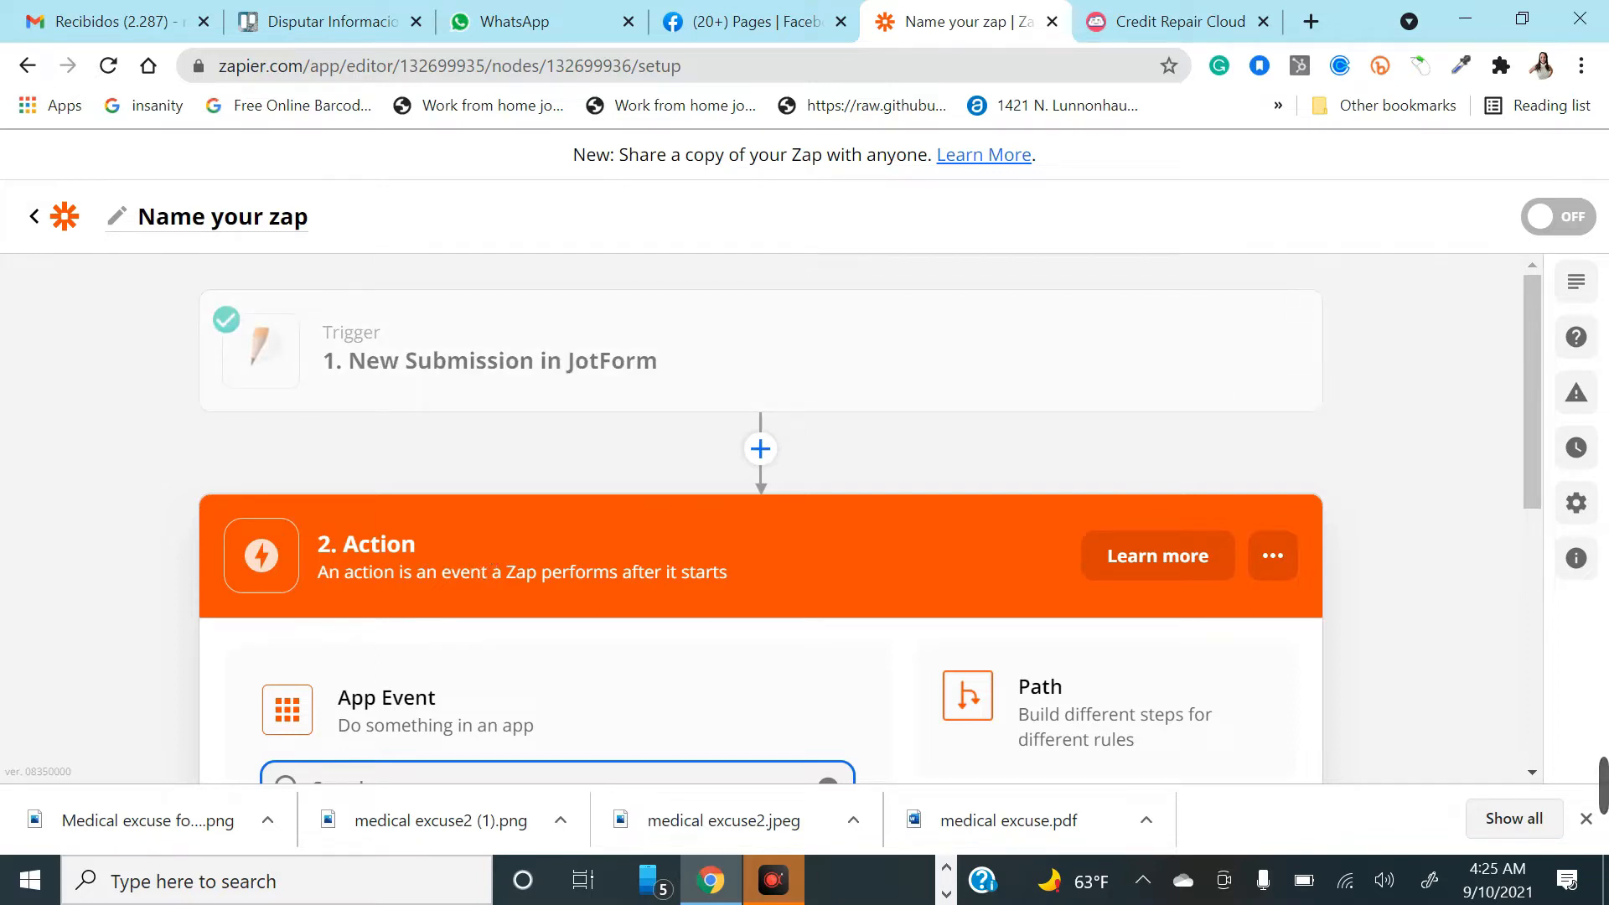
scroll(528, 557, down, 2)
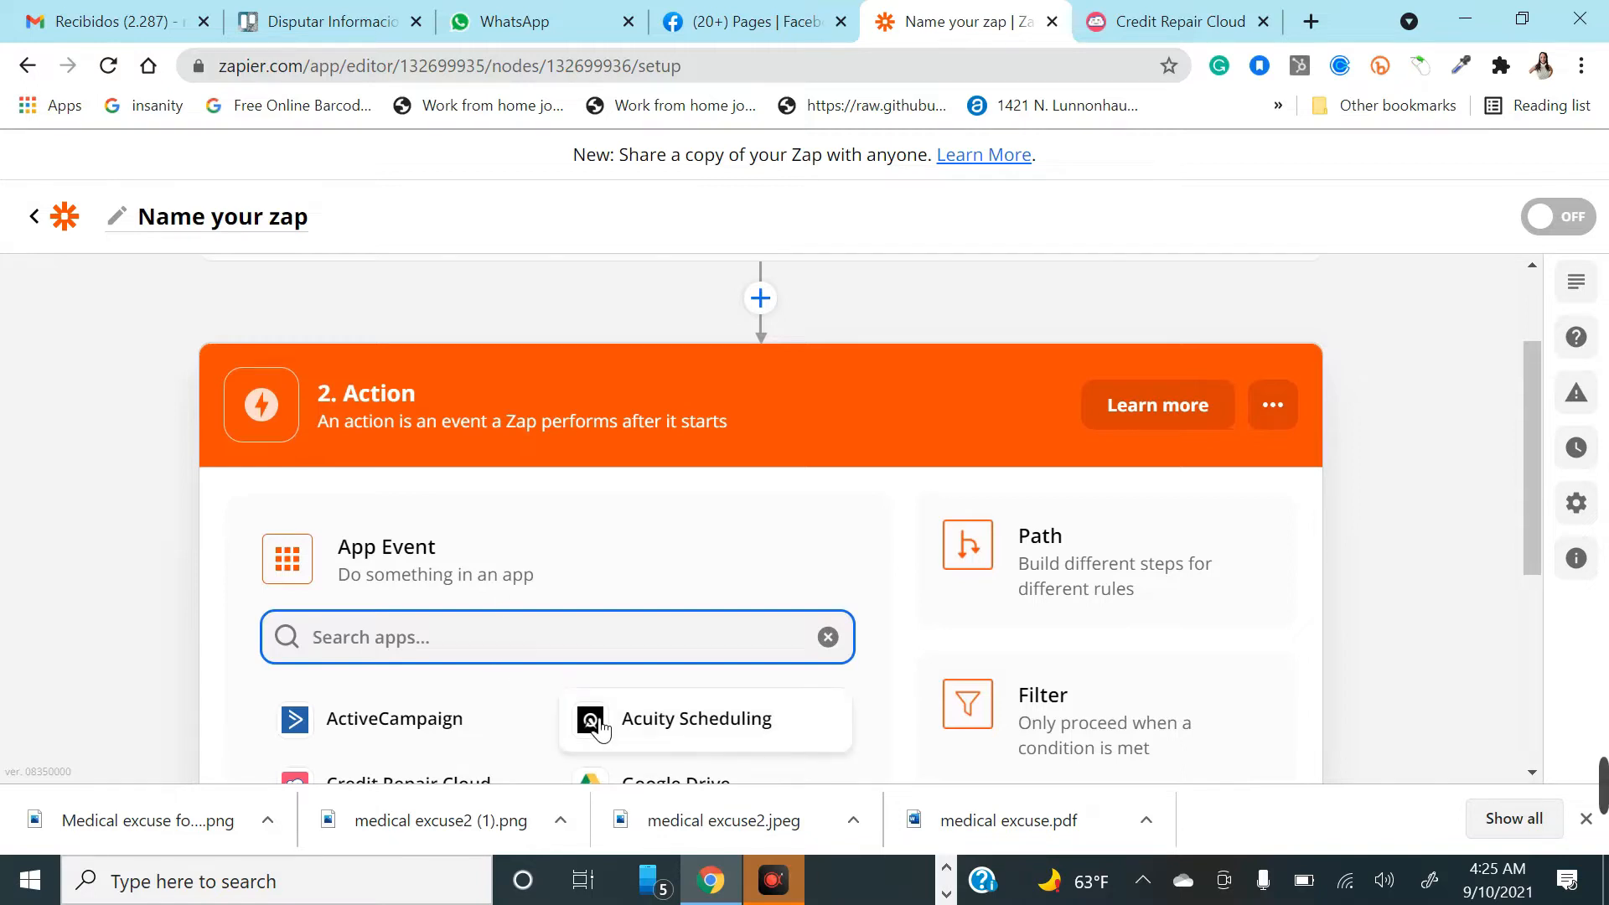
text(cred)
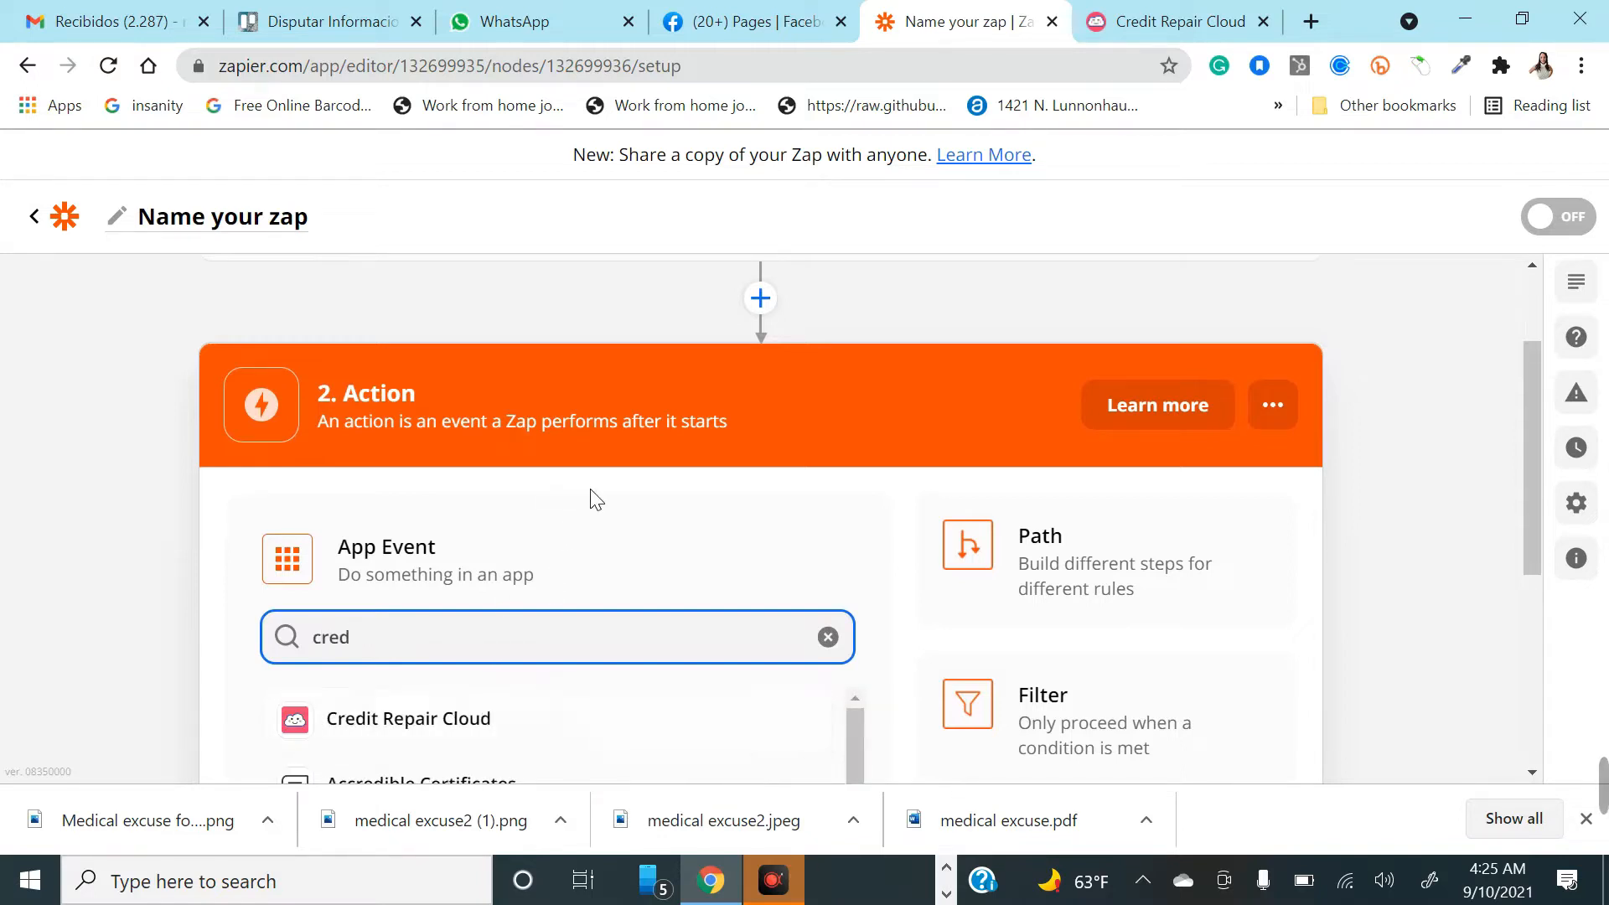
click(432, 718)
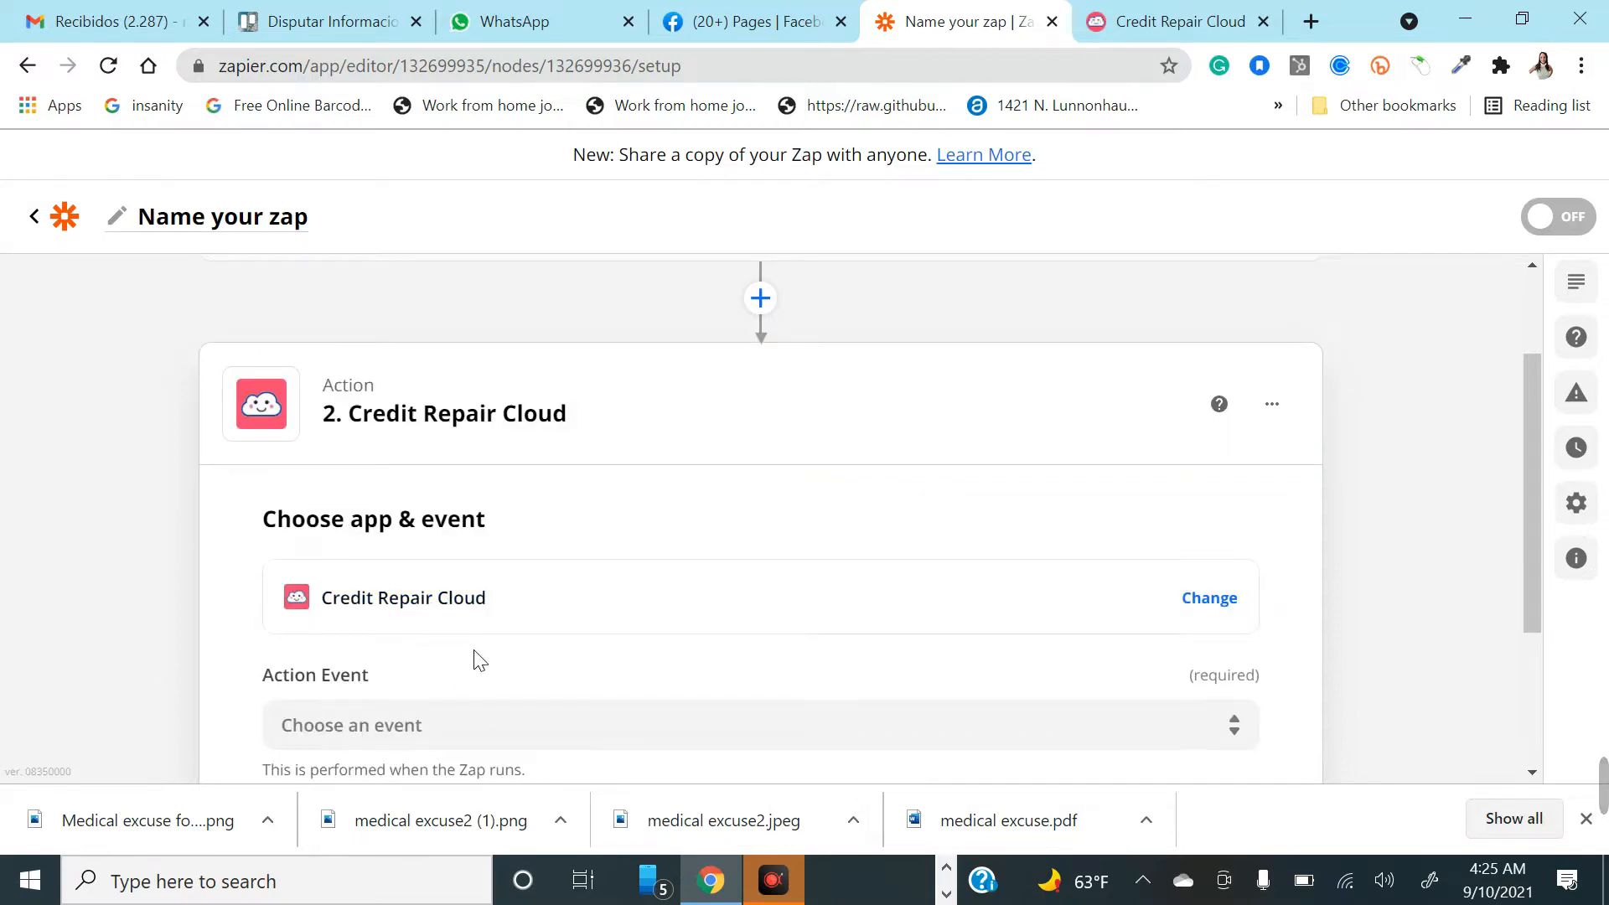
Step: Set the Credit Repair Cloud action event to Create Client and proceed to the account selection
scroll(474, 654, down, 2)
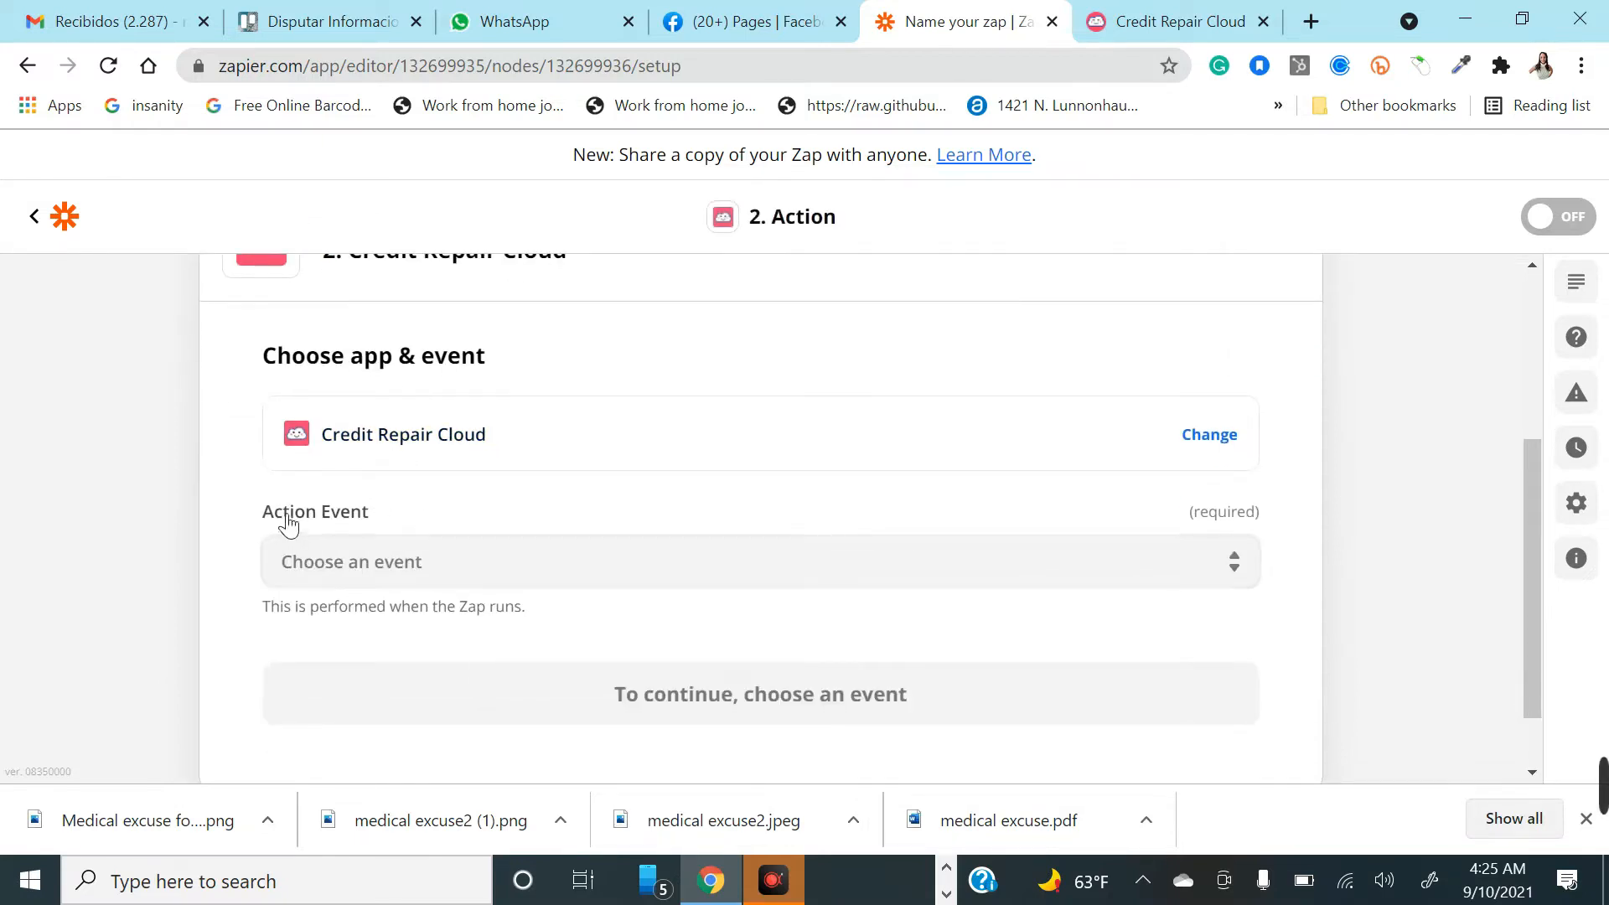
click(369, 561)
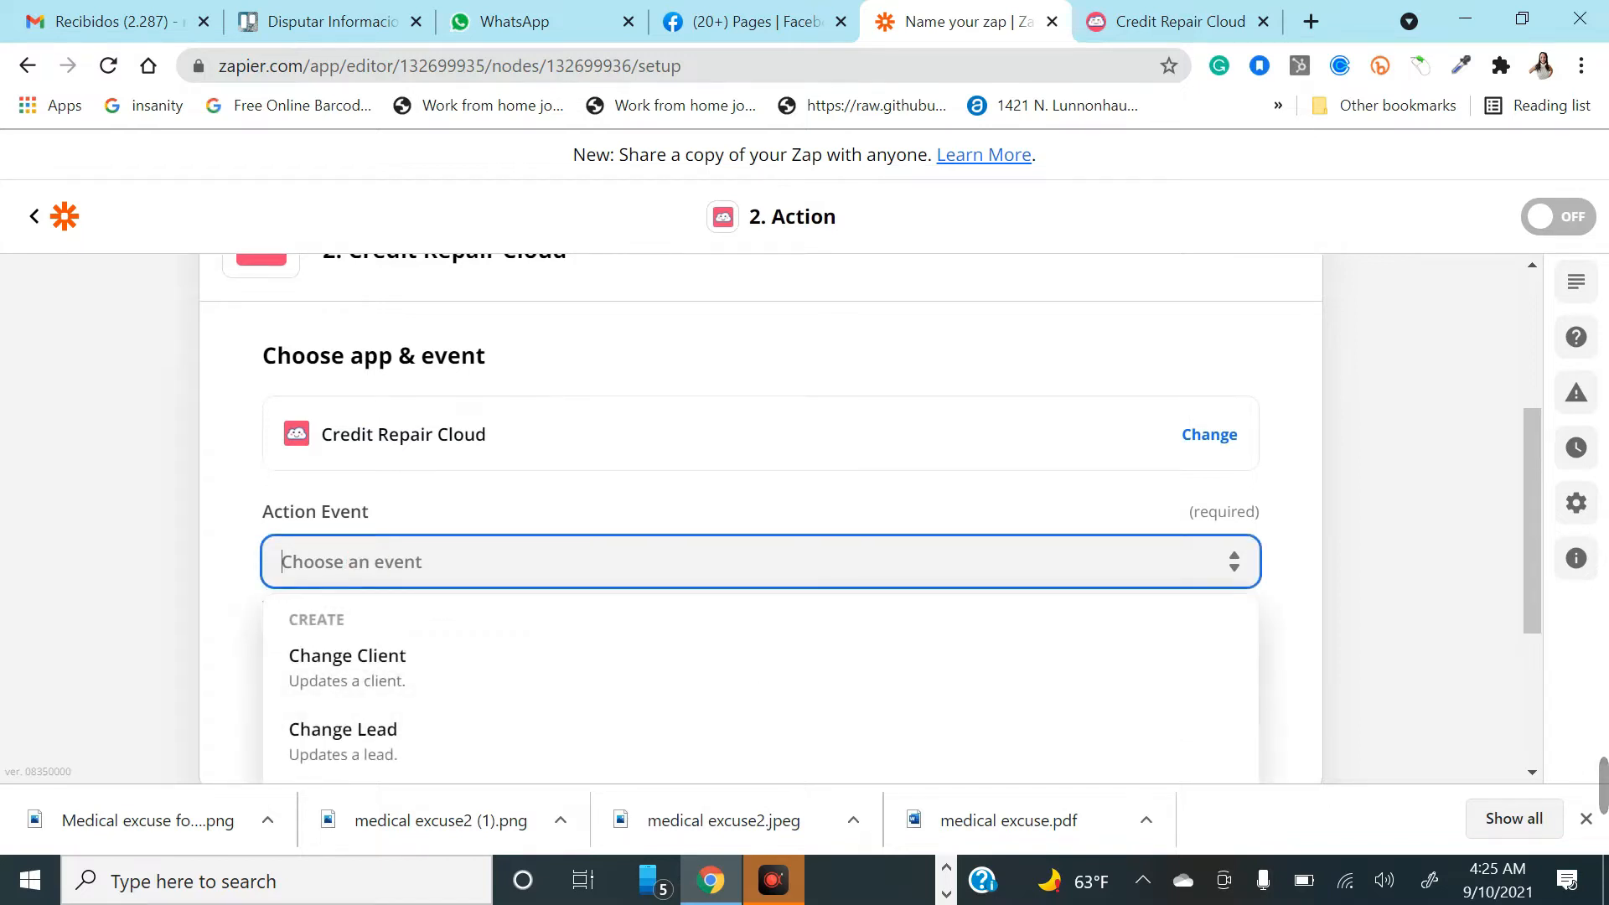
scroll(410, 572, down, 2)
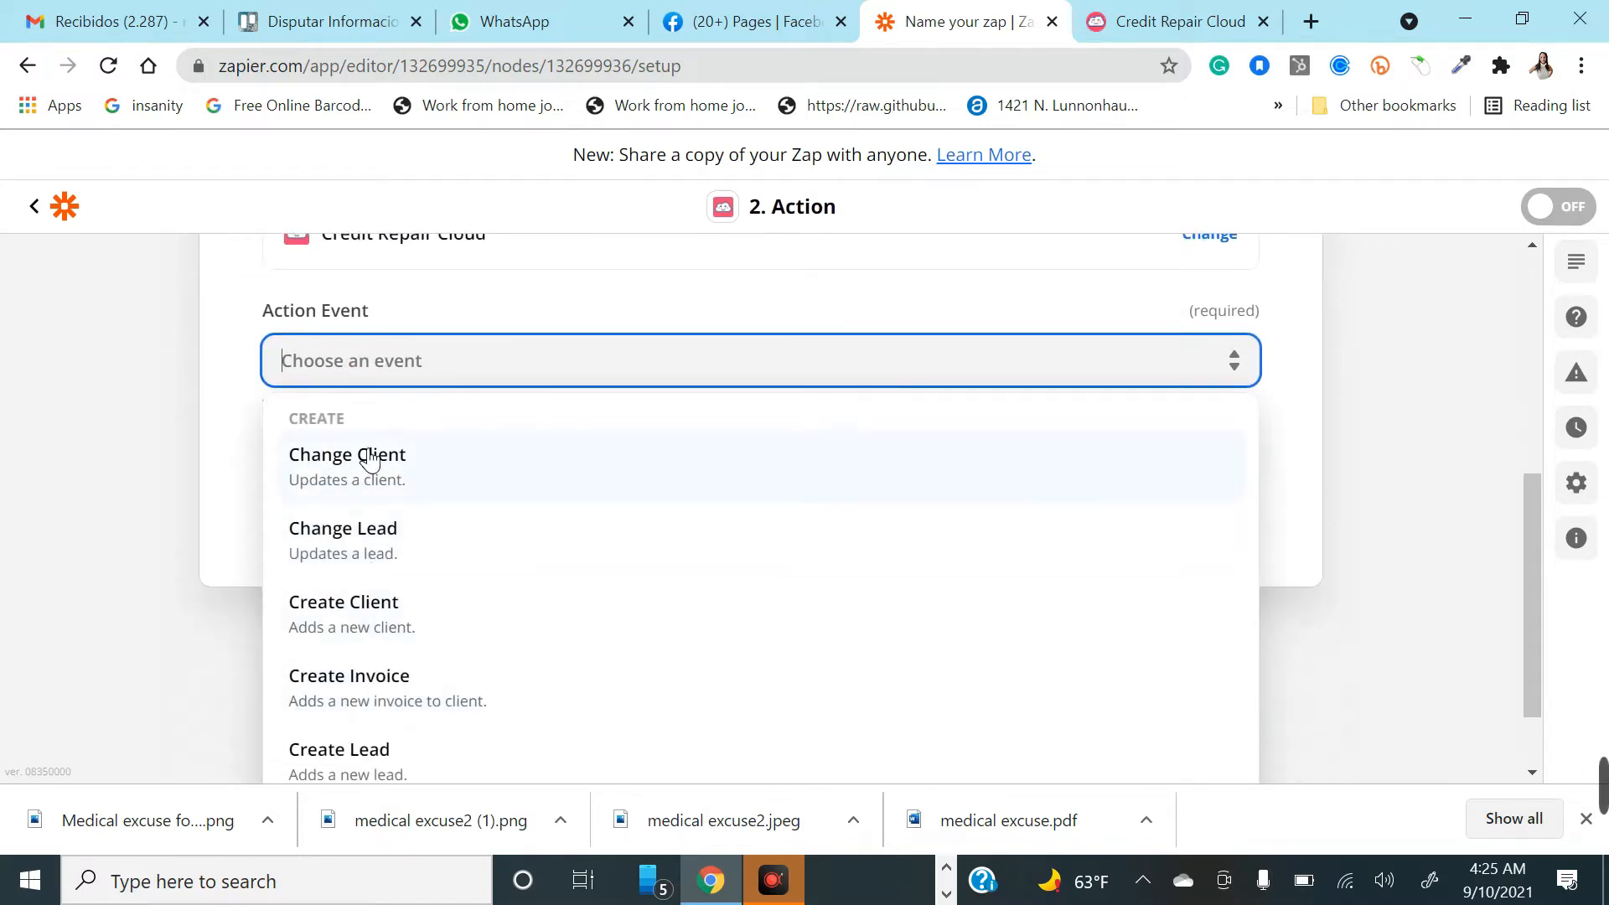
scroll(398, 625, down, 1)
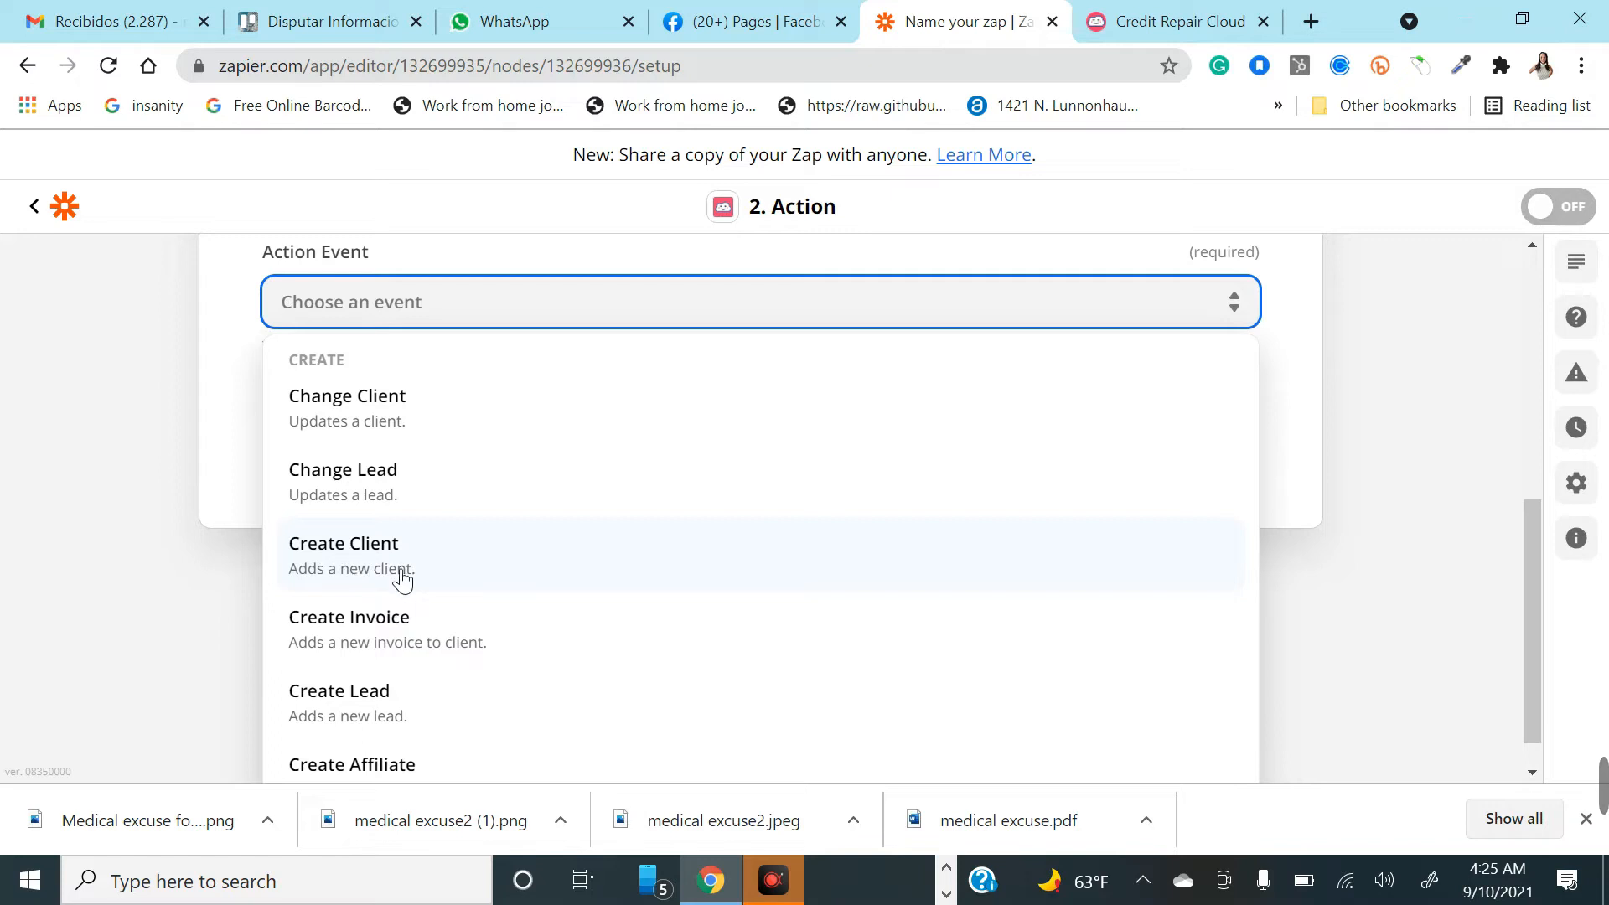
click(358, 558)
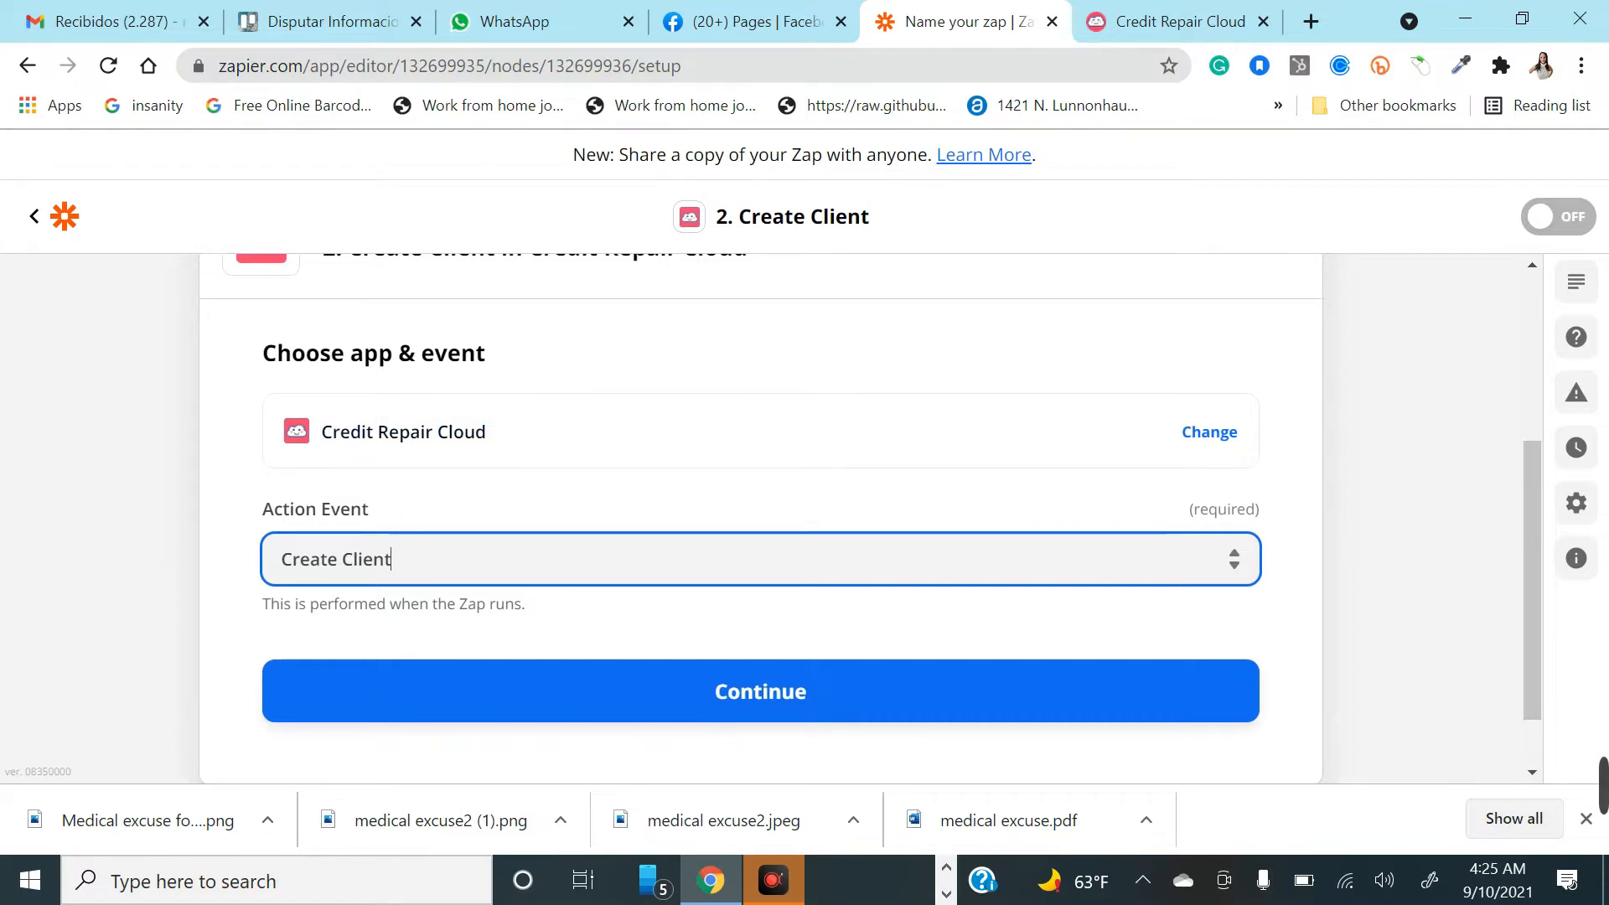
scroll(469, 578, down, 1)
click(445, 597)
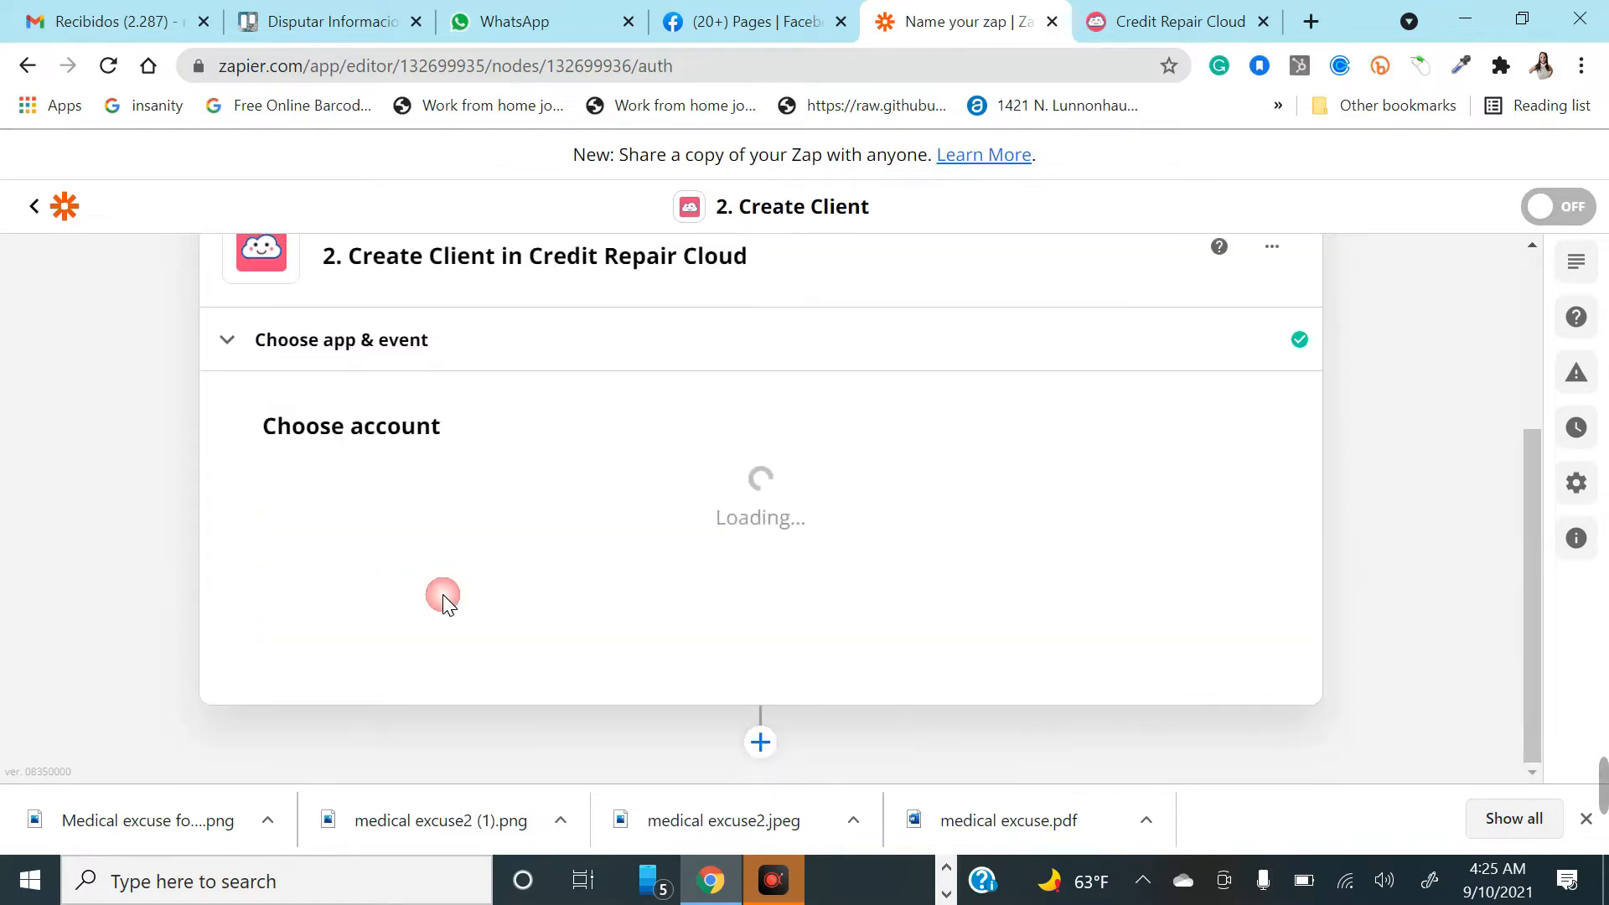
Step: Start connecting a new Credit Repair Cloud account for the action
click(390, 506)
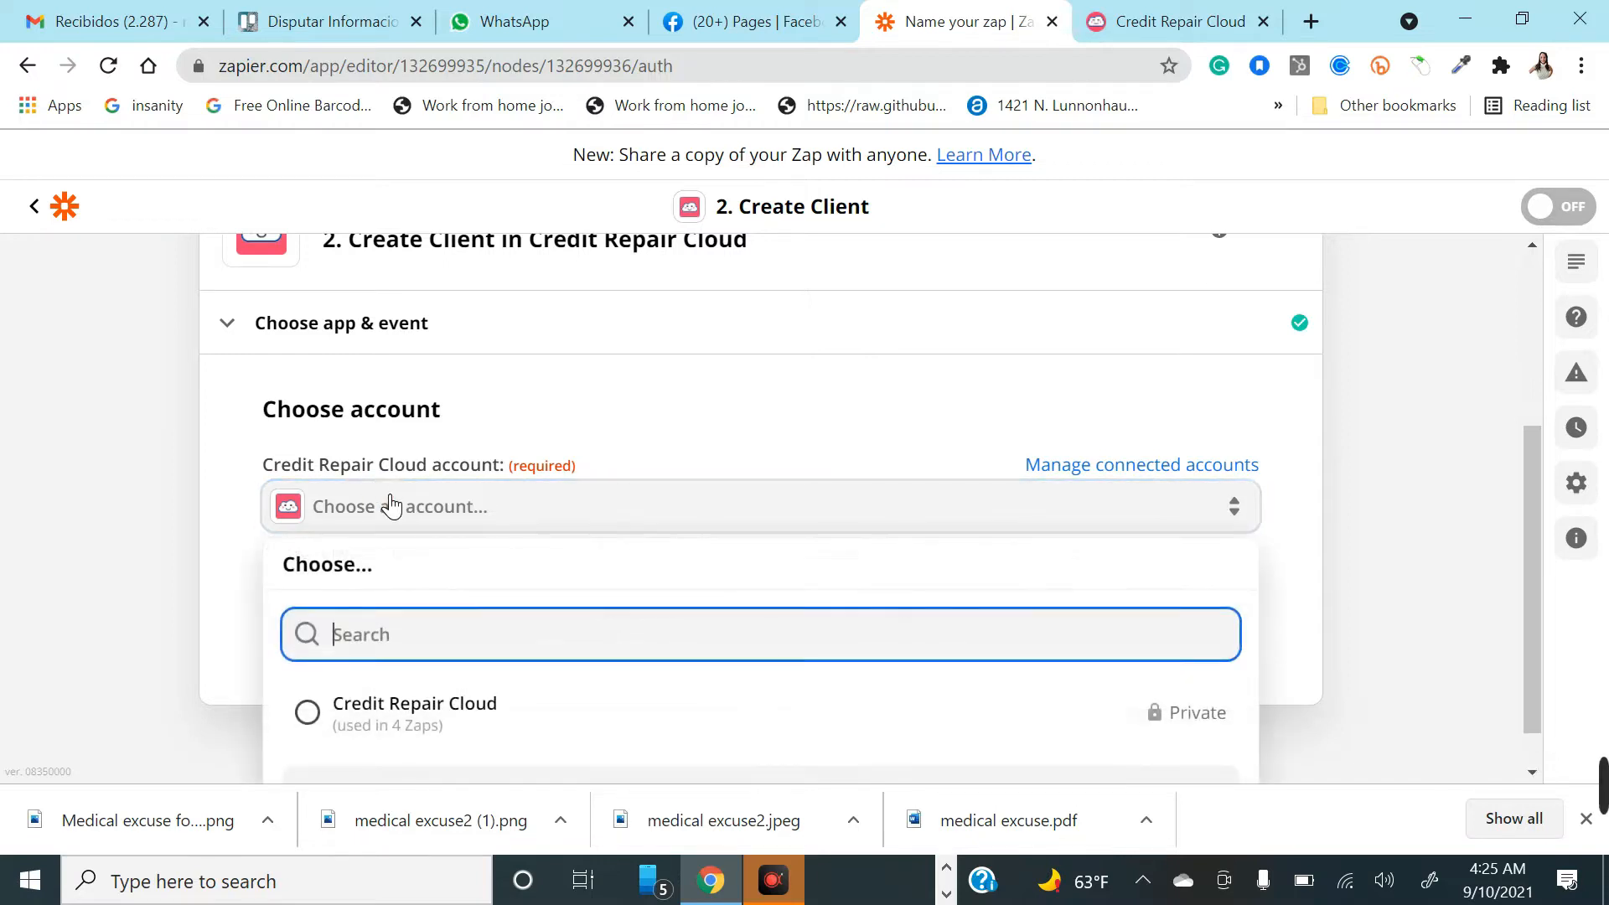
click(469, 709)
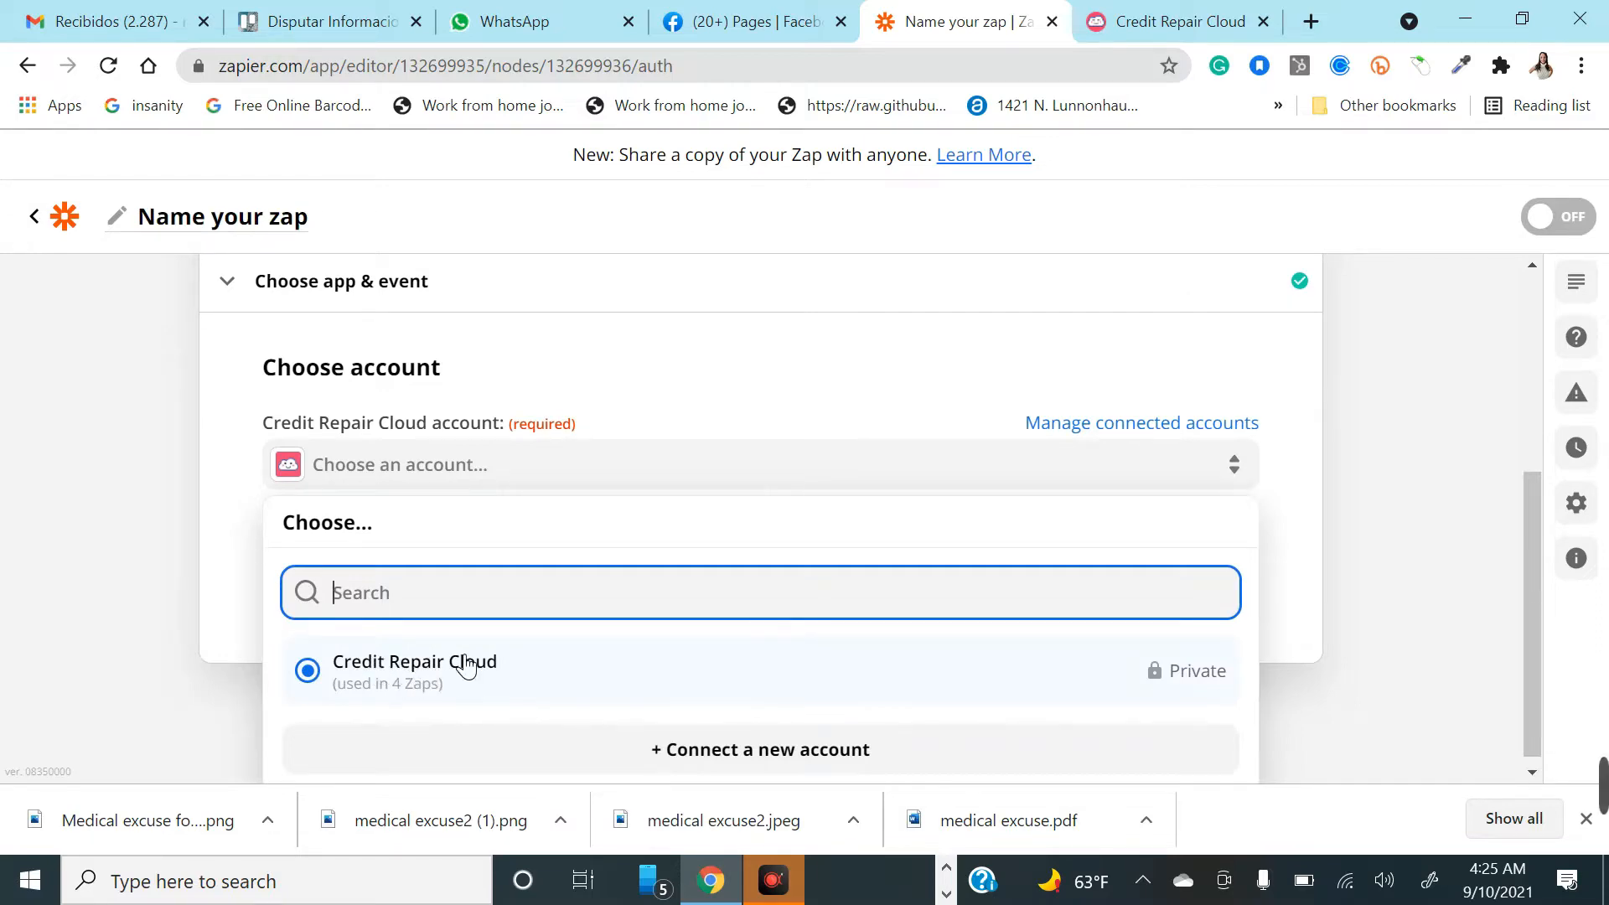
click(734, 755)
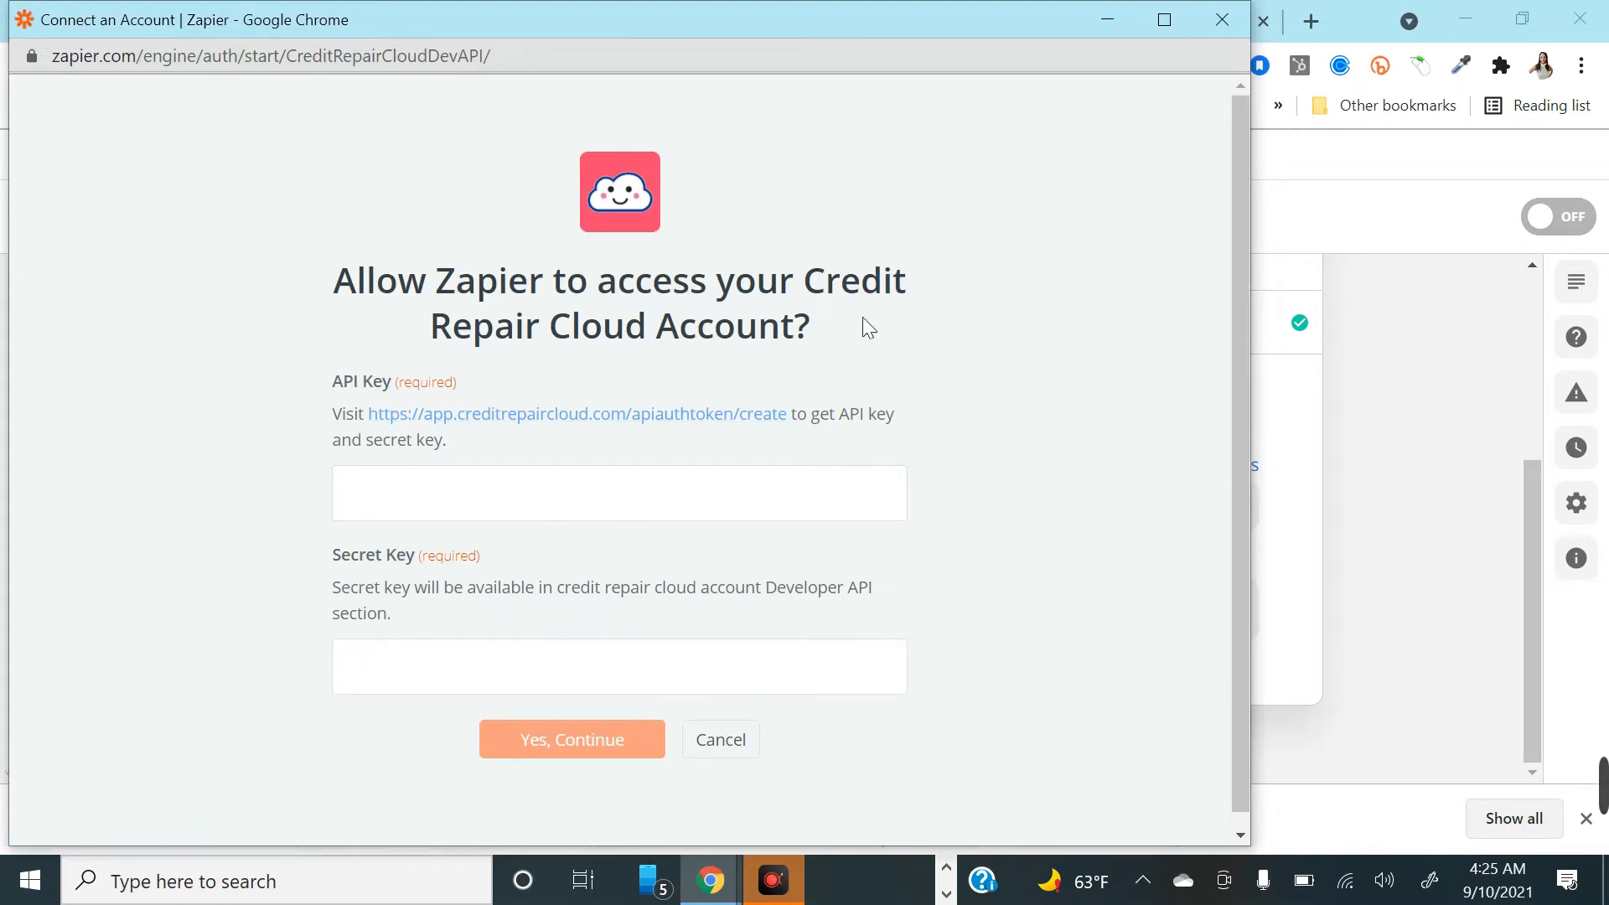
Step: Set the connection window aside, switch to Credit Repair Cloud and open the API Credentials page within the company's API & Automations settings
click(1108, 19)
click(1182, 21)
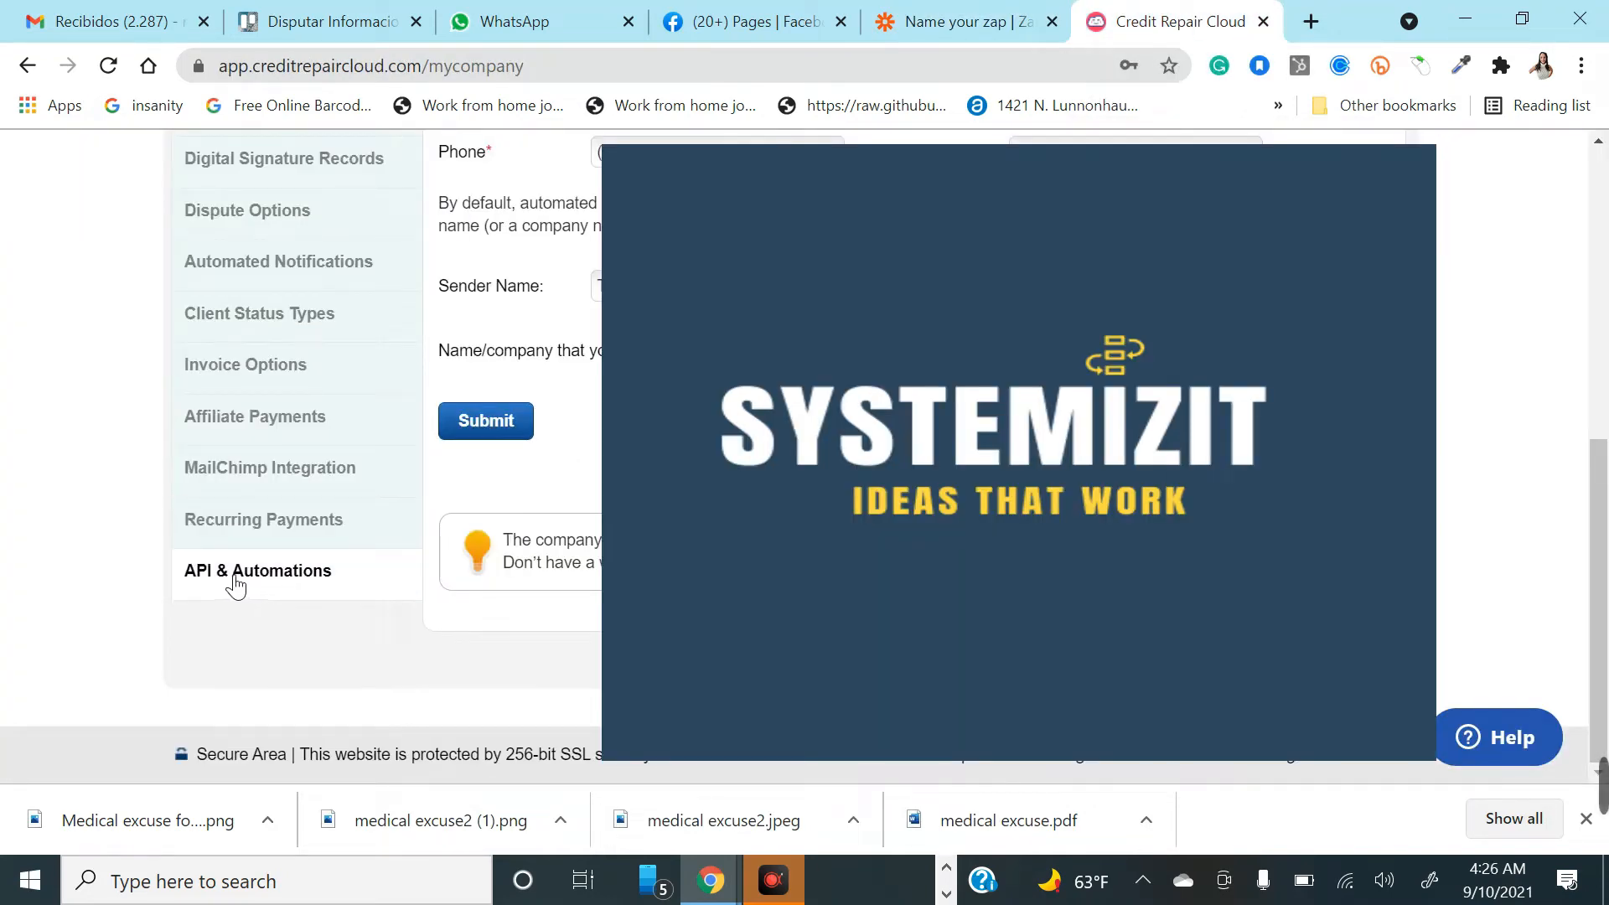
click(269, 580)
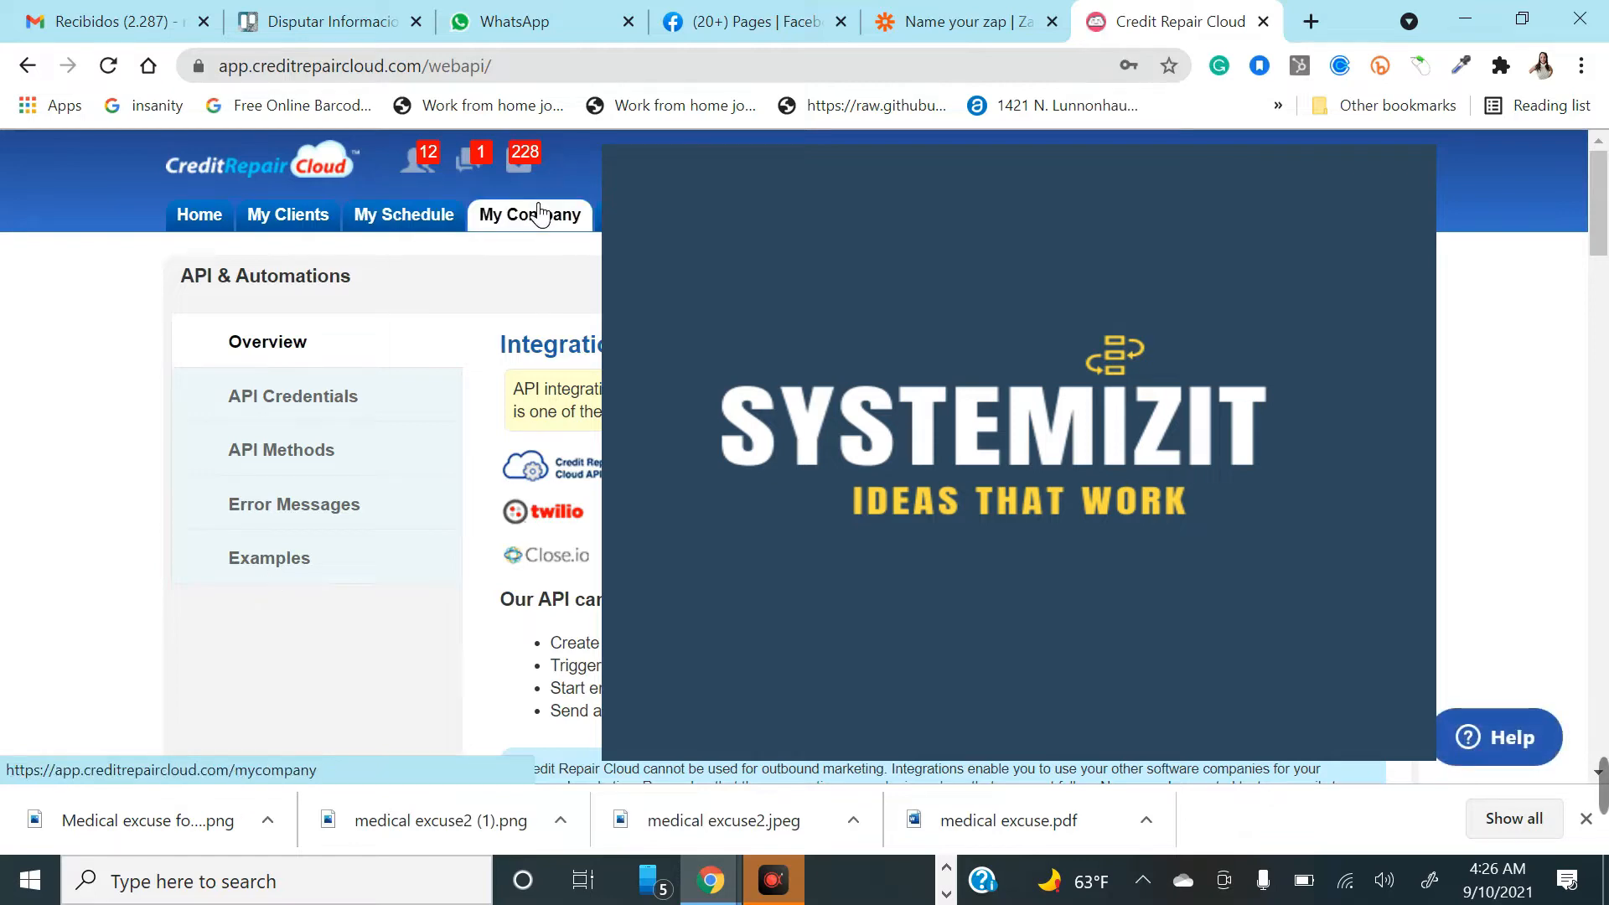
click(545, 219)
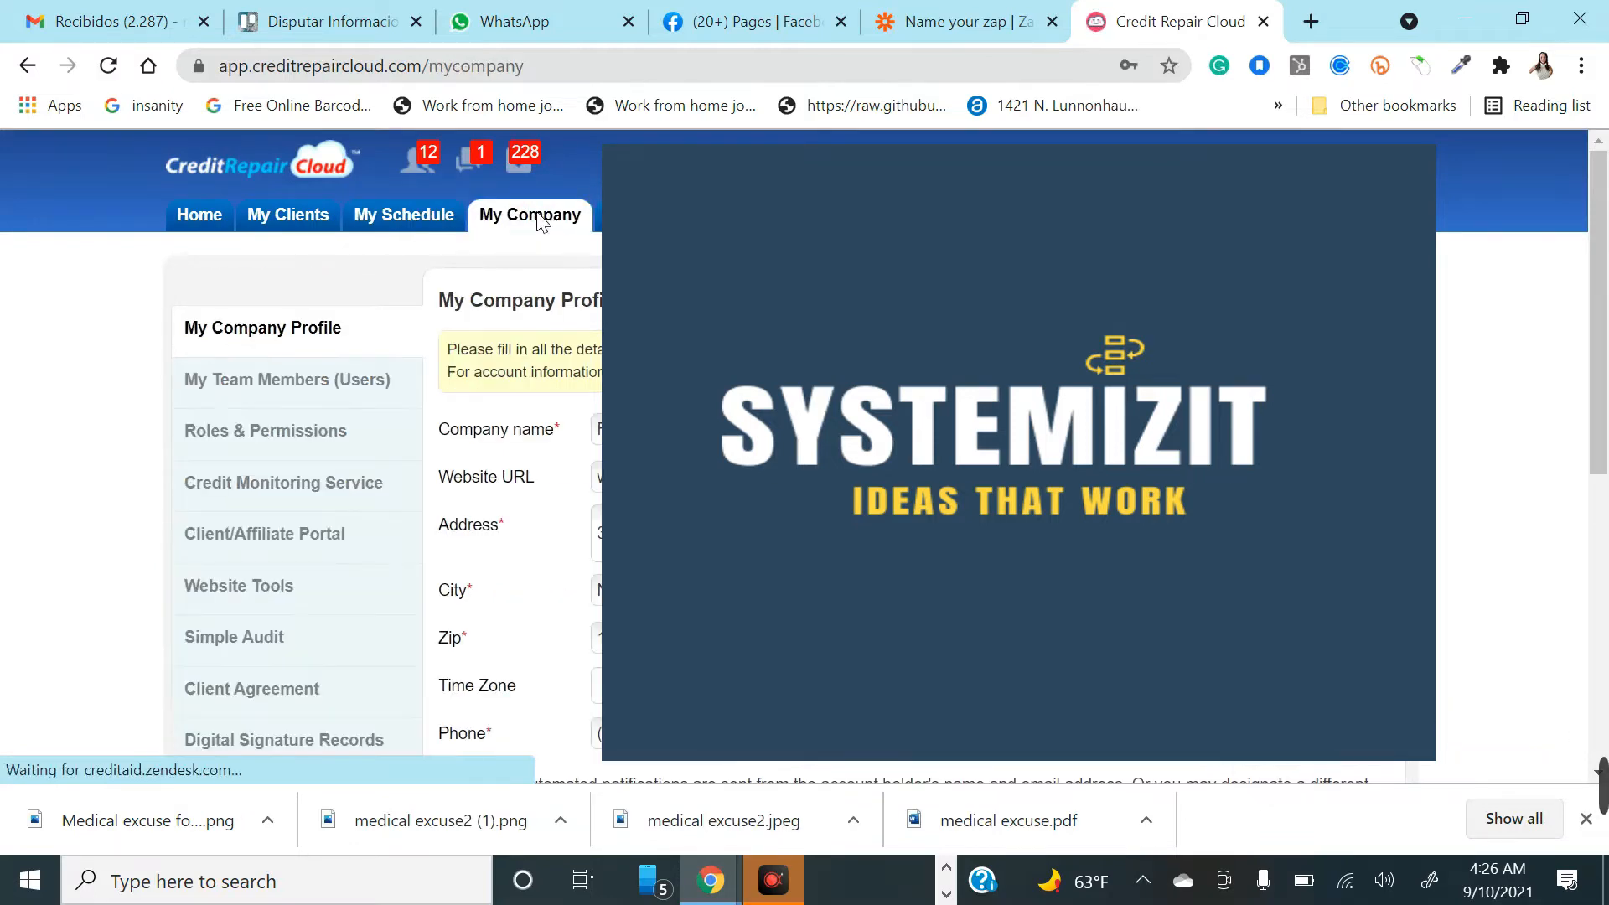
scroll(281, 607, down, 7)
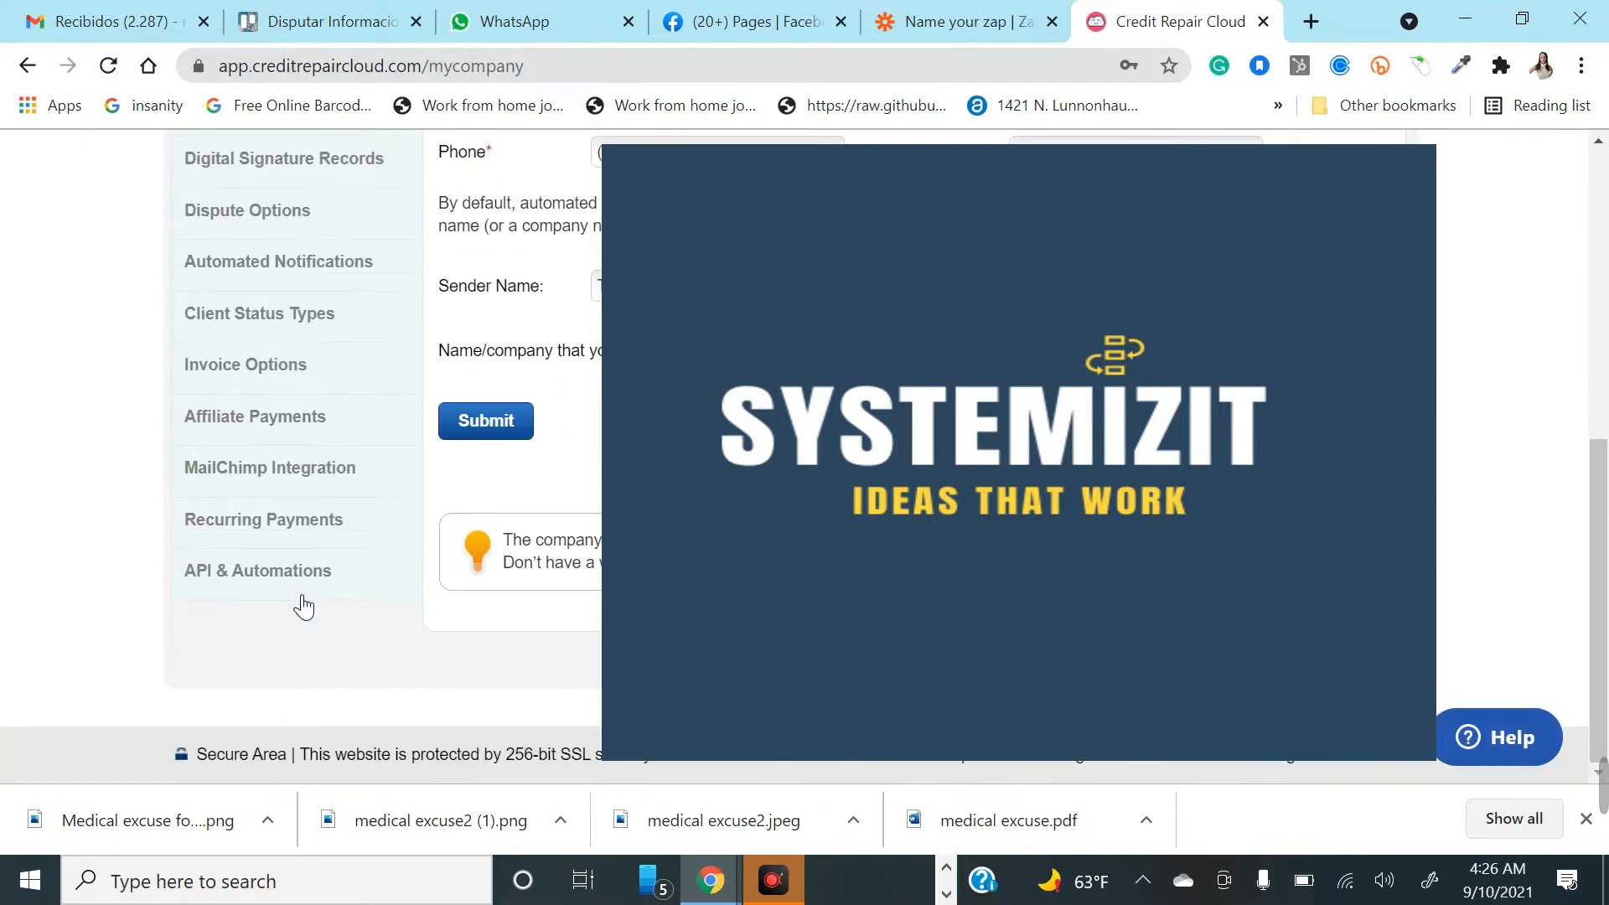
click(245, 575)
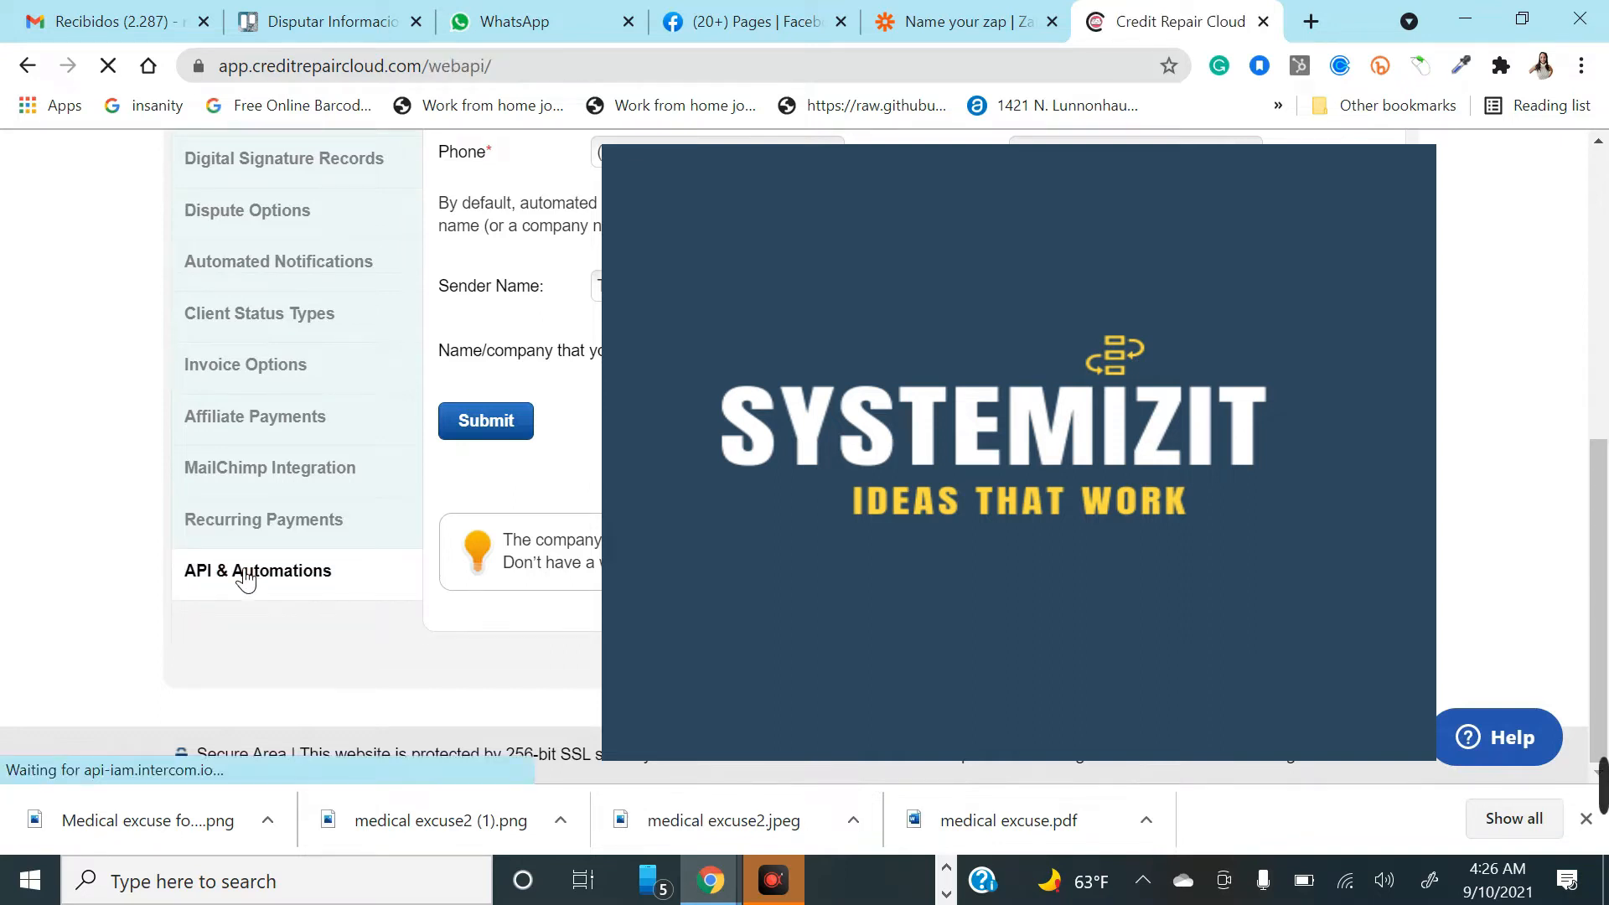
click(326, 406)
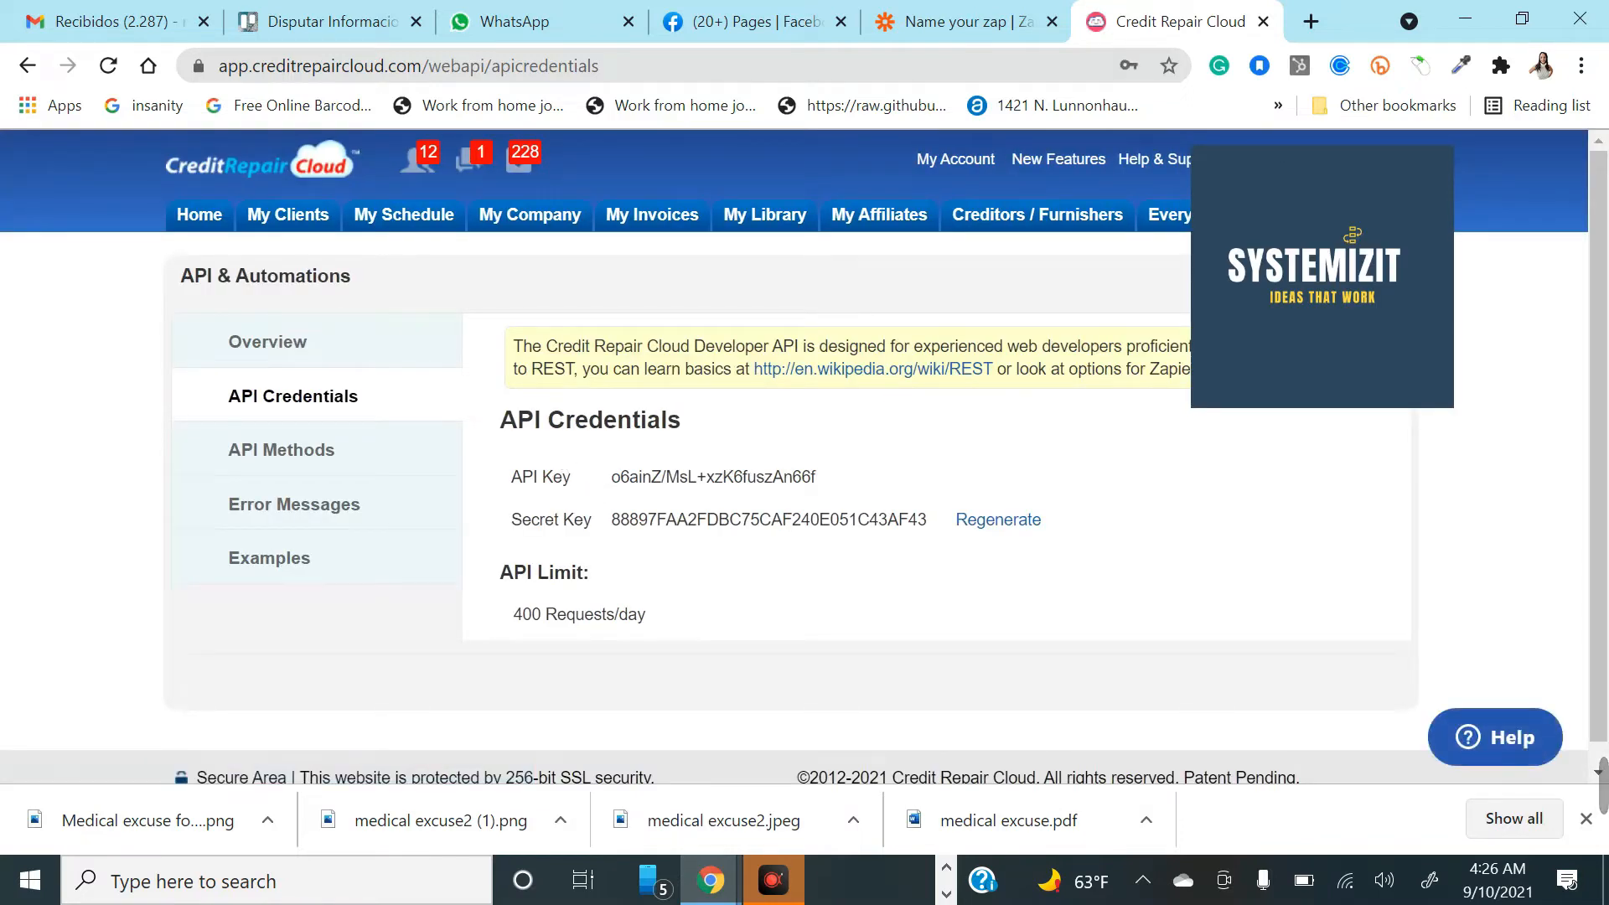
drag(611, 476, 826, 477)
key(ctrl+c)
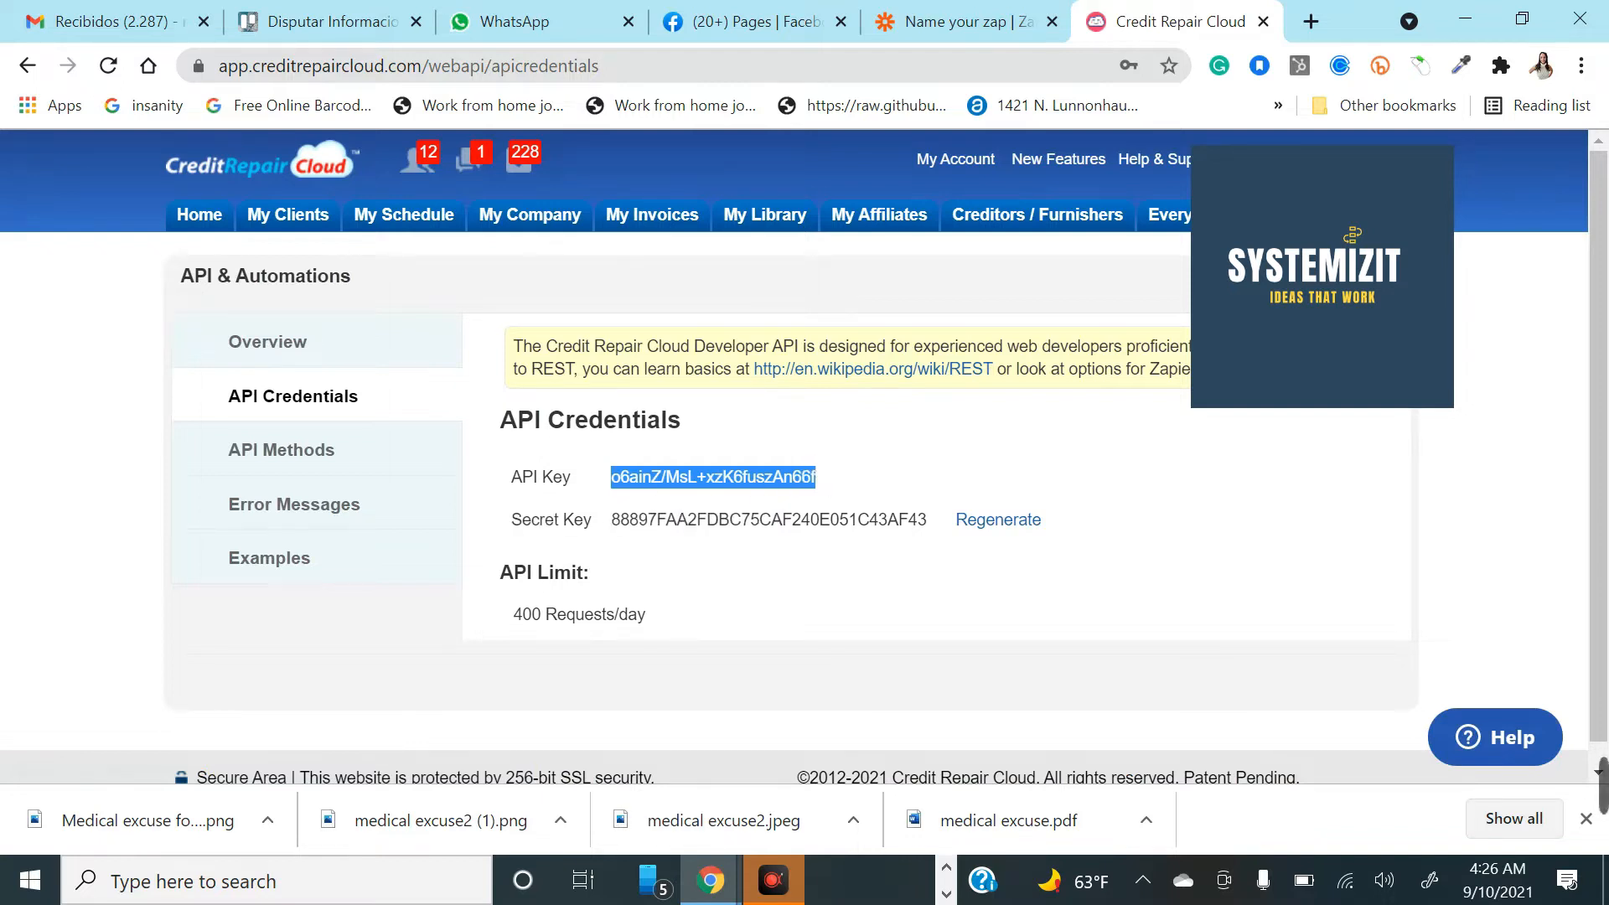
click(956, 23)
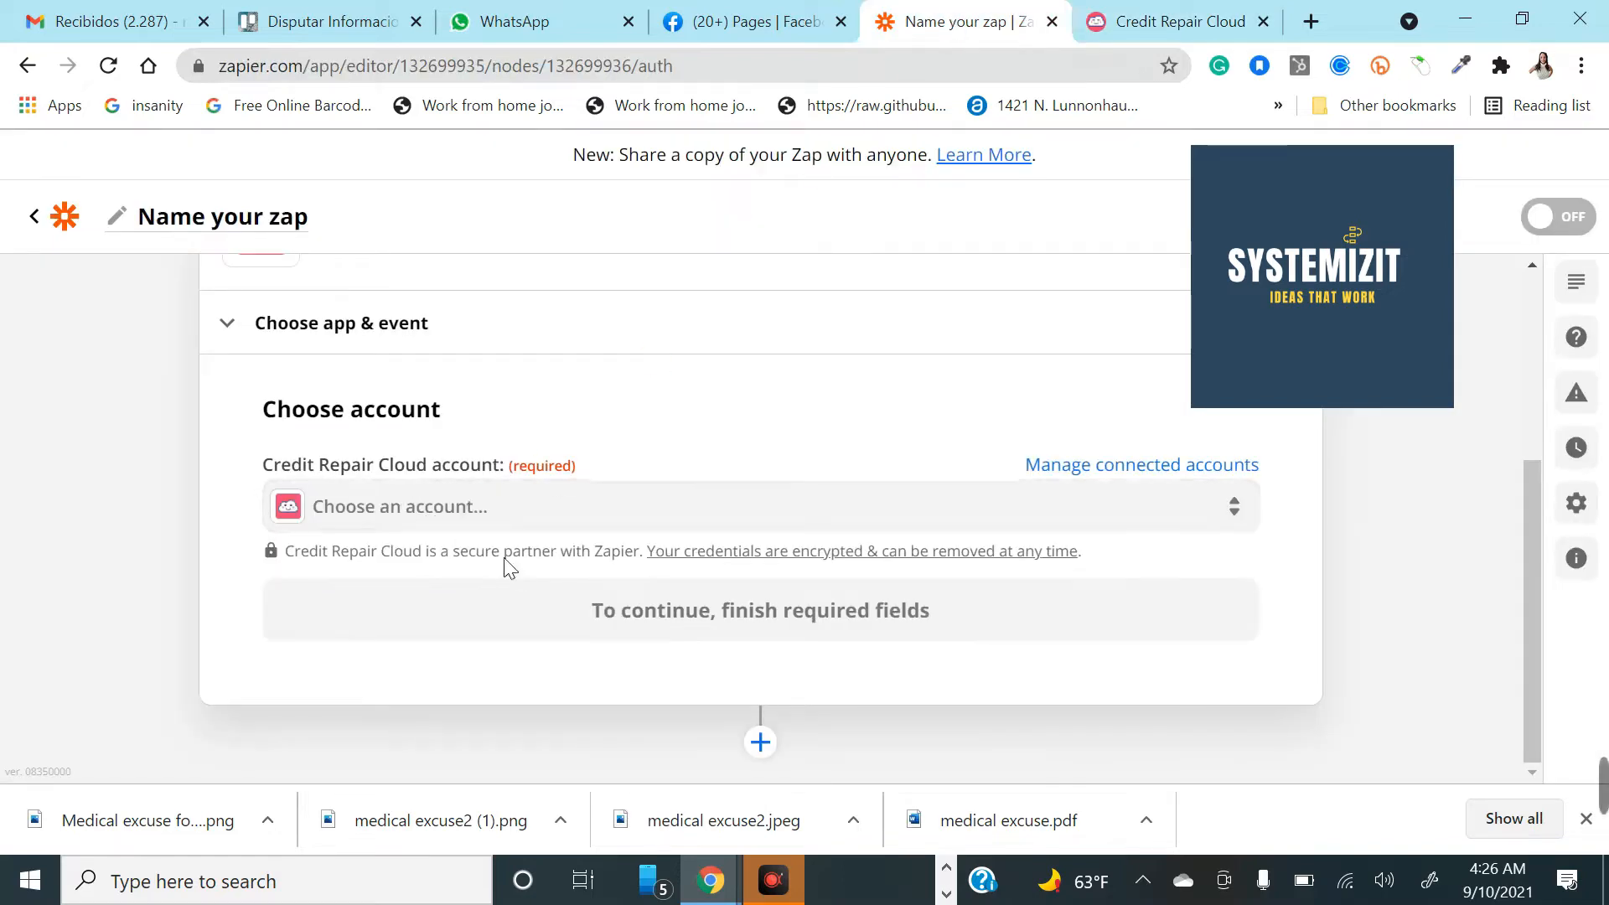
click(1461, 19)
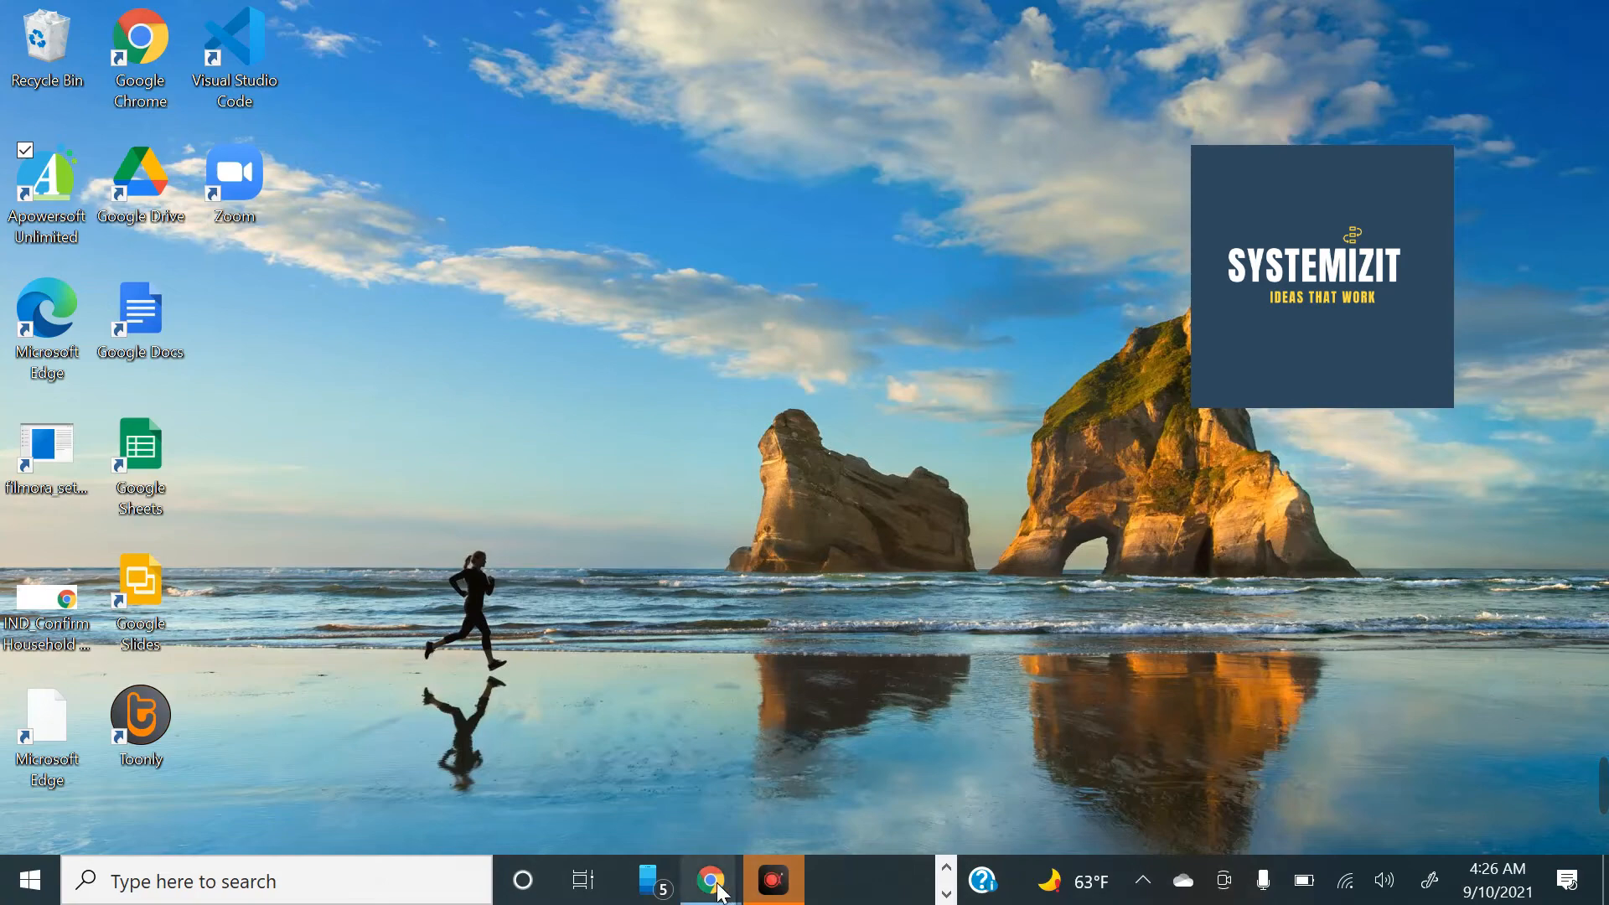
mouse_move(711, 880)
mouse_move(845, 759)
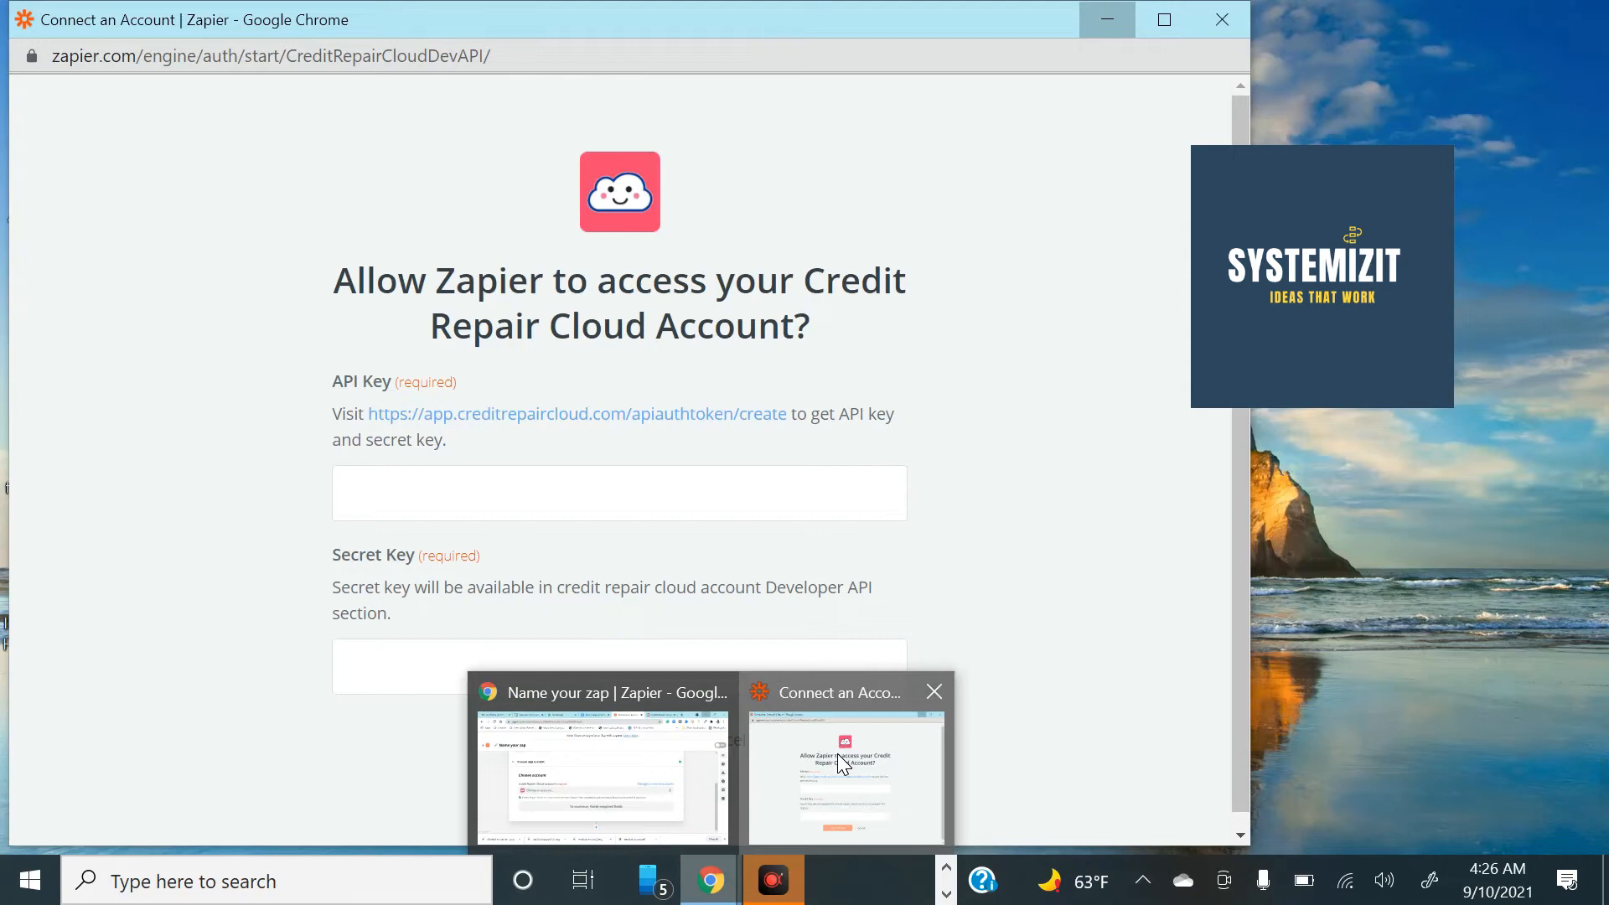
click(838, 753)
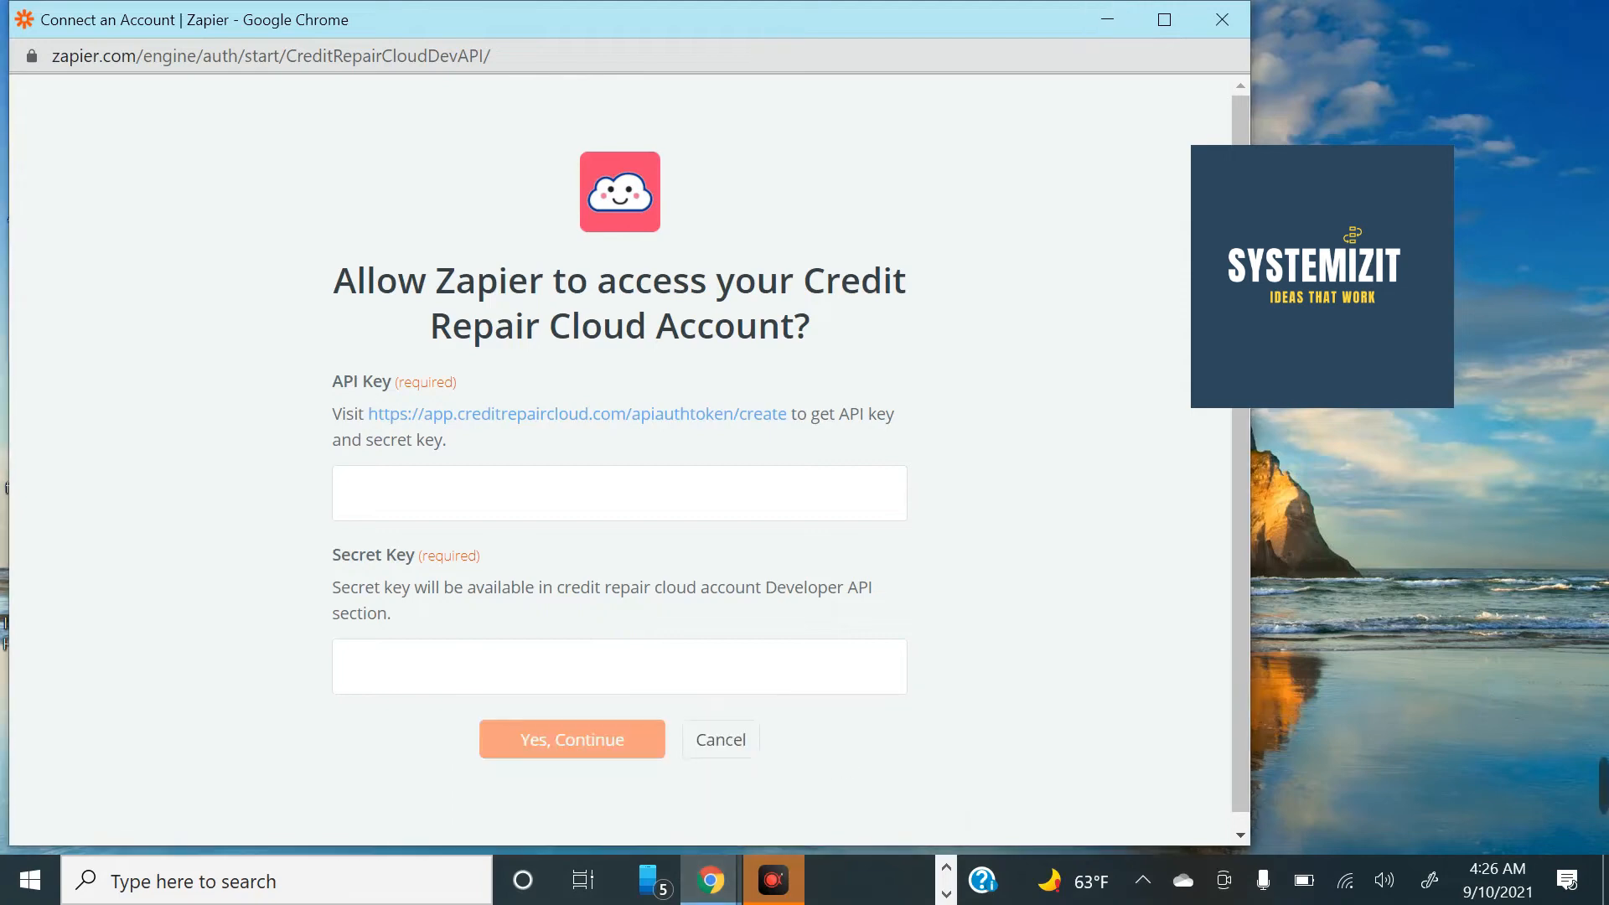
click(510, 495)
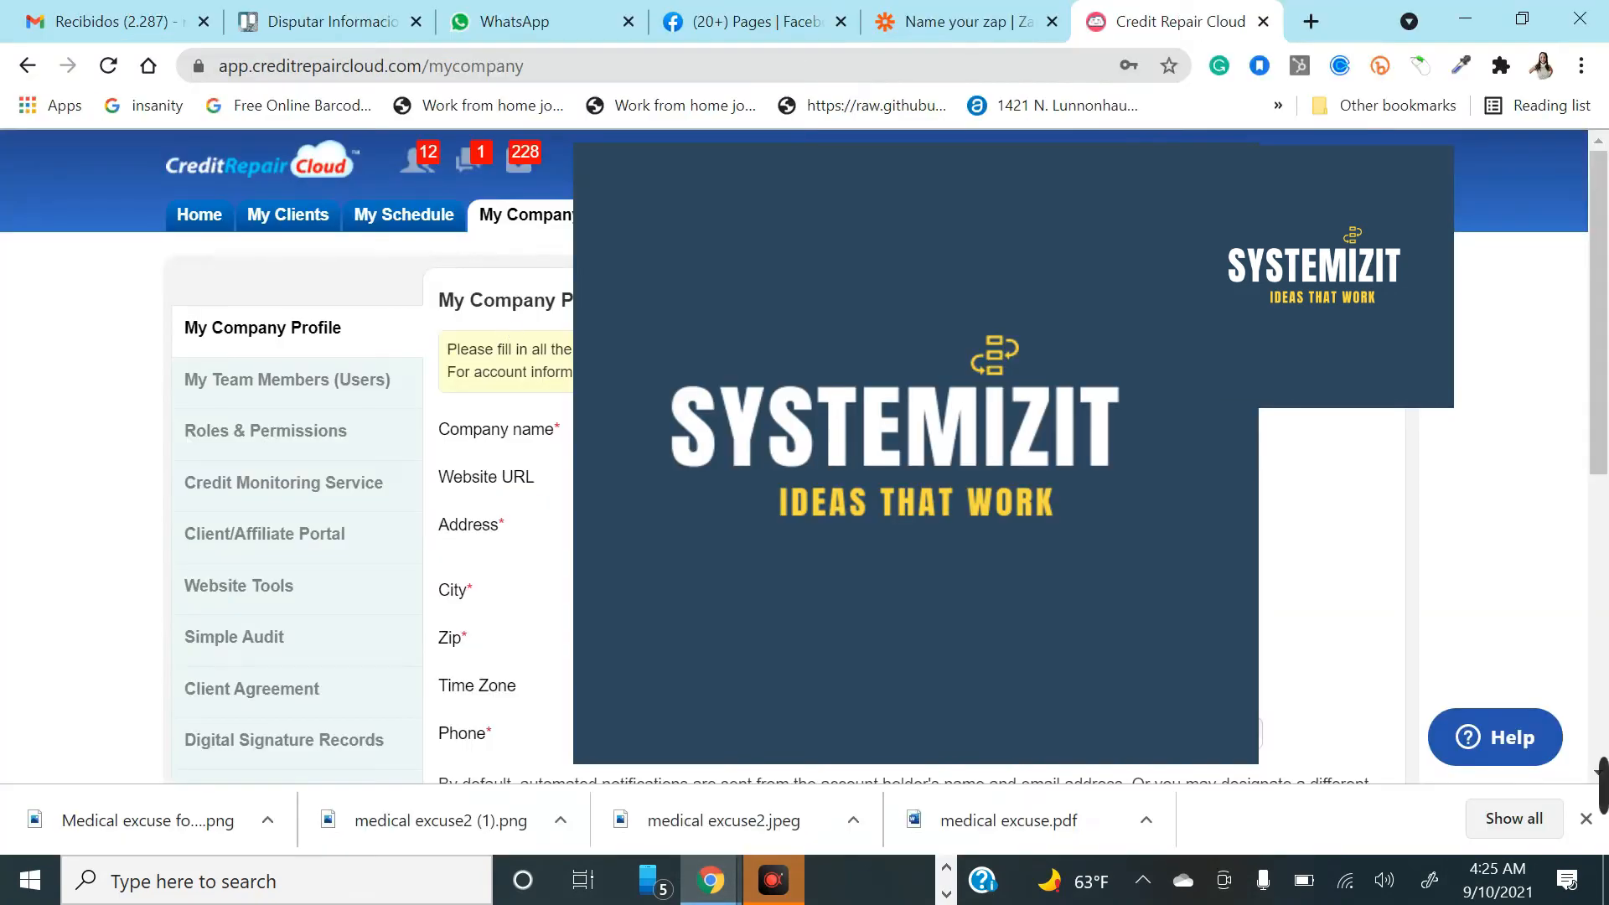
scroll(535, 379, down, 8)
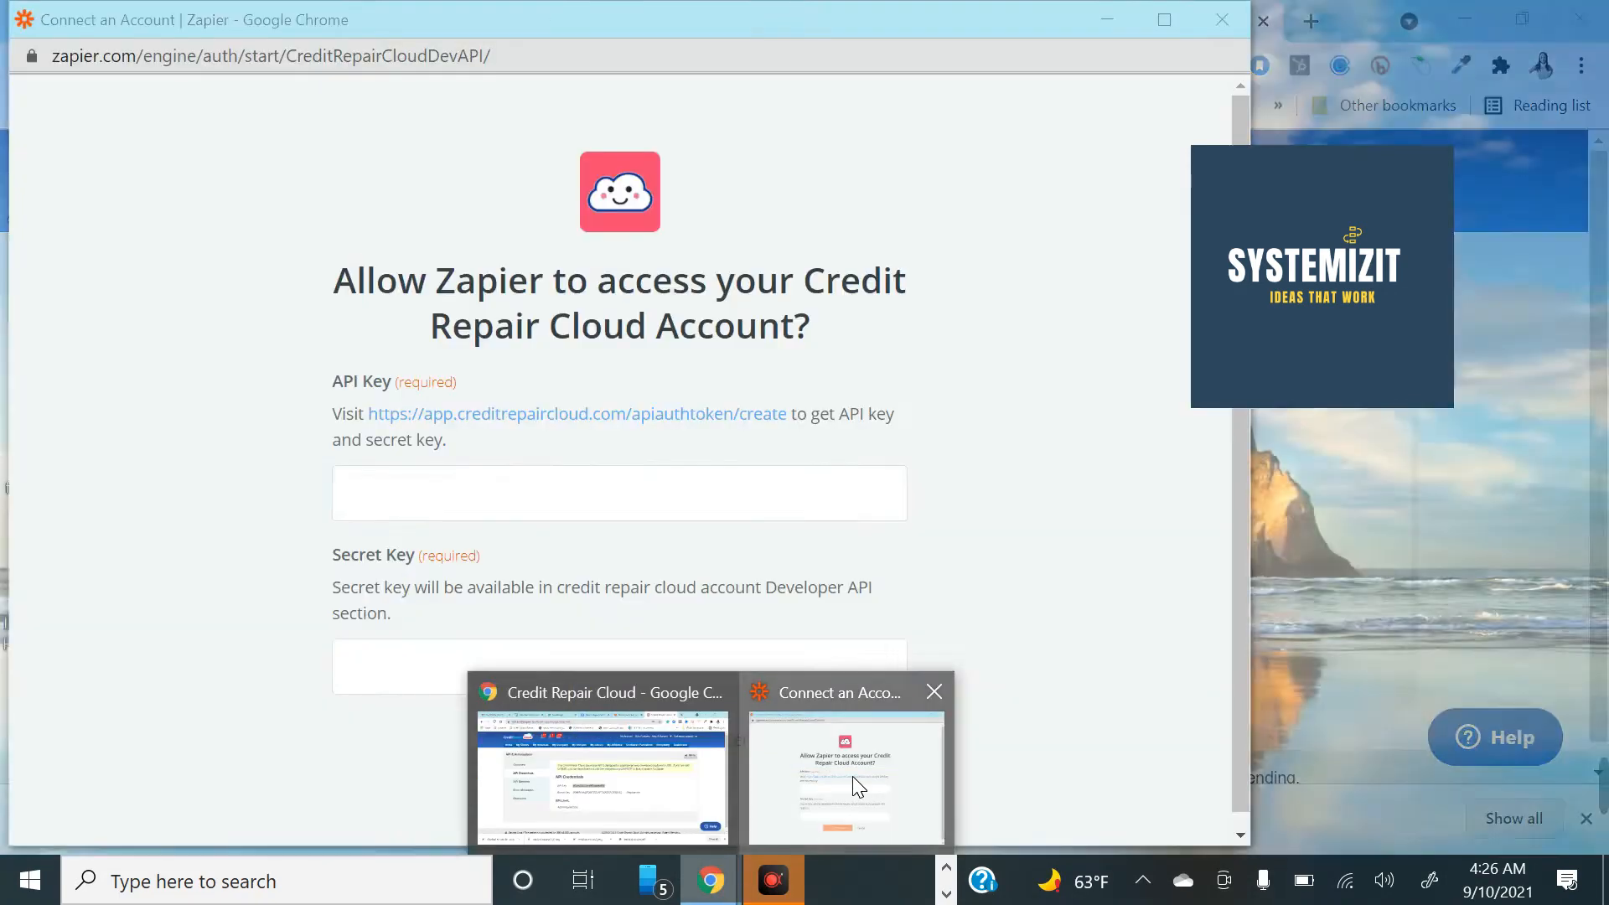
click(837, 753)
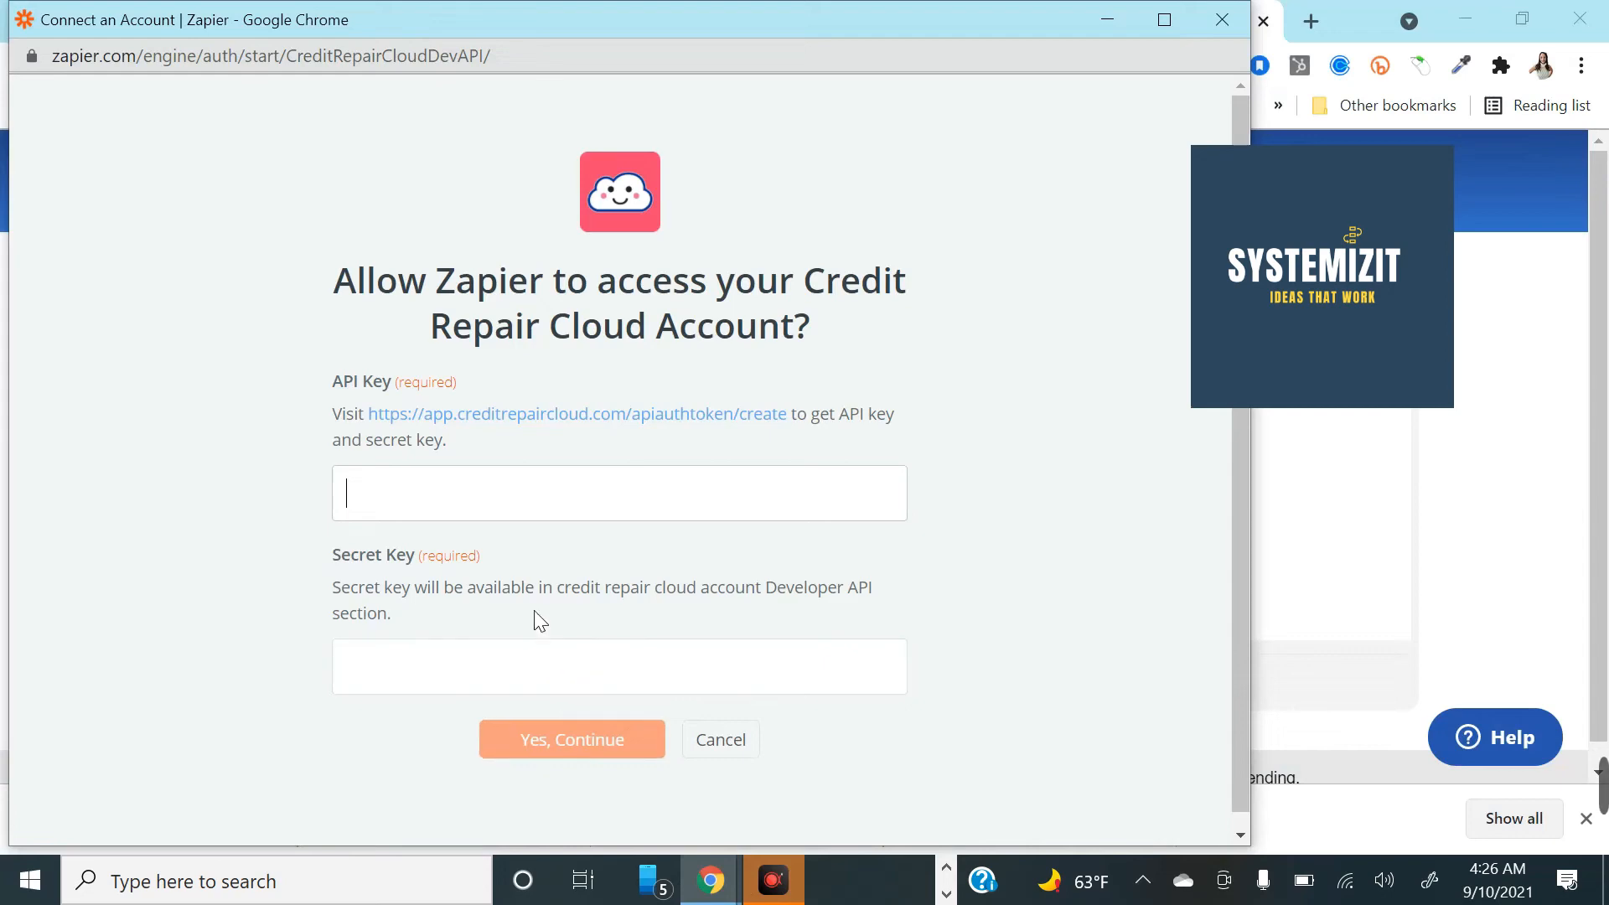
key(ctrl+v)
key(Tab)
Step: Copy the secret key from Credit Repair Cloud into the Secret Key field of Zapier's connection window and cancel connecting the new account
click(726, 883)
click(624, 758)
double_click(768, 519)
key(ctrl+c)
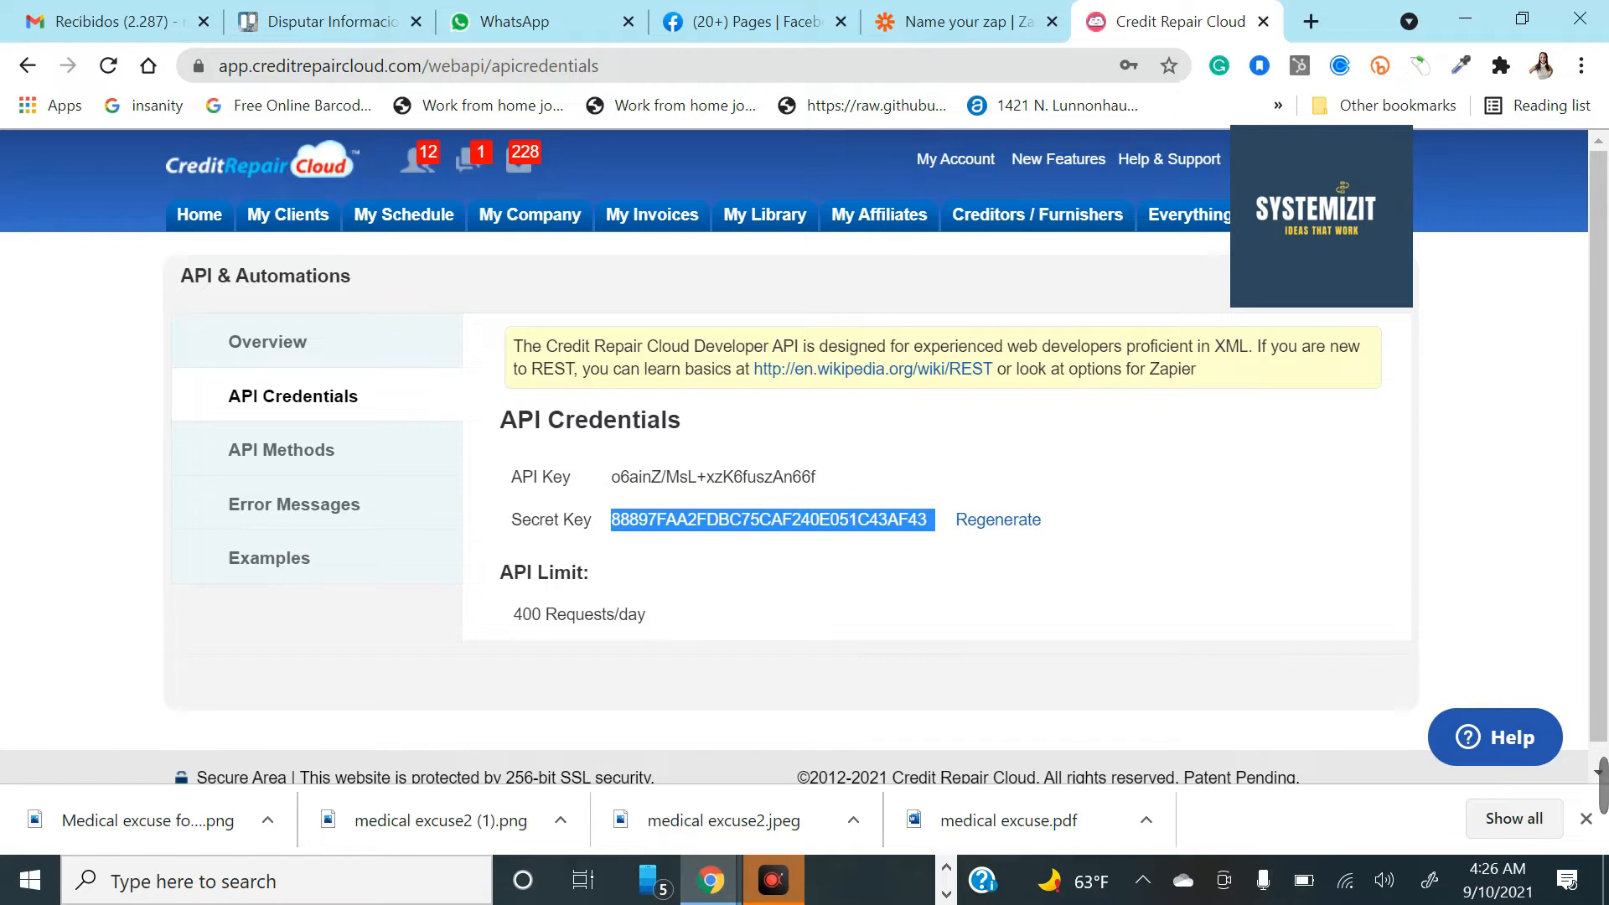
click(711, 880)
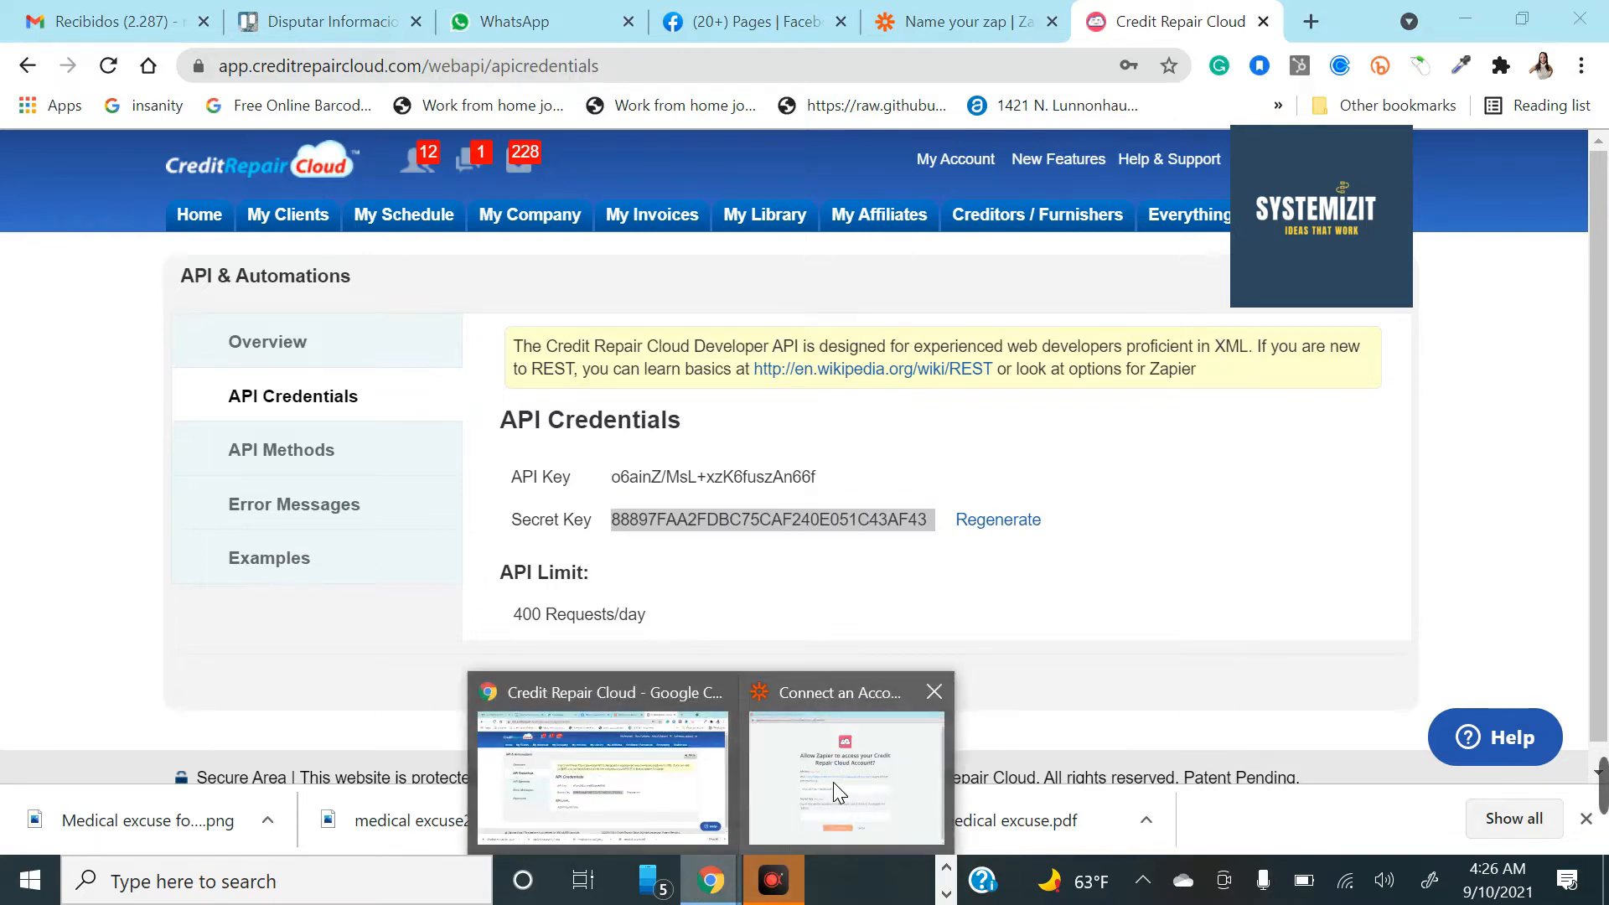
click(834, 782)
click(533, 684)
key(ctrl+v)
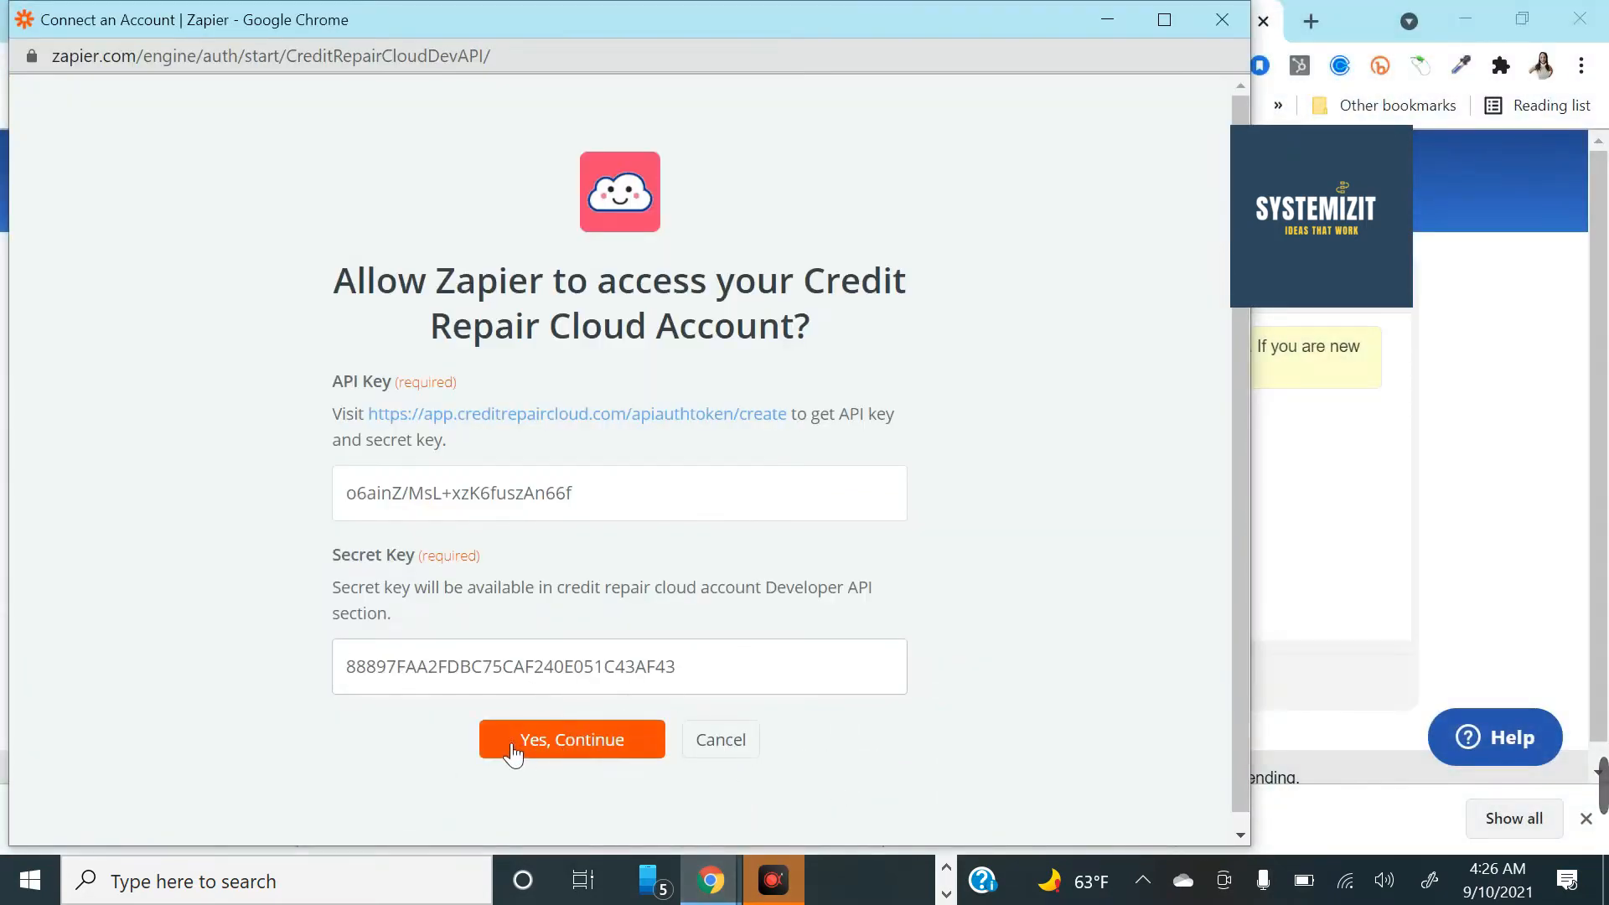
click(726, 741)
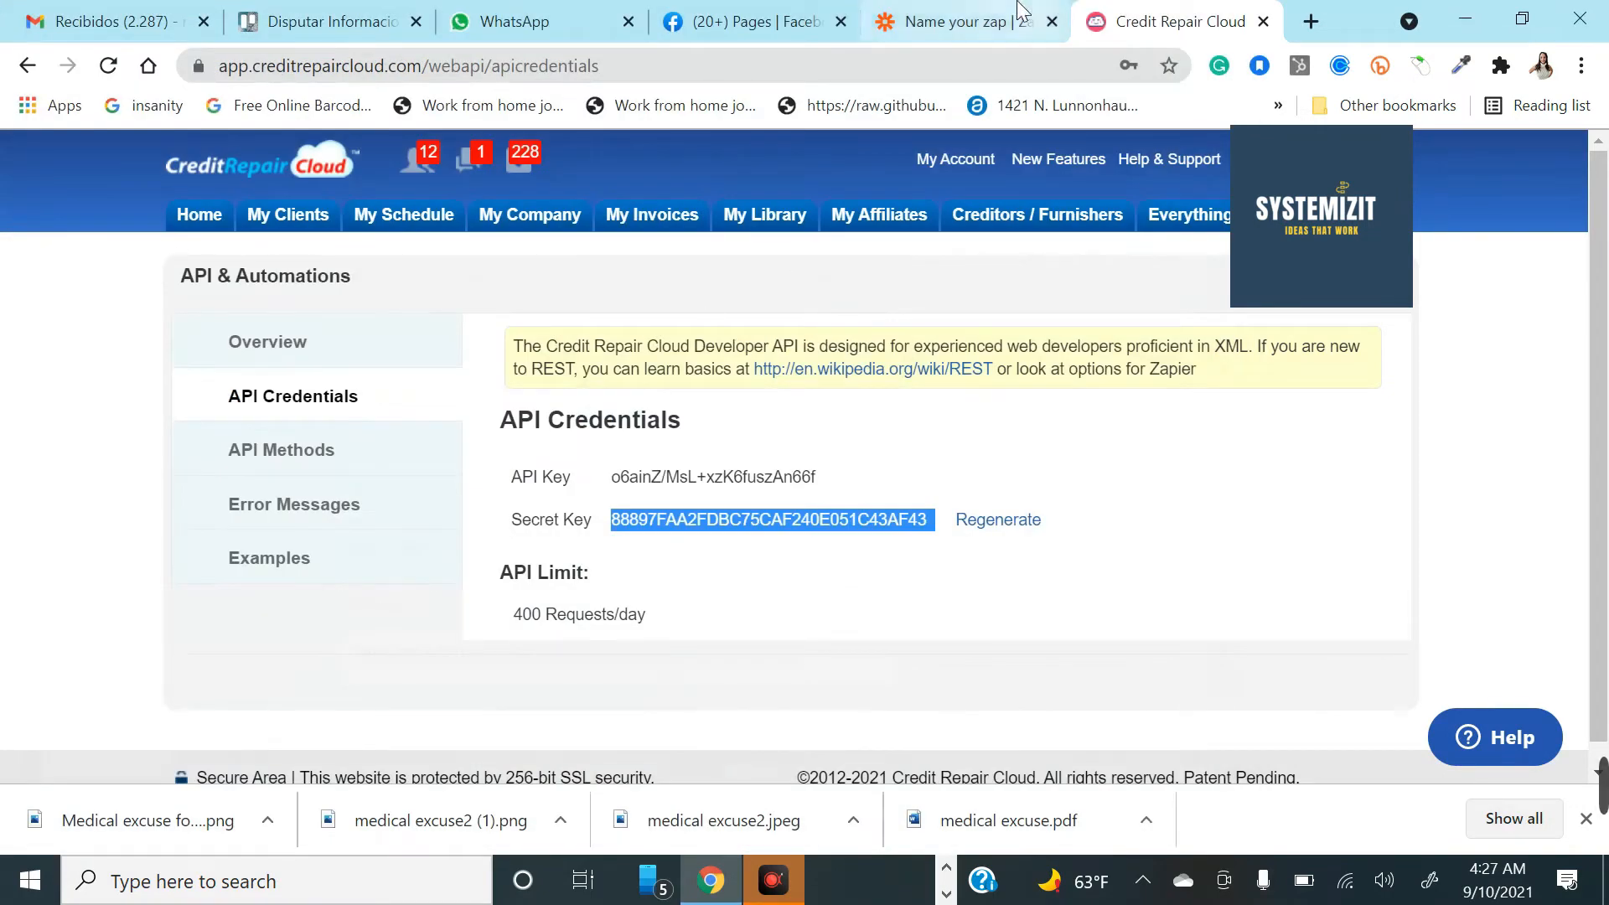
Step: Switch back to the Zapier editor, use the already connected Credit Repair Cloud account for the action and proceed to the action setup
click(964, 21)
click(560, 515)
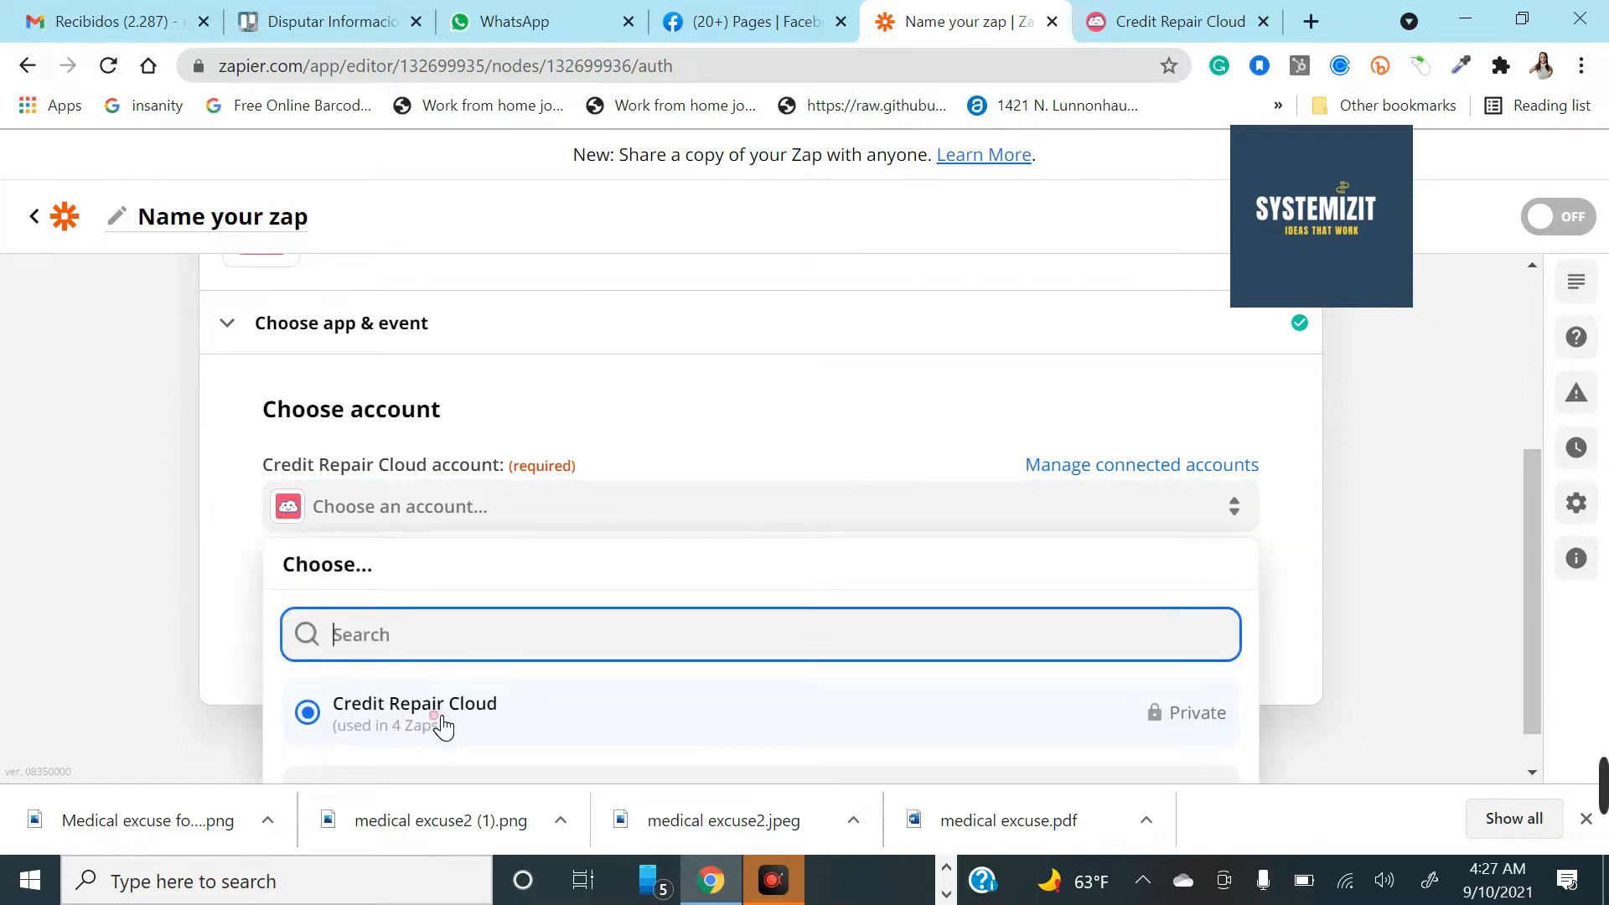
click(443, 721)
click(443, 609)
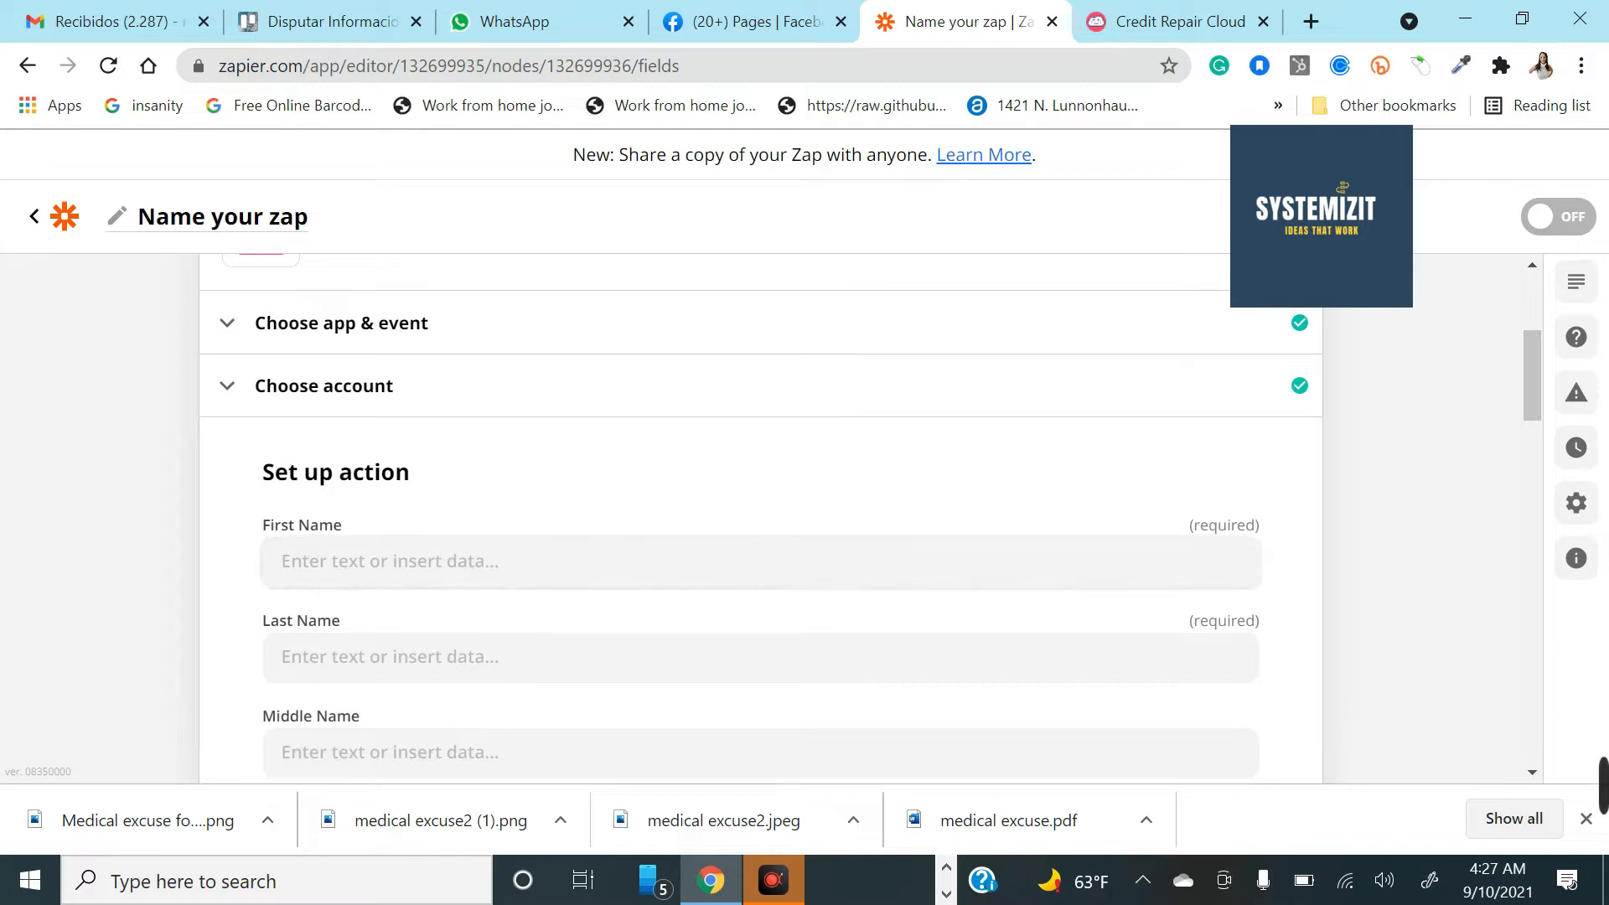
Step: Map the client's First Name field to the Fields Name value from the JotForm submission
scroll(374, 435, up, 3)
scroll(381, 438, down, 2)
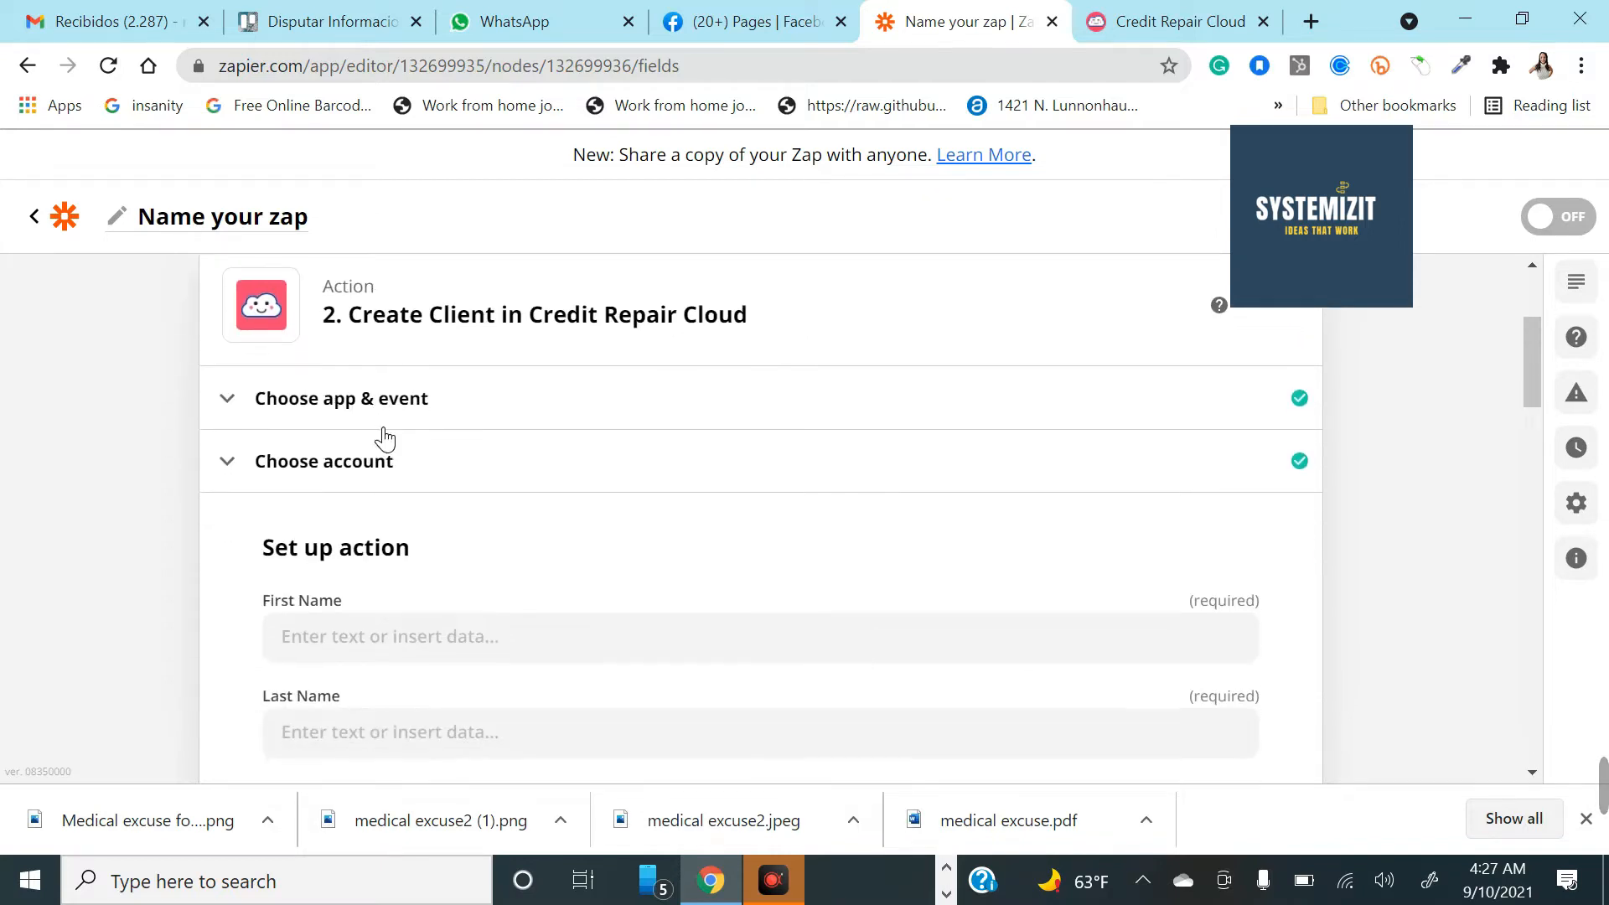
scroll(433, 495, up, 1)
scroll(433, 495, down, 1)
scroll(408, 556, down, 3)
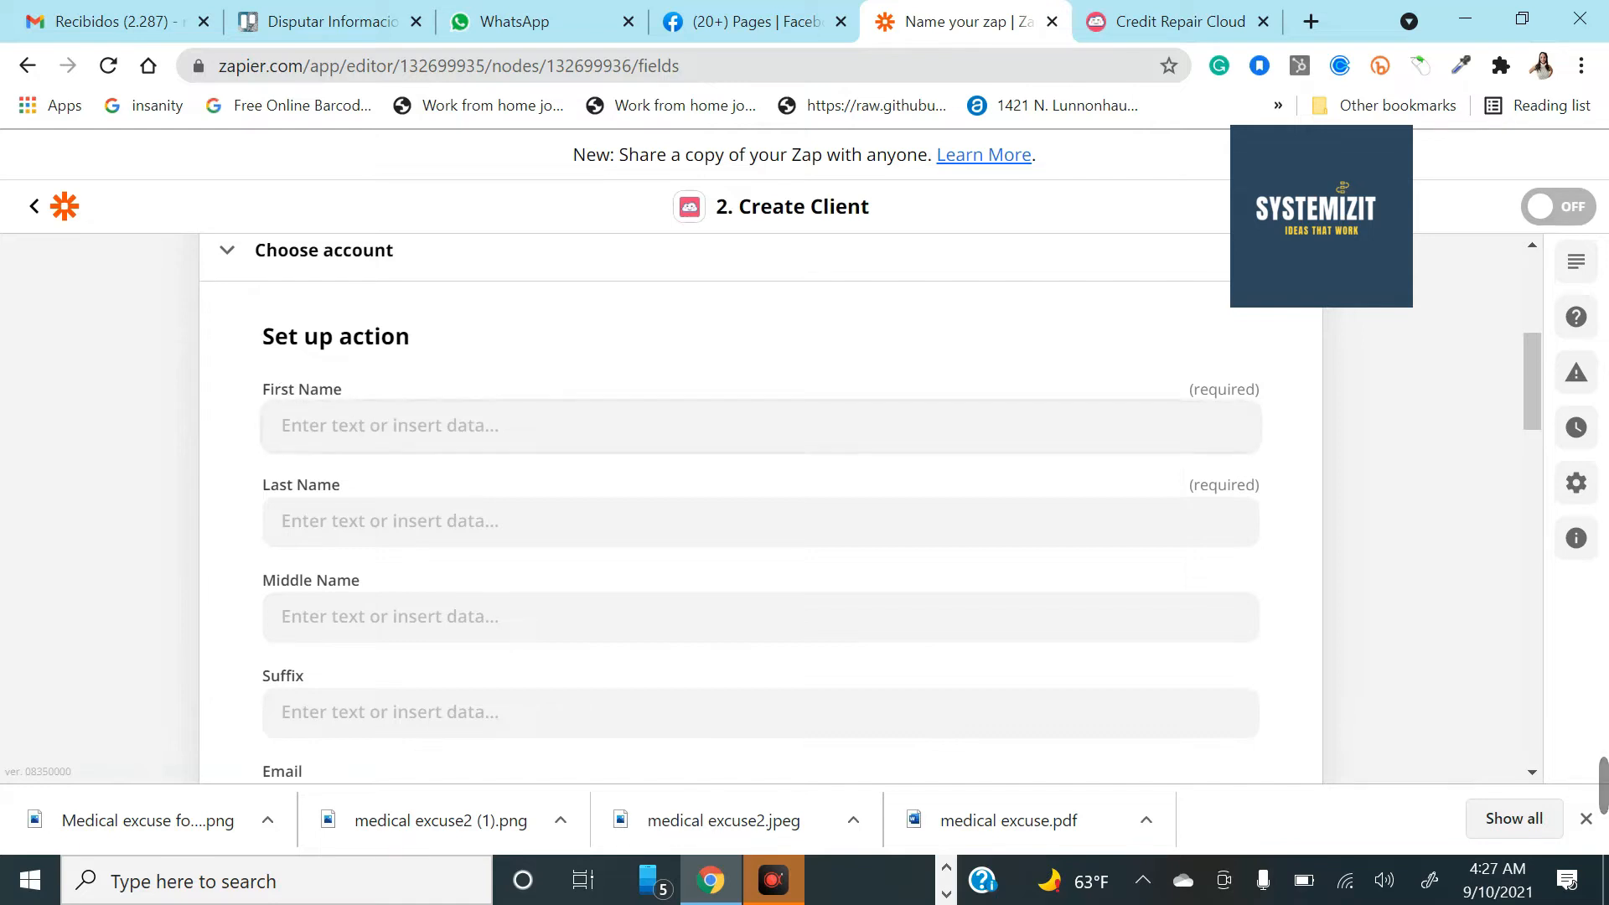
click(336, 419)
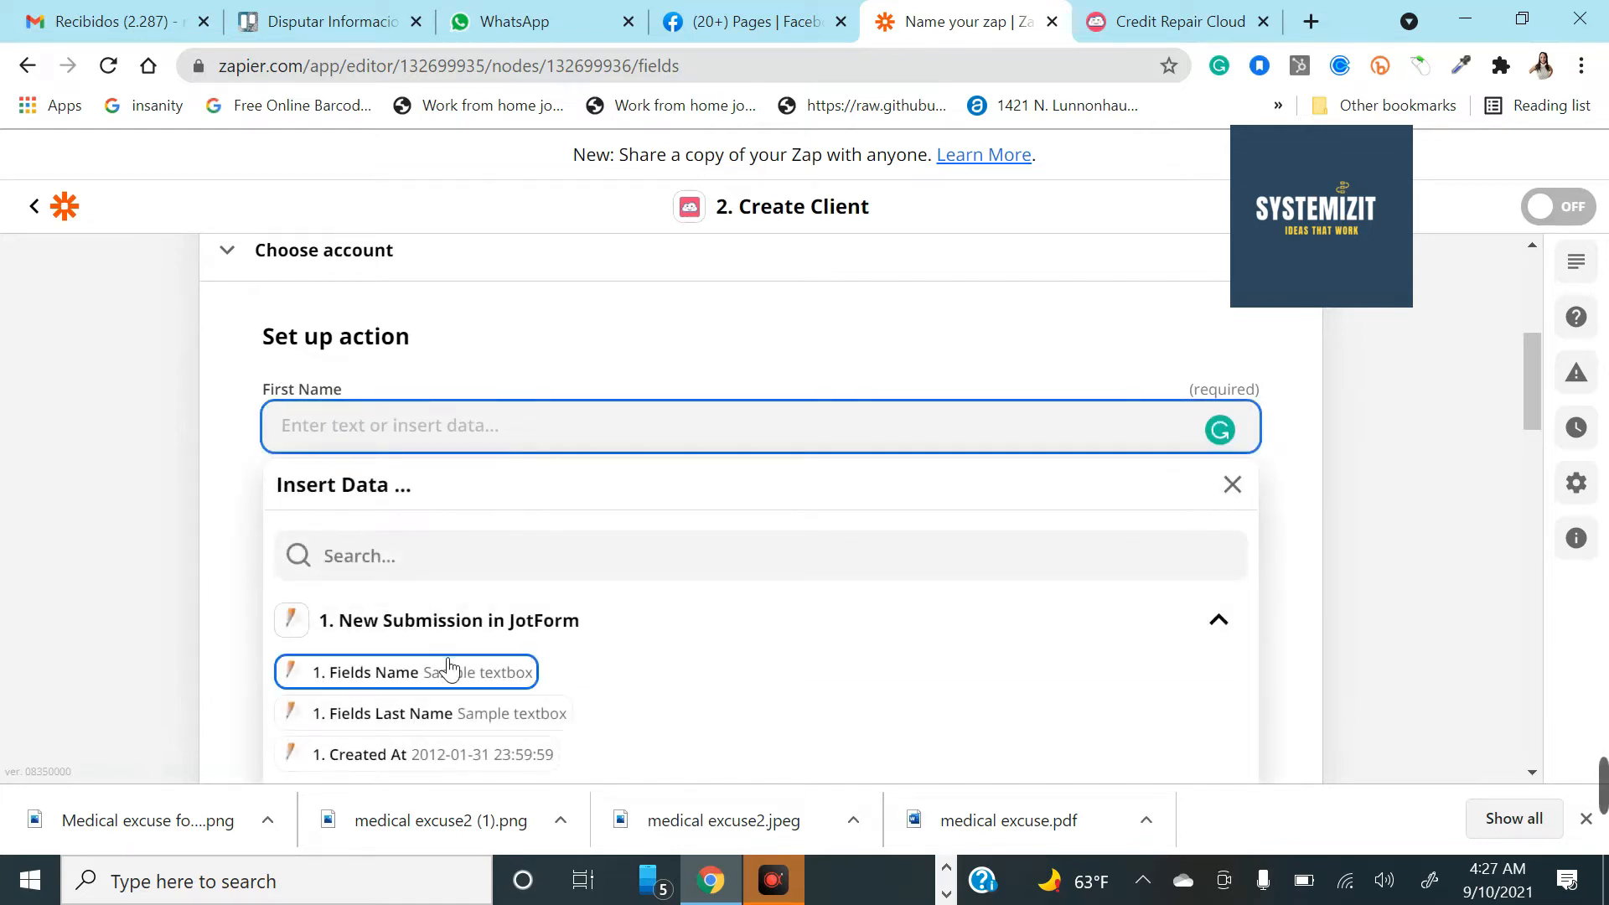
scroll(238, 621, down, 2)
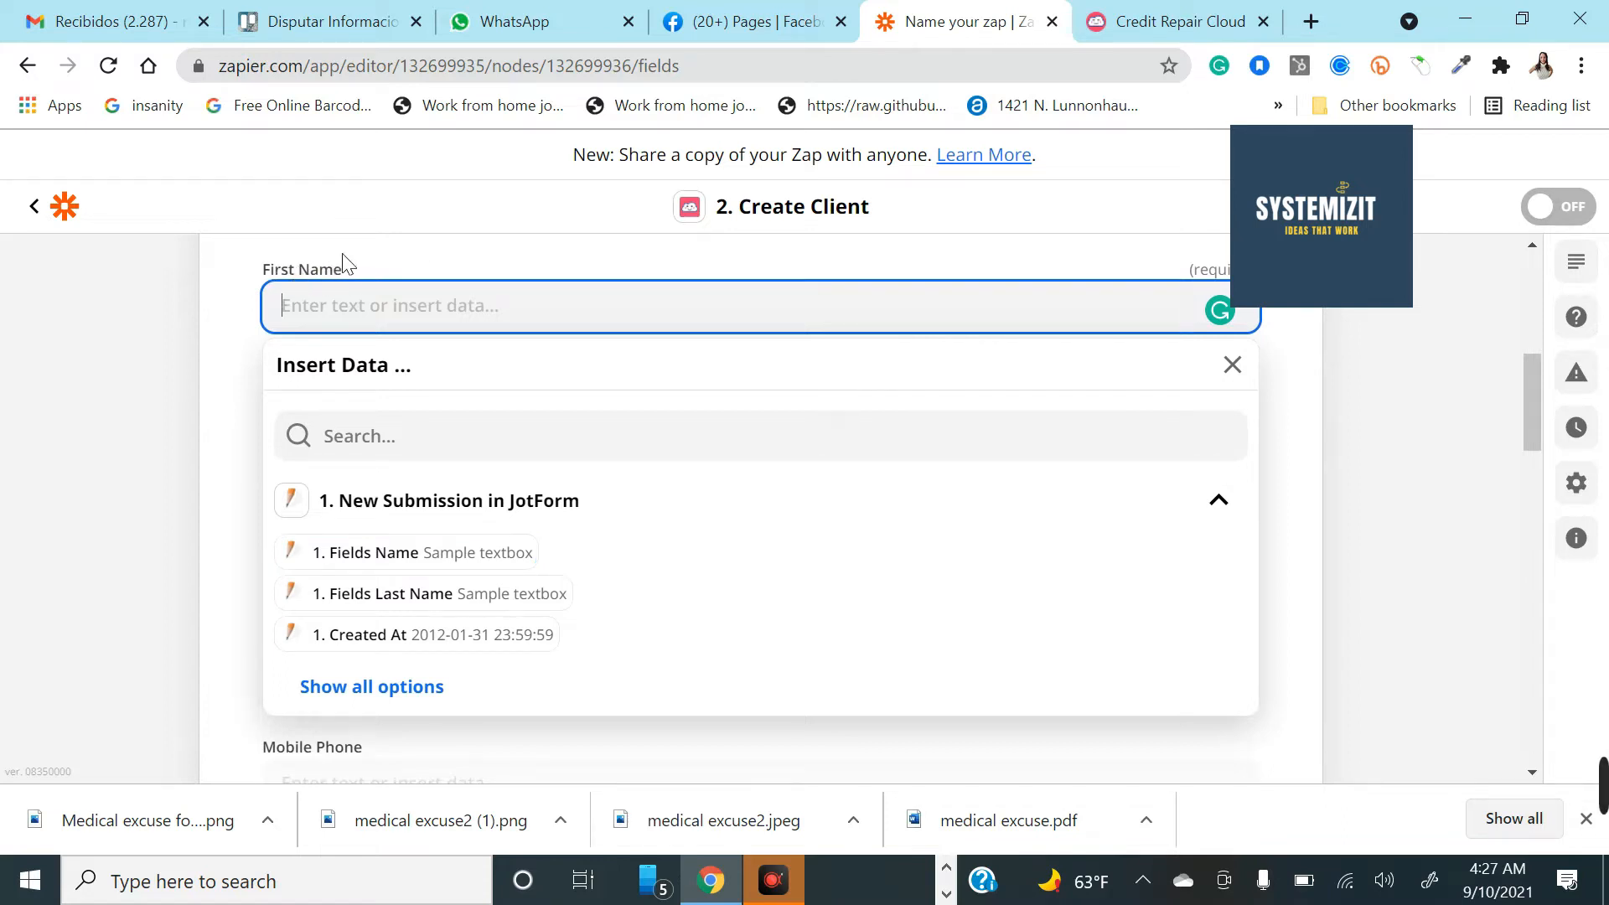
scroll(251, 335, up, 4)
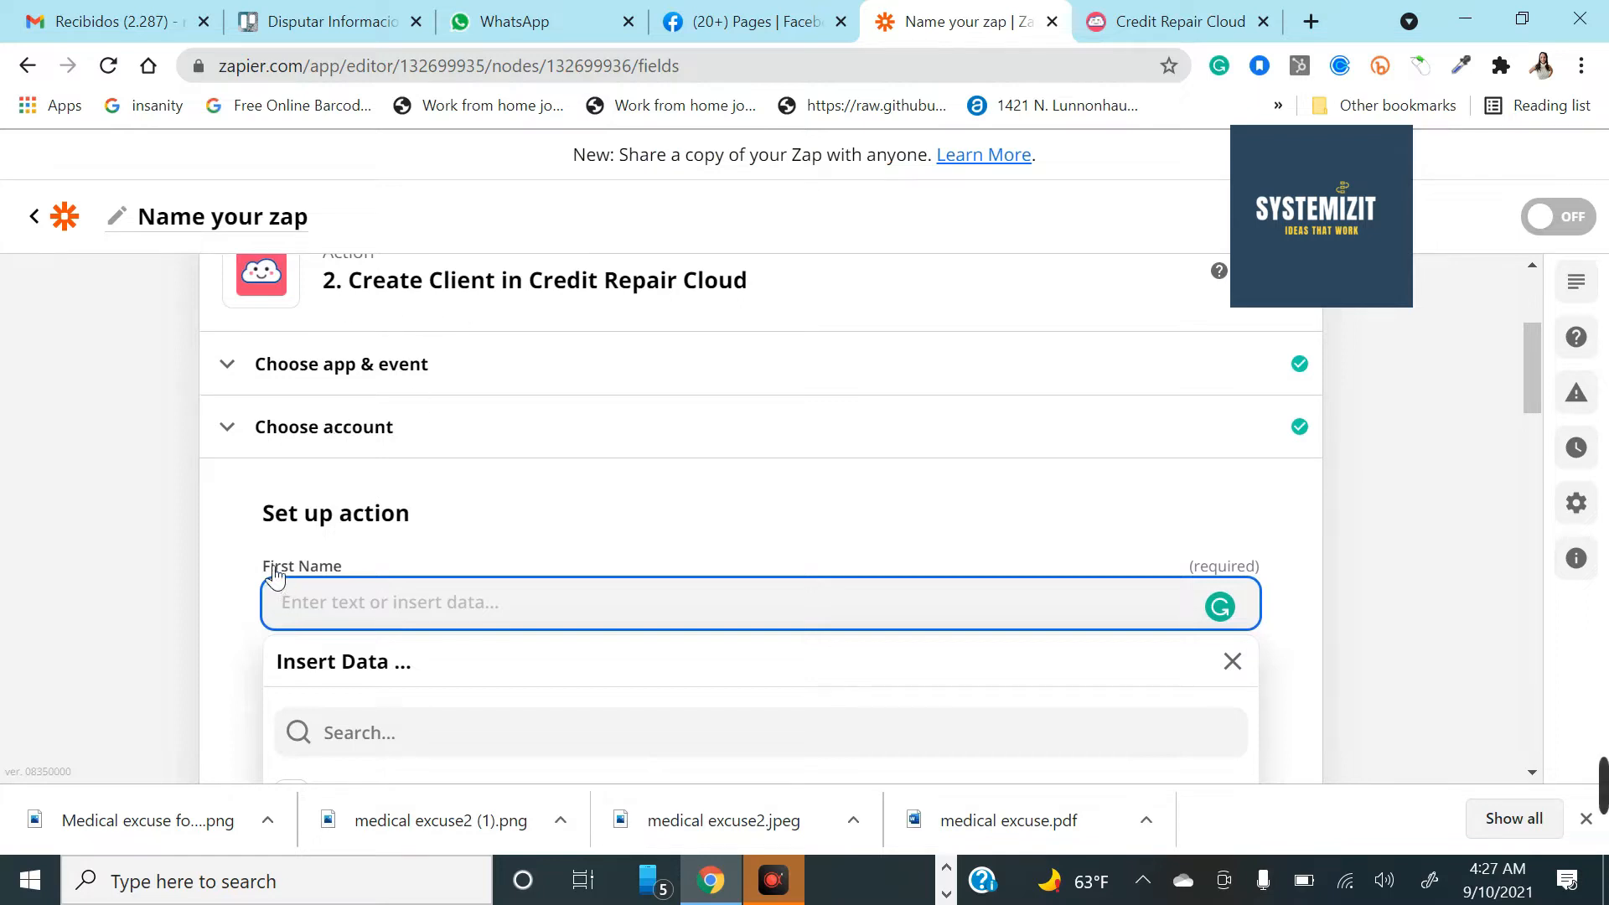
scroll(409, 668, down, 2)
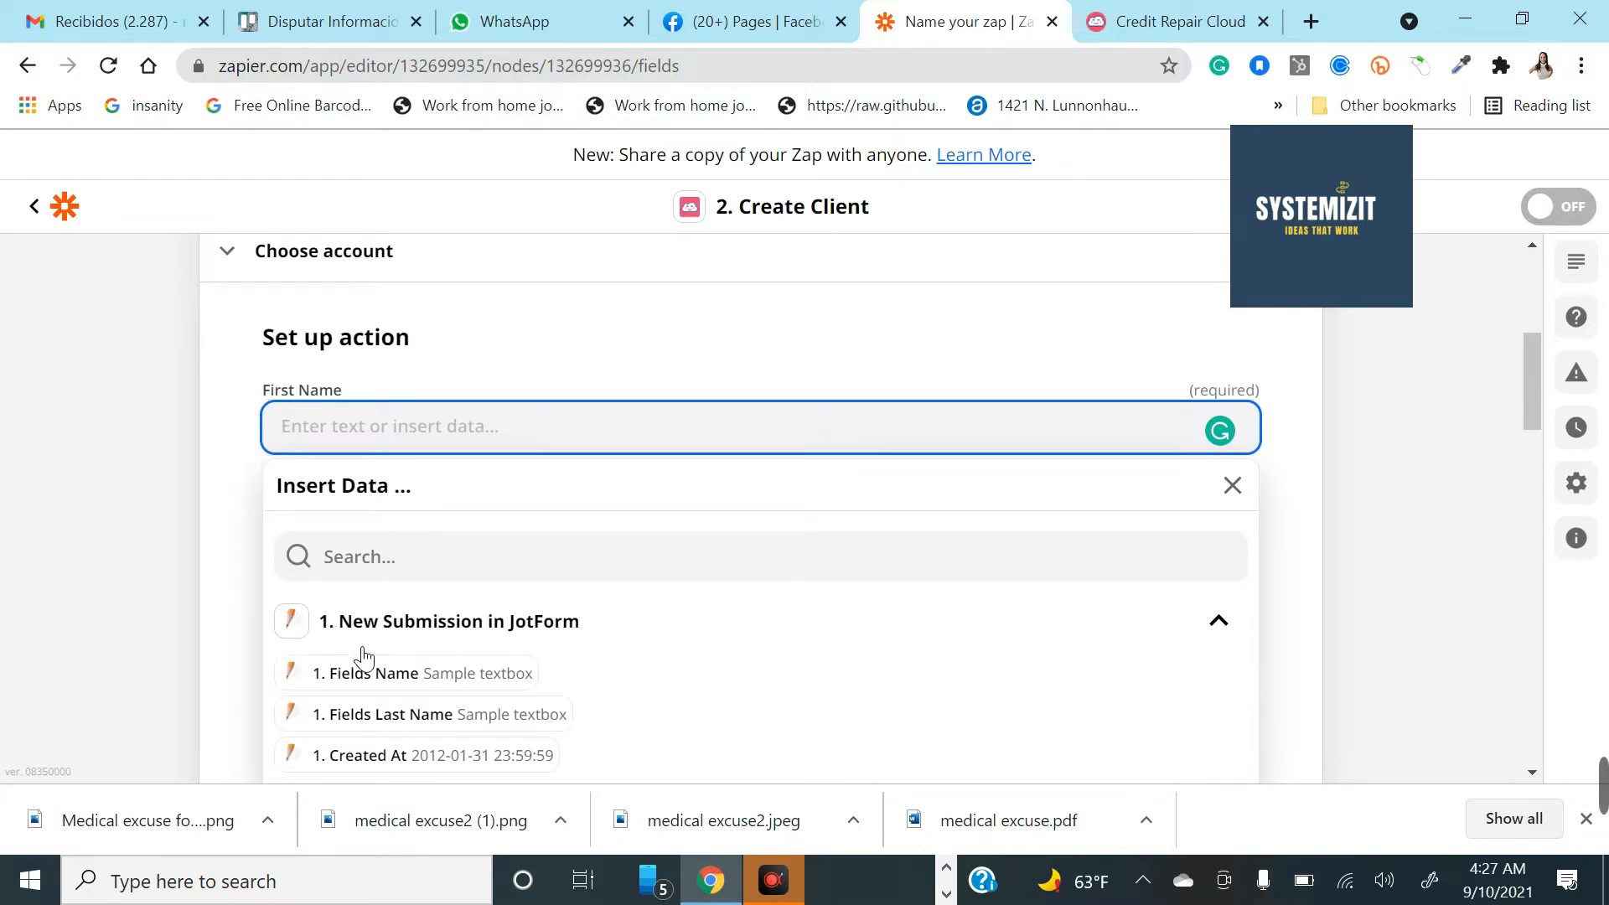
scroll(223, 649, down, 1)
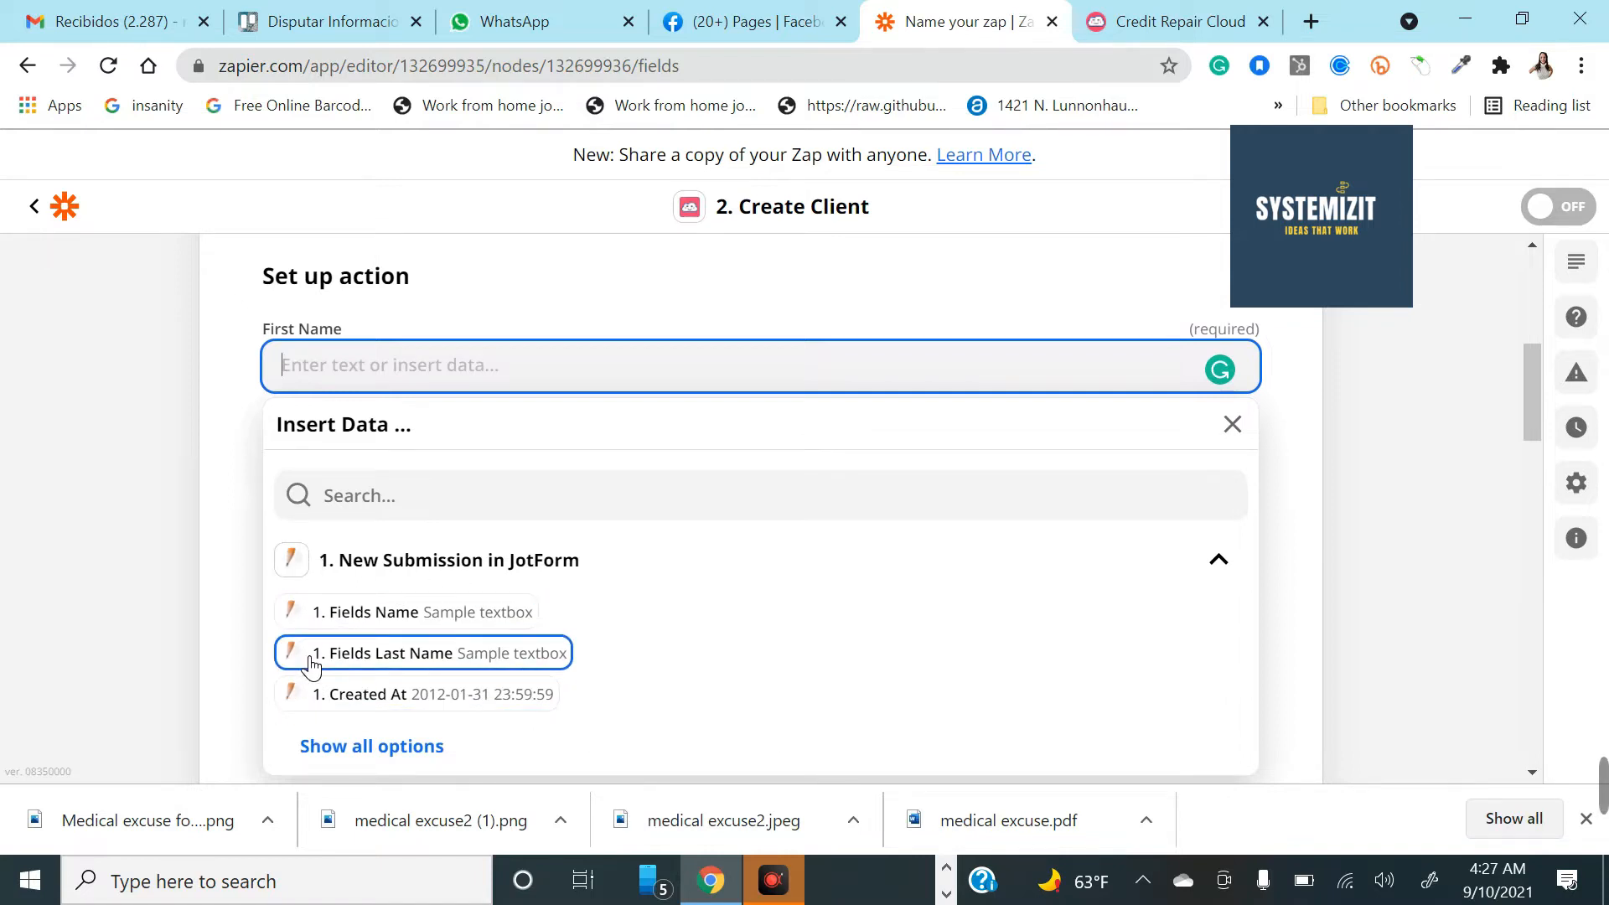
scroll(316, 478, up, 3)
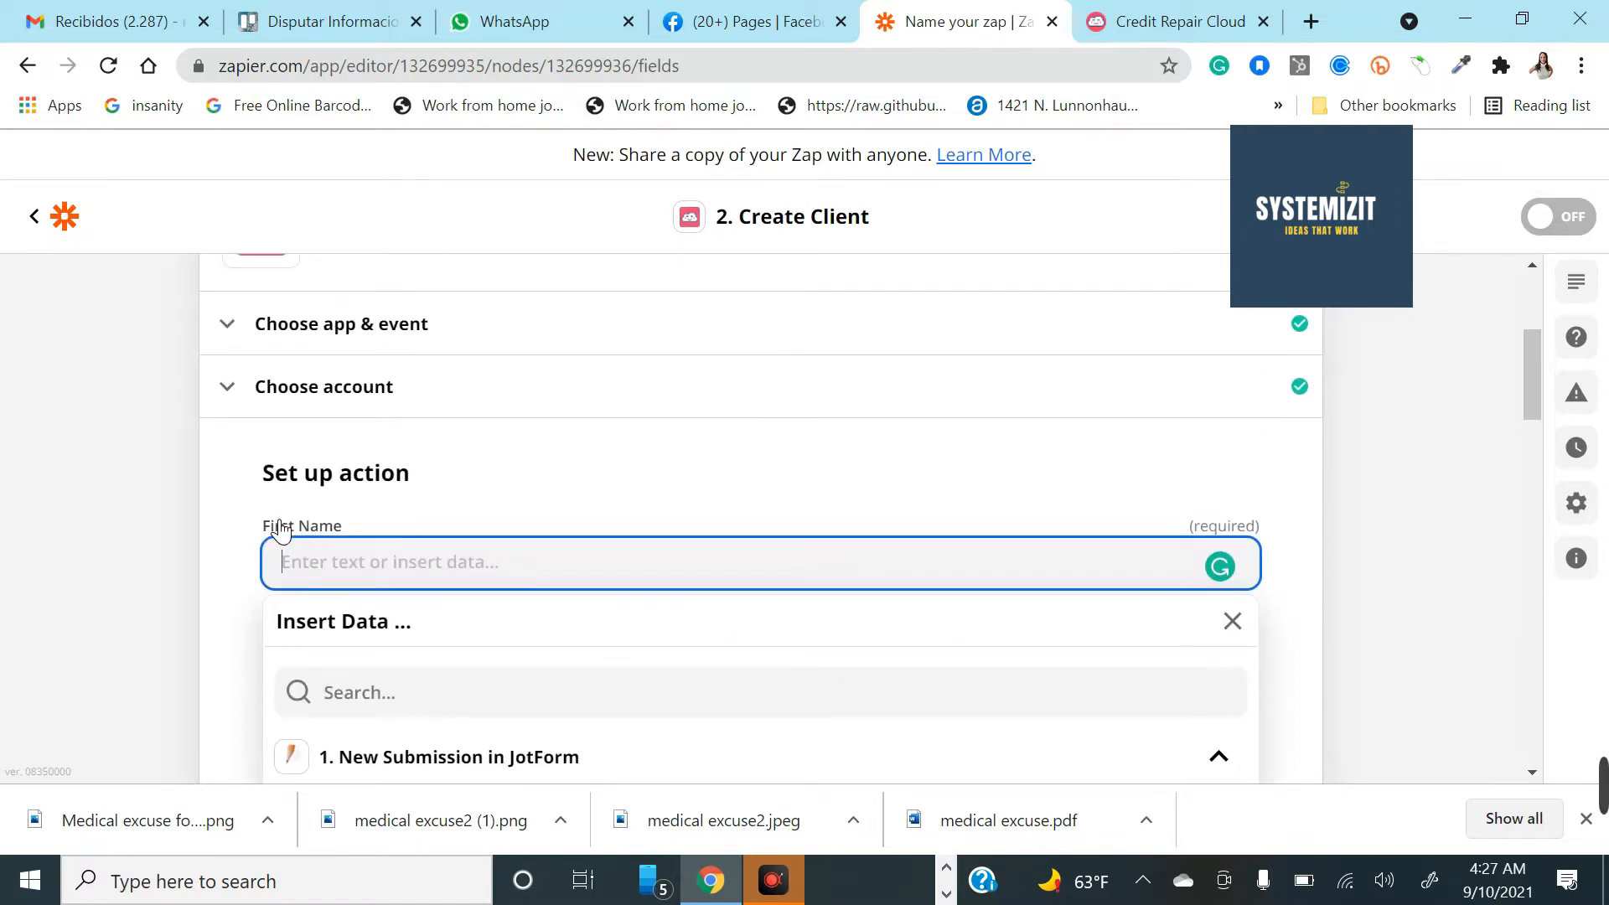
scroll(327, 486, up, 1)
scroll(392, 603, down, 2)
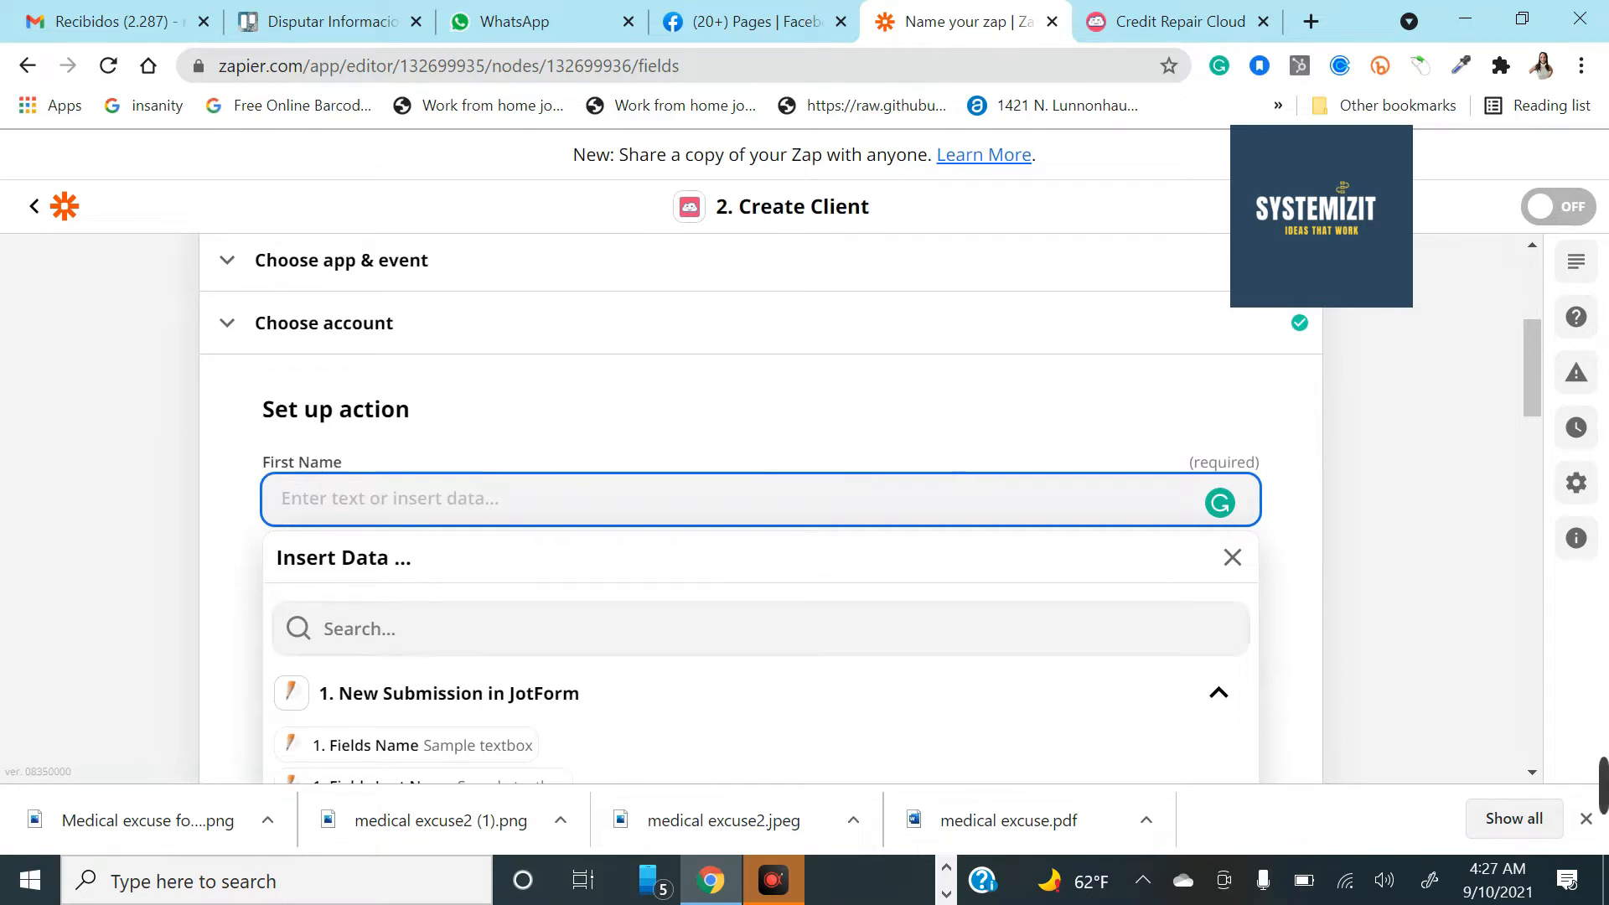
scroll(402, 620, down, 2)
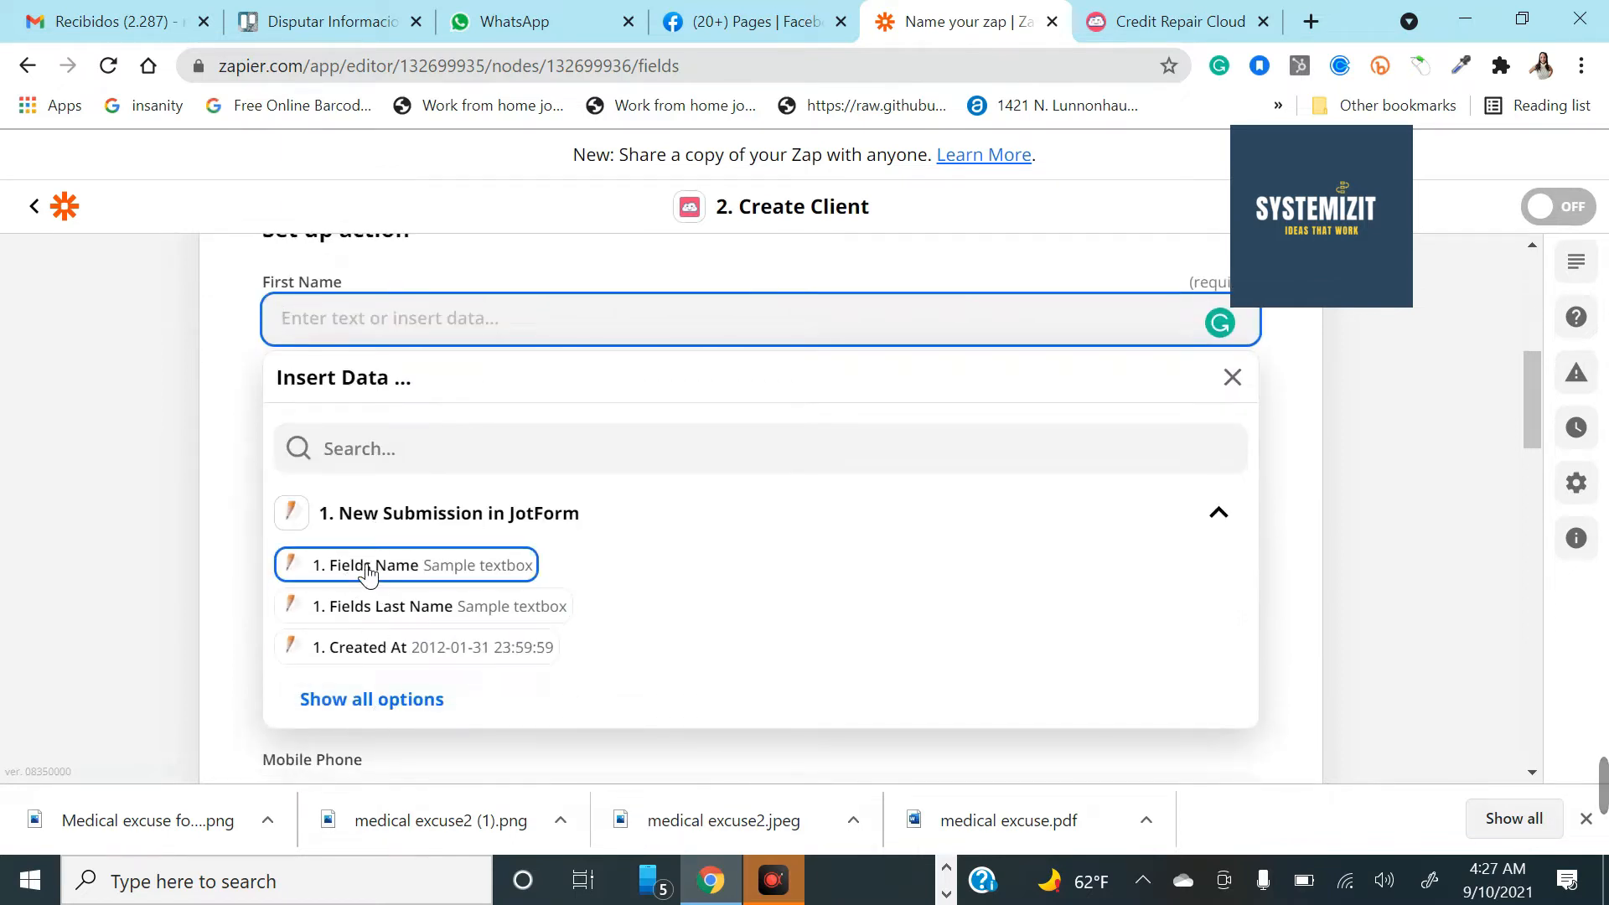
click(443, 575)
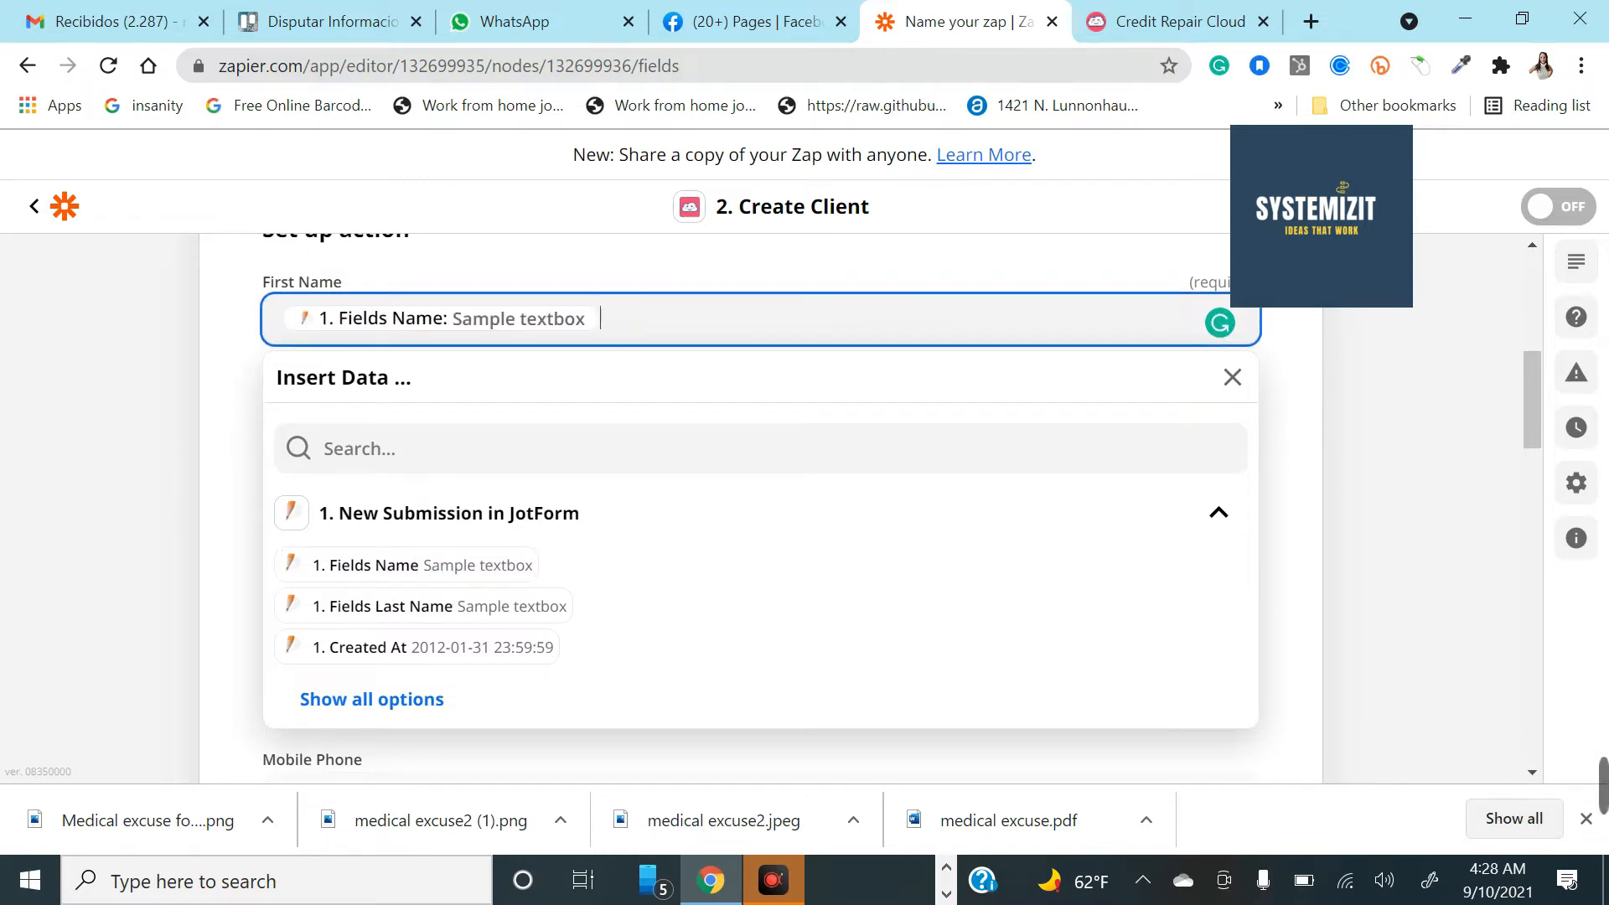
click(249, 374)
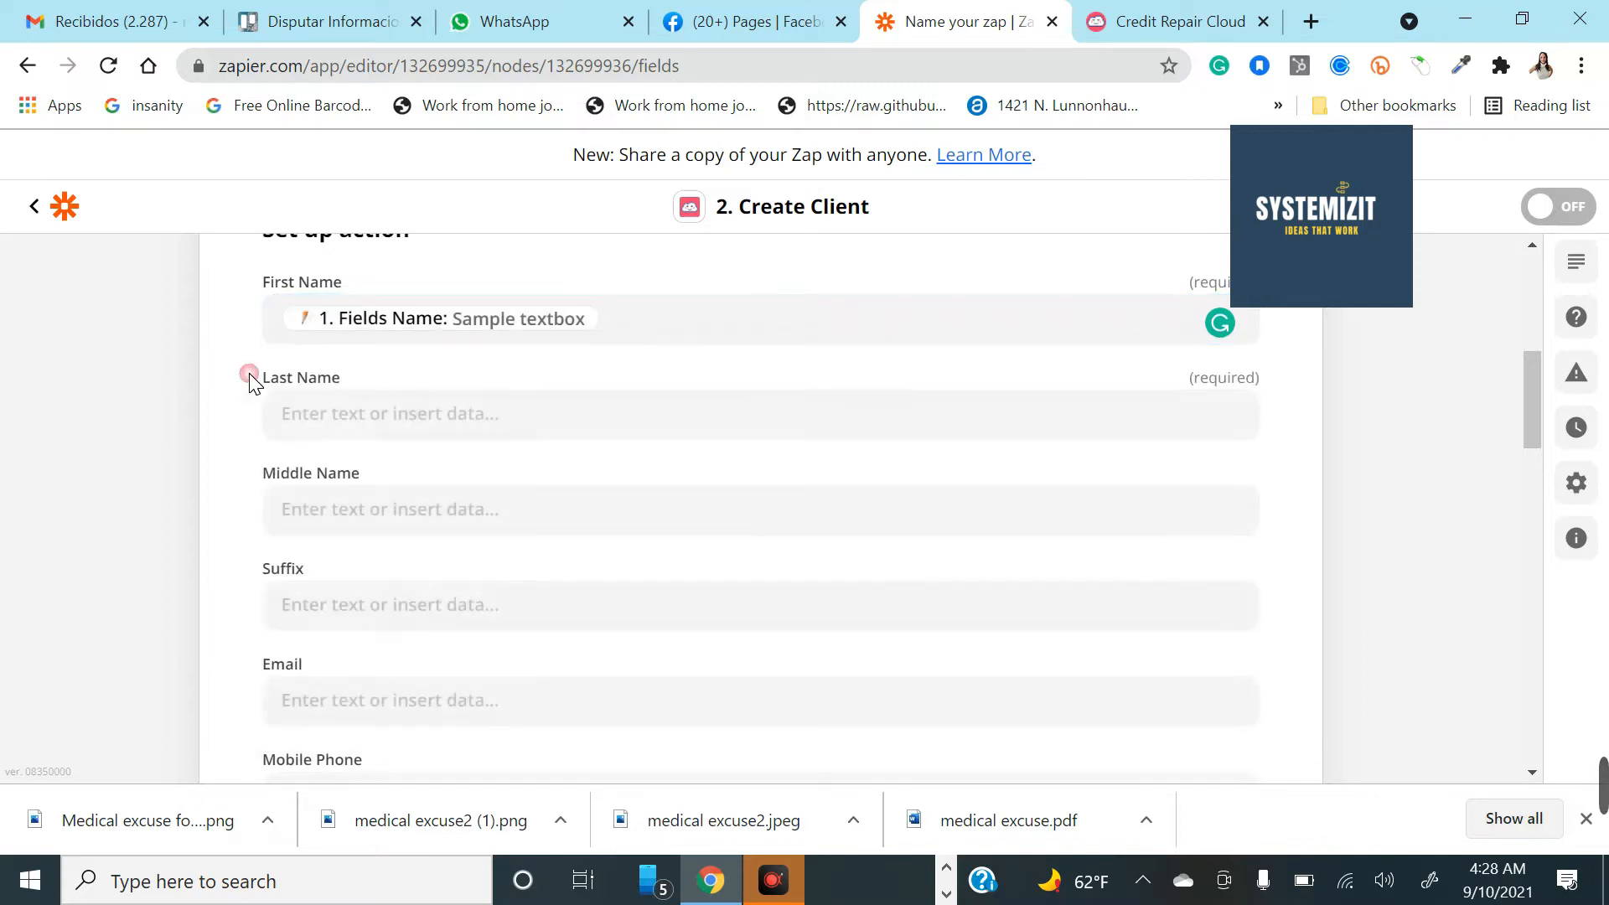
Step: Map the required Last Name field to the Fields Last Name value from the JotForm submission
click(390, 414)
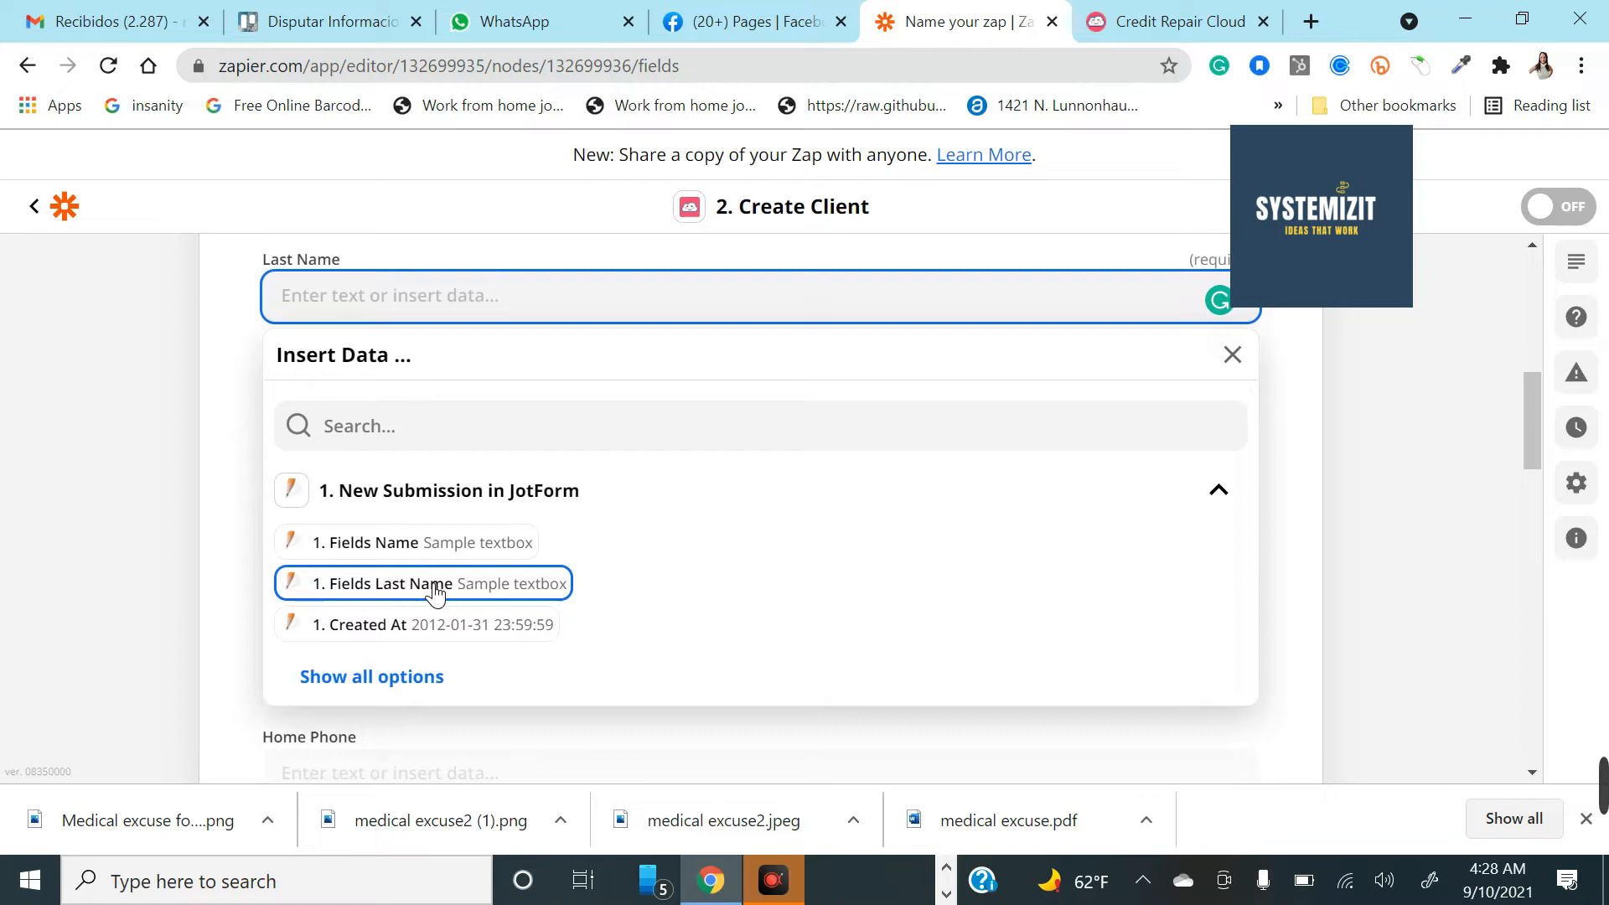
click(403, 585)
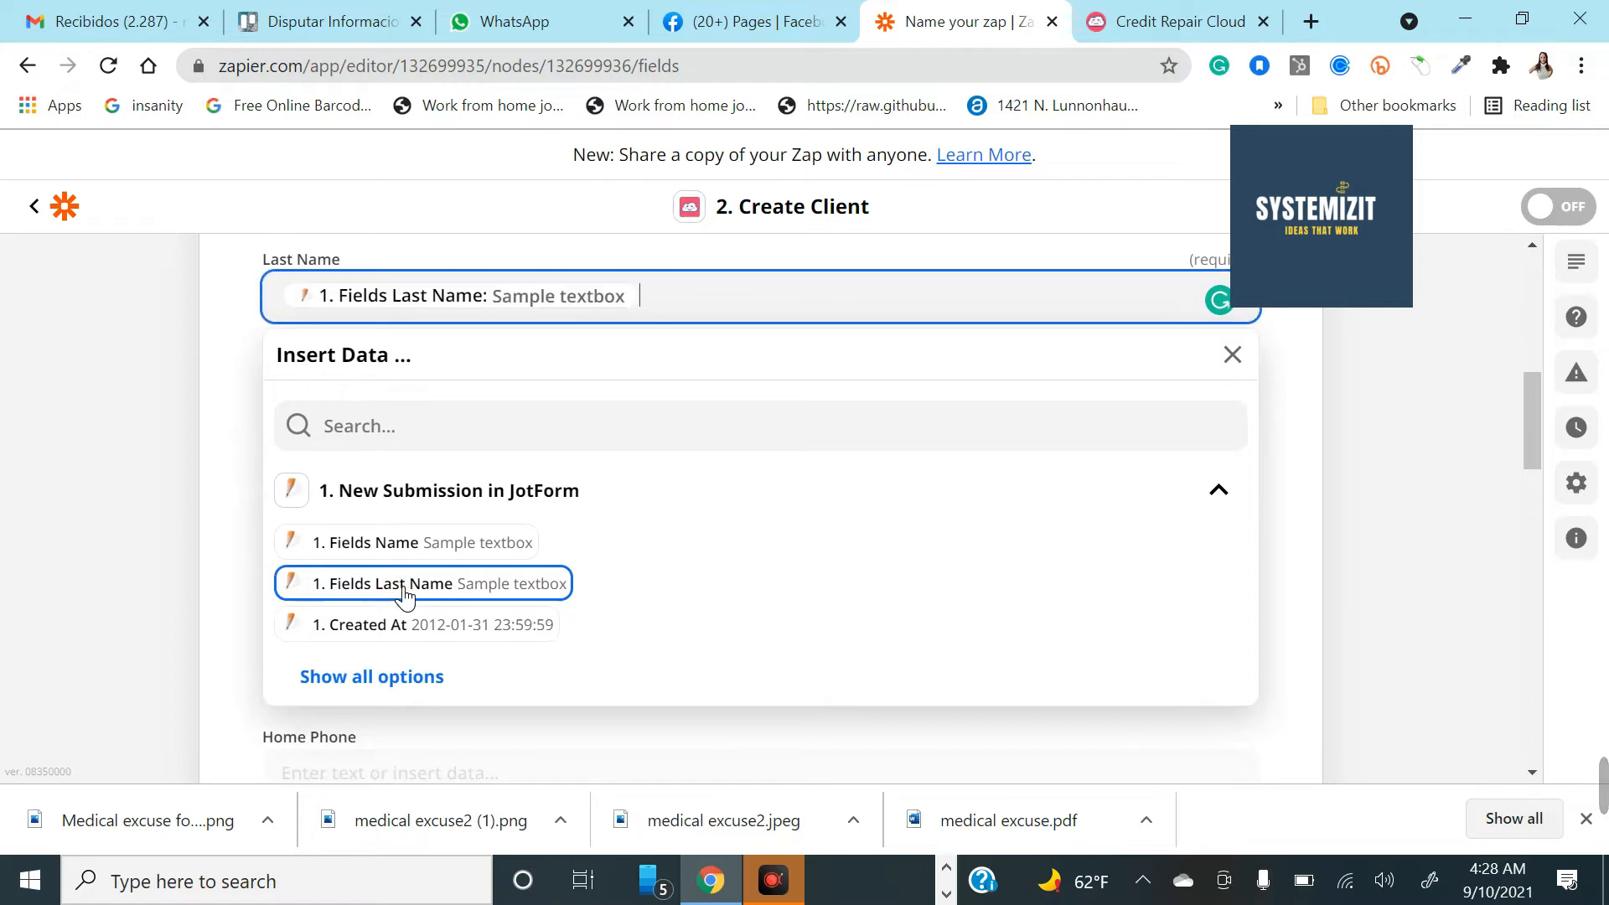
click(237, 440)
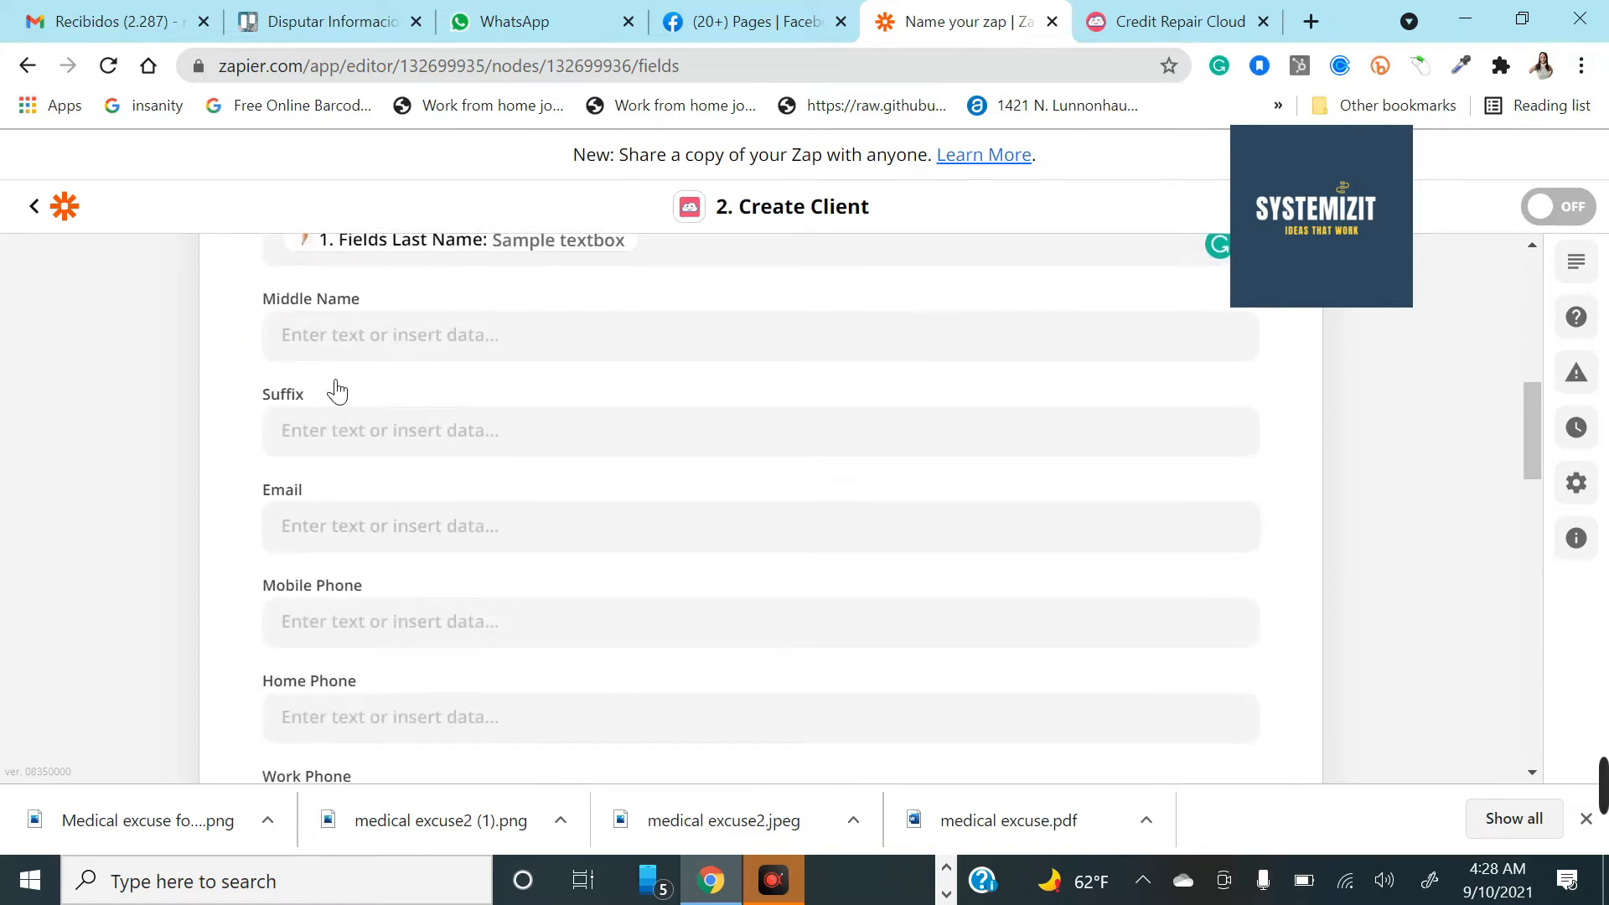
click(339, 325)
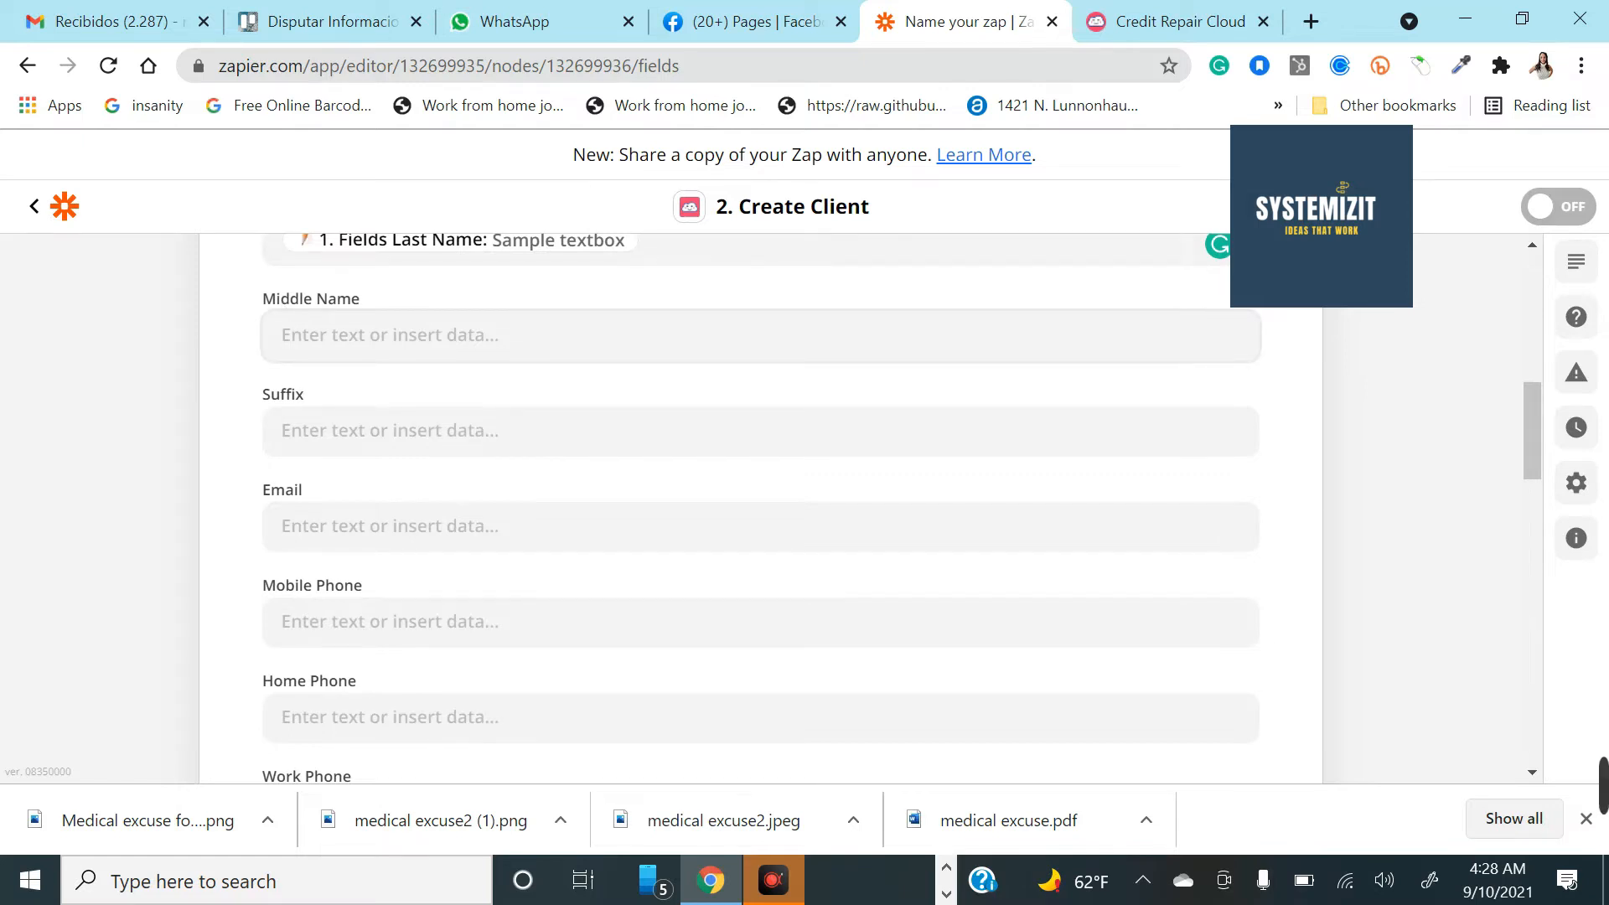
click(339, 335)
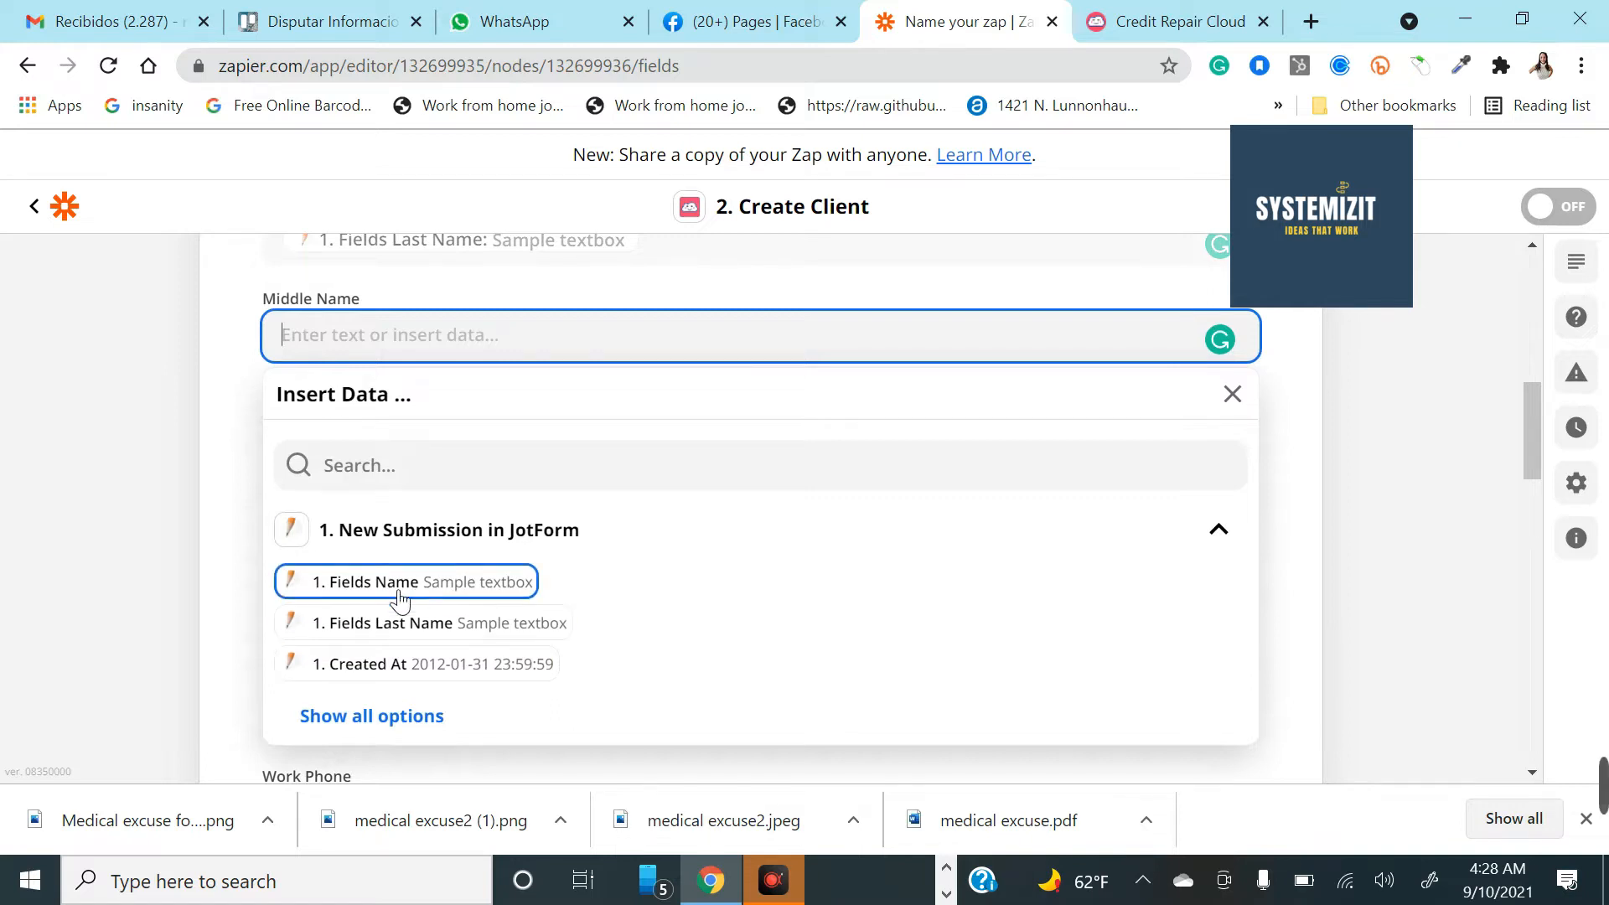
click(242, 493)
Step: Map the Email field to the Fields Emai value found in the full list of JotForm submission data
scroll(402, 579, down, 2)
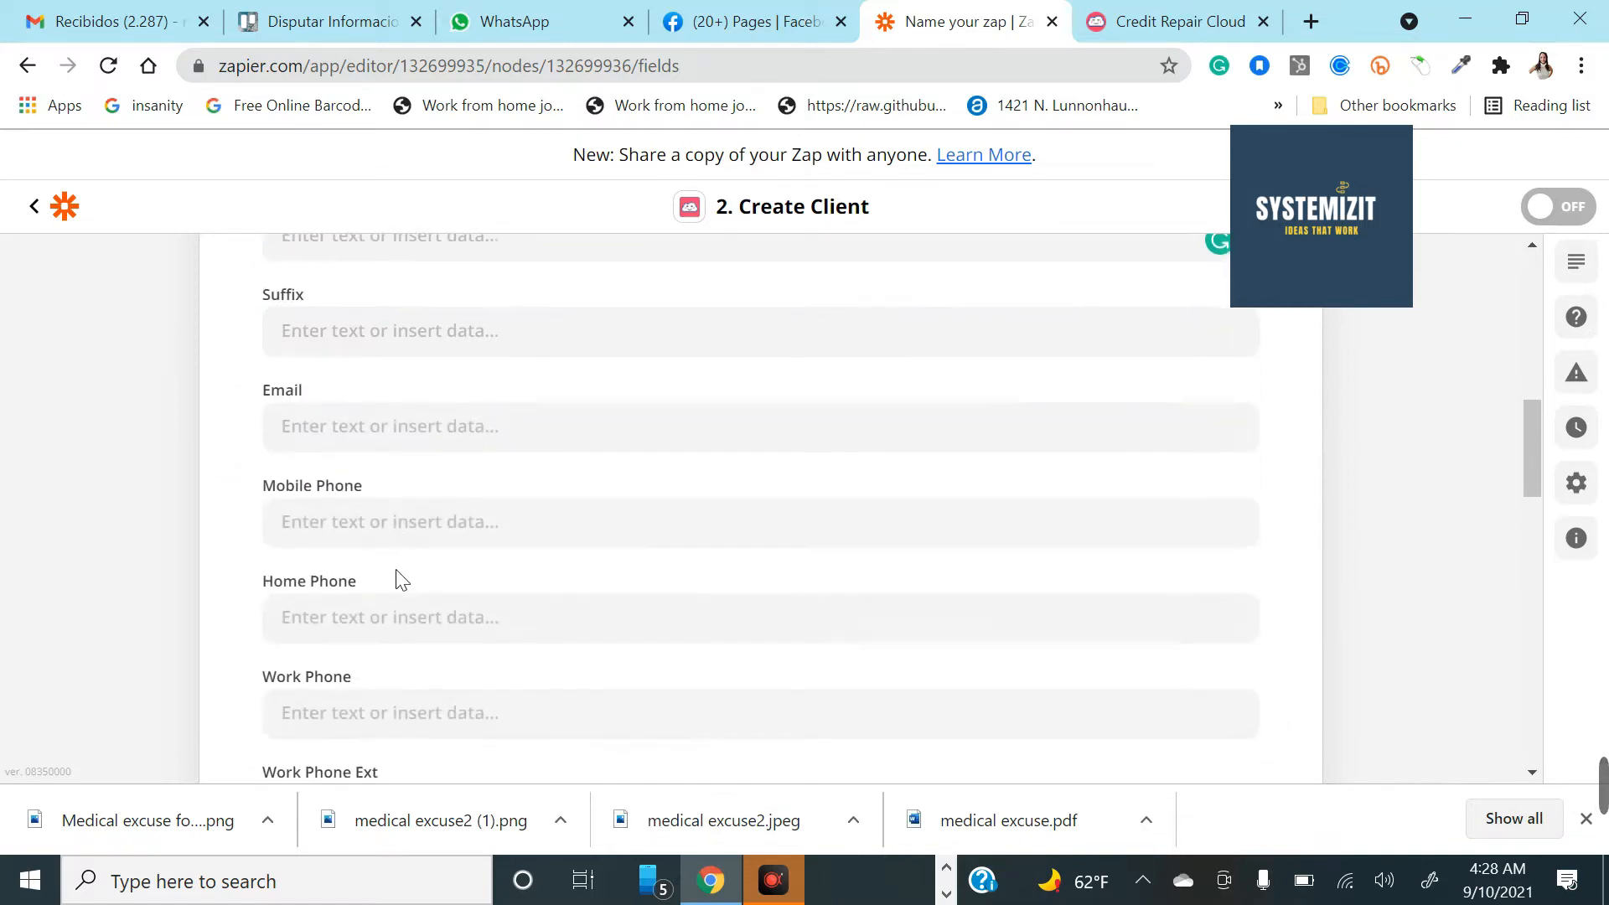
click(359, 415)
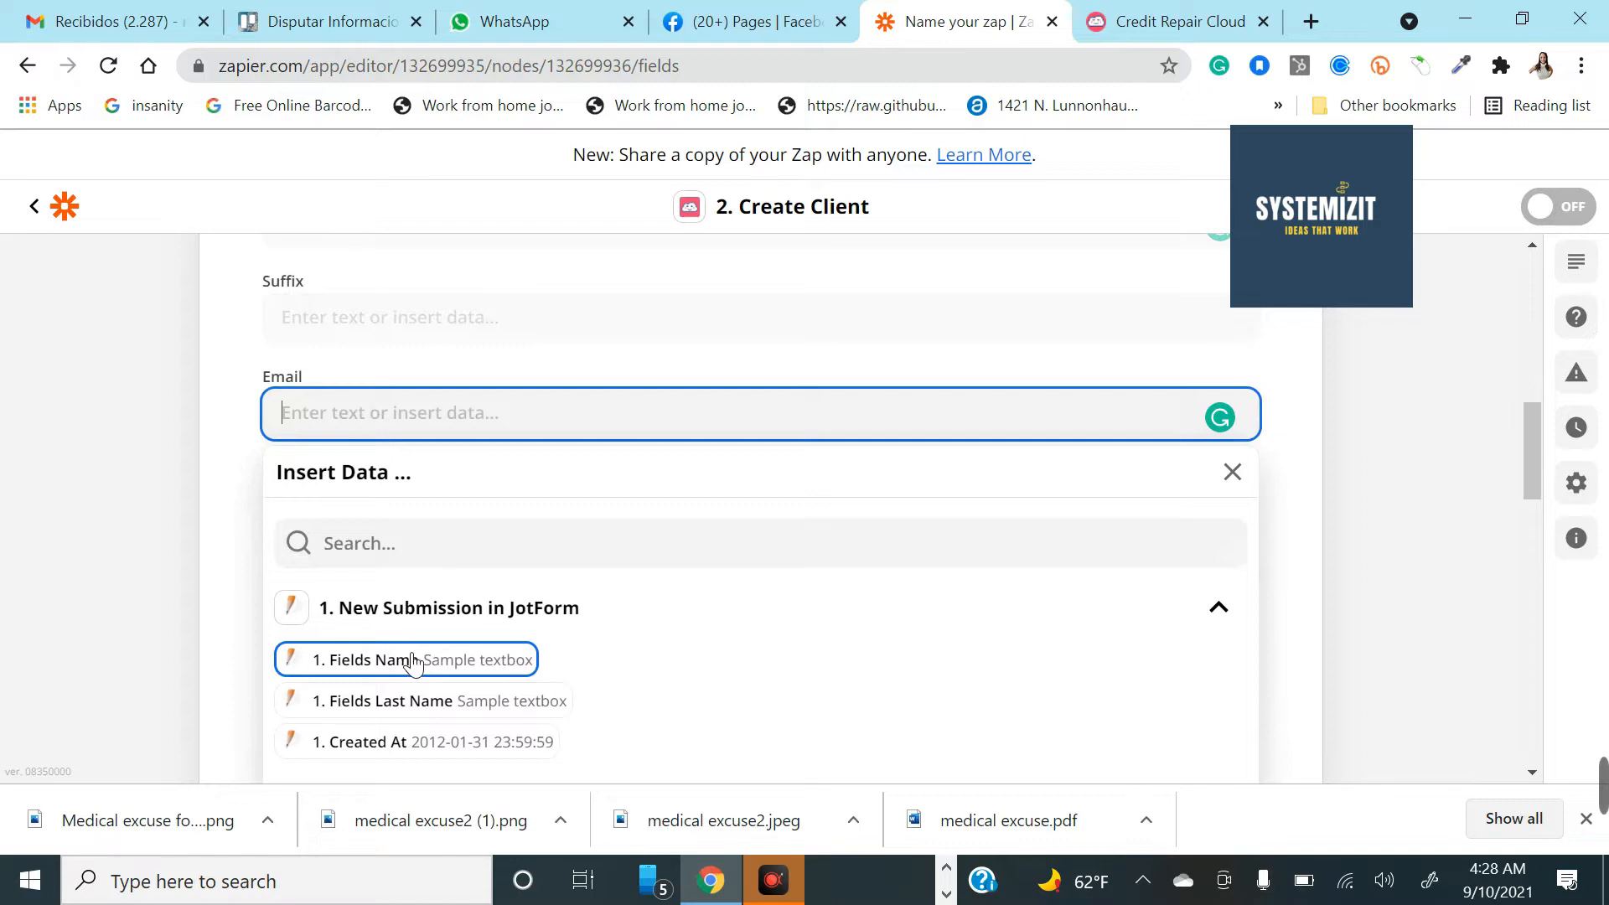
scroll(423, 671, down, 2)
click(371, 624)
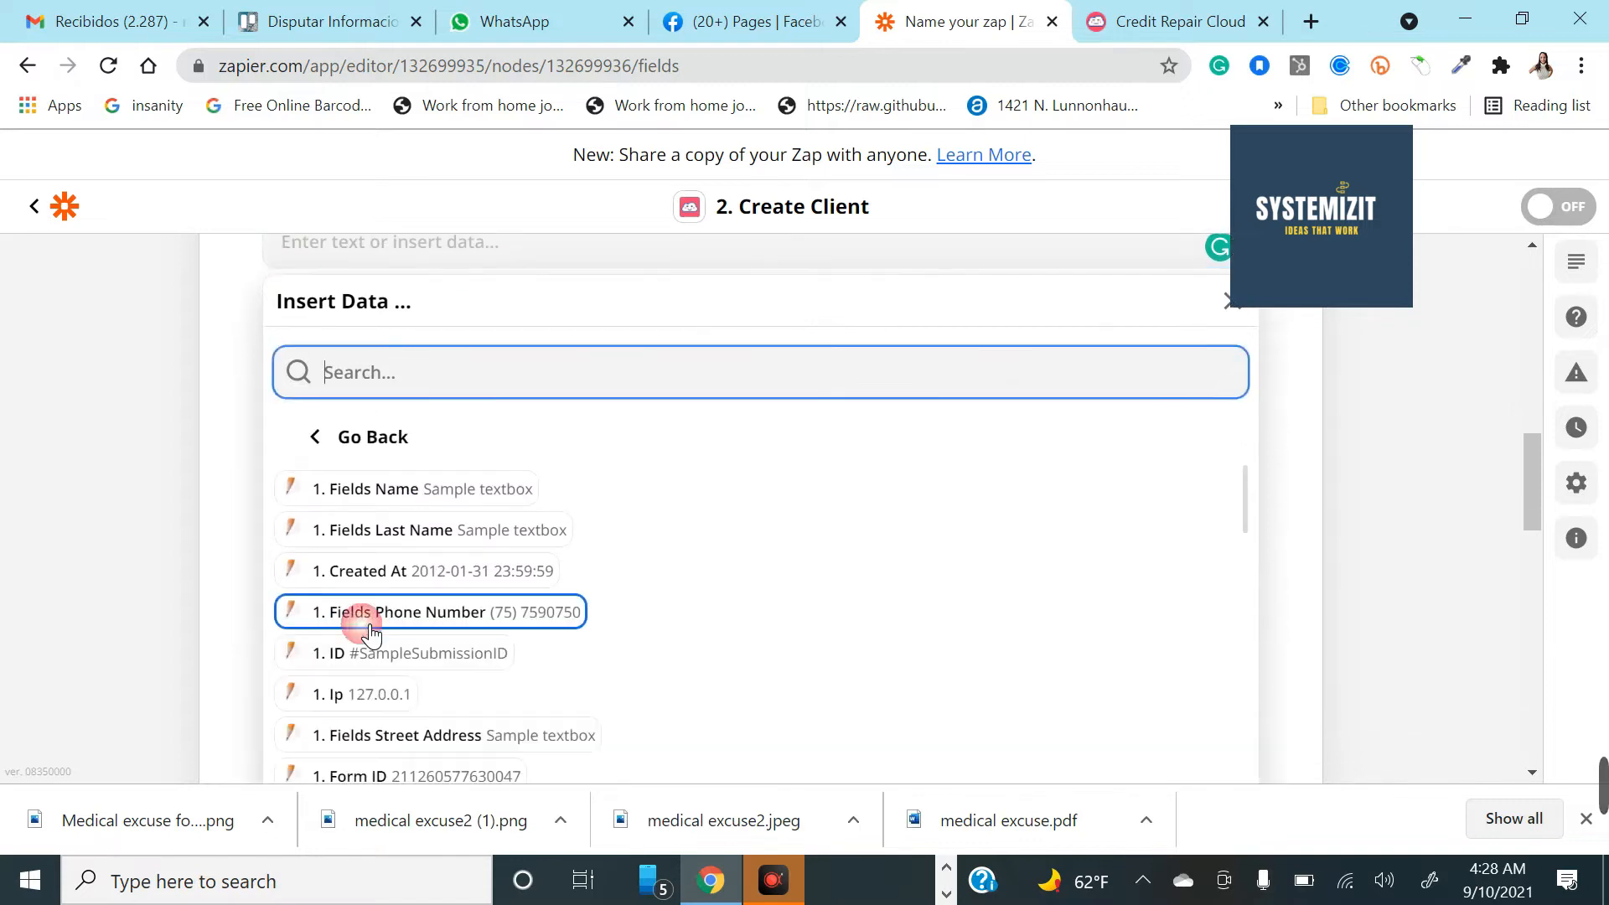
scroll(415, 683, down, 2)
scroll(428, 710, down, 2)
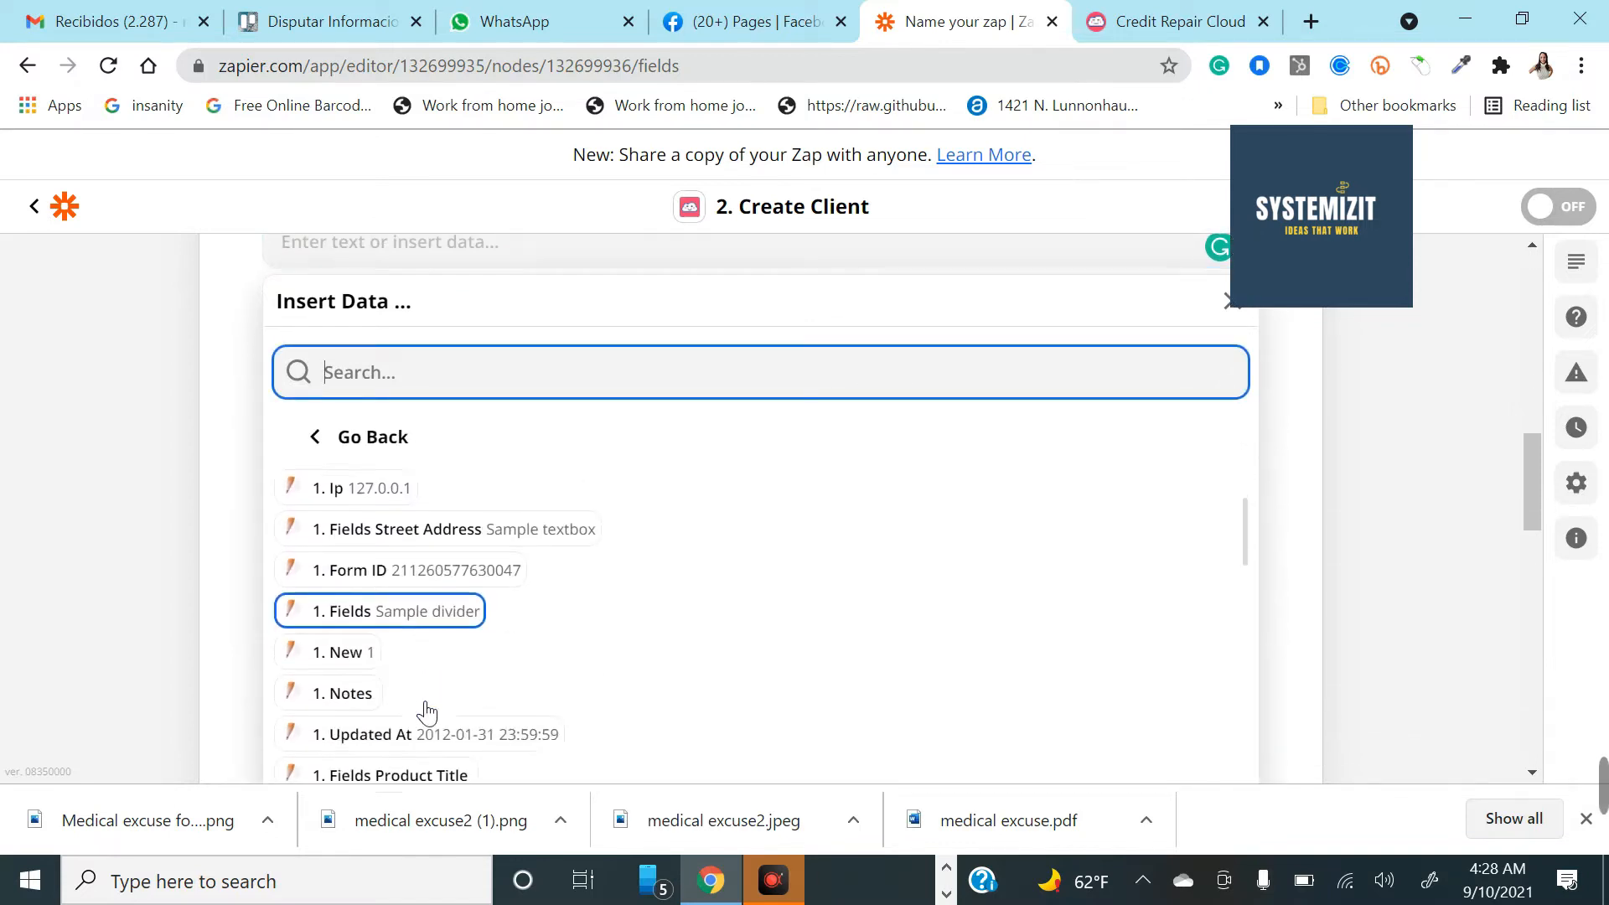
scroll(427, 713, down, 3)
scroll(429, 719, up, 2)
scroll(429, 726, up, 5)
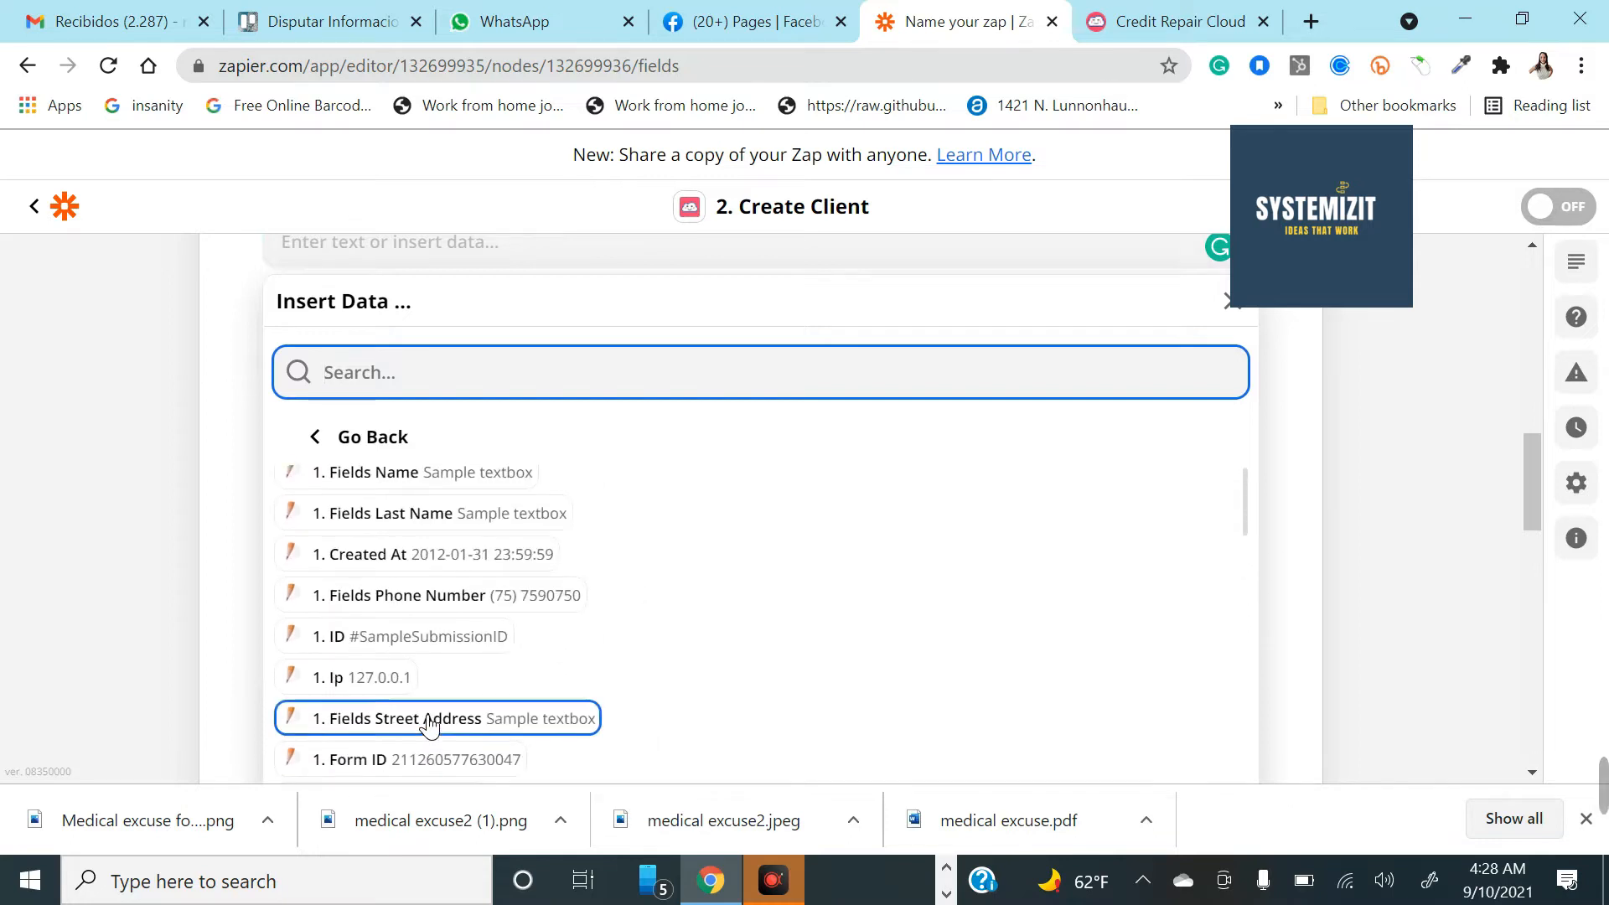
scroll(463, 644, down, 5)
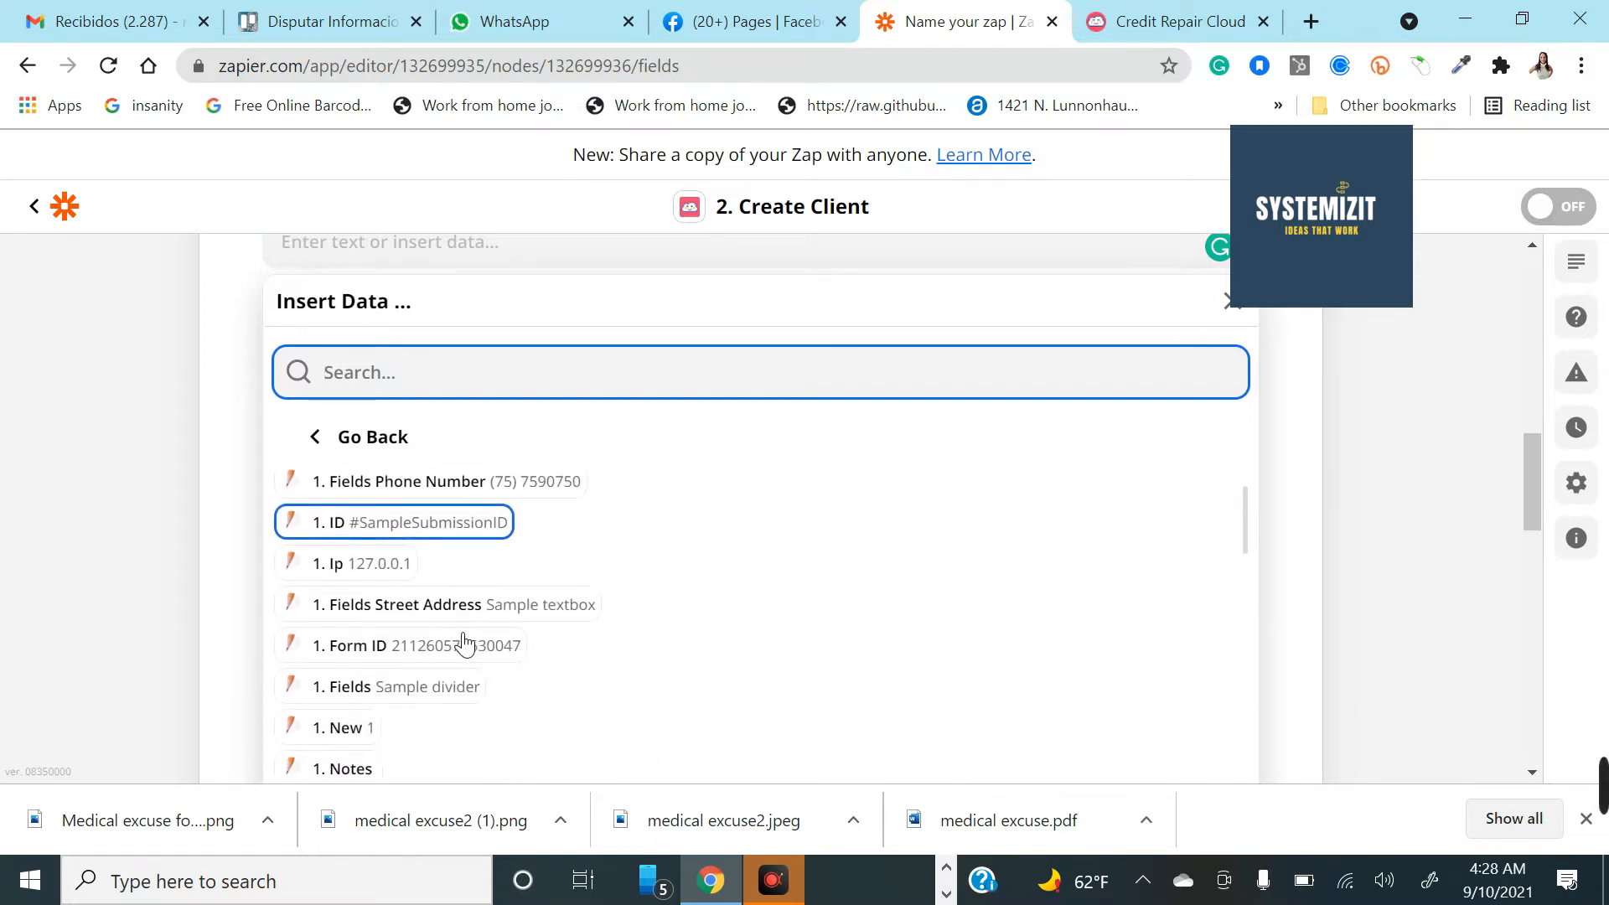
scroll(460, 644, down, 7)
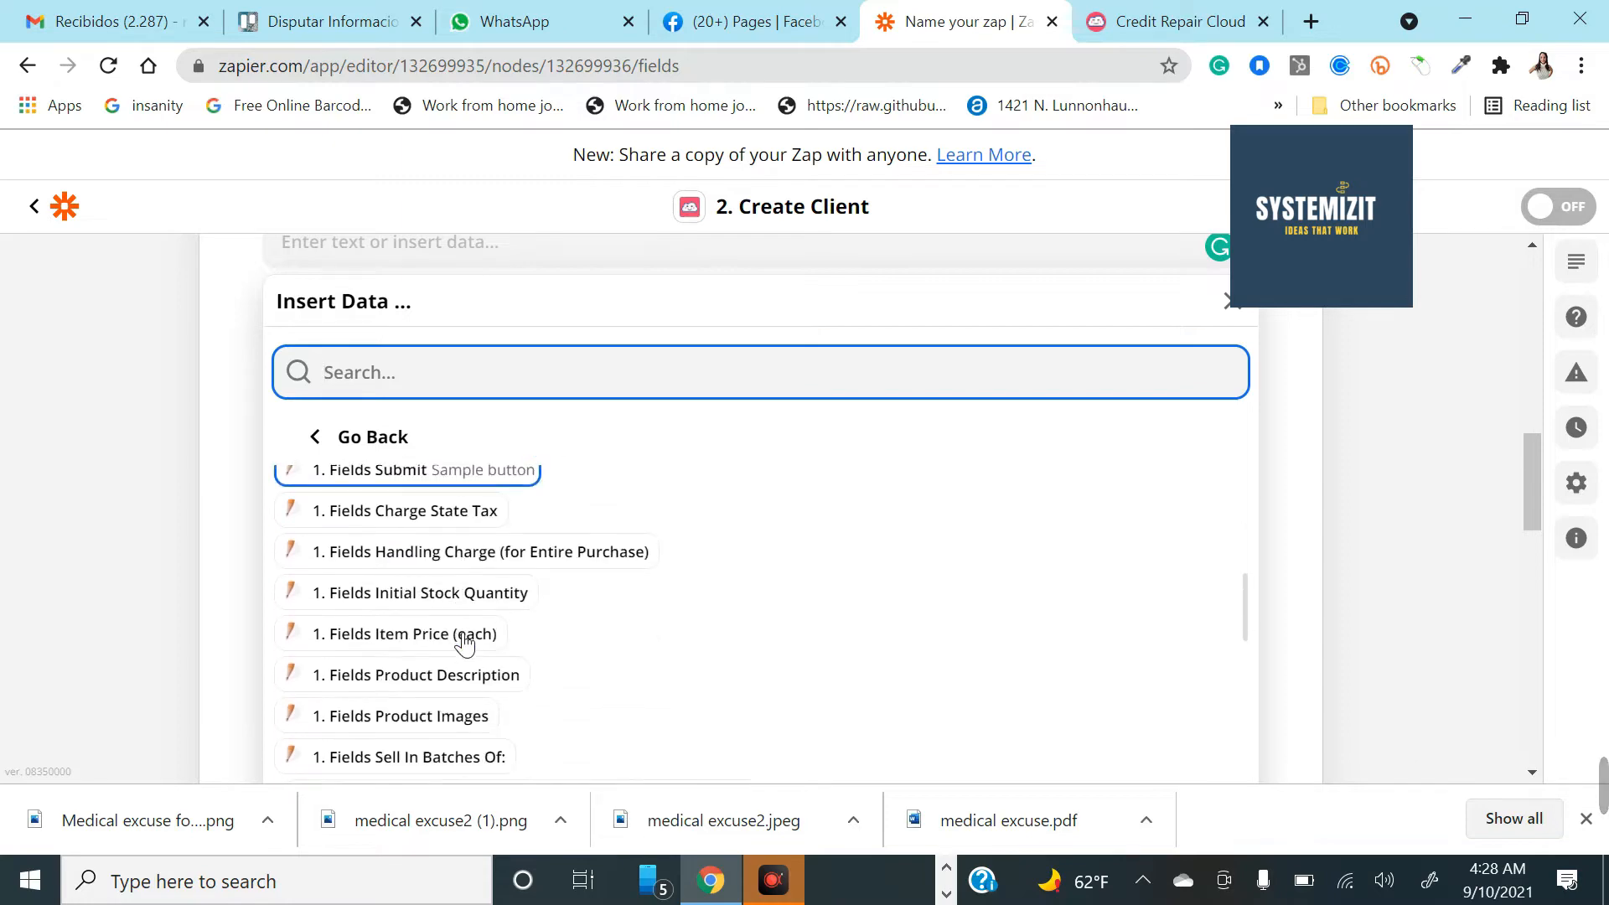
scroll(460, 644, down, 8)
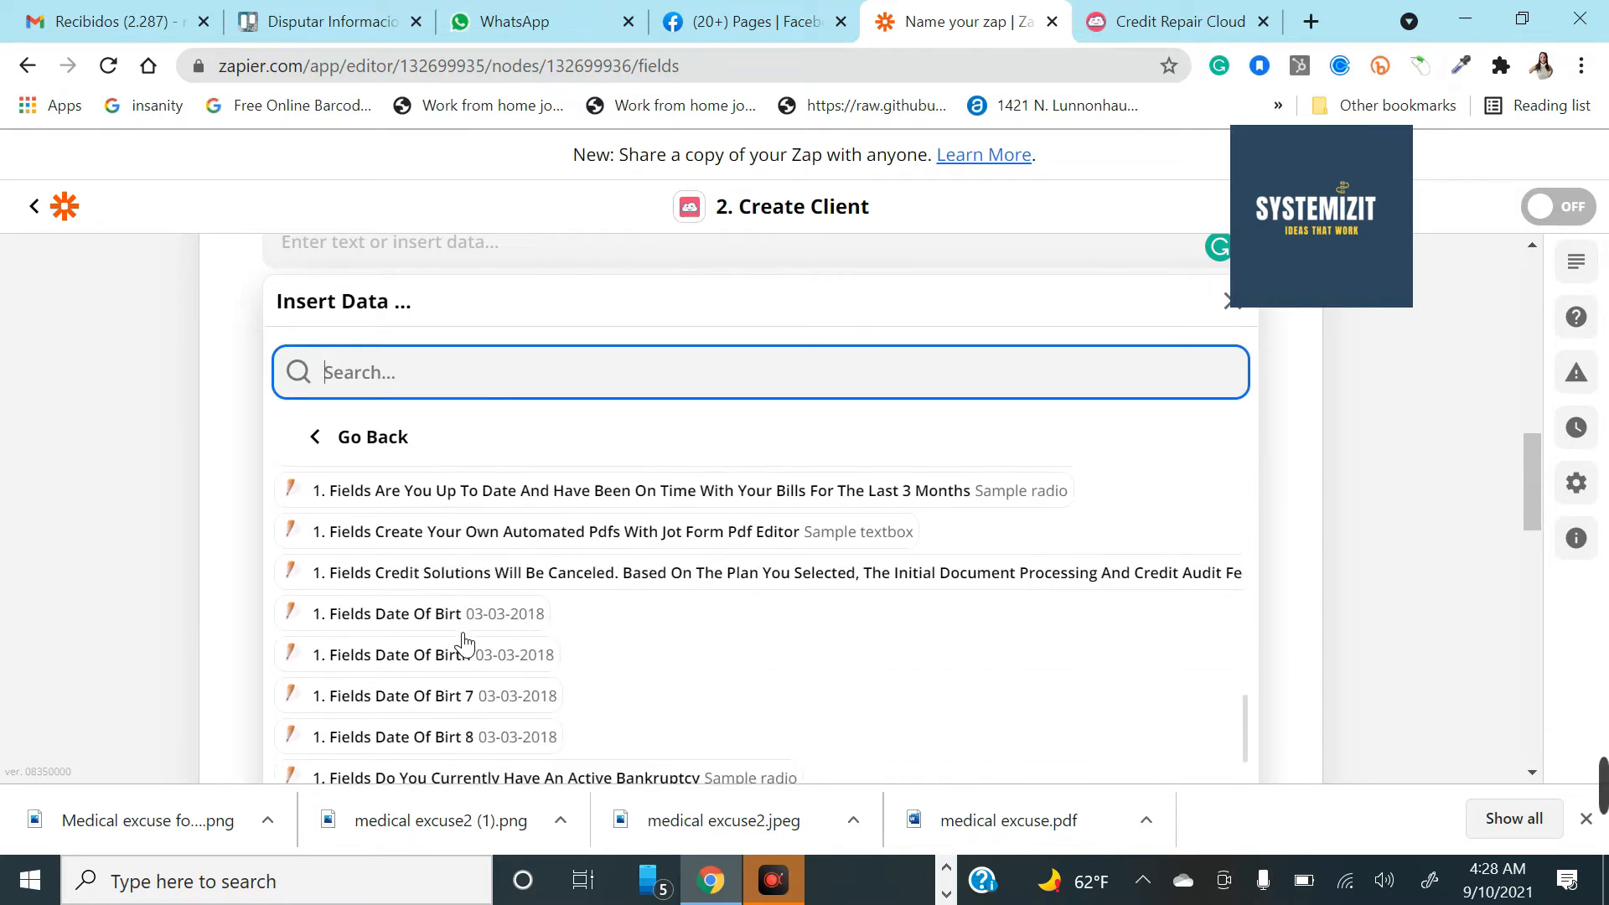
scroll(463, 642, down, 5)
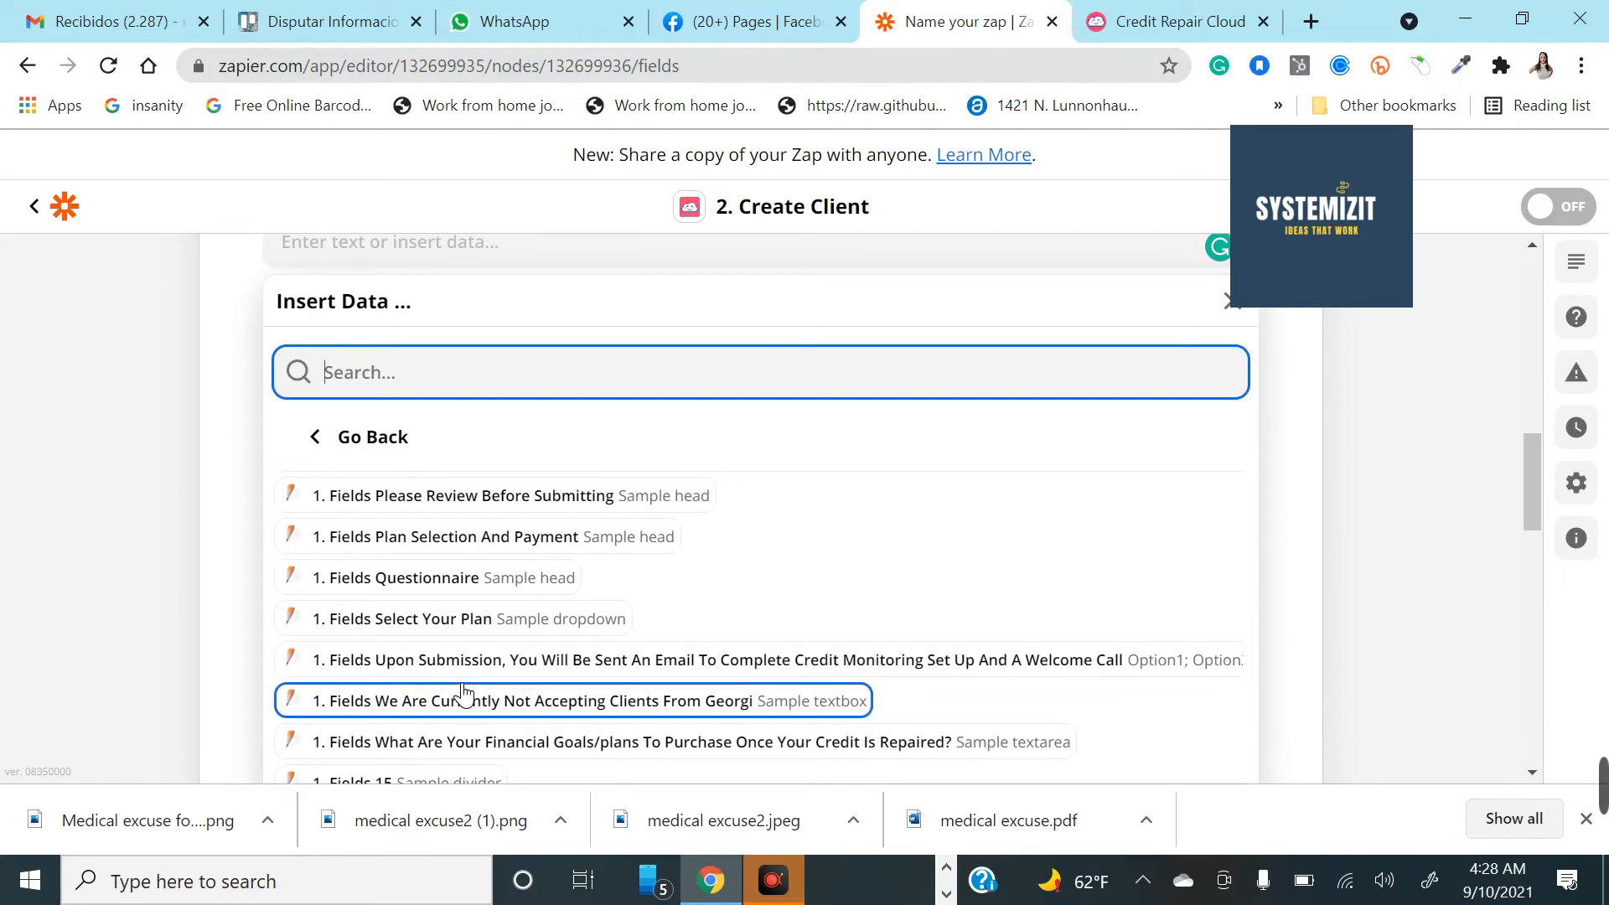
scroll(457, 746, down, 4)
scroll(423, 486, up, 5)
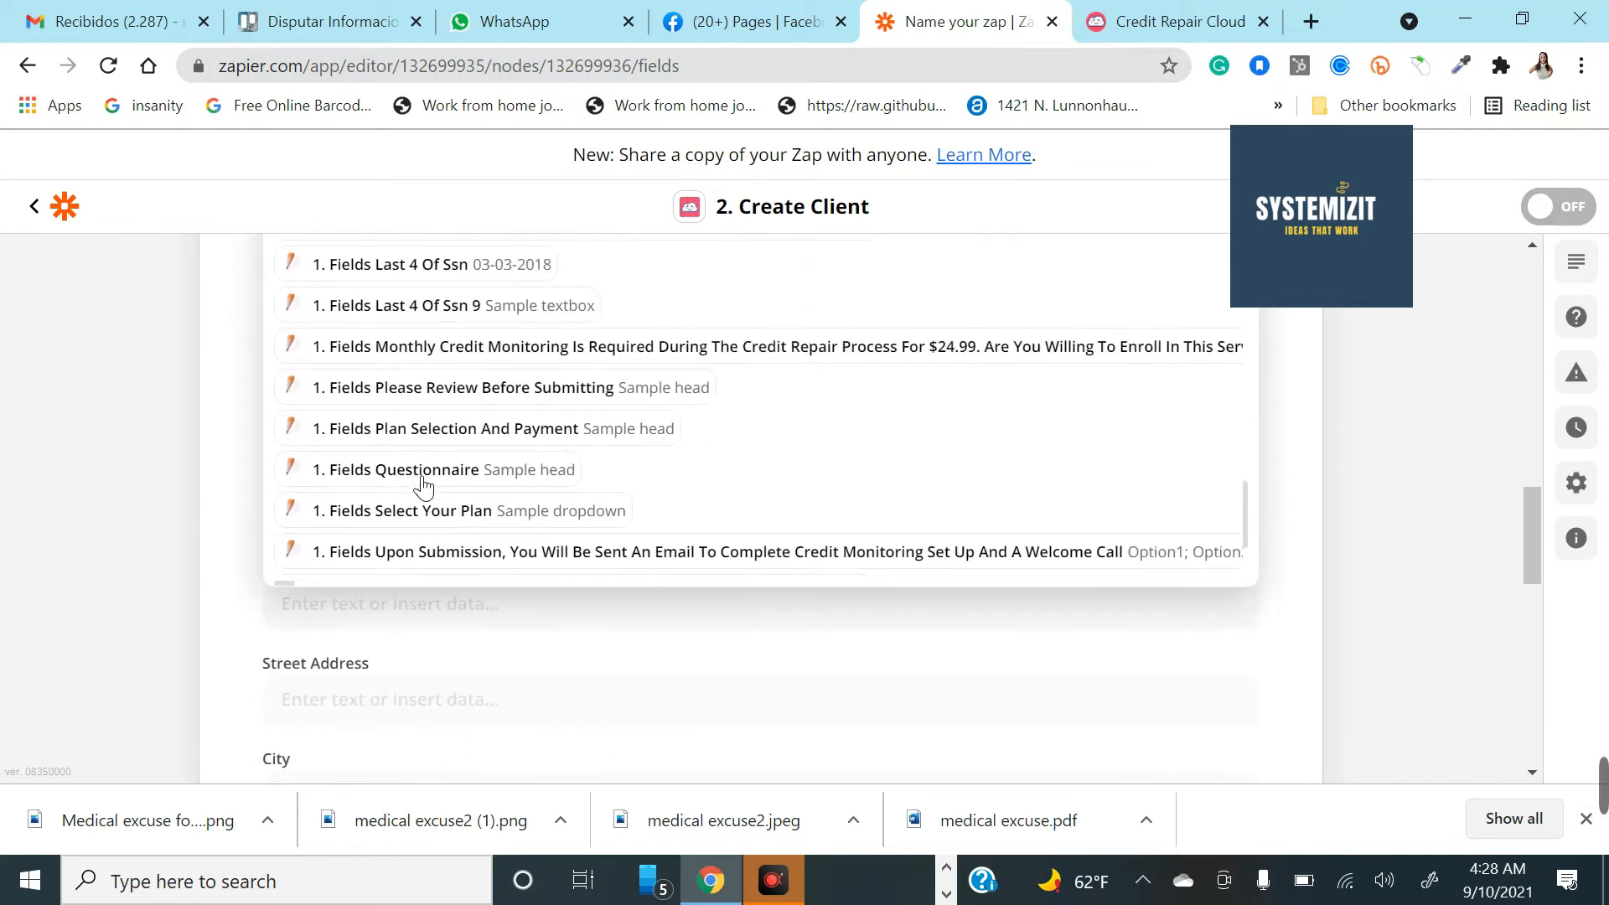
scroll(244, 395, up, 3)
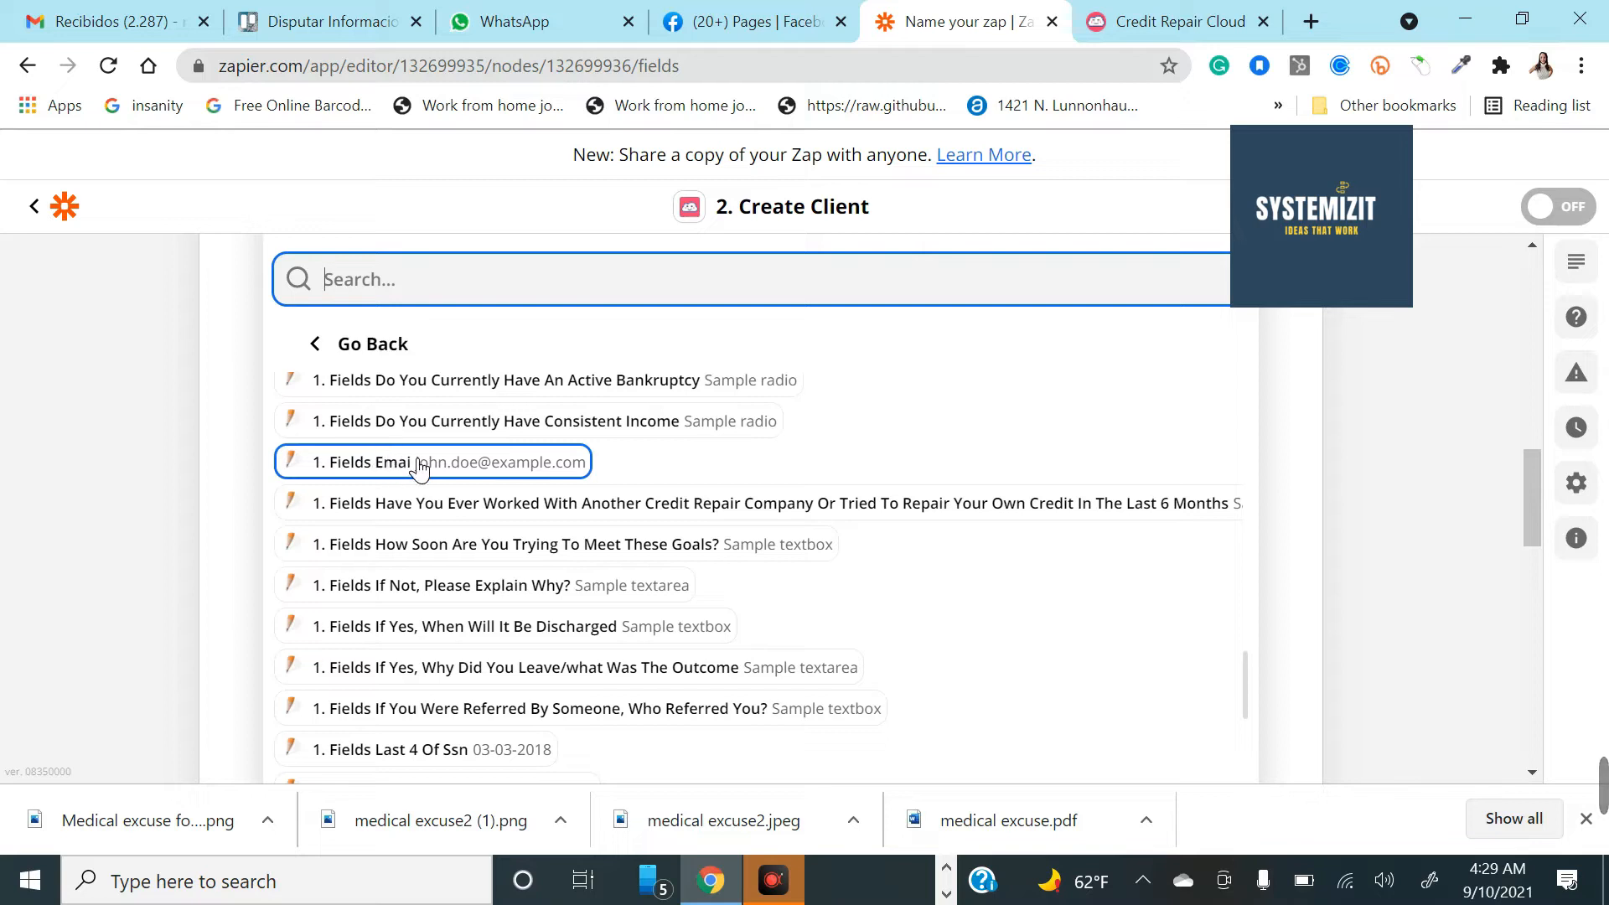
click(361, 465)
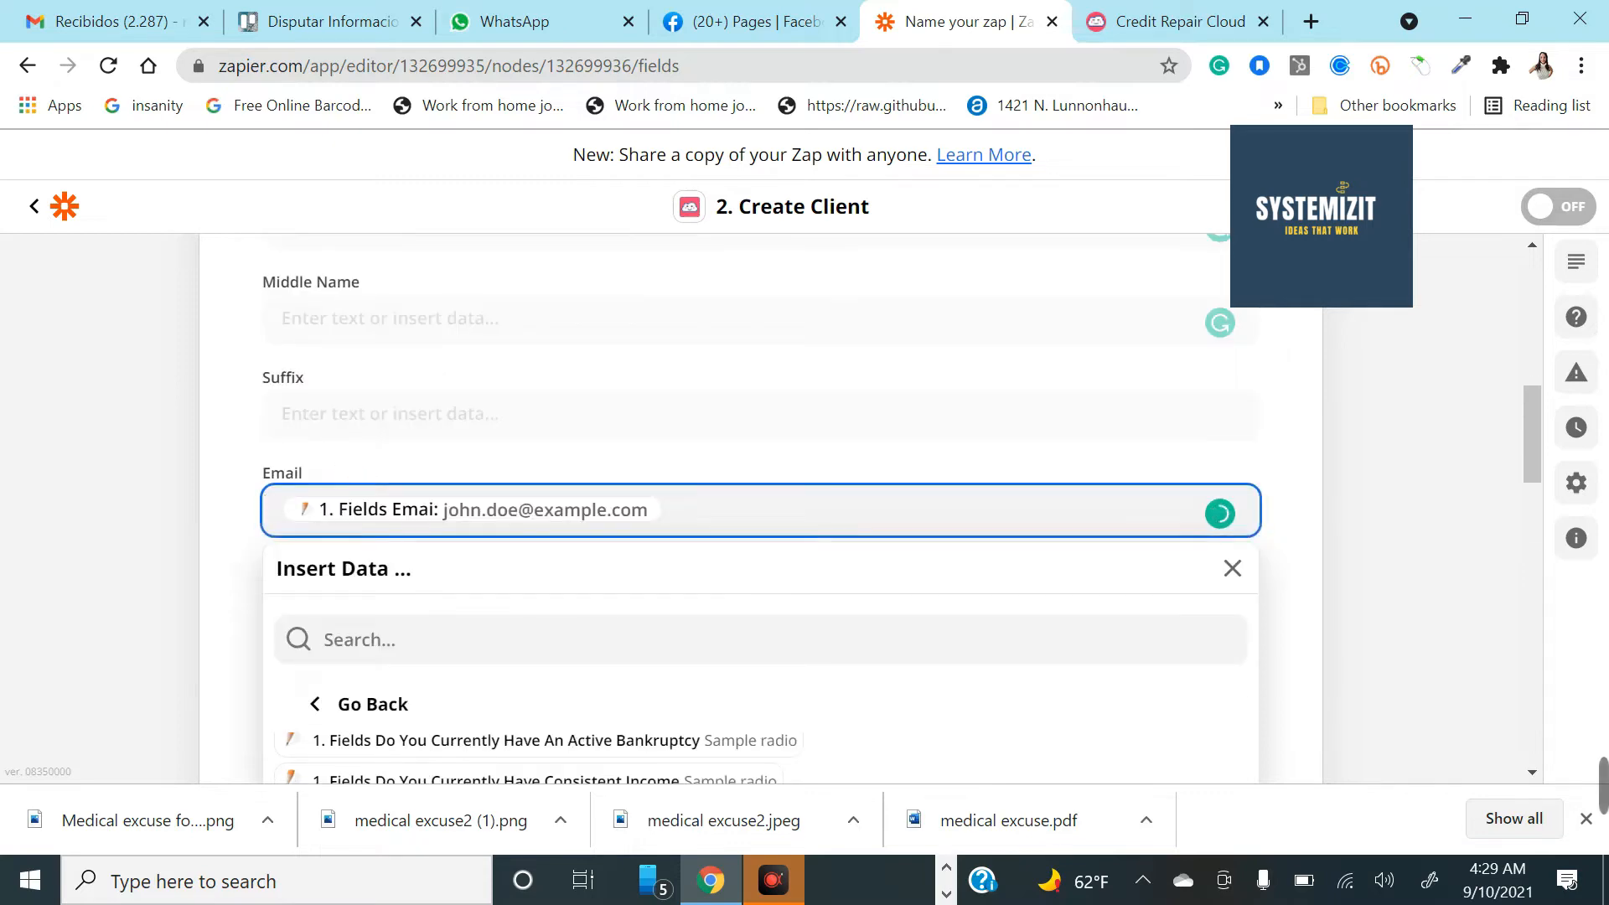
click(242, 548)
Step: Map the Mobile Phone field to the Fields Phone Number value from the full list of JotForm submission data
scroll(327, 585, down, 2)
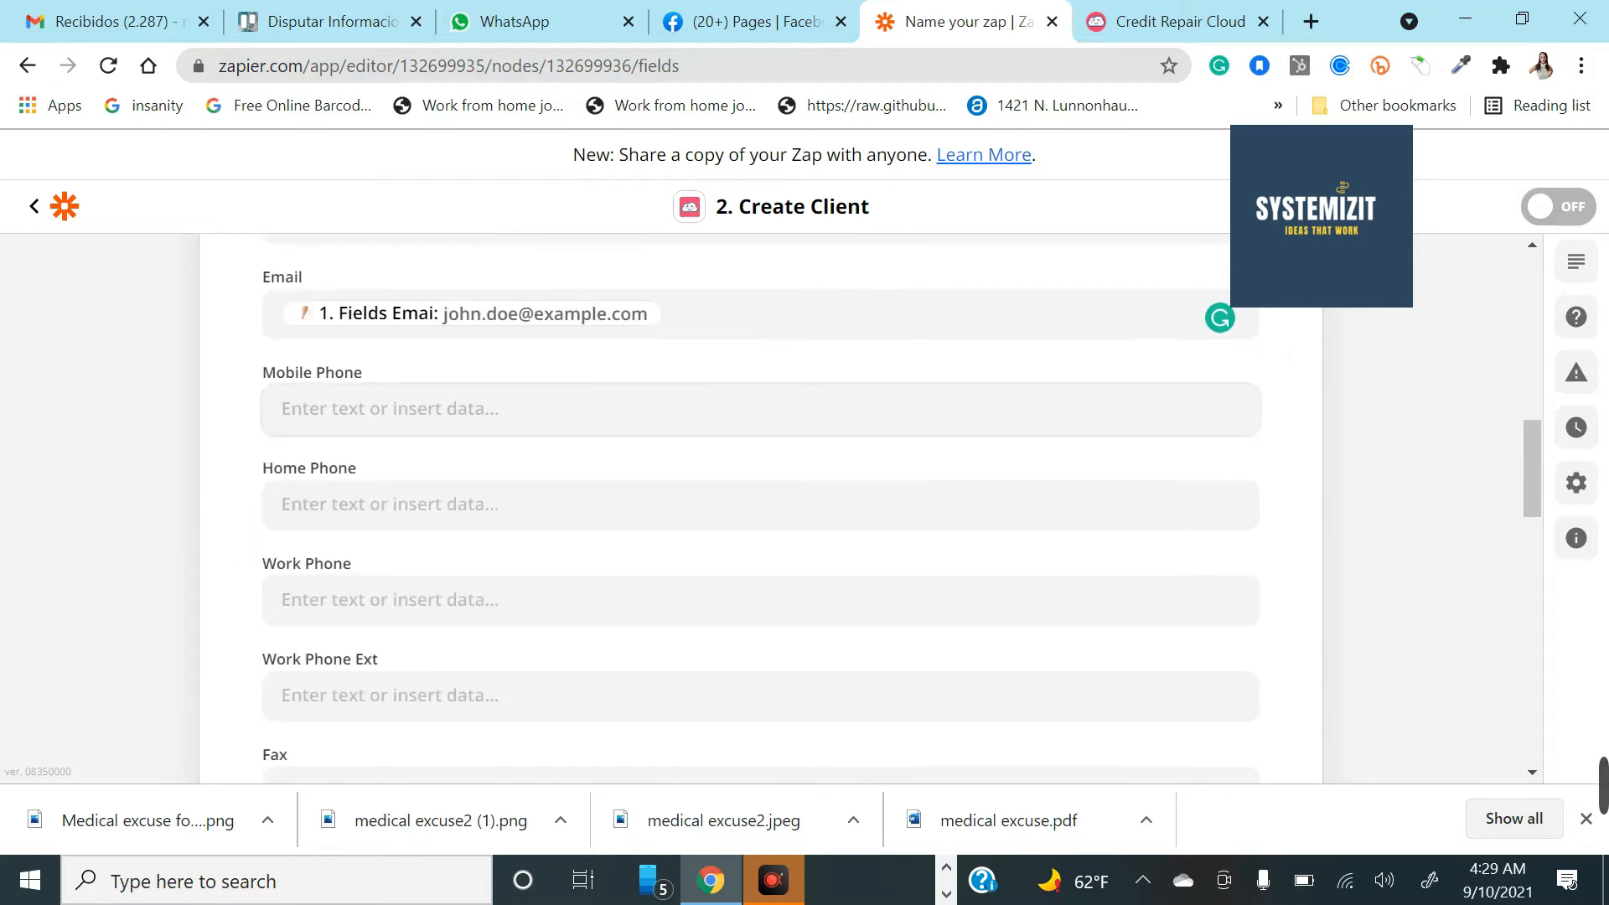
click(324, 411)
scroll(377, 625, down, 3)
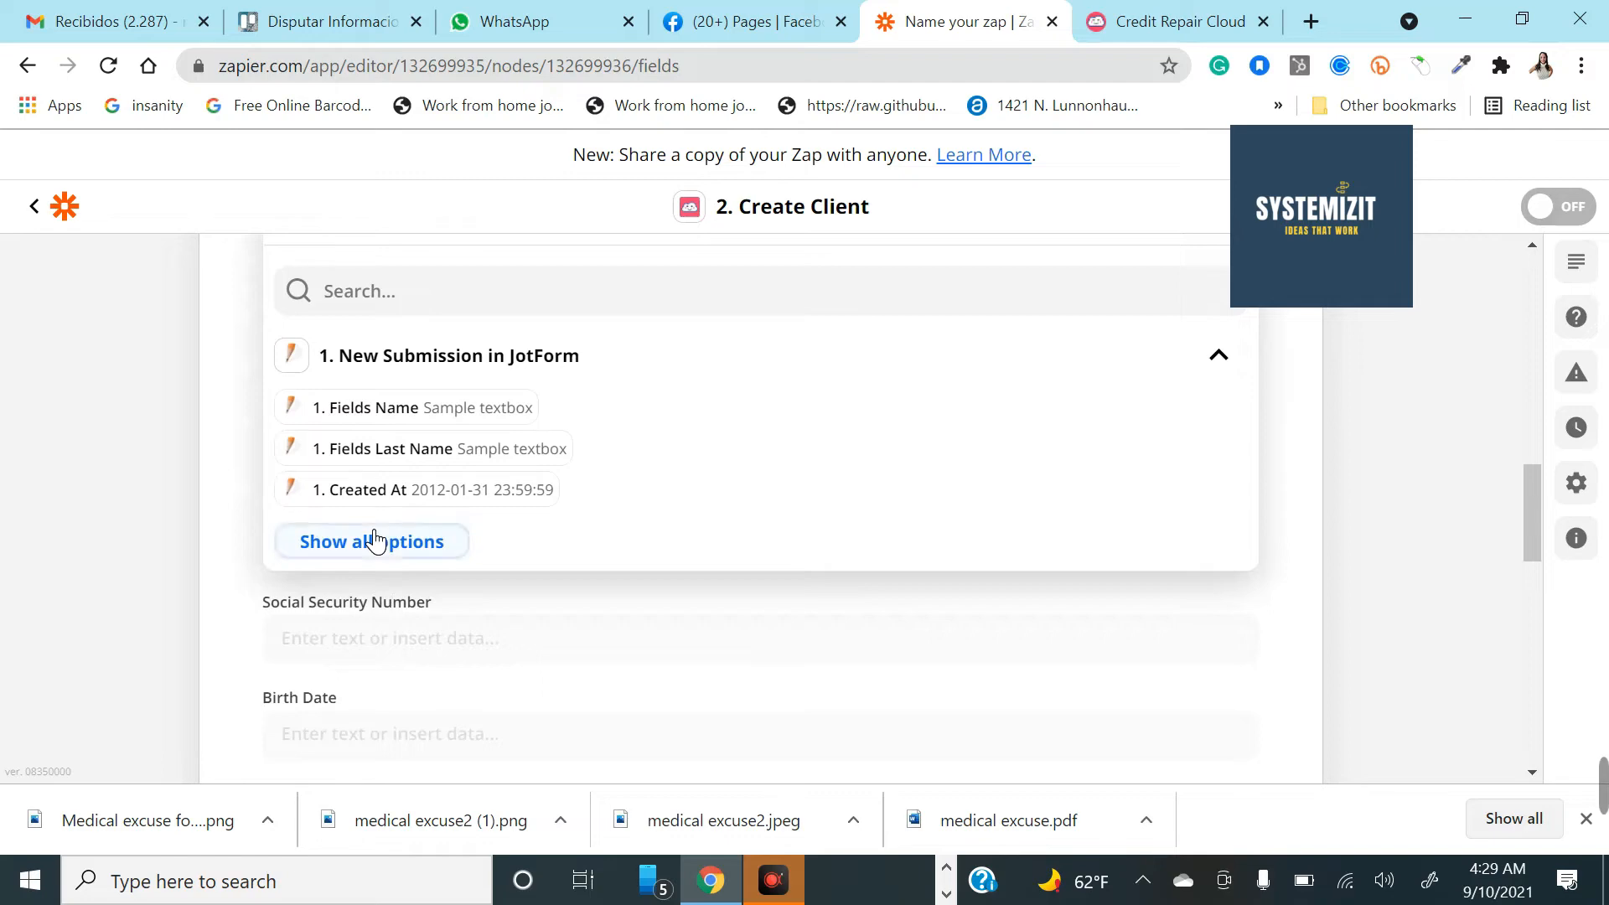
click(375, 542)
scroll(425, 635, down, 5)
scroll(427, 671, down, 5)
scroll(436, 688, down, 10)
scroll(432, 687, down, 4)
scroll(429, 686, down, 5)
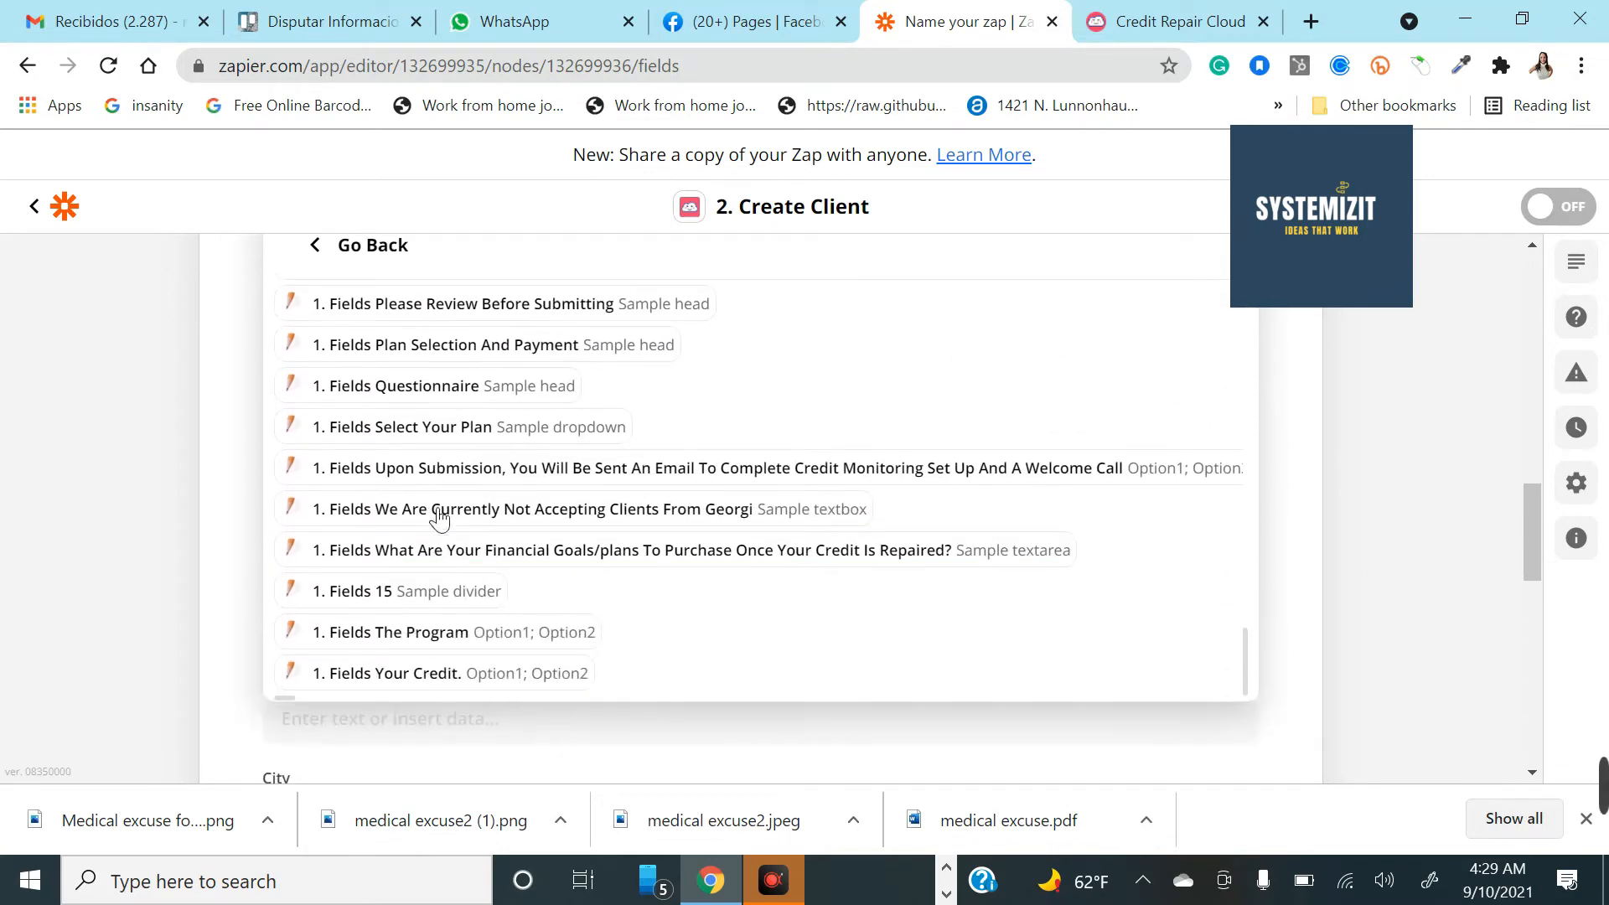
scroll(438, 506, up, 15)
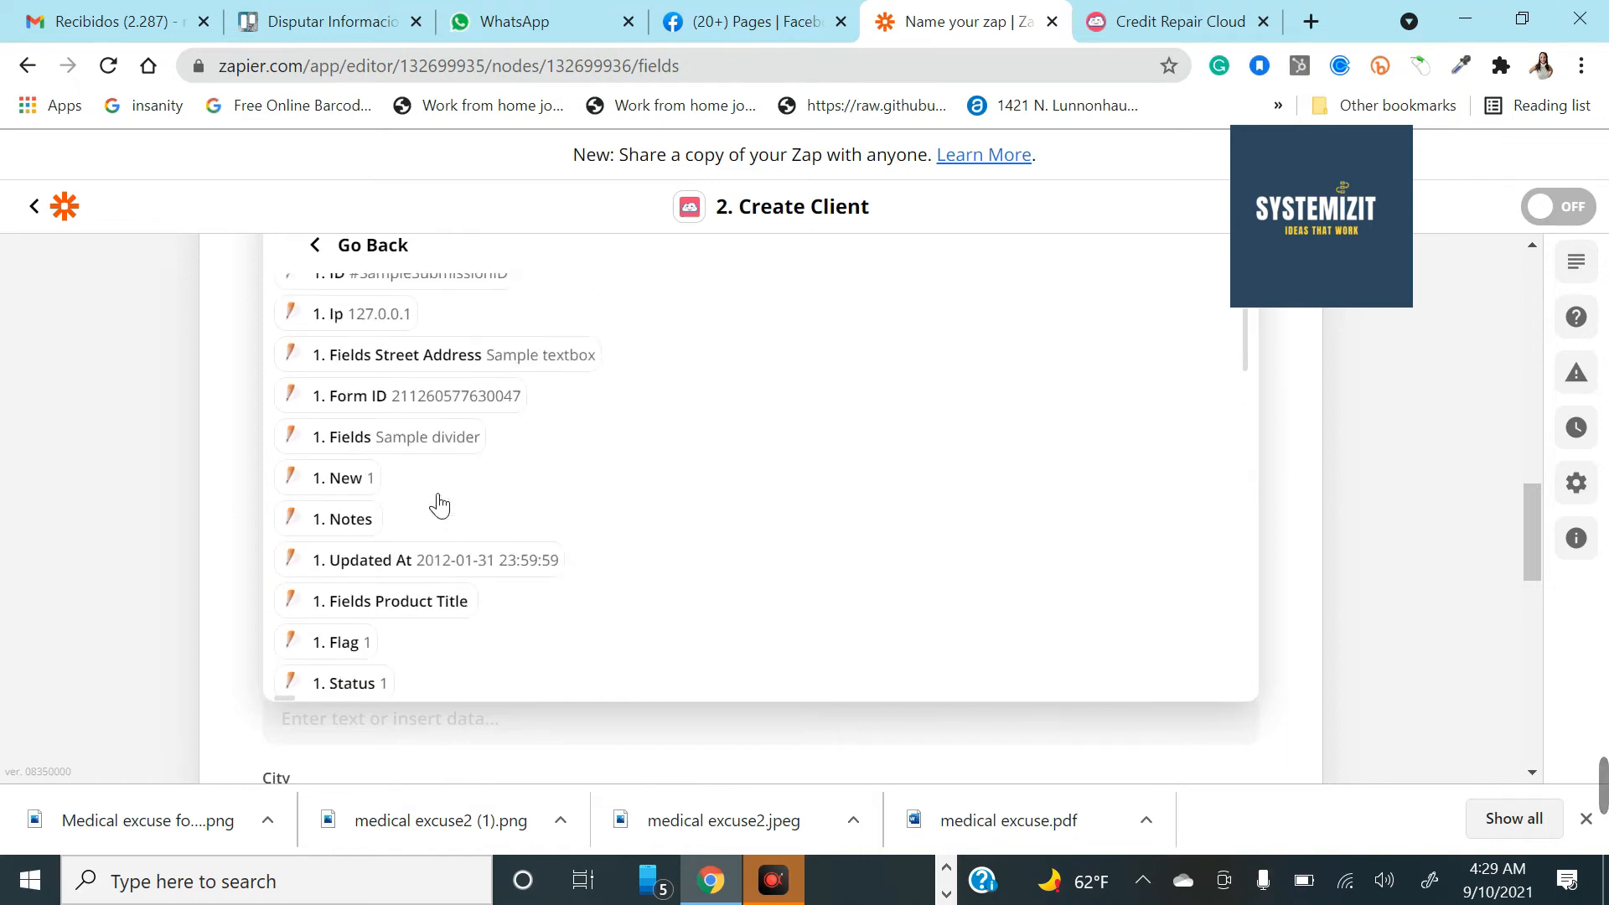
click(417, 421)
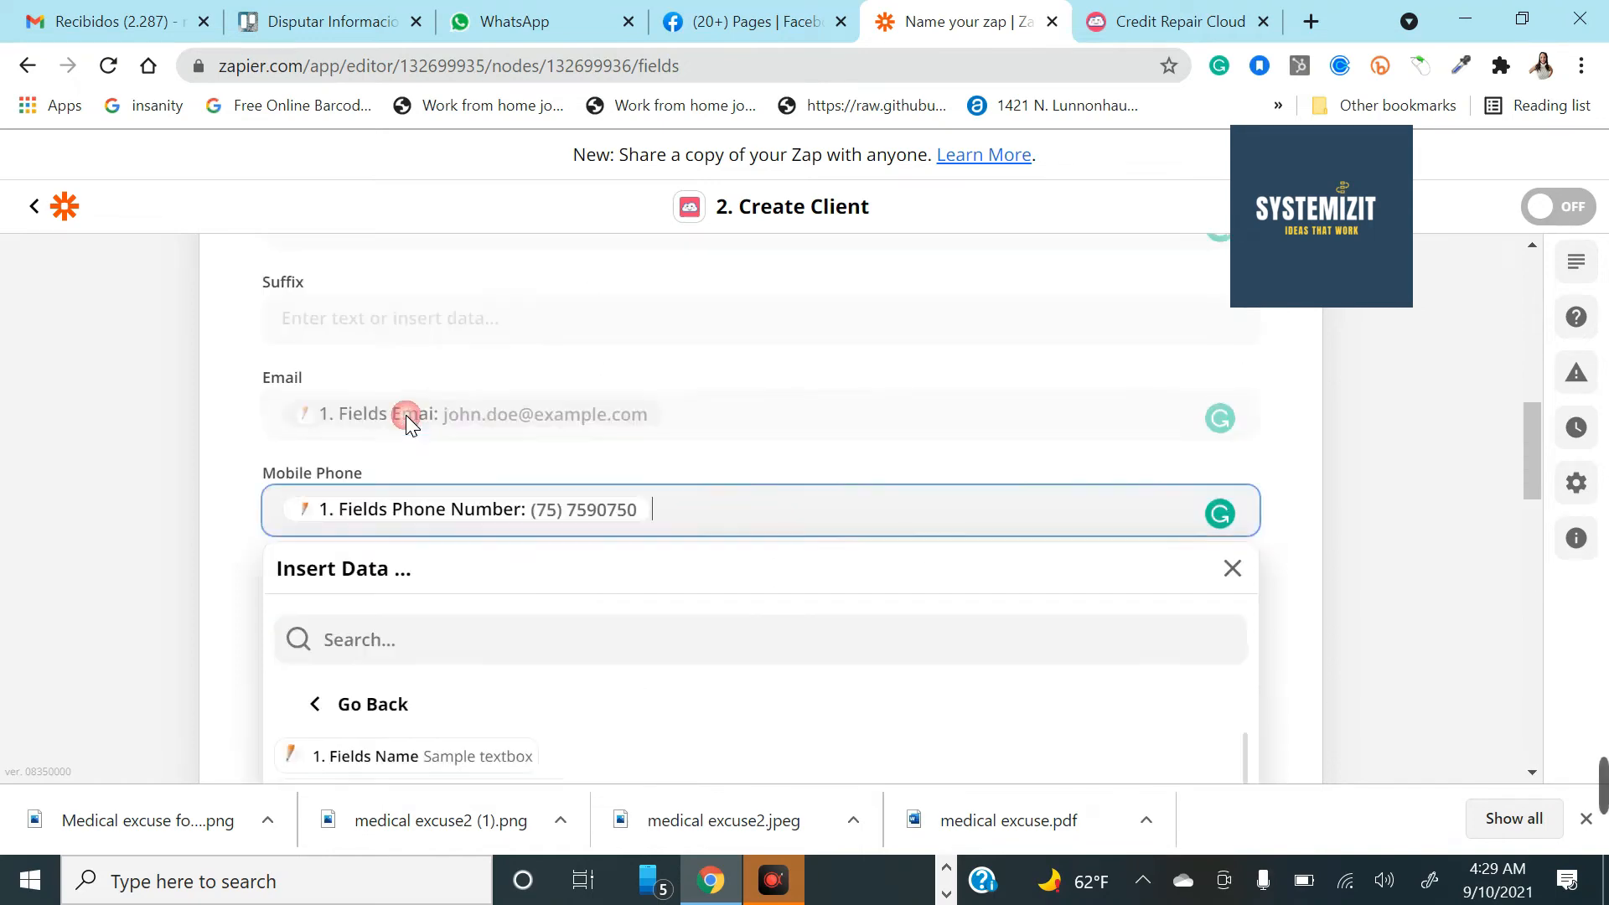
click(241, 521)
scroll(352, 604, down, 2)
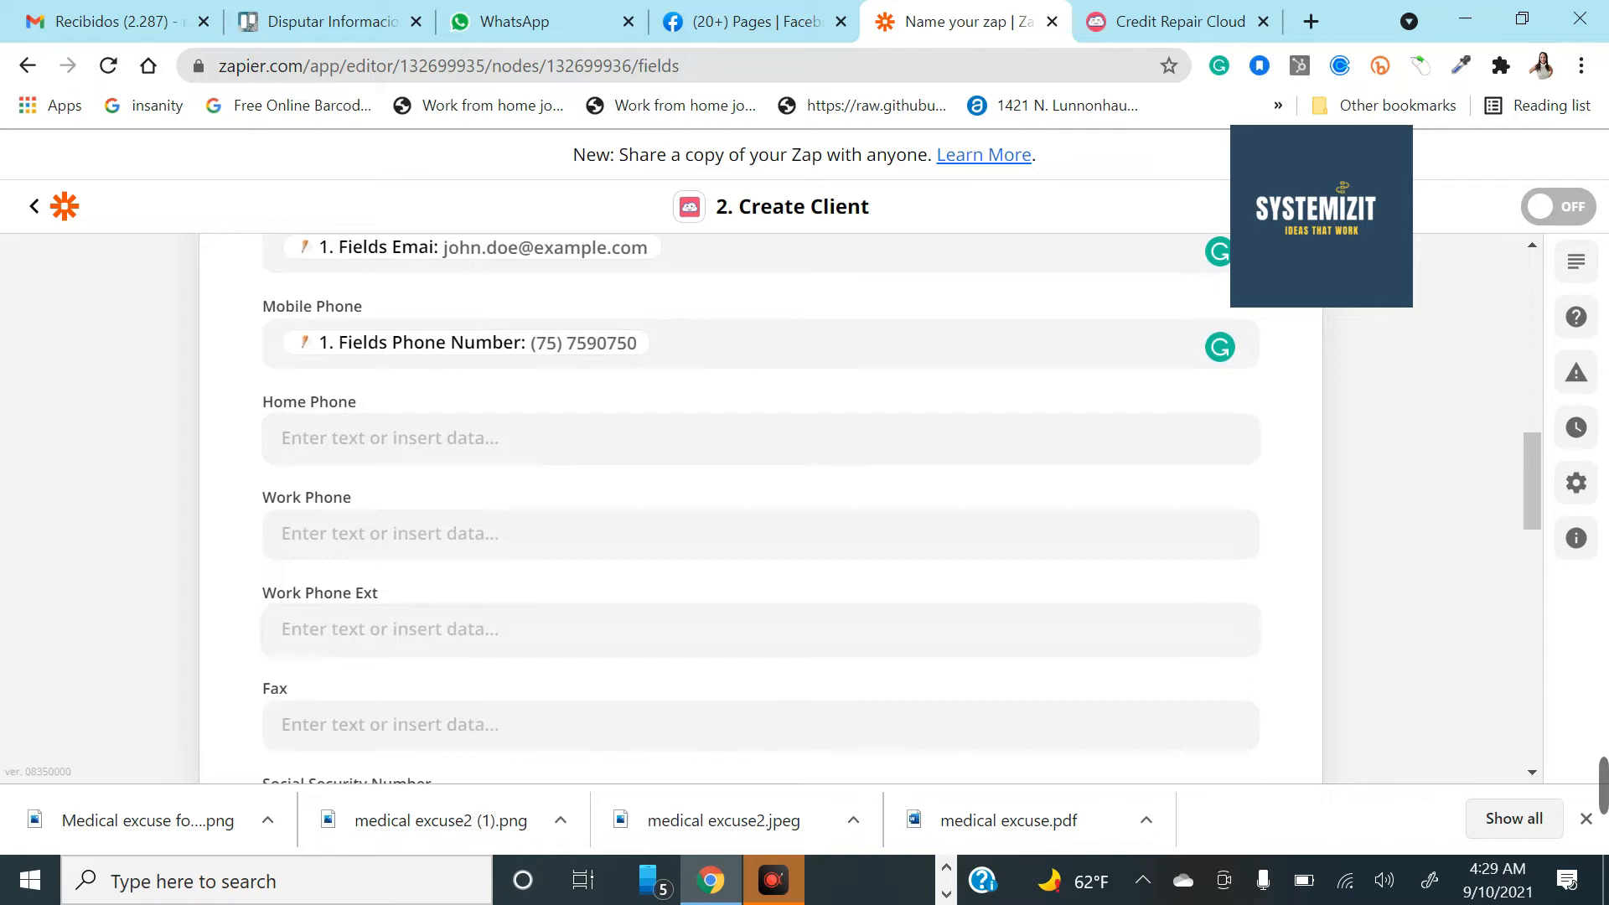
click(691, 352)
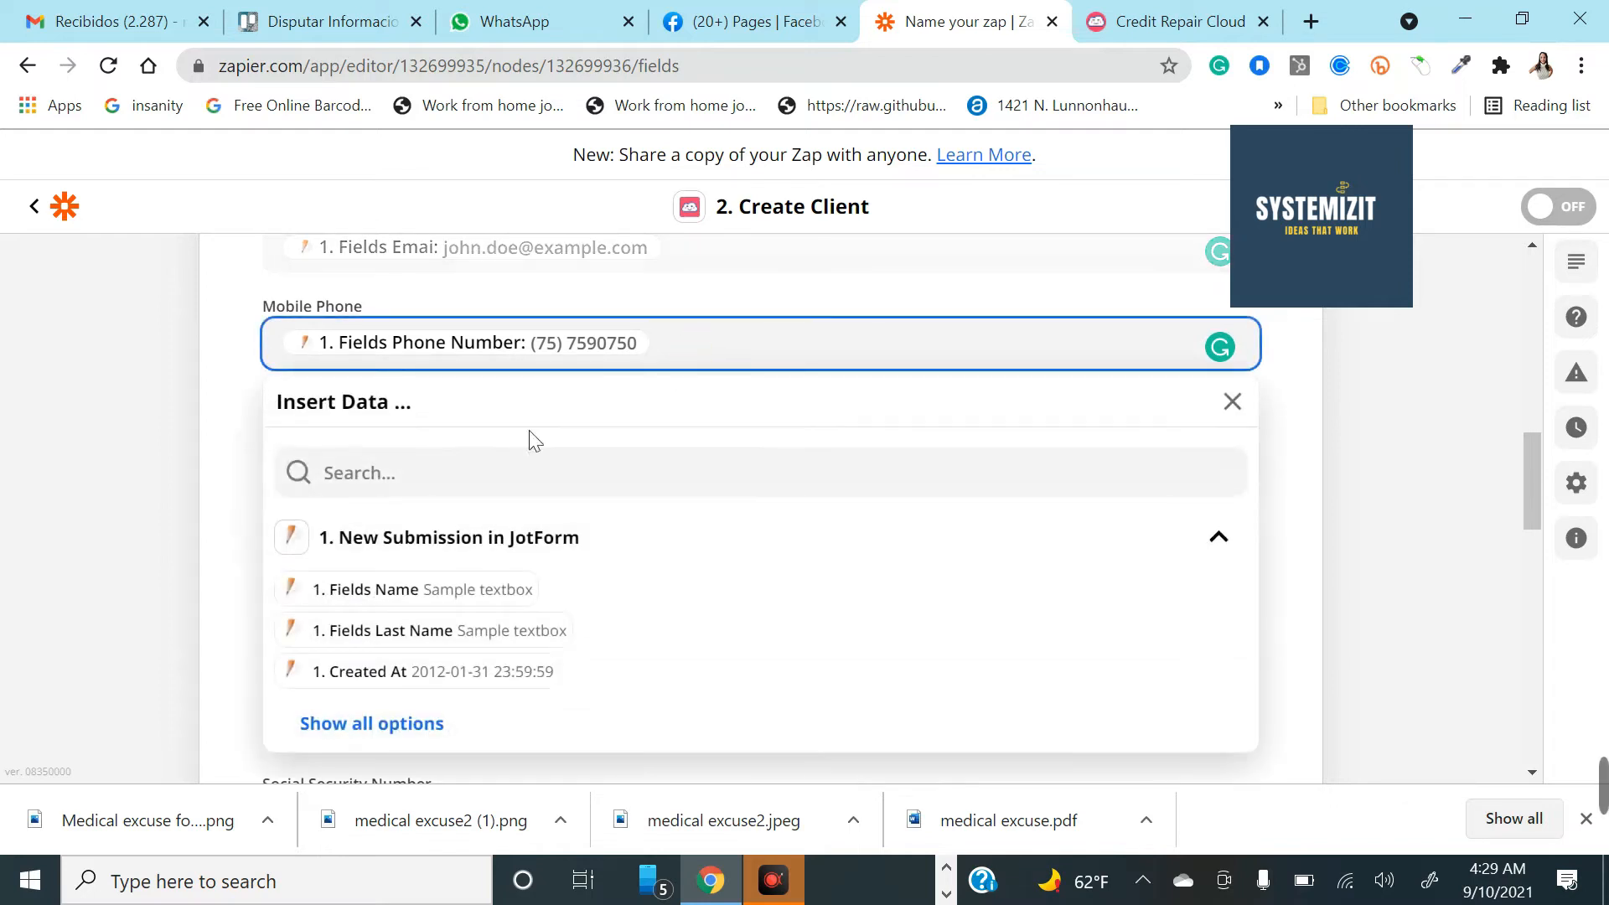
click(461, 590)
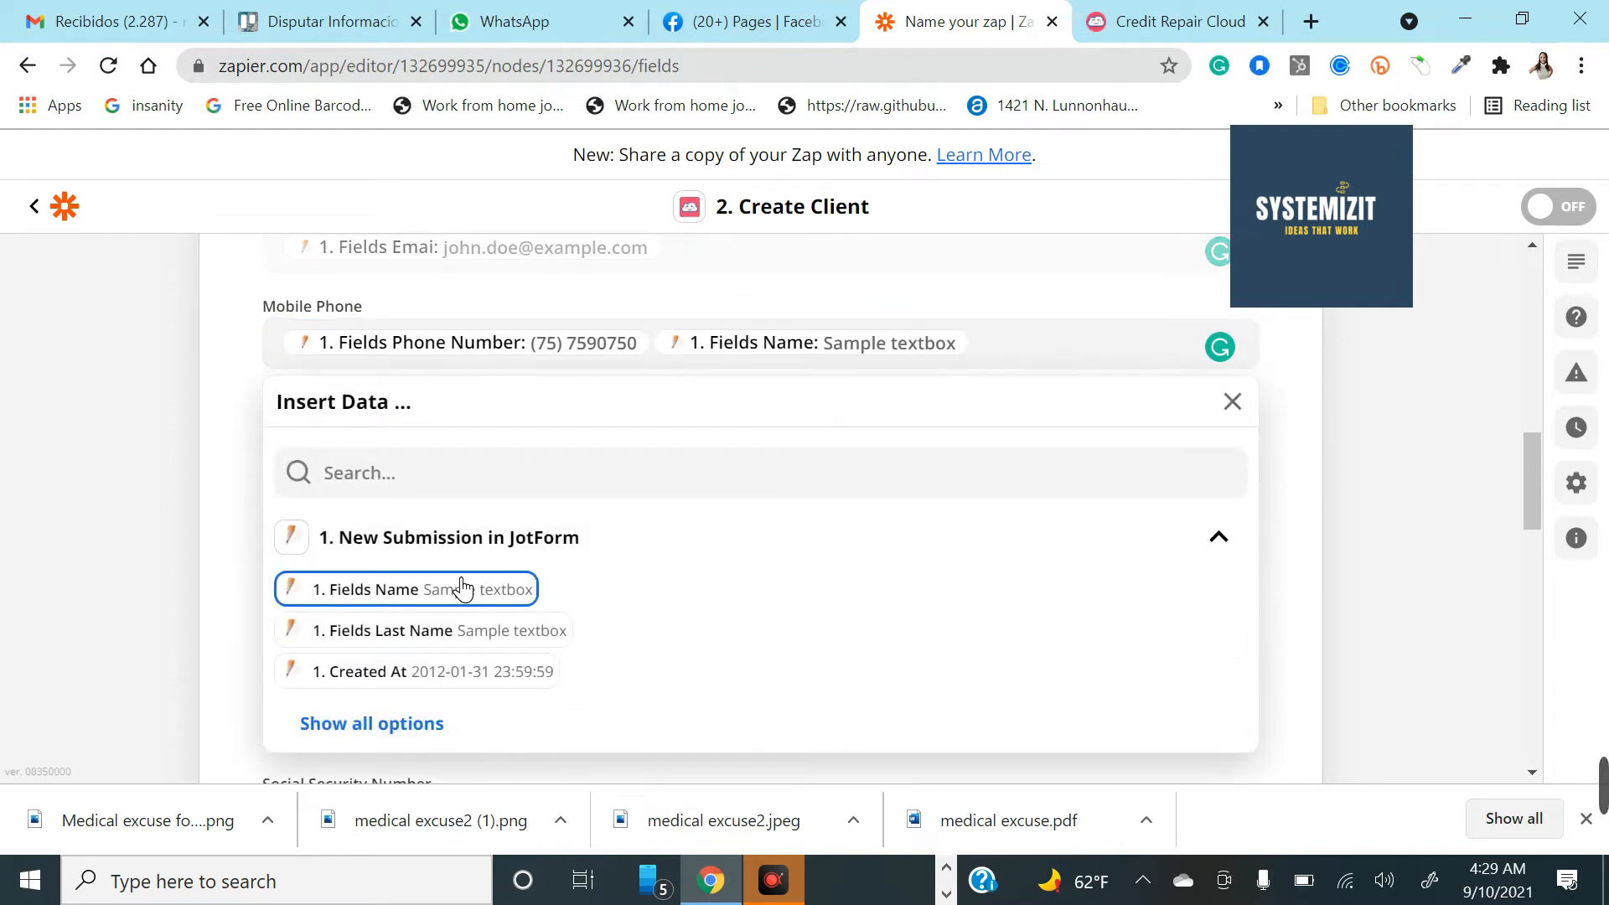
click(462, 590)
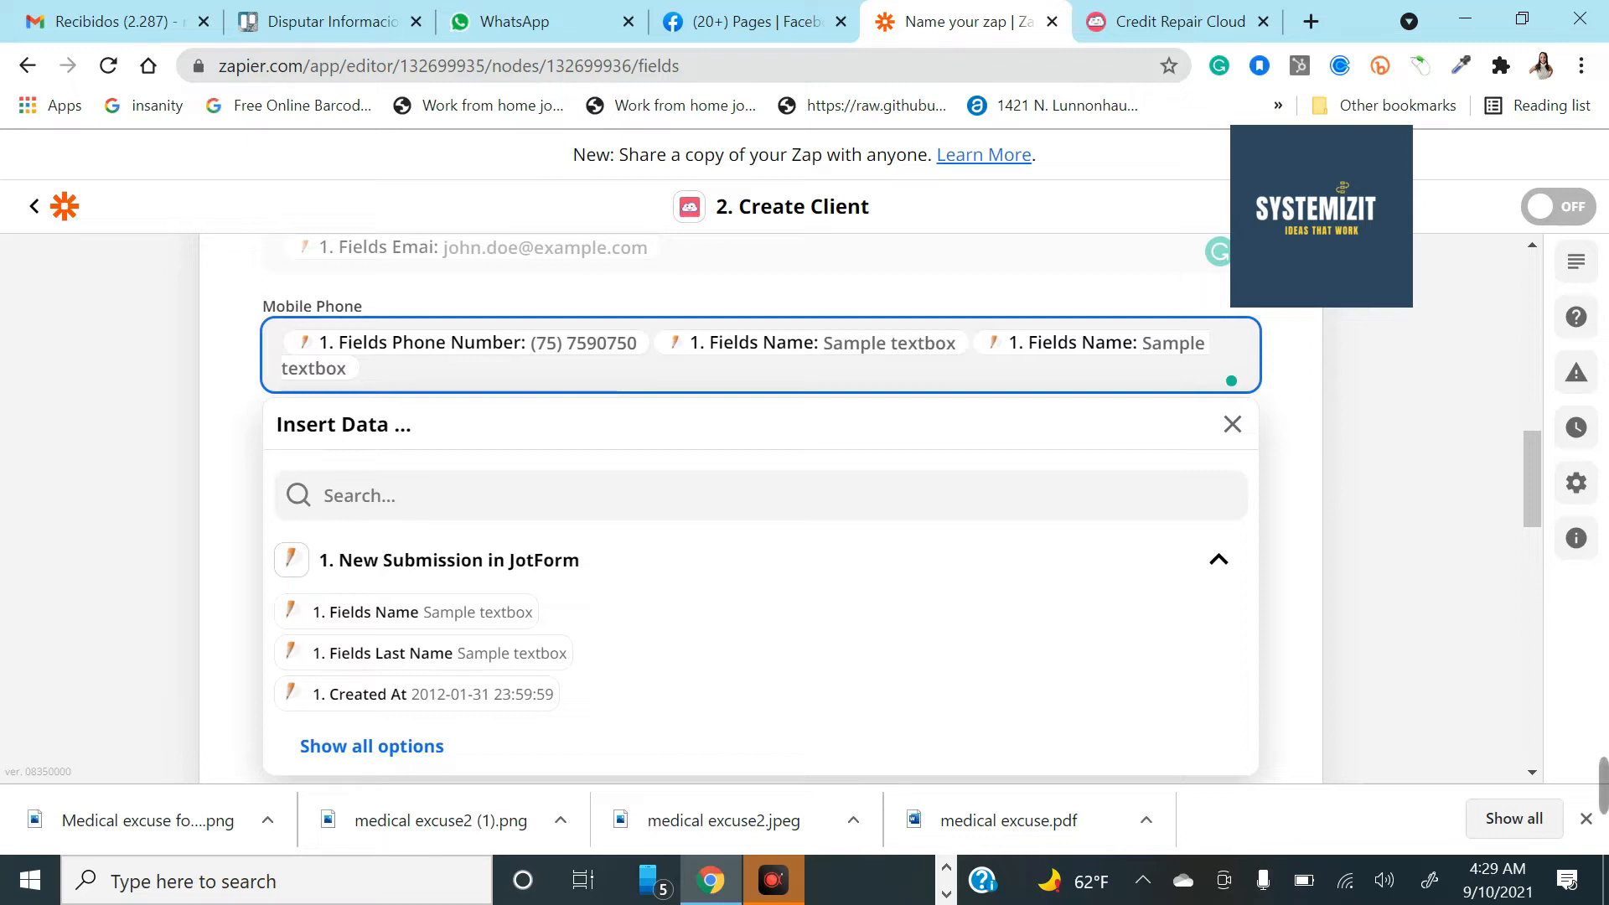
key(BackSpace)
key(BackSpace)
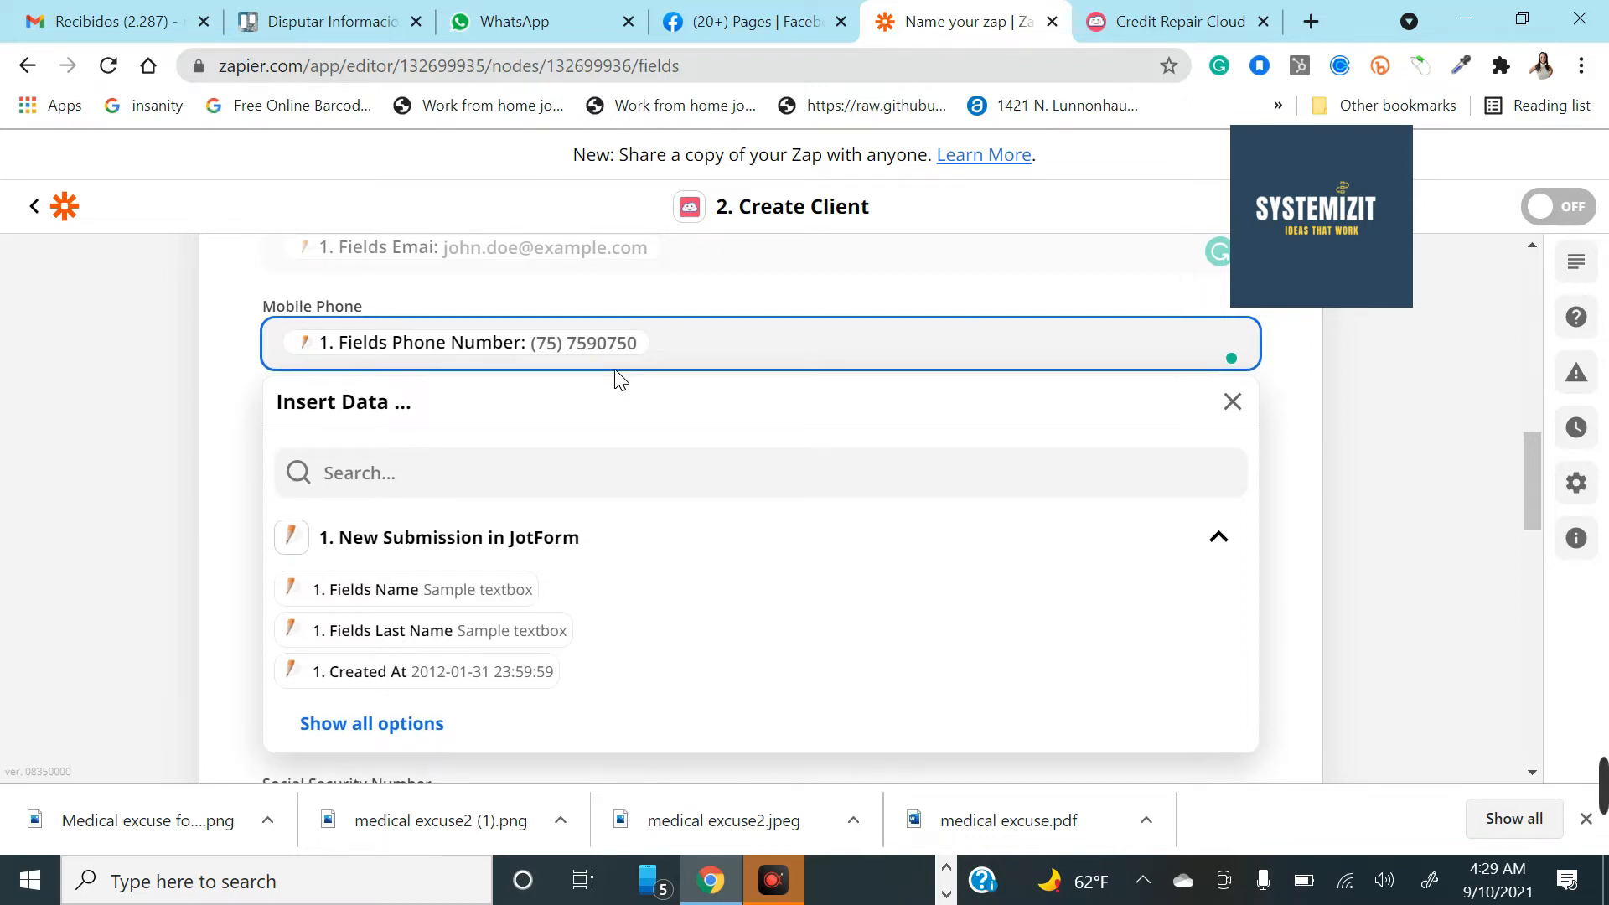
click(244, 396)
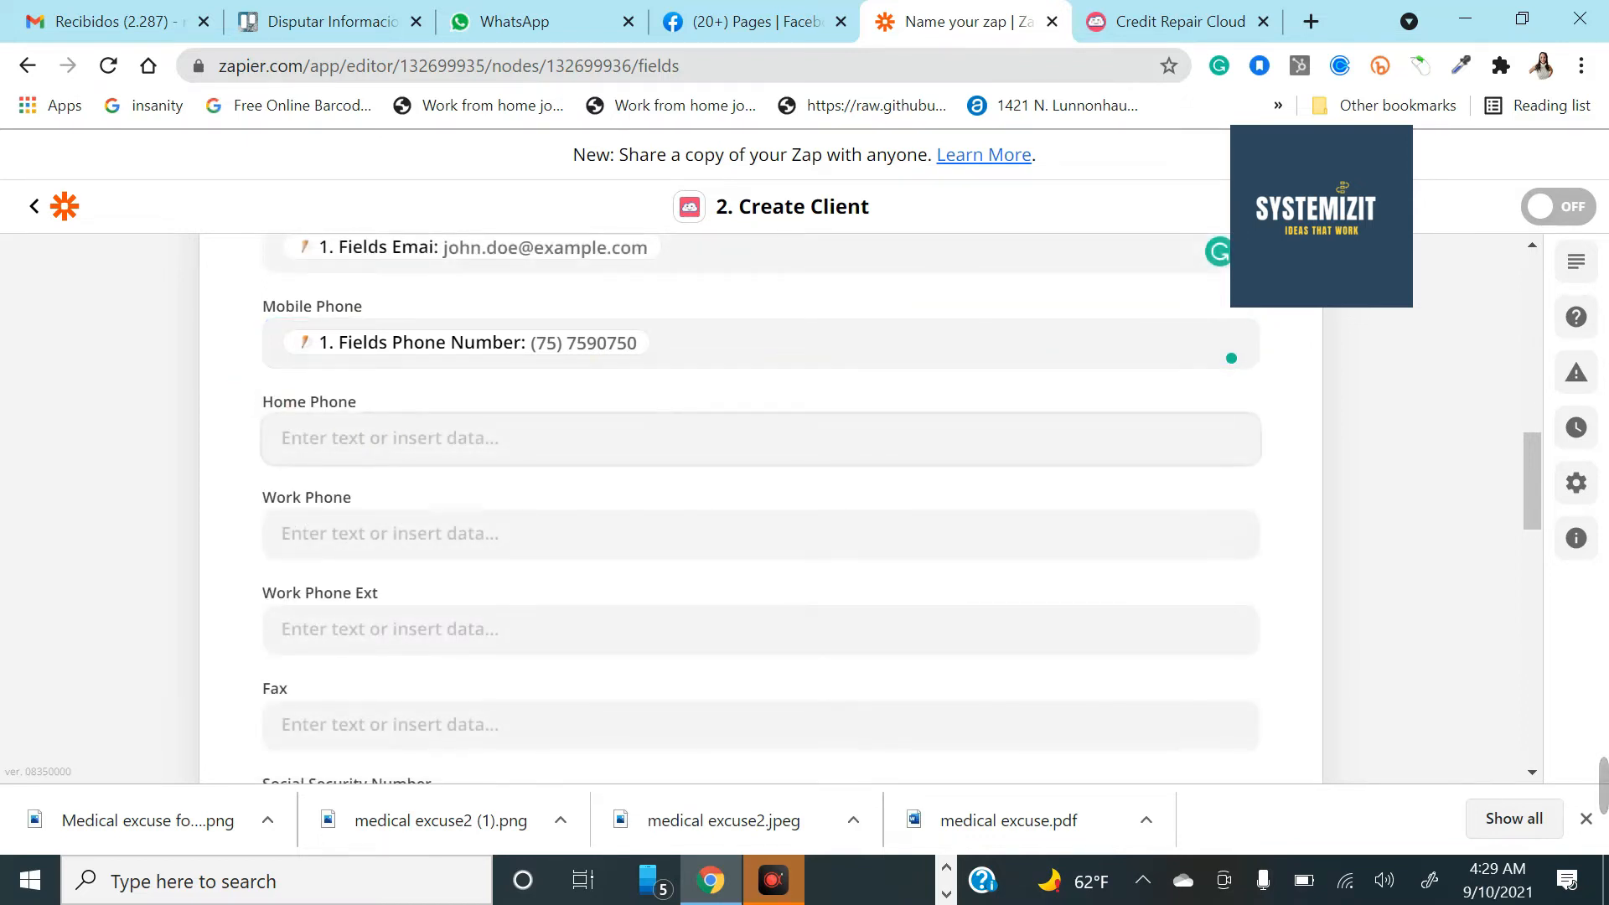
Step: Map the Social Security Number field to the Fields Last 4 Of Ssn value from the full list of JotForm submission data
scroll(424, 536, down, 6)
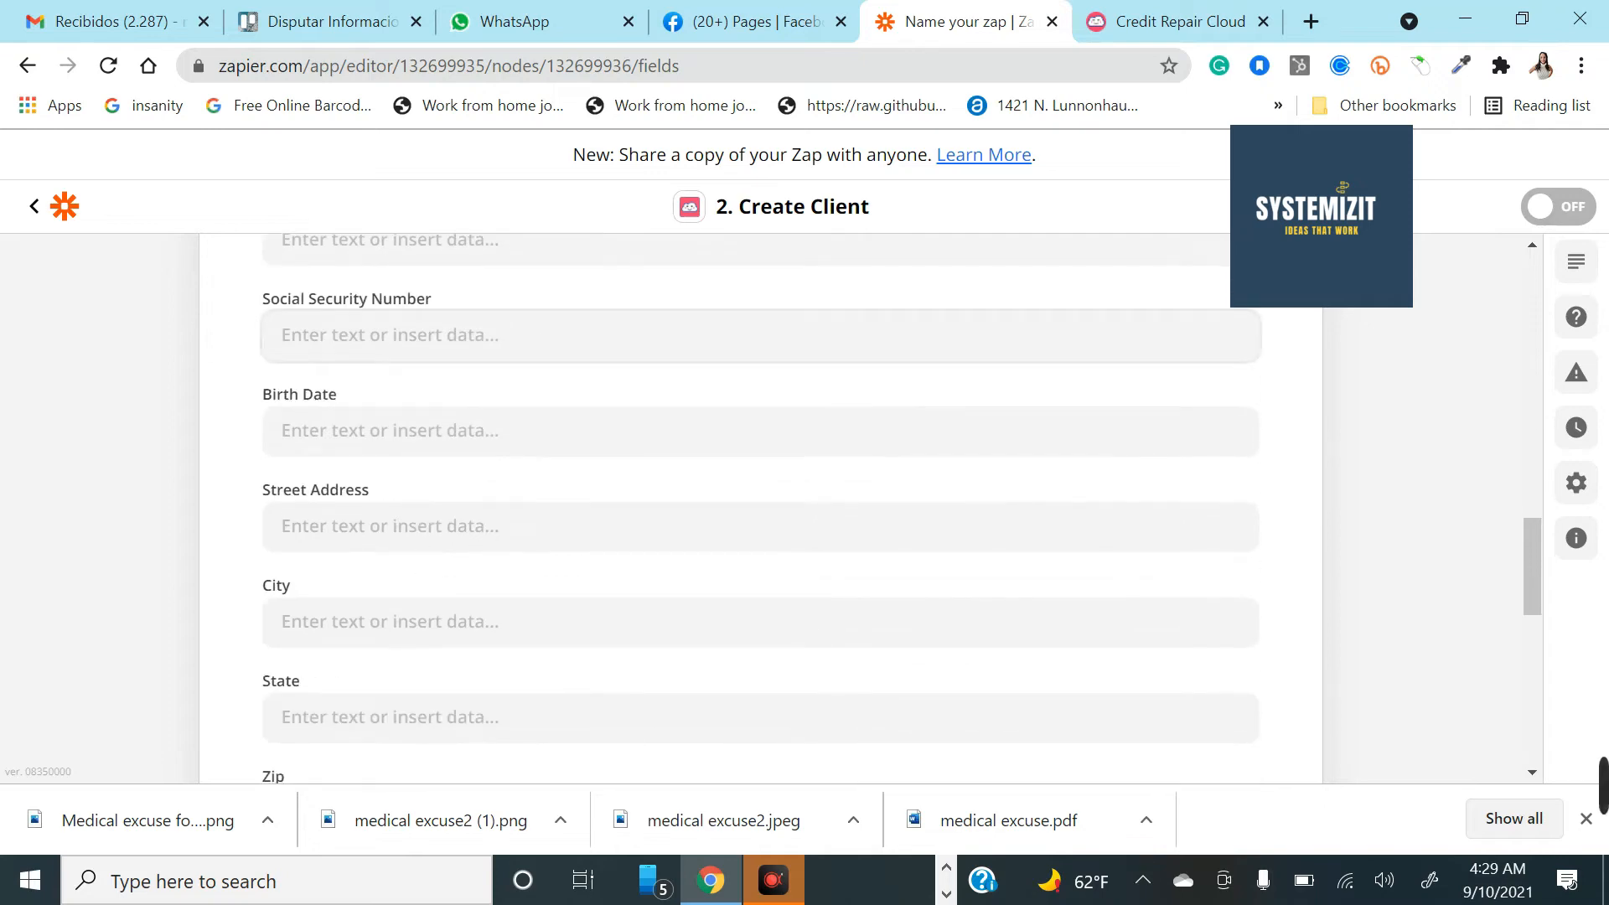
click(335, 336)
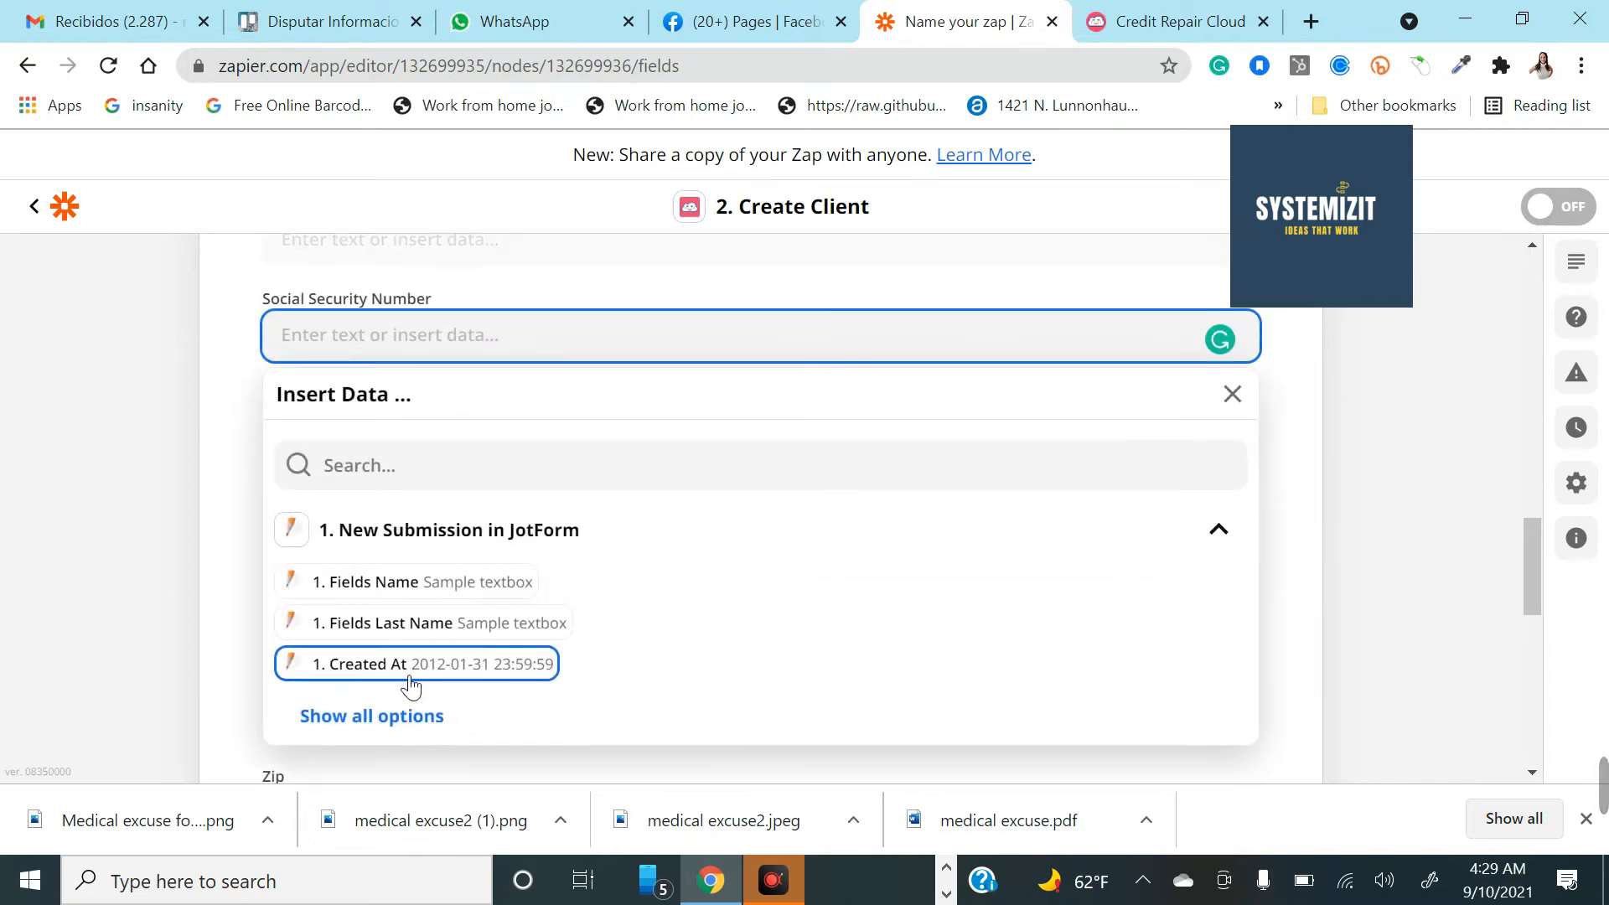
click(393, 717)
scroll(442, 721, down, 10)
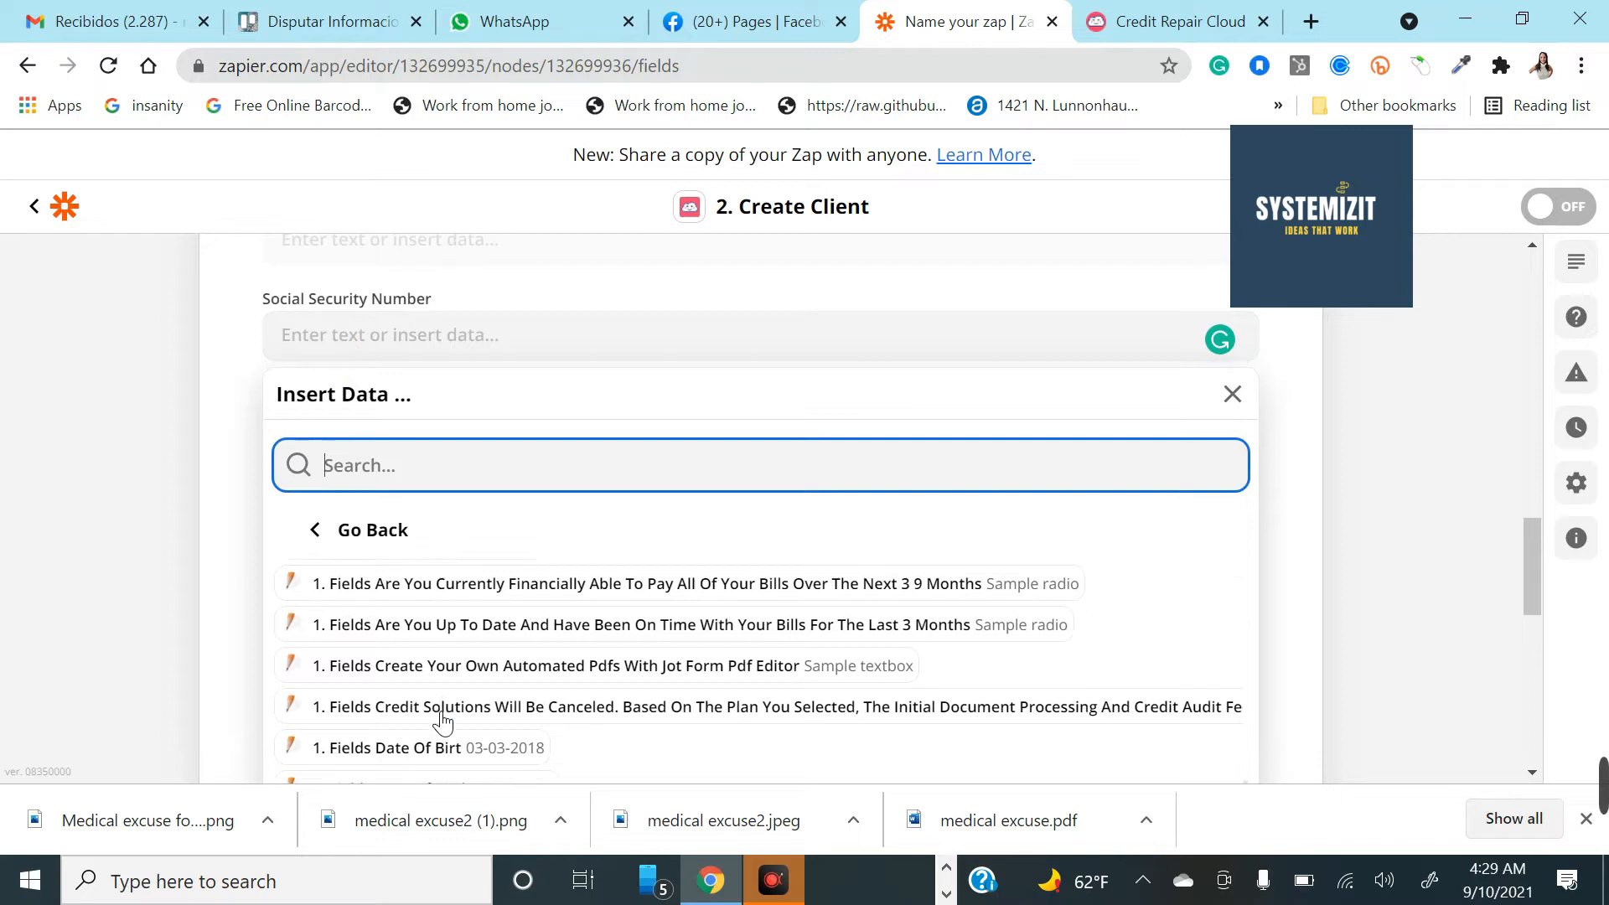
scroll(442, 721, down, 4)
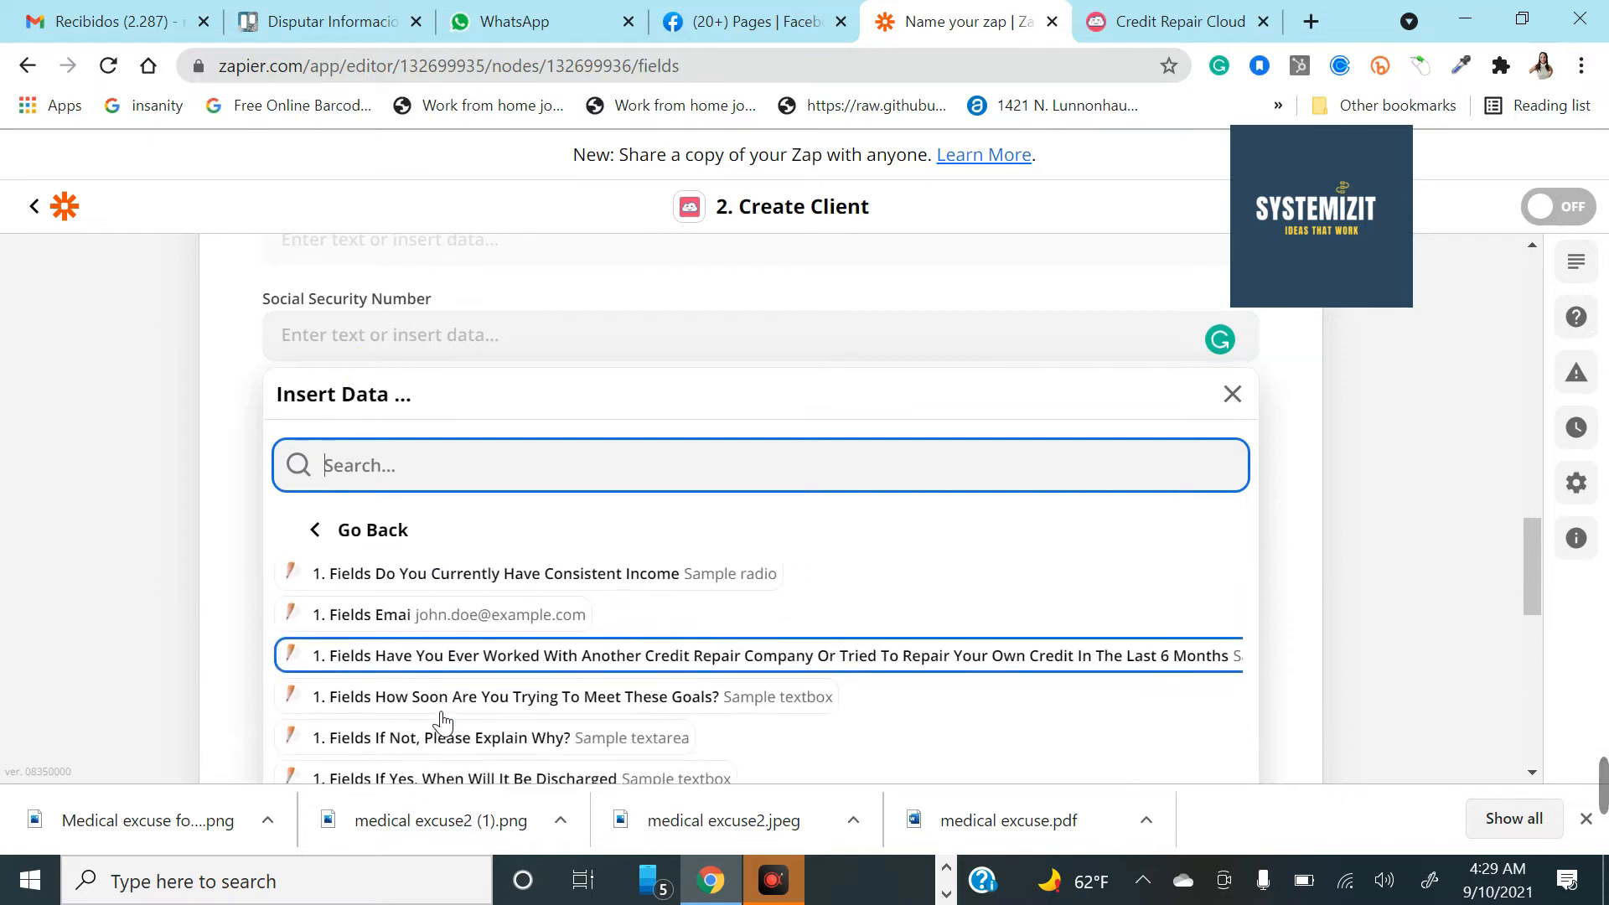
scroll(442, 722, down, 4)
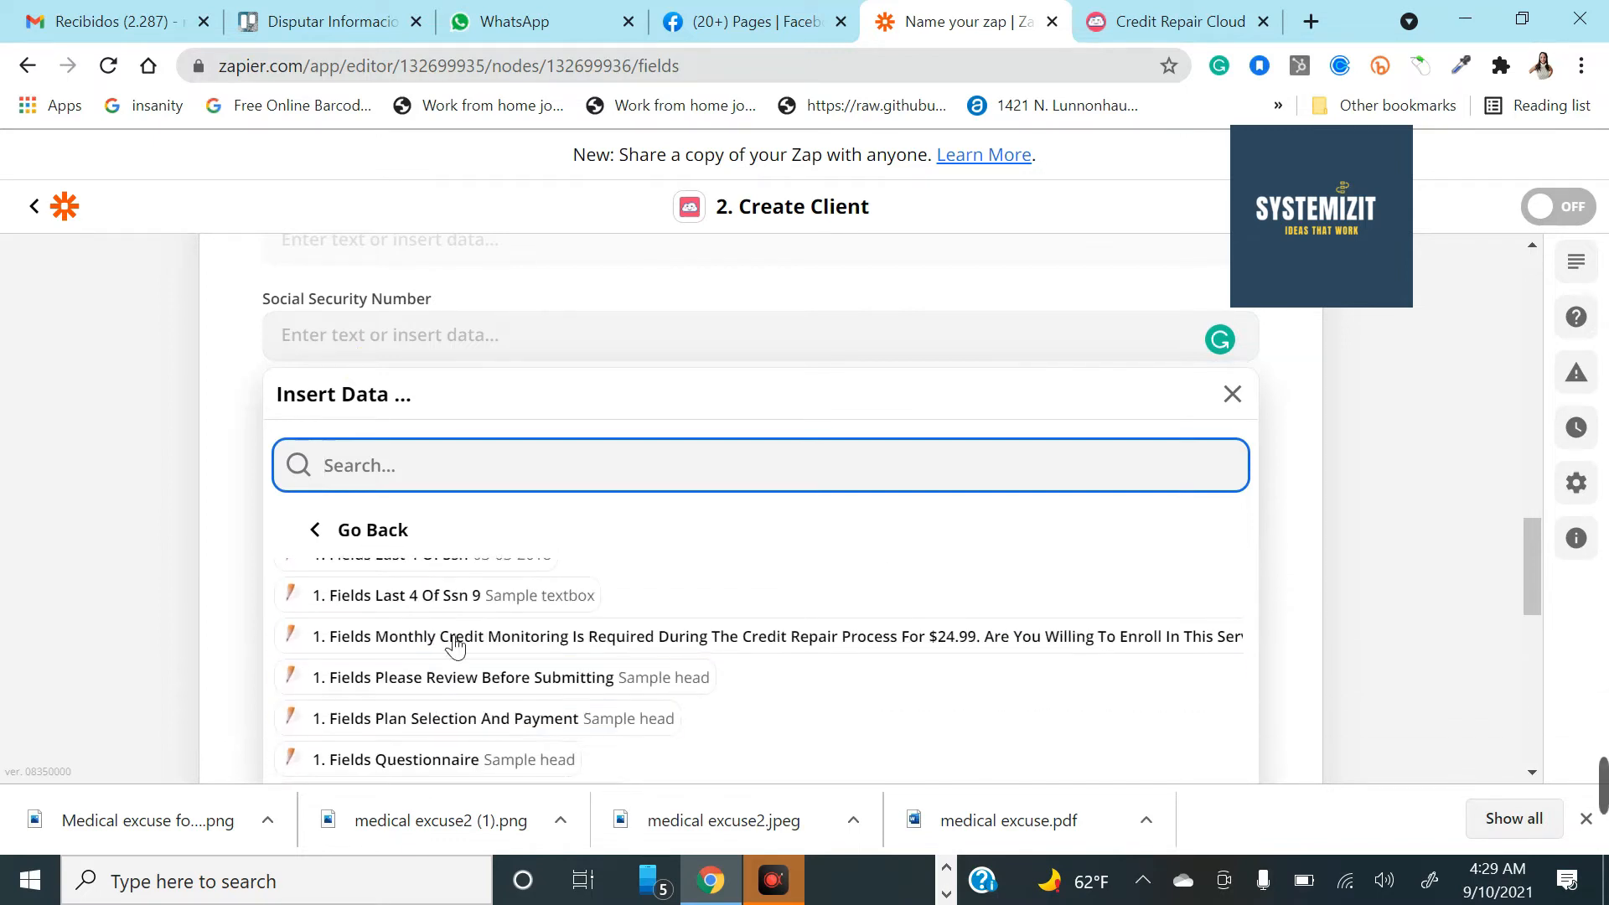
scroll(470, 695, up, 1)
click(390, 624)
click(248, 540)
Step: Map the Birth Date field to the Fields Date Of Birt value from the full list of JotForm submission data
click(369, 431)
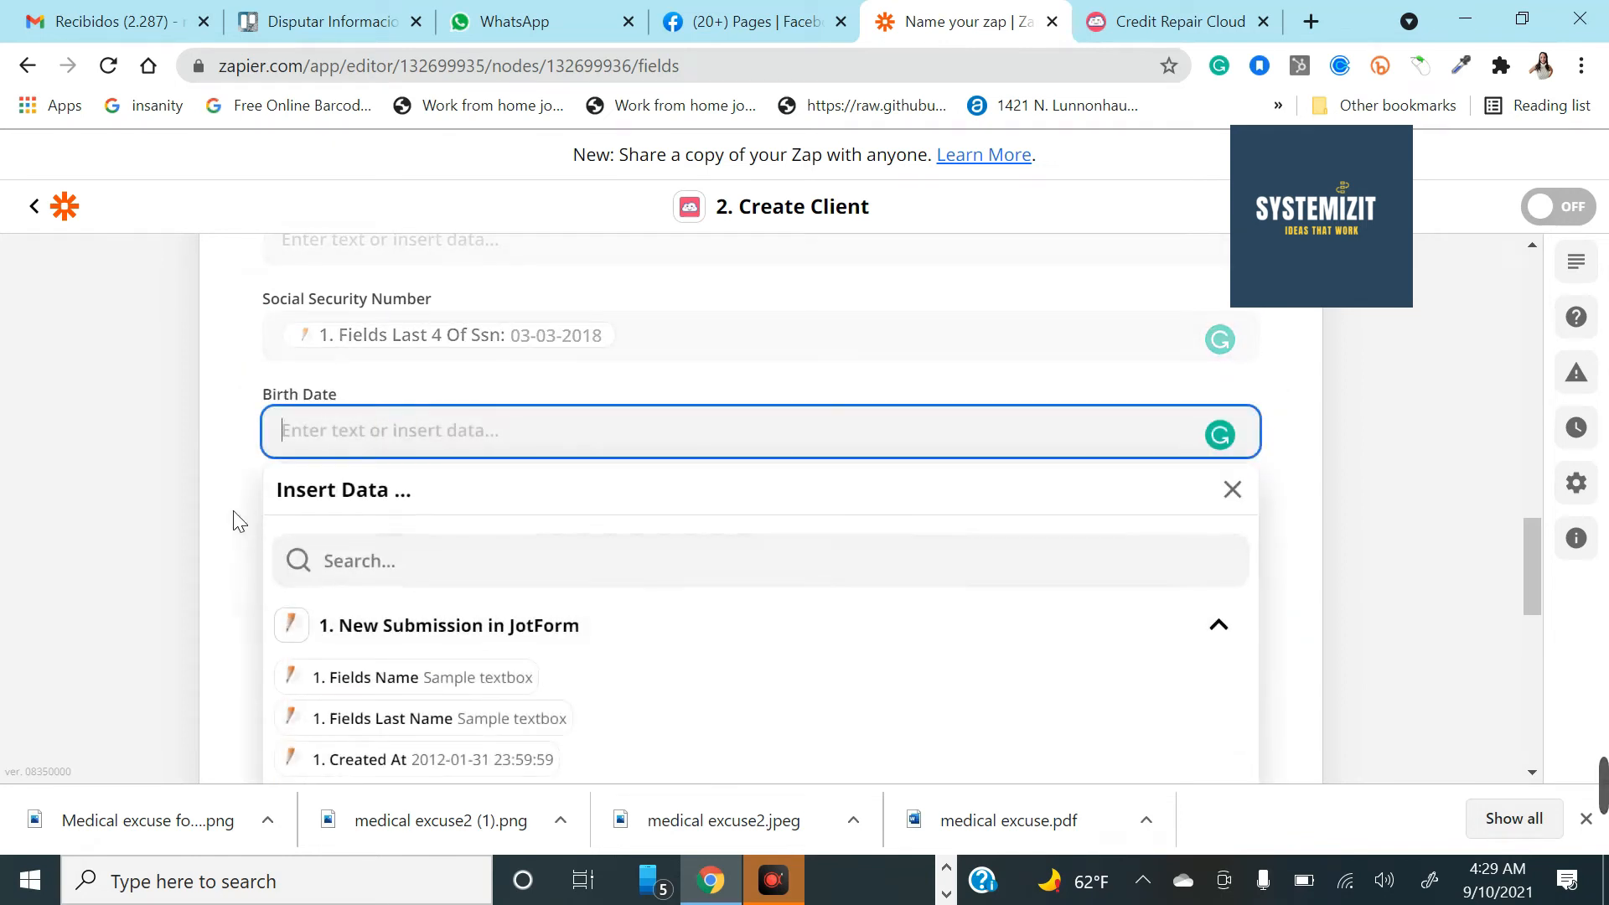
click(255, 466)
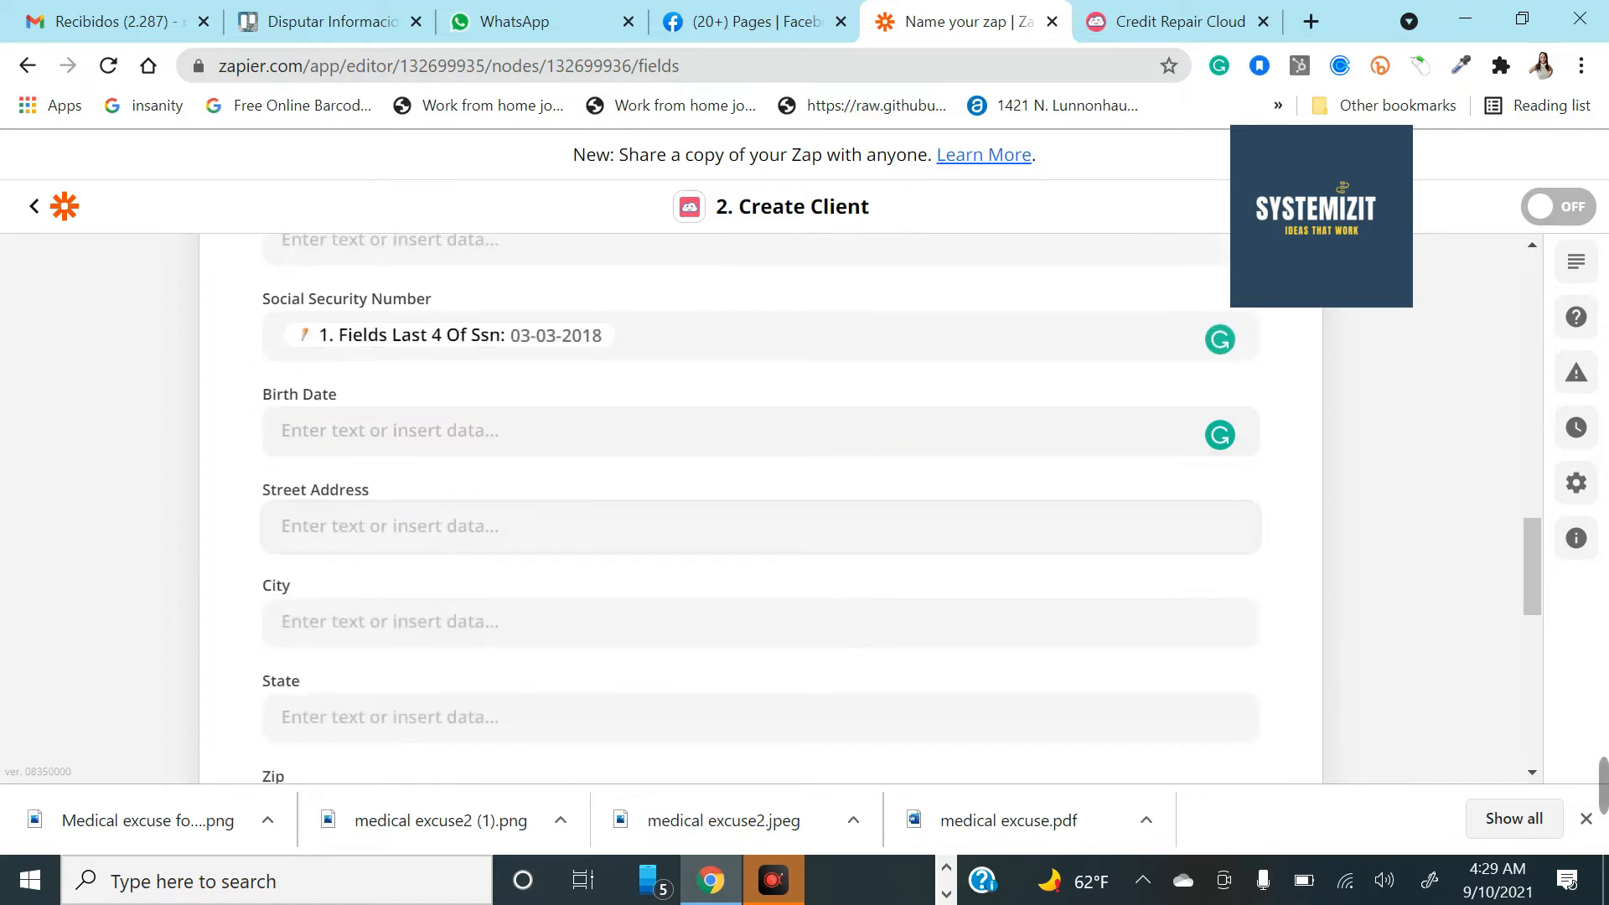
scroll(355, 533, down, 1)
scroll(334, 597, down, 3)
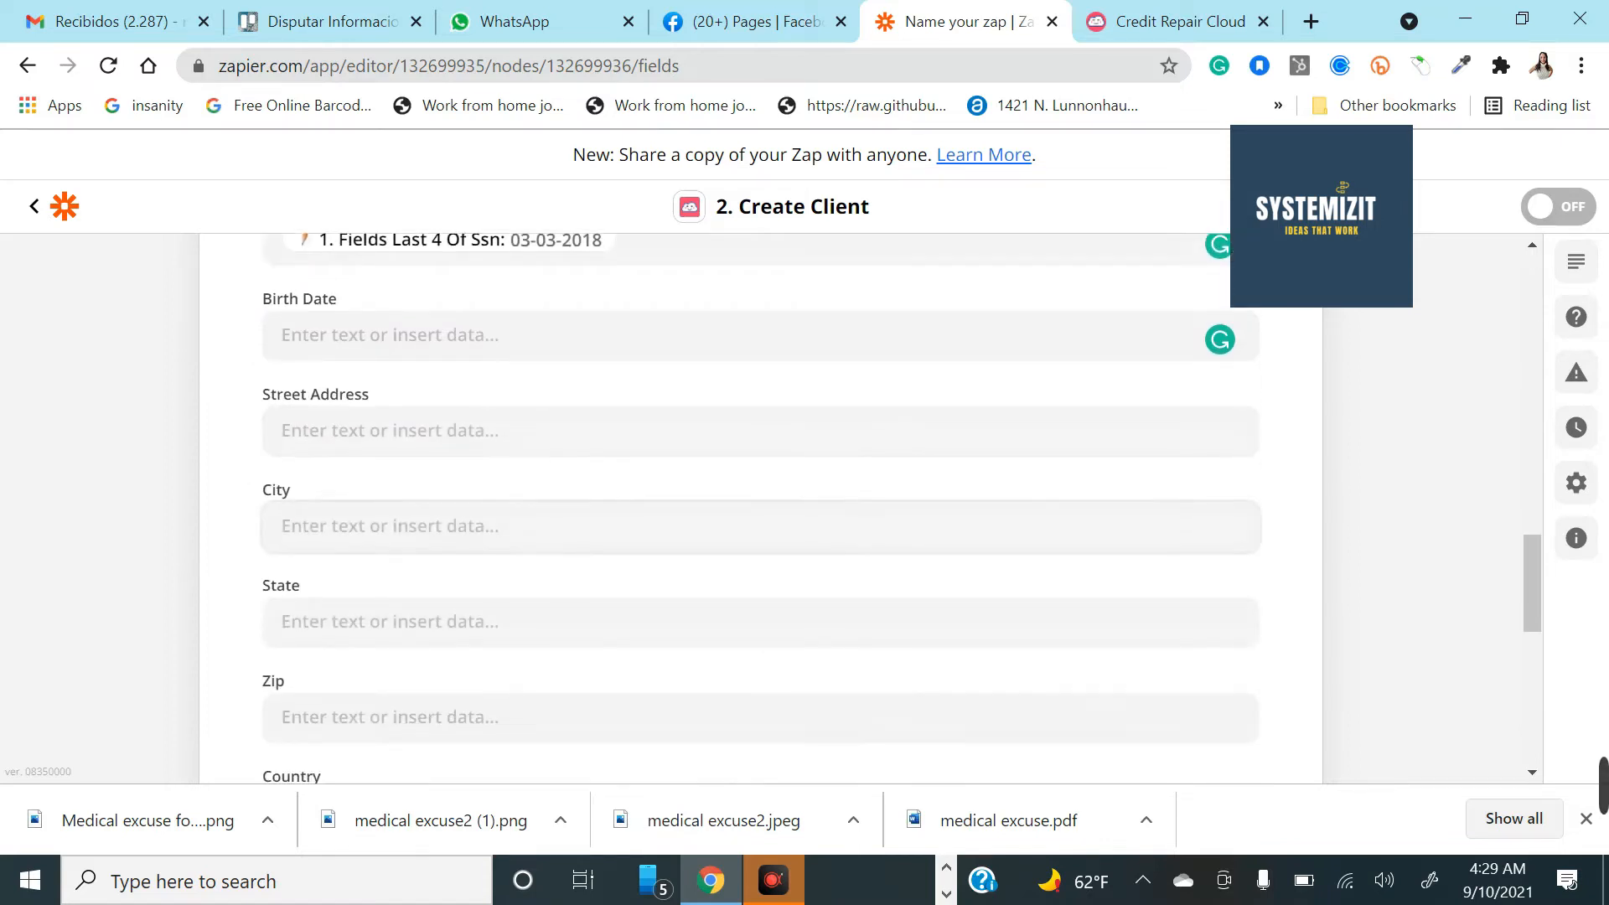
scroll(340, 521, up, 3)
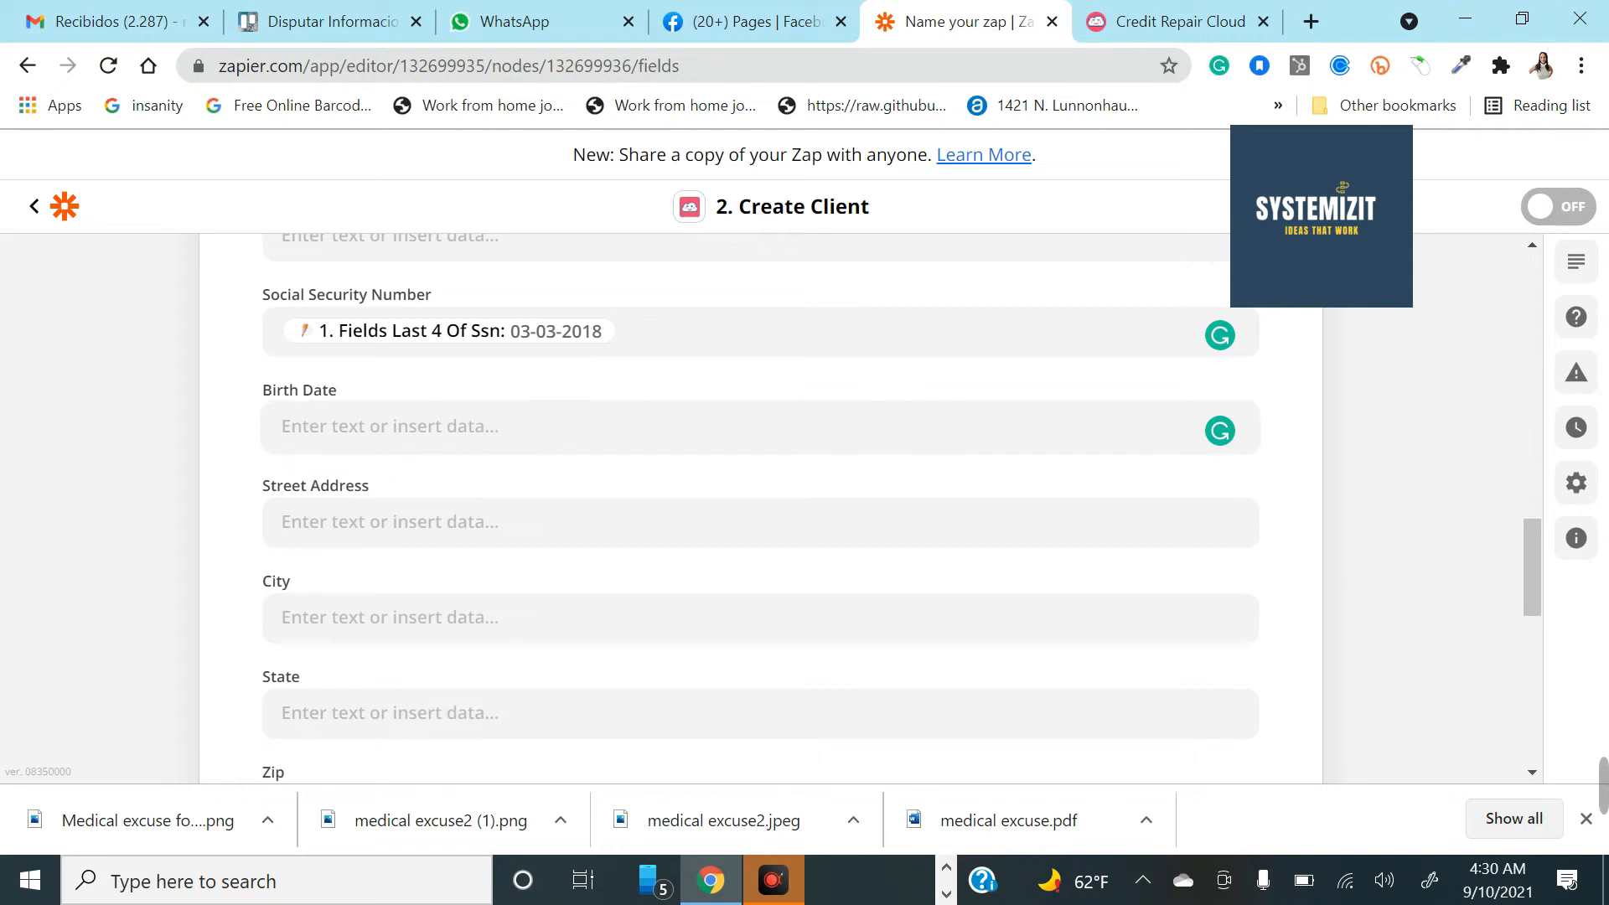
click(403, 428)
scroll(409, 356, down, 5)
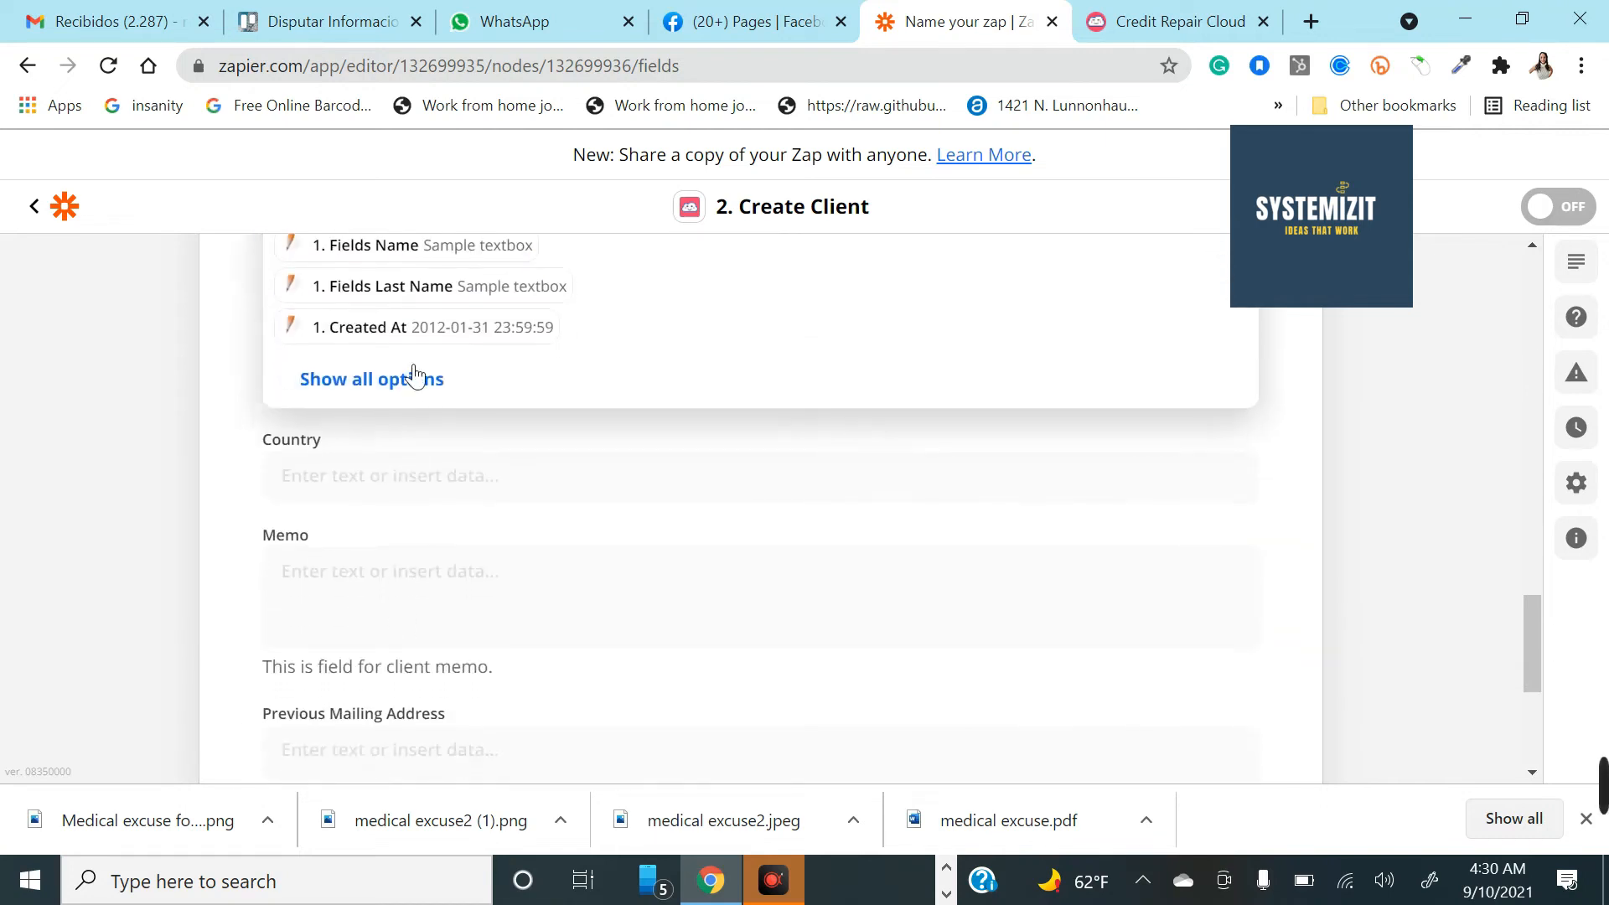
click(402, 382)
scroll(493, 670, down, 10)
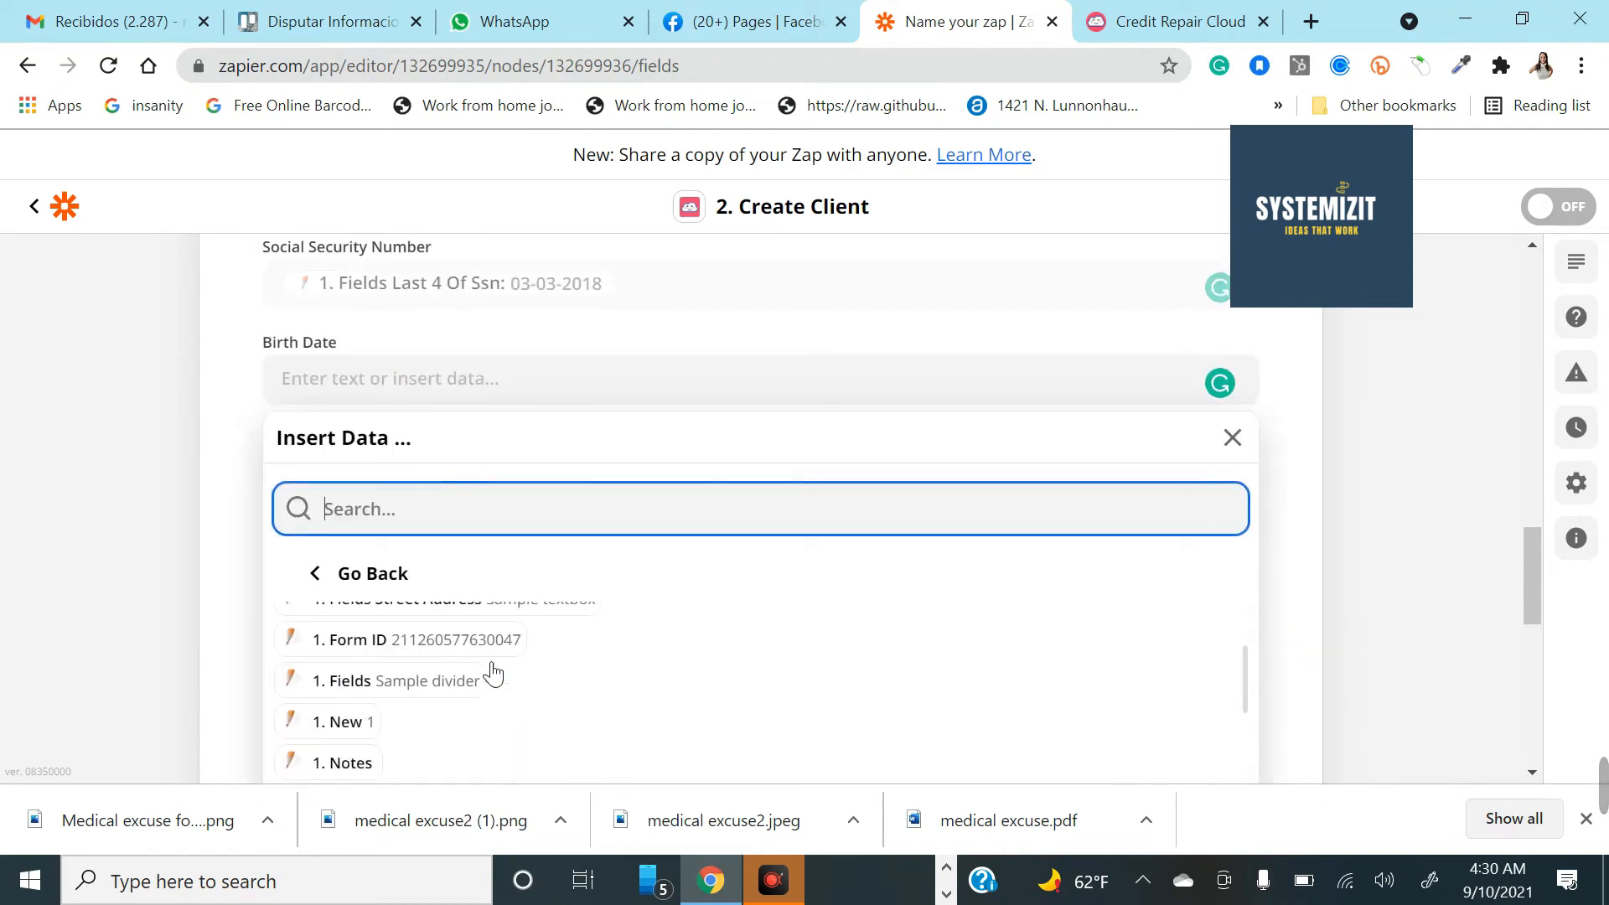
scroll(249, 738, down, 3)
scroll(465, 486, down, 10)
scroll(468, 488, up, 3)
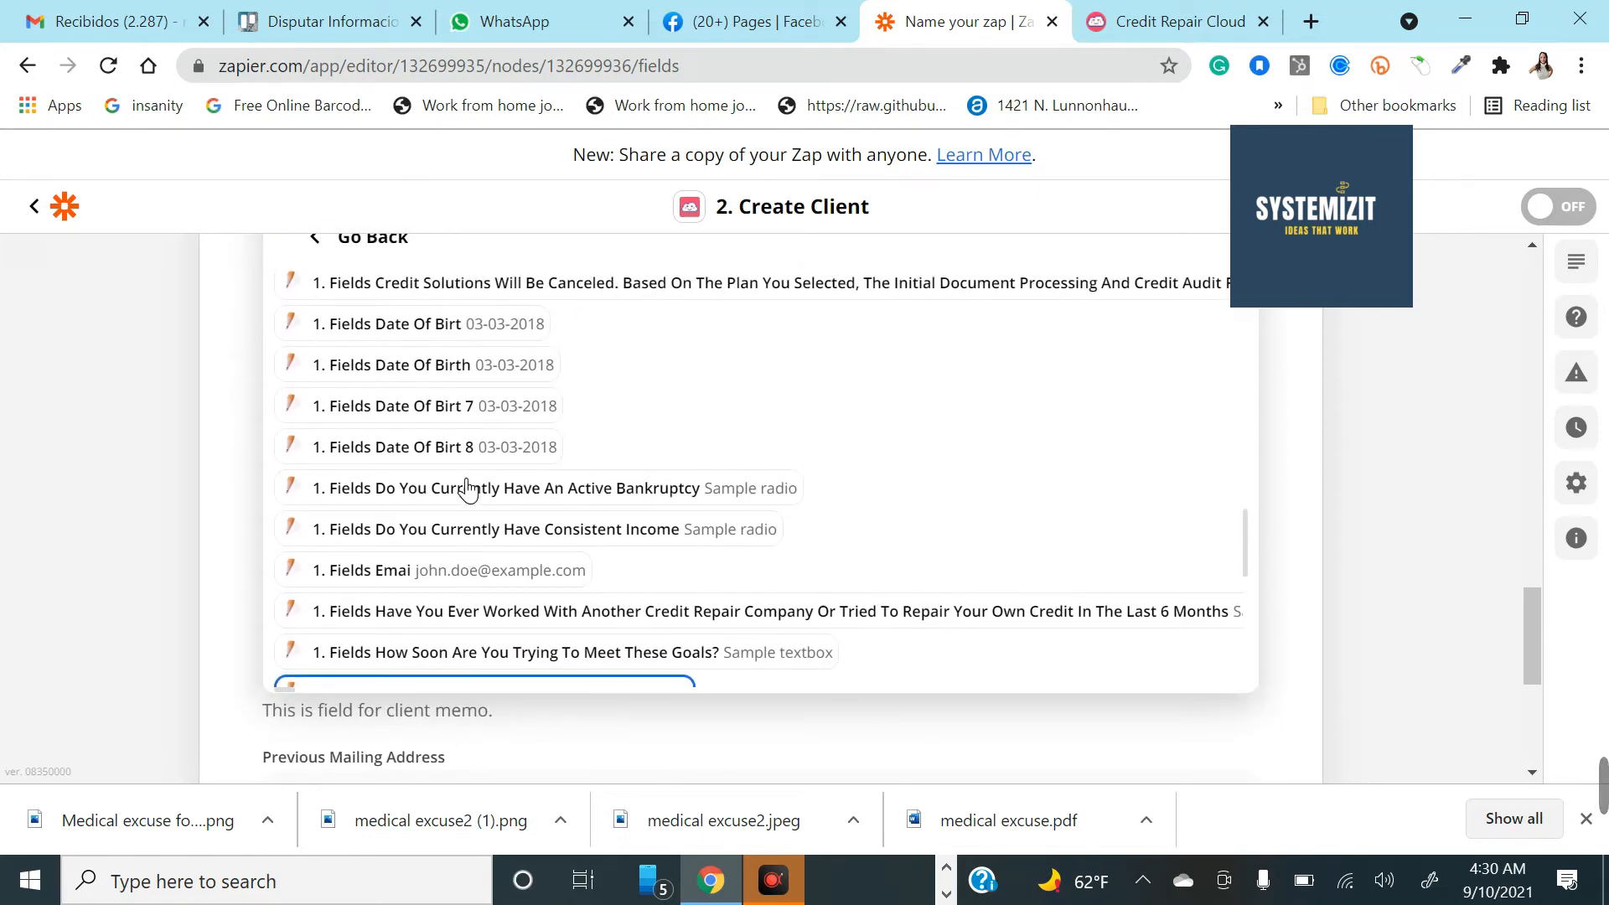
click(434, 327)
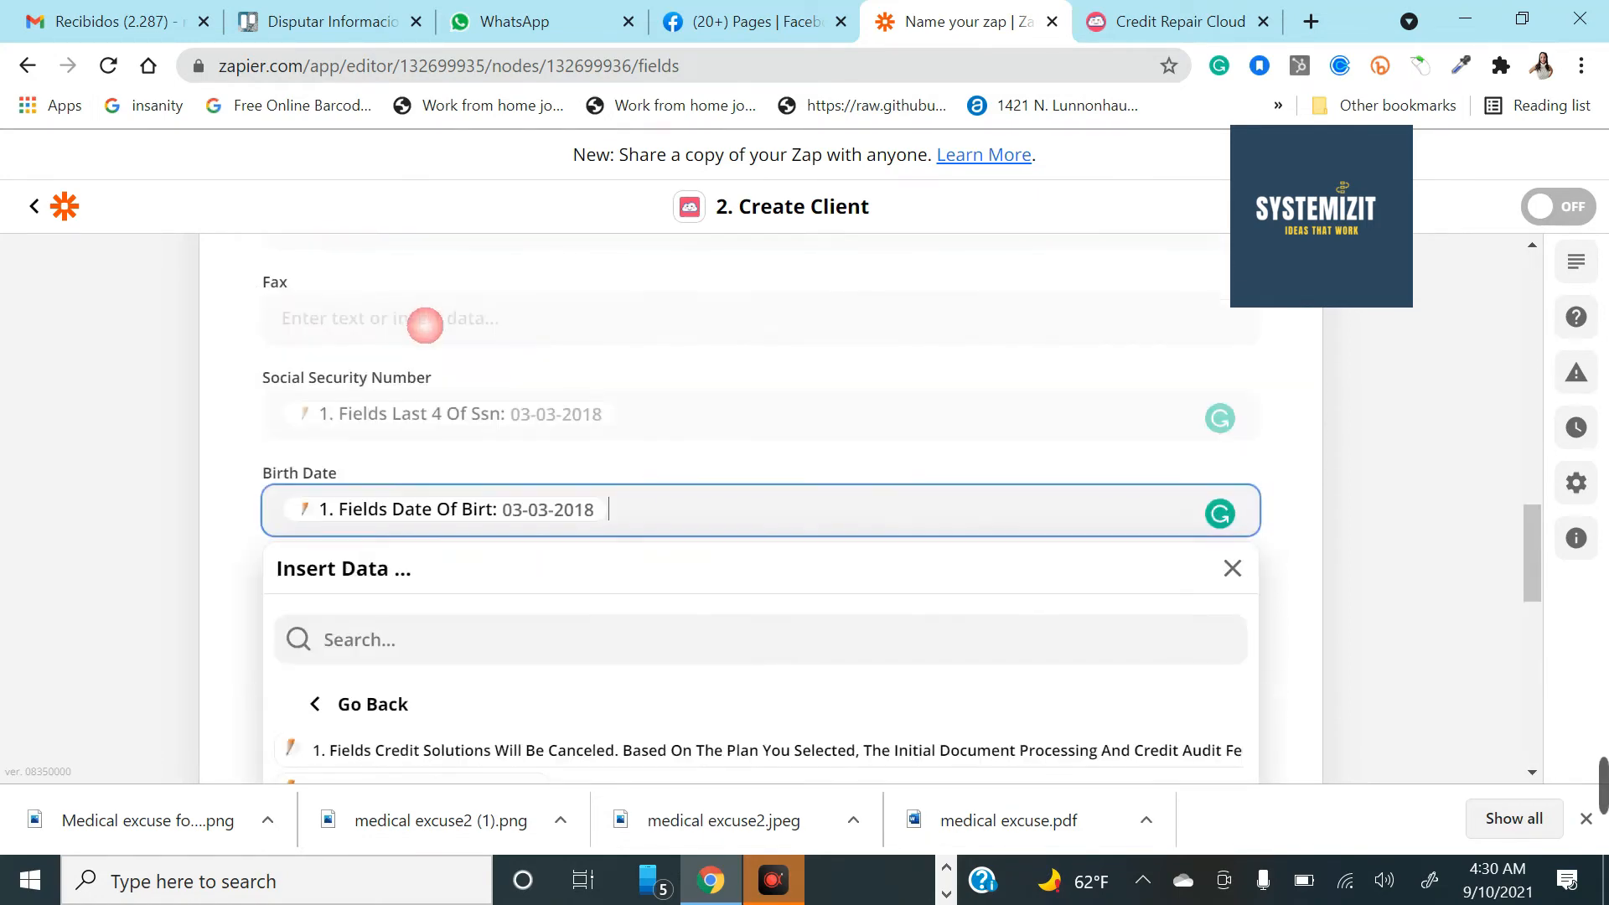
click(241, 573)
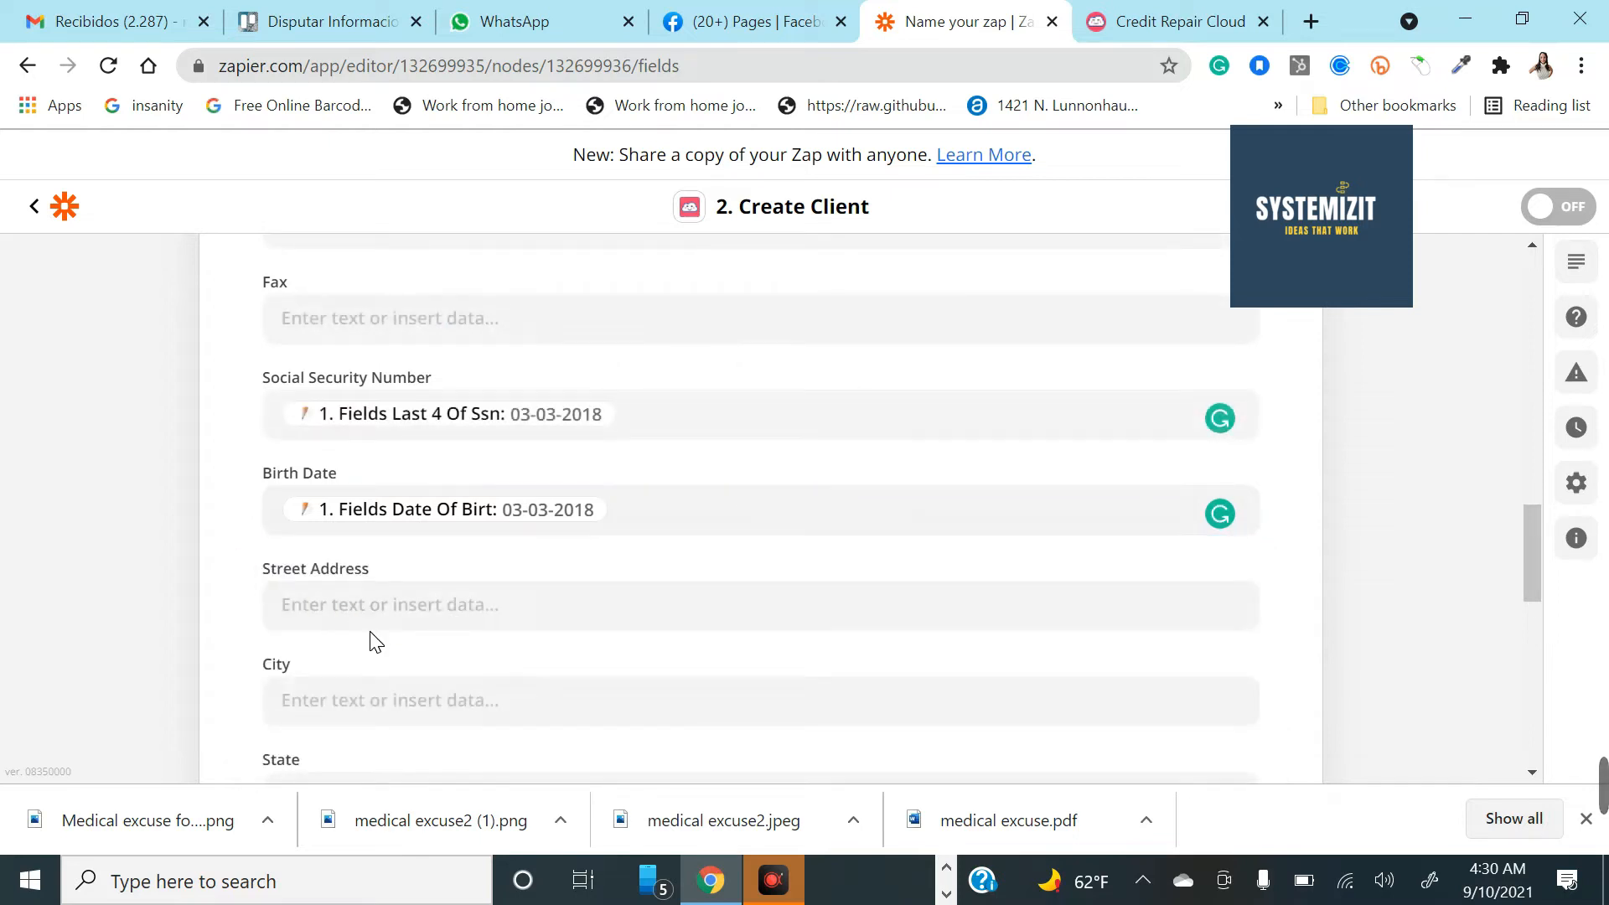
Step: Map the Street Address field to the Fields Addres value from the full list of JotForm submission data
scroll(369, 586, down, 2)
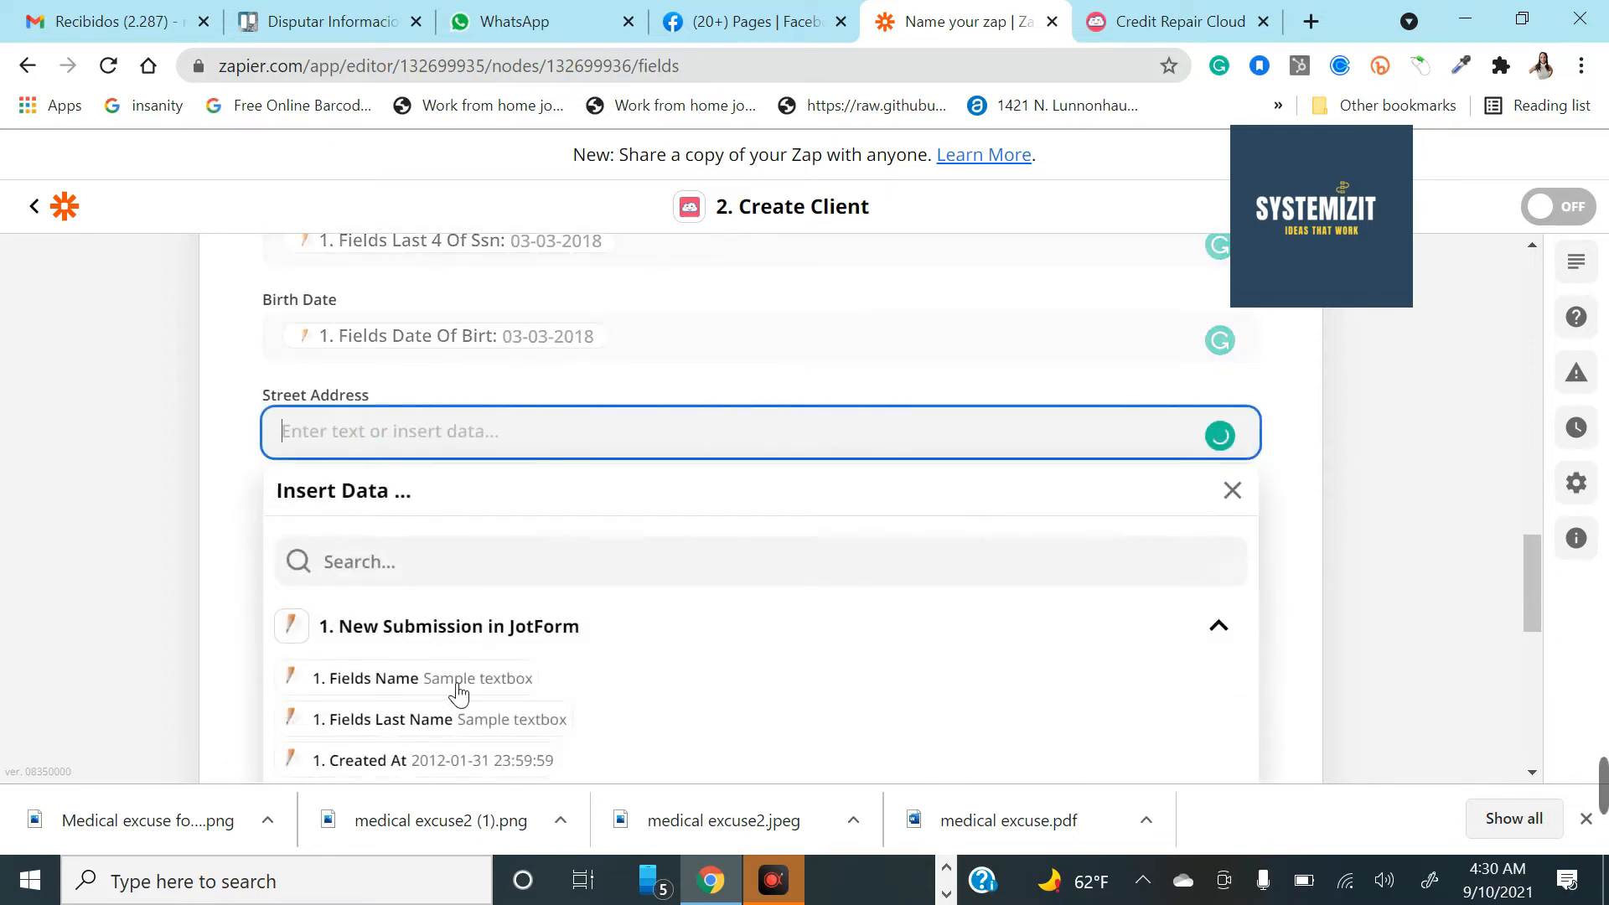
click(406, 586)
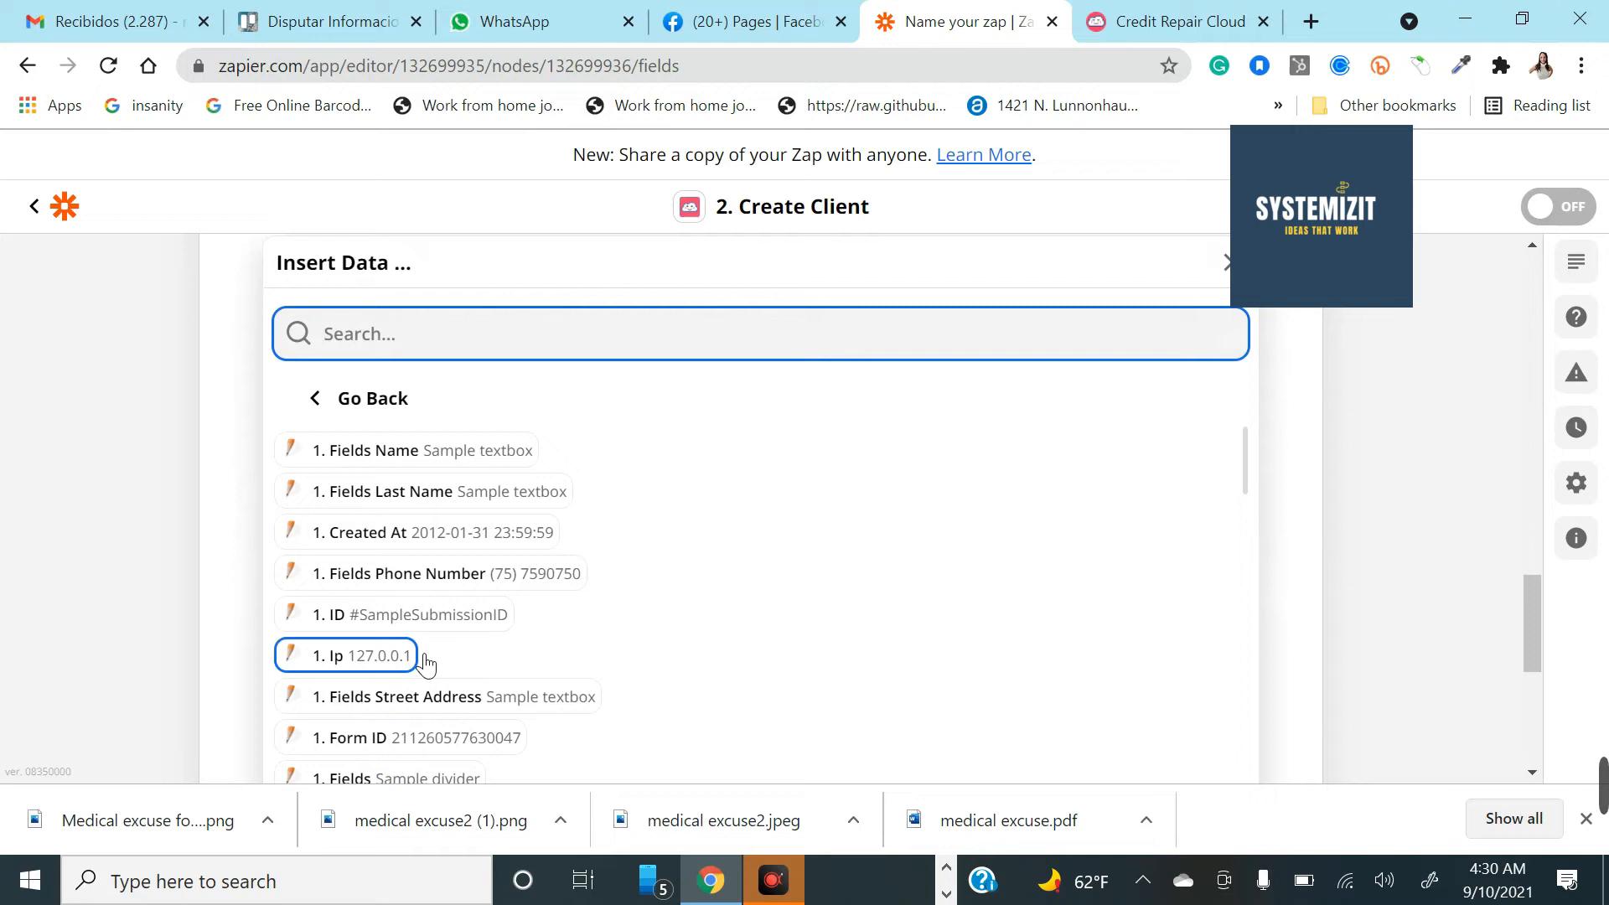
scroll(424, 663, down, 10)
scroll(426, 665, up, 3)
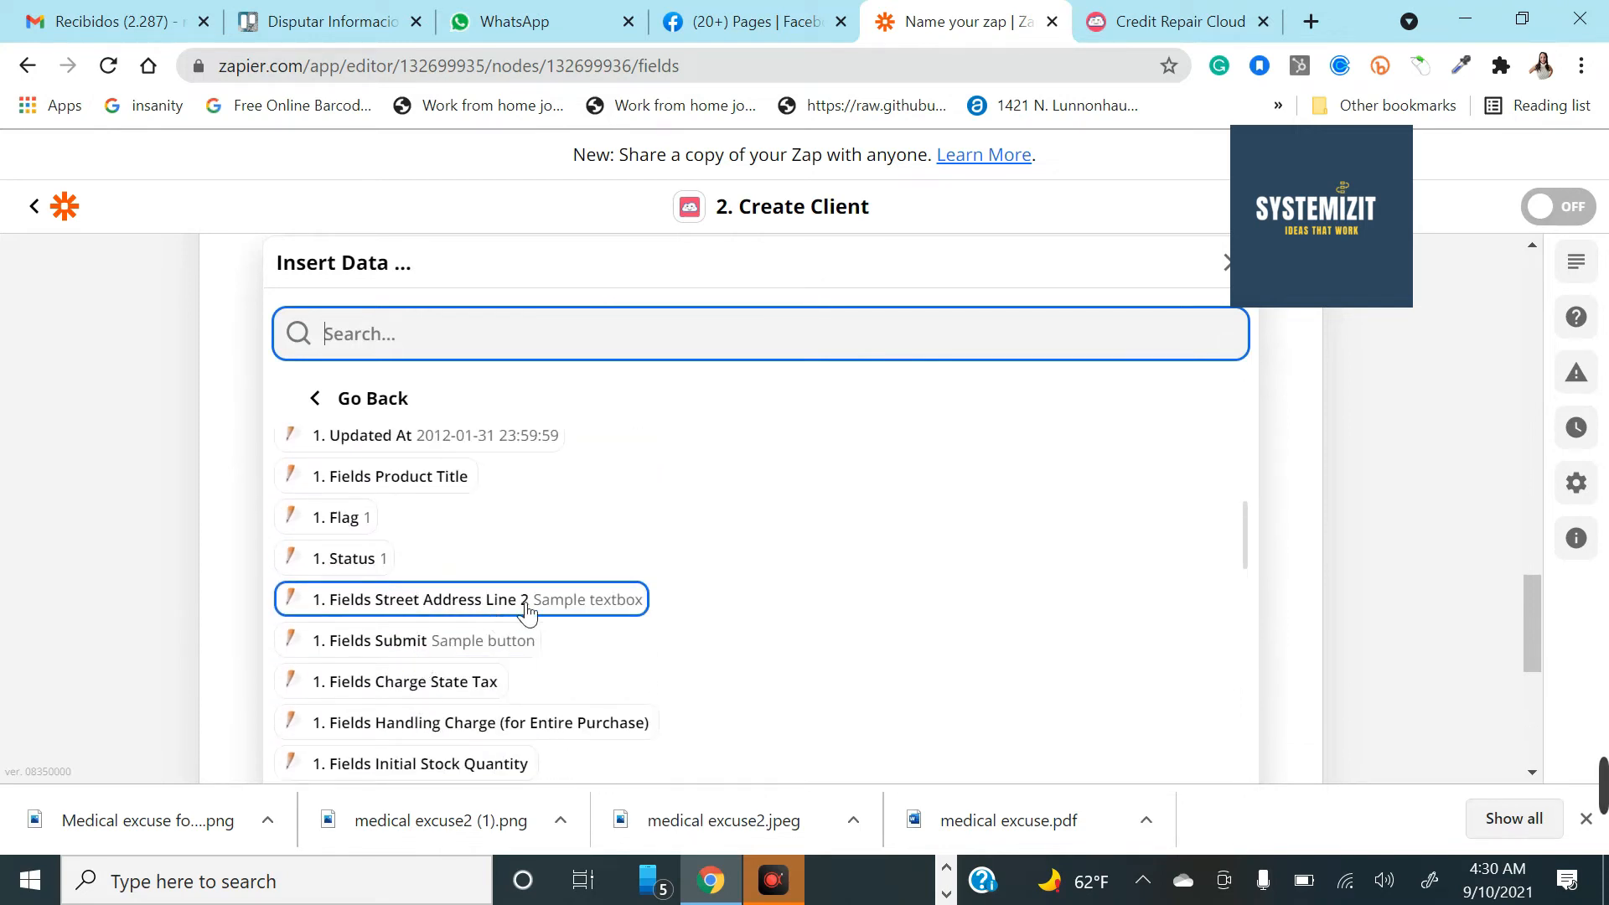
scroll(482, 662, down, 2)
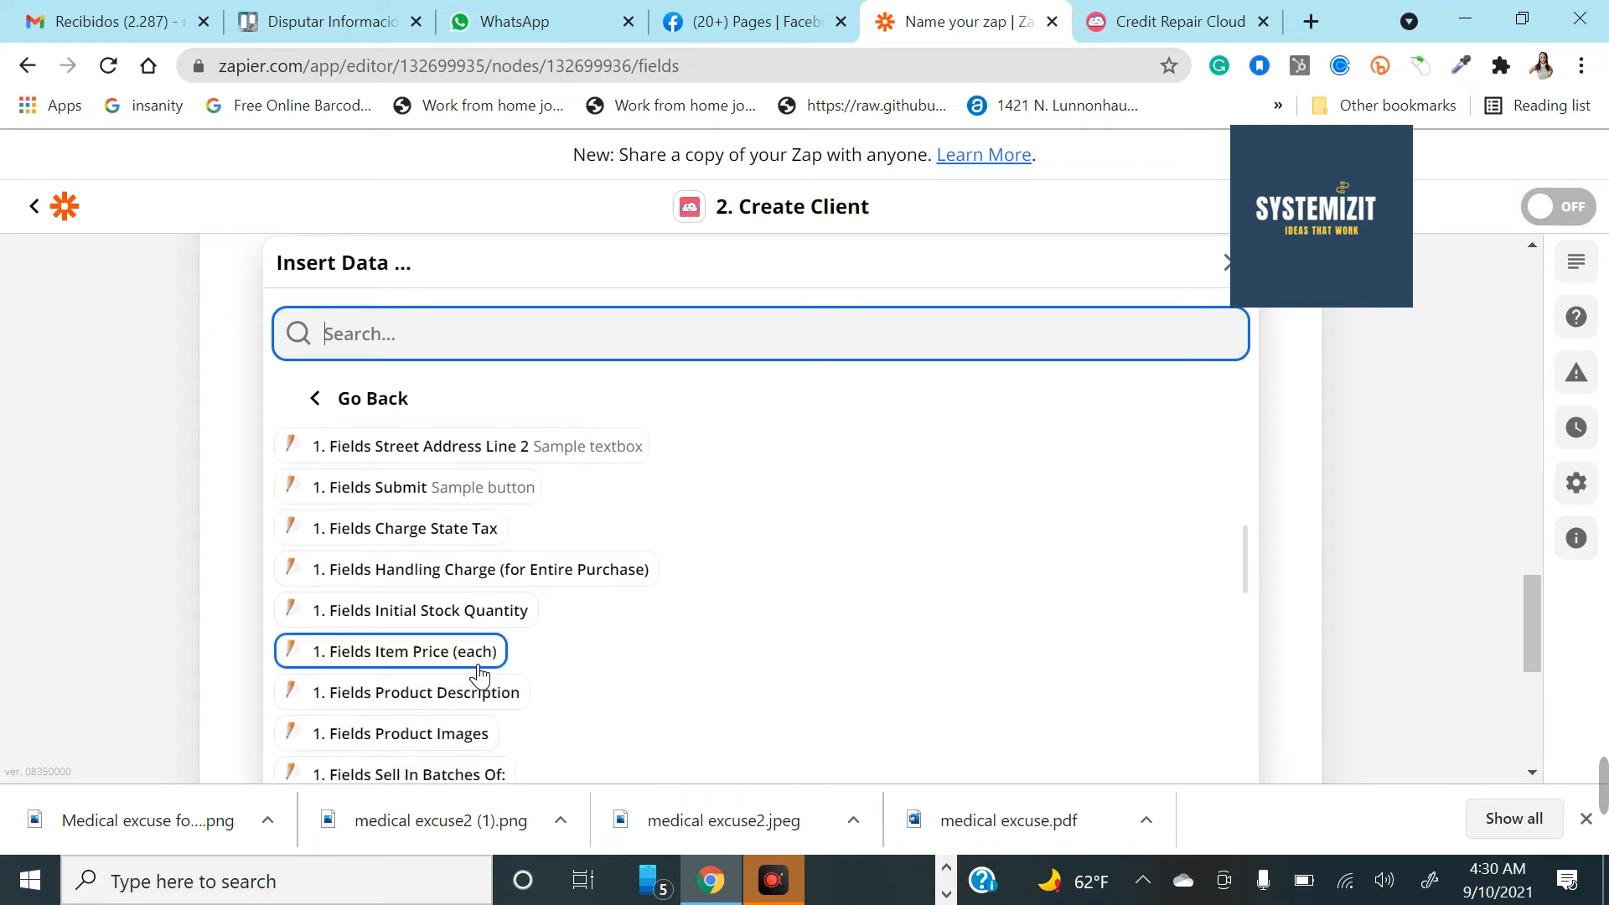
scroll(507, 702, down, 9)
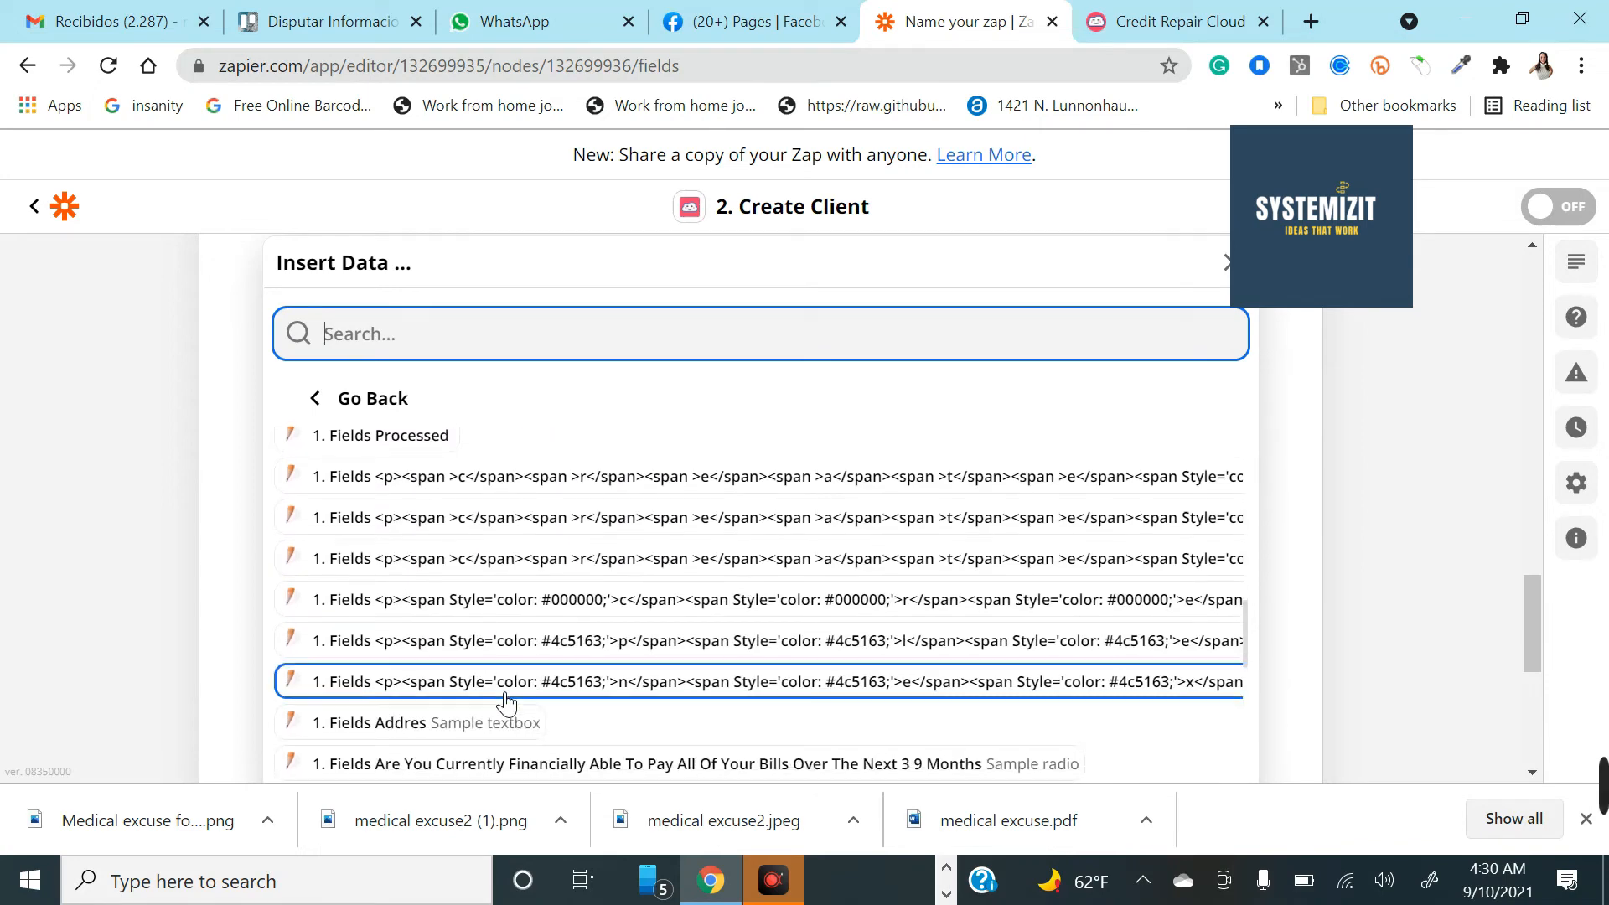
scroll(505, 702, up, 3)
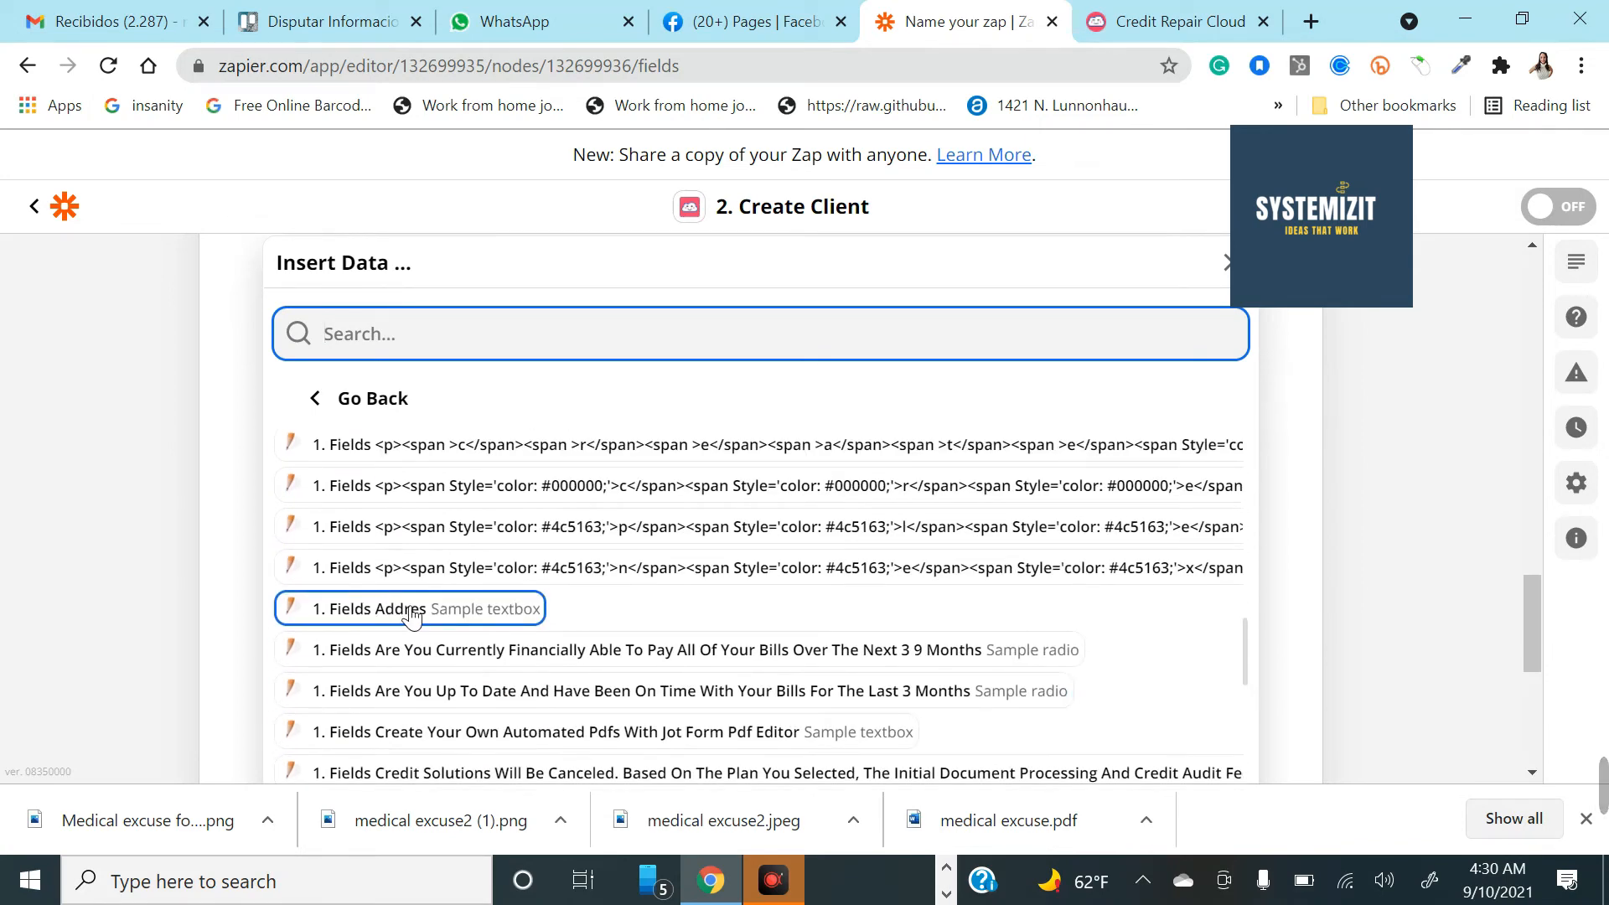
click(400, 610)
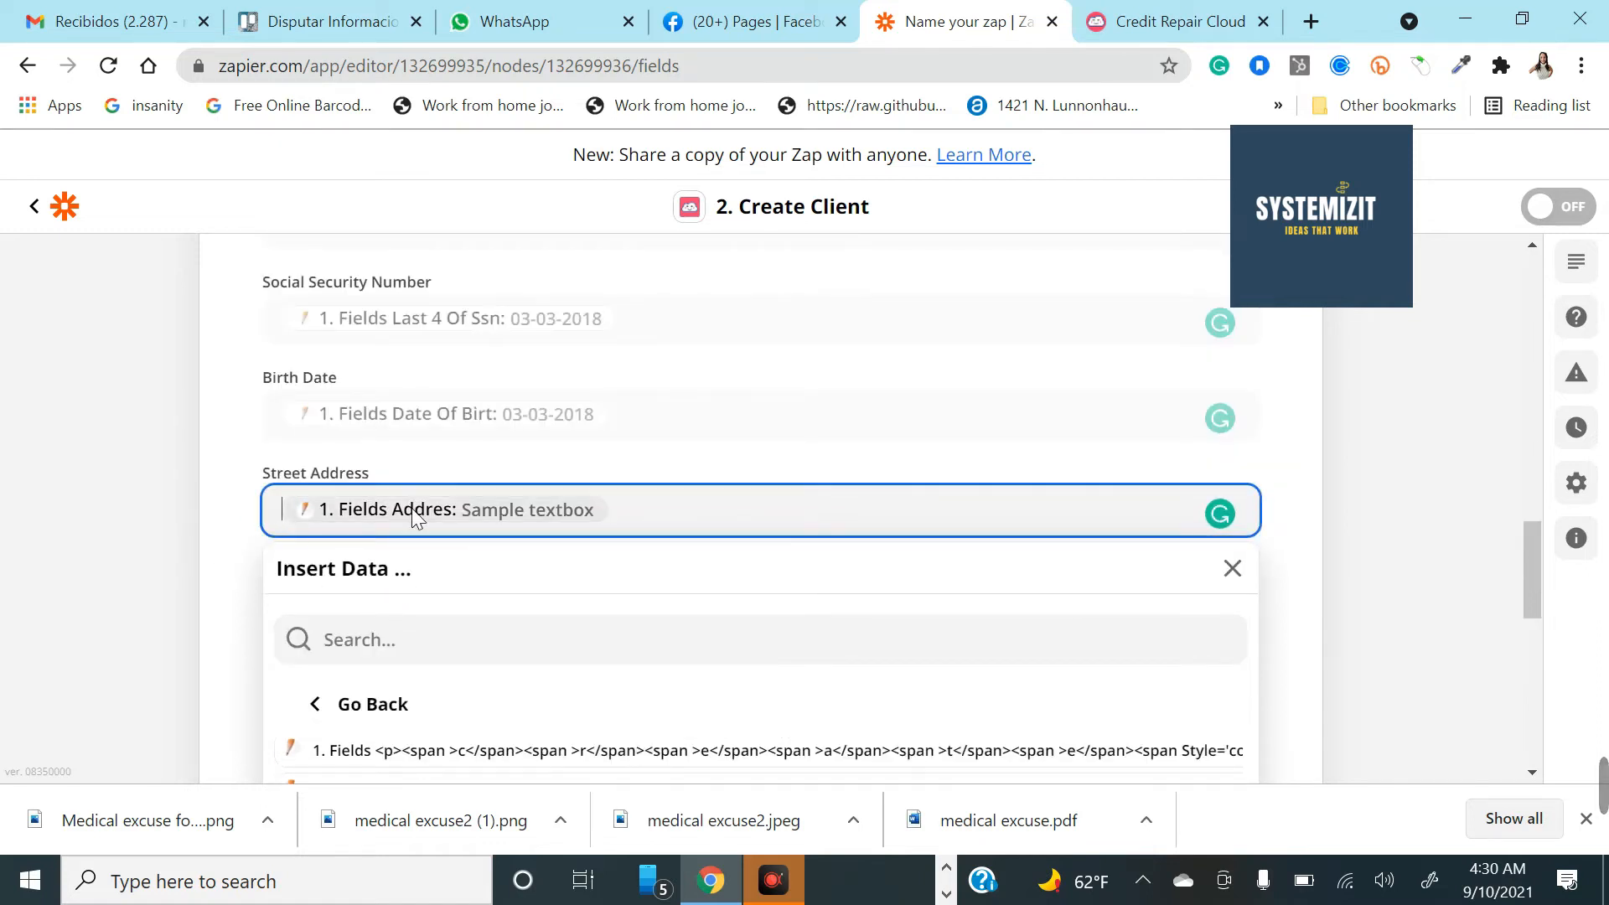
click(250, 528)
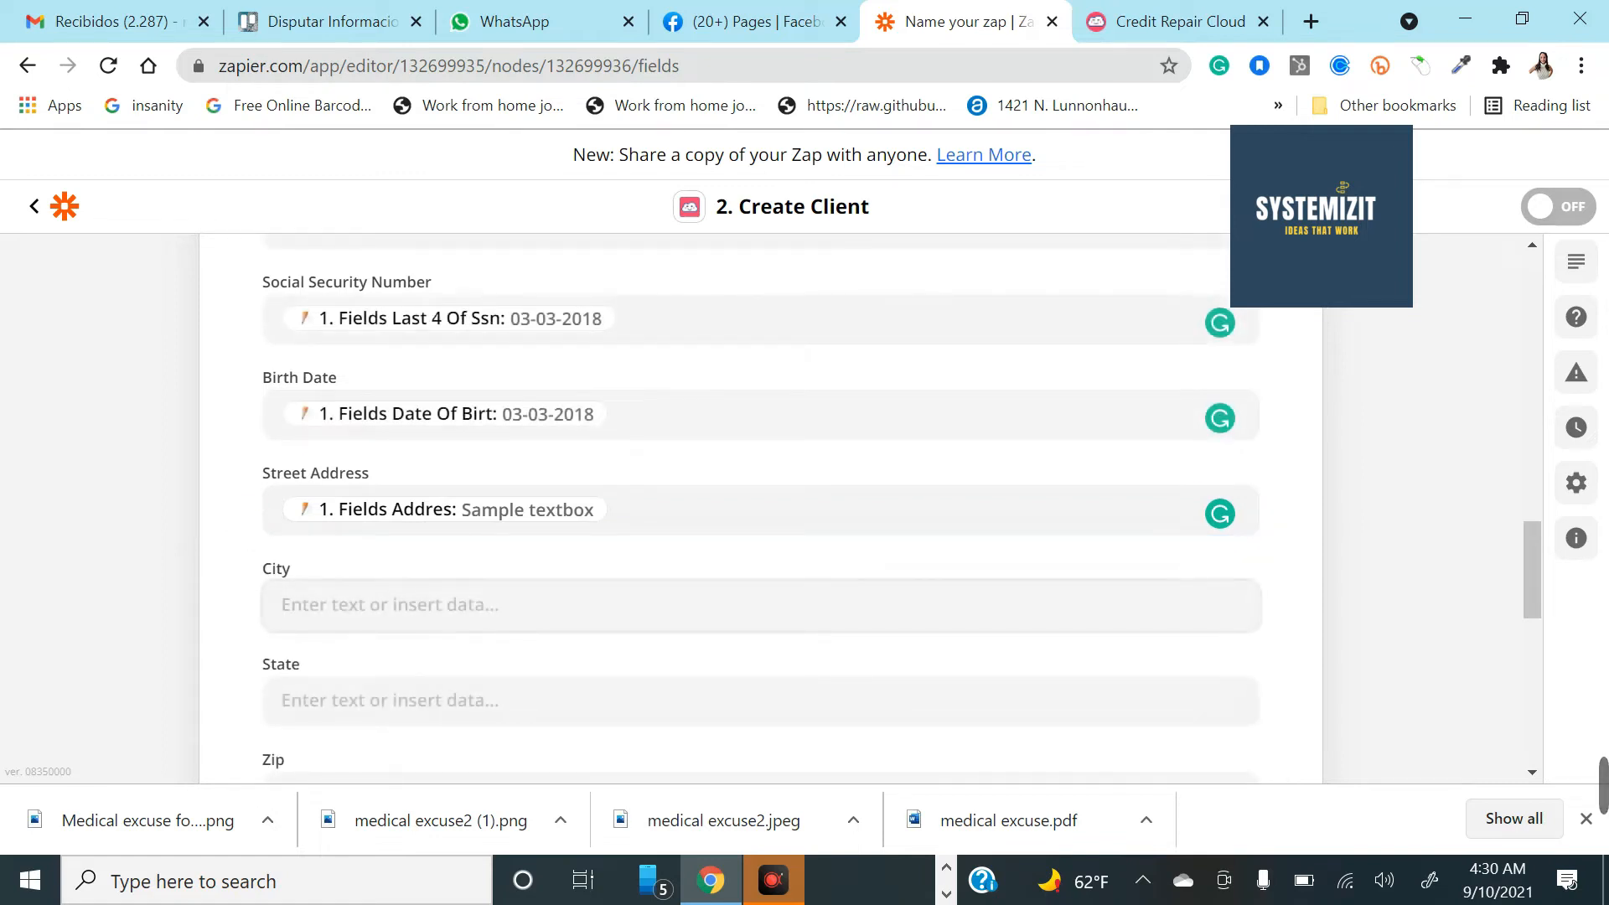
Step: Look through the full list of JotForm submission data for a value matching the City field
click(364, 600)
scroll(242, 578, down, 2)
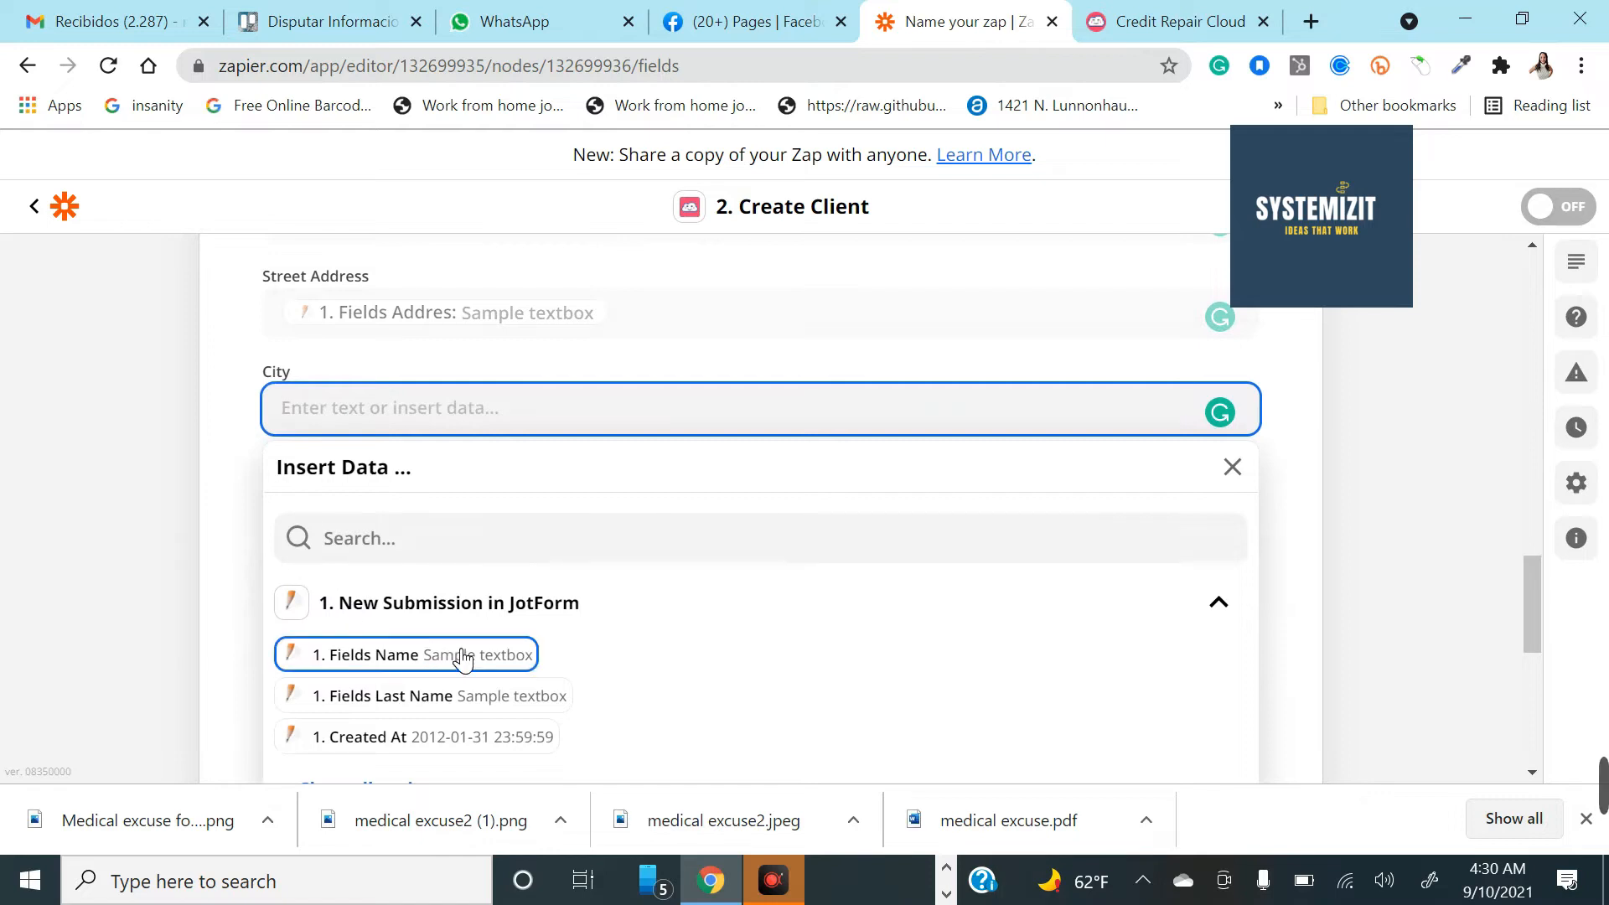
scroll(462, 658, down, 2)
scroll(334, 465, up, 1)
scroll(348, 570, down, 1)
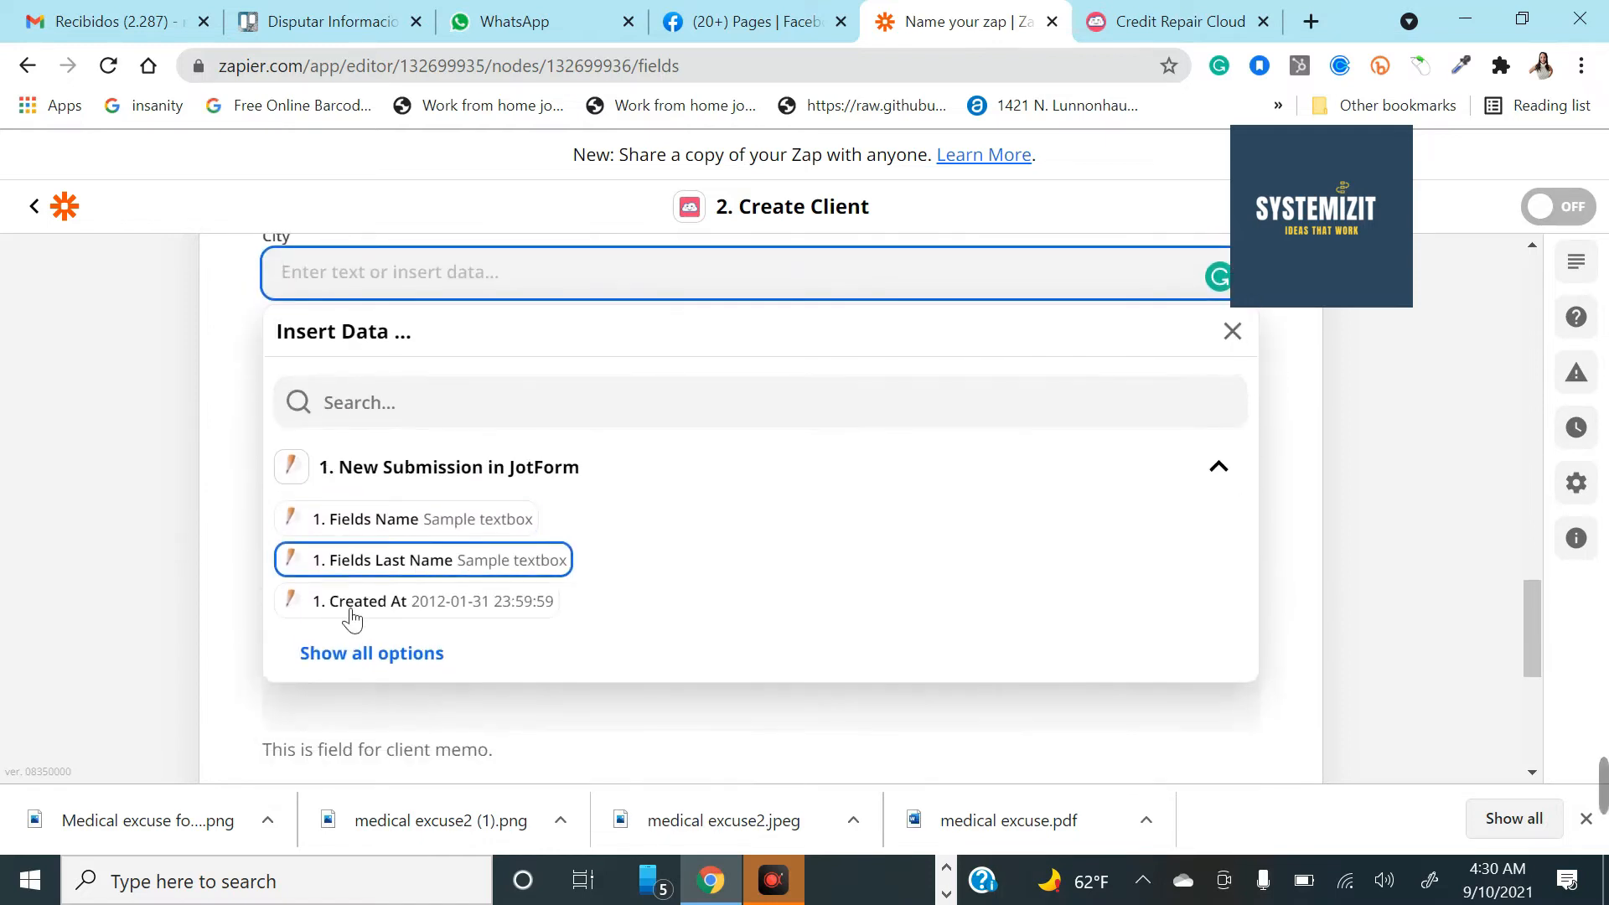
click(412, 668)
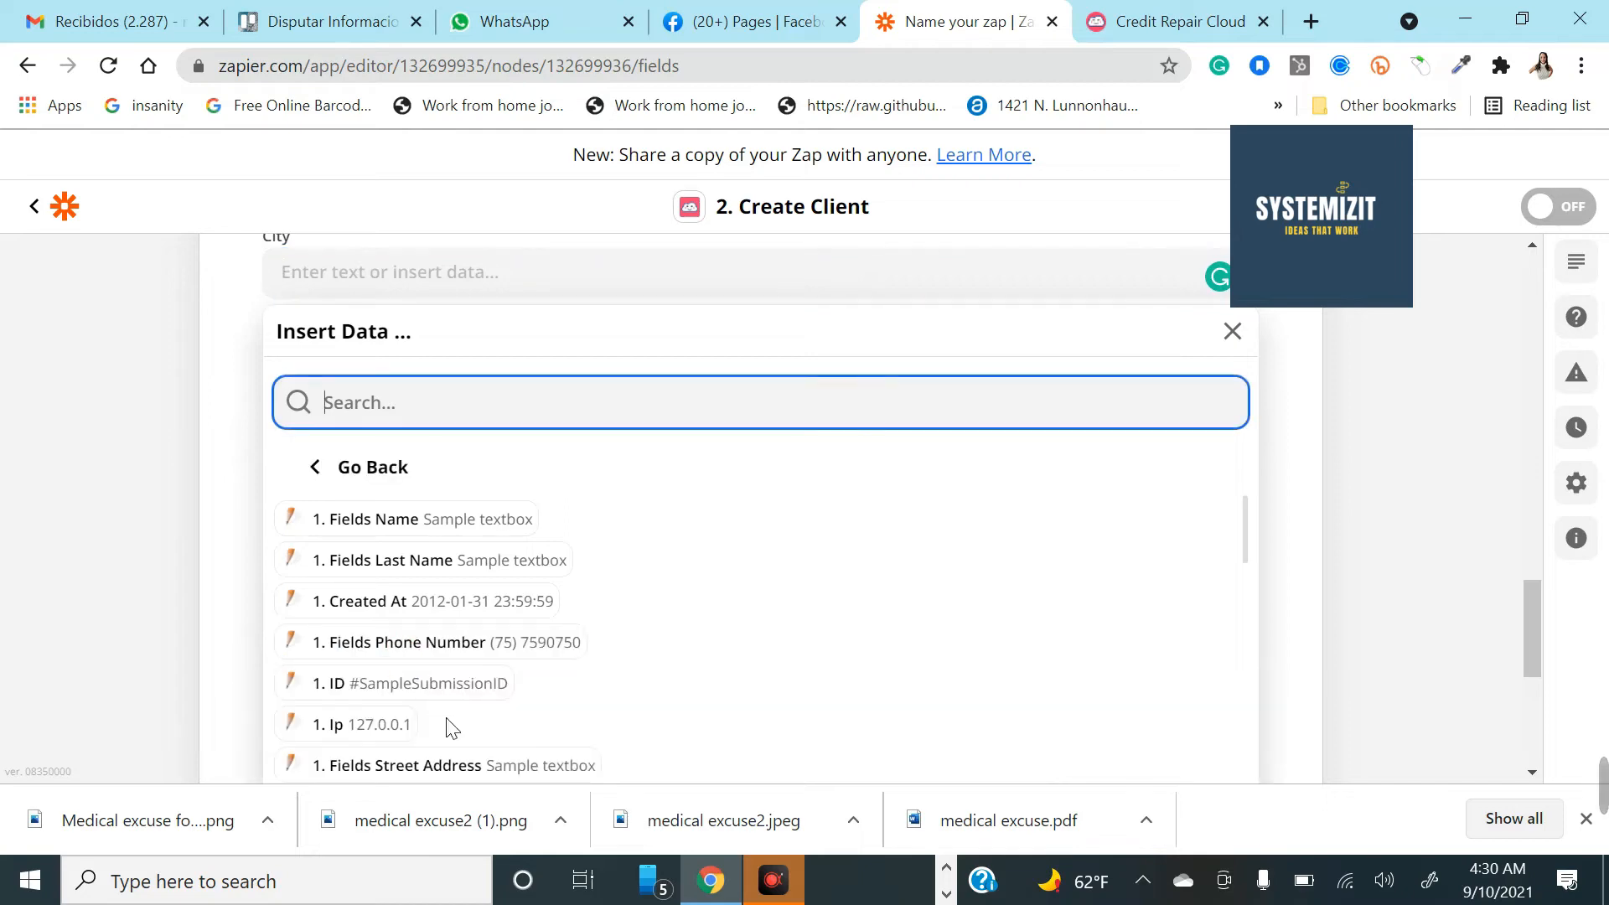
scroll(453, 726, down, 6)
scroll(462, 732, down, 10)
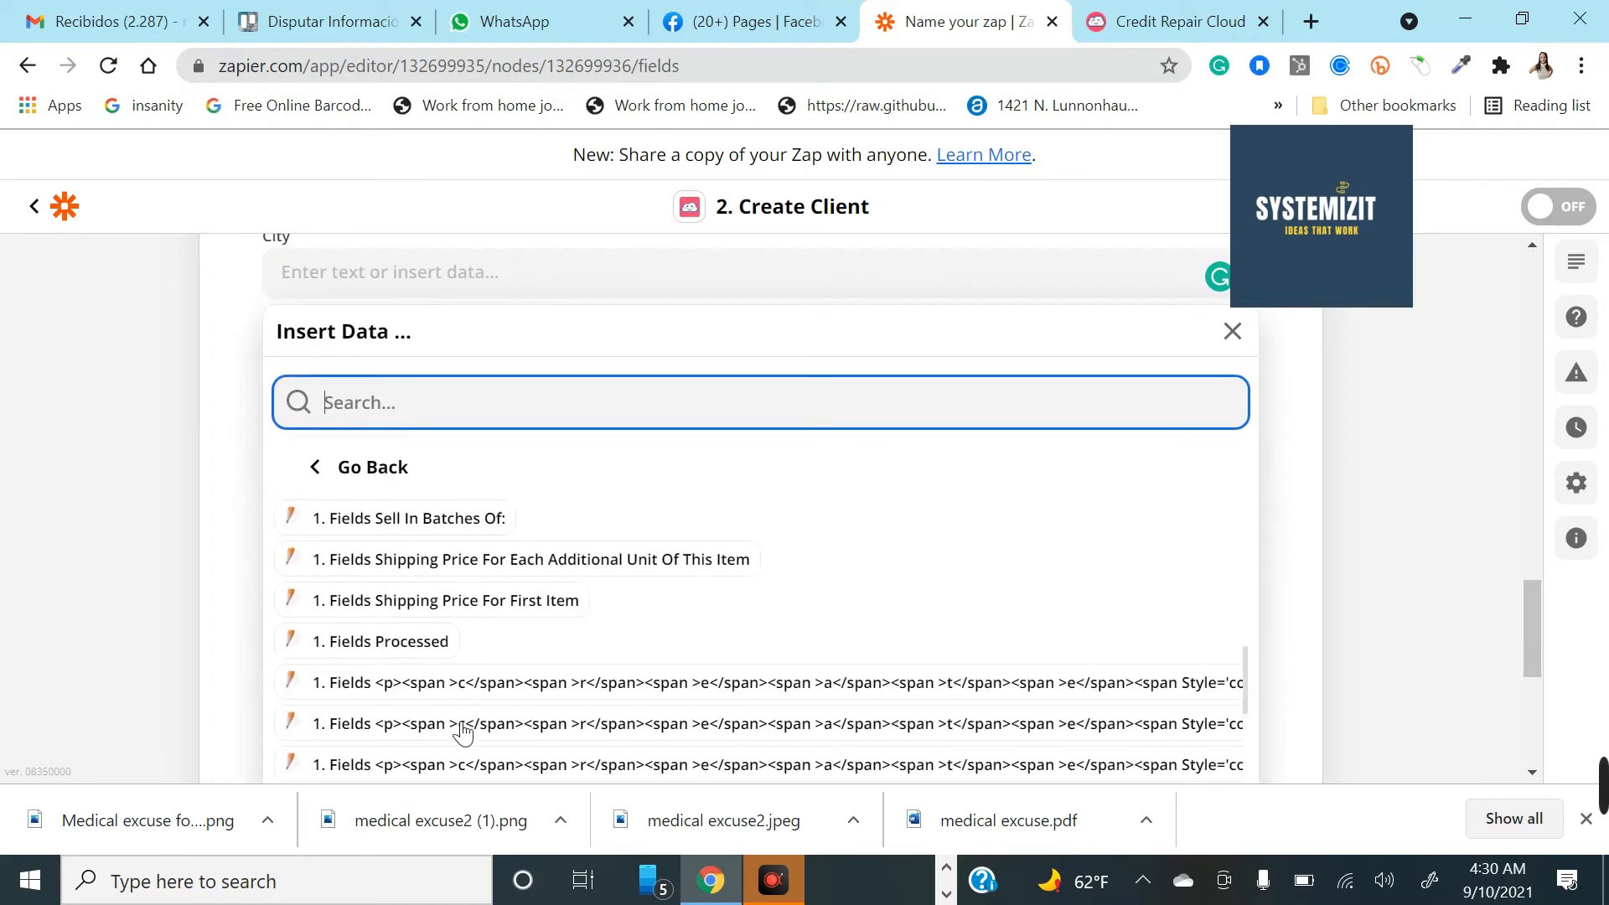
scroll(462, 733, down, 6)
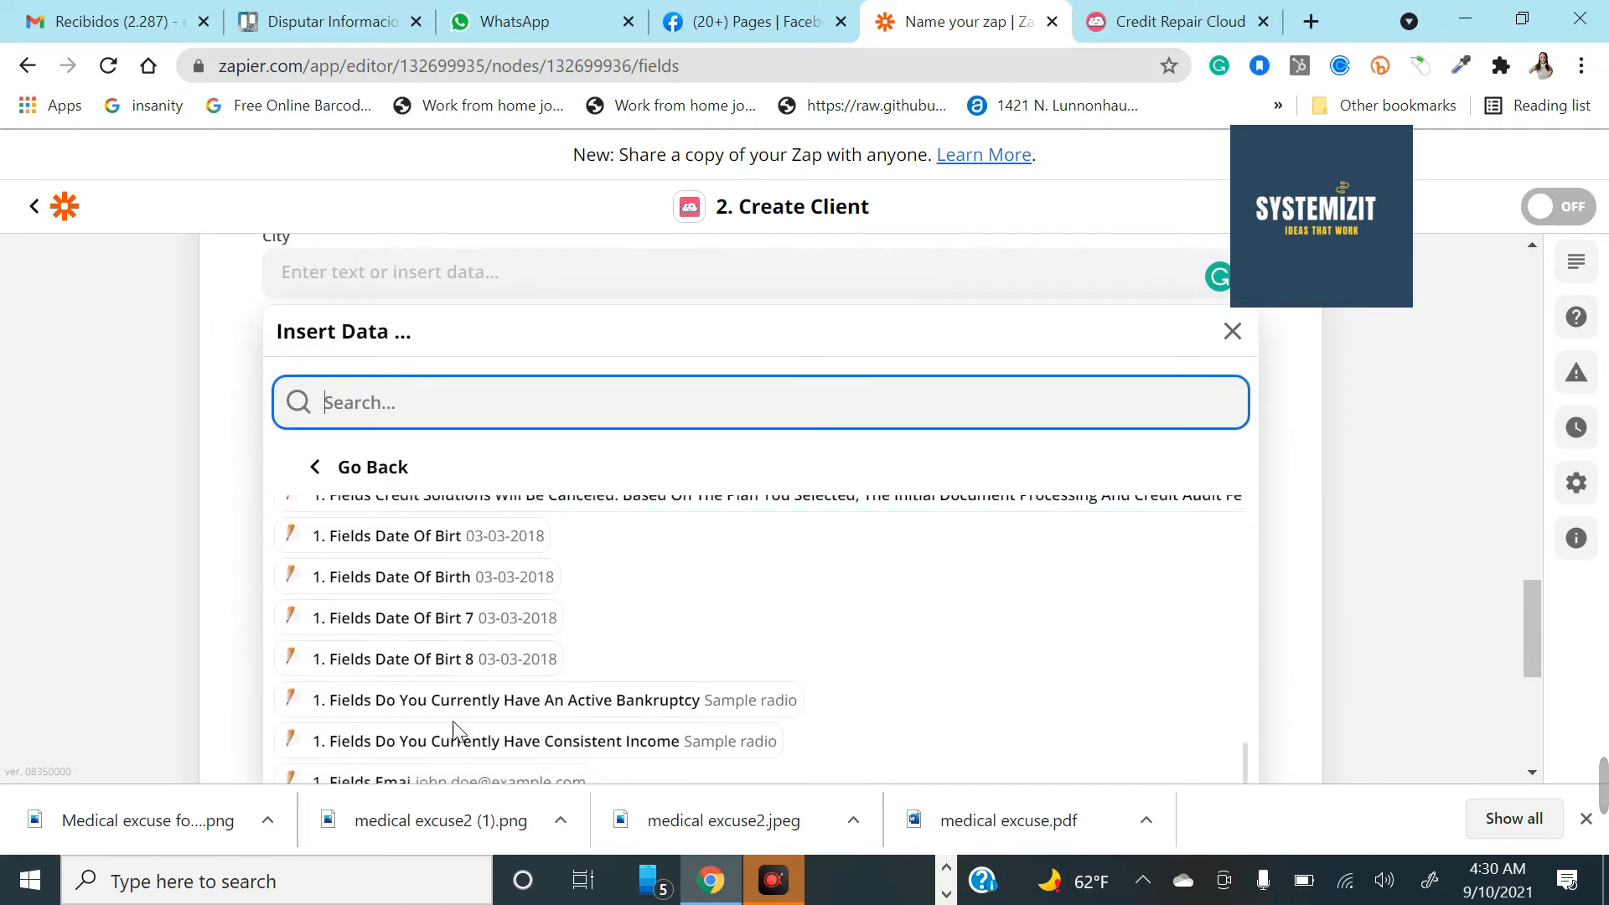
scroll(462, 733, down, 2)
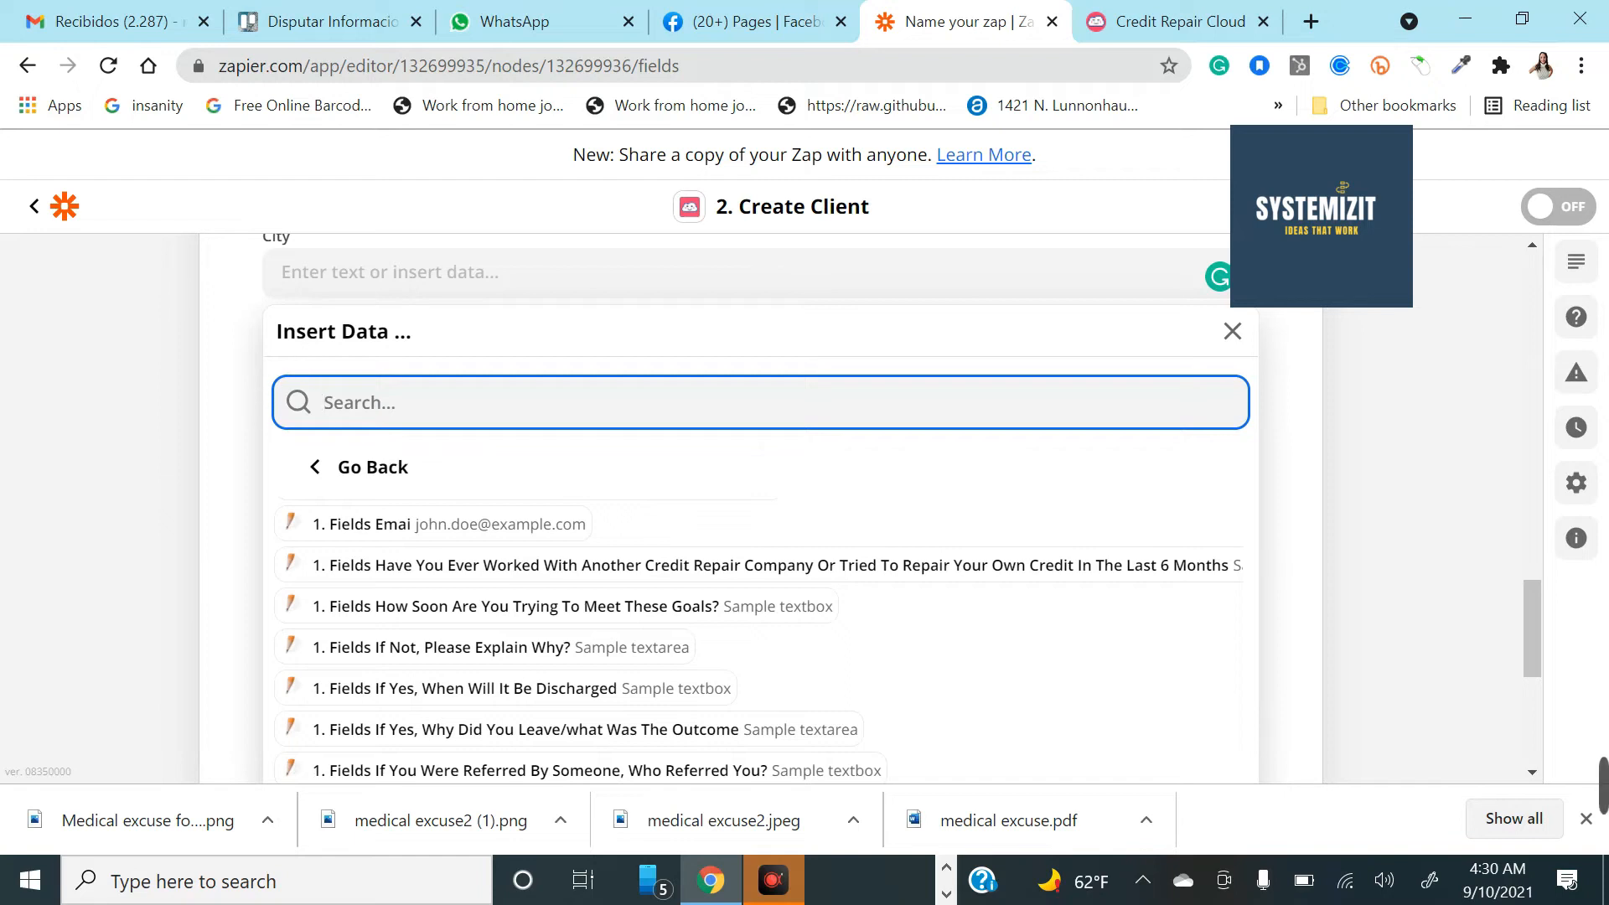
scroll(406, 621, down, 3)
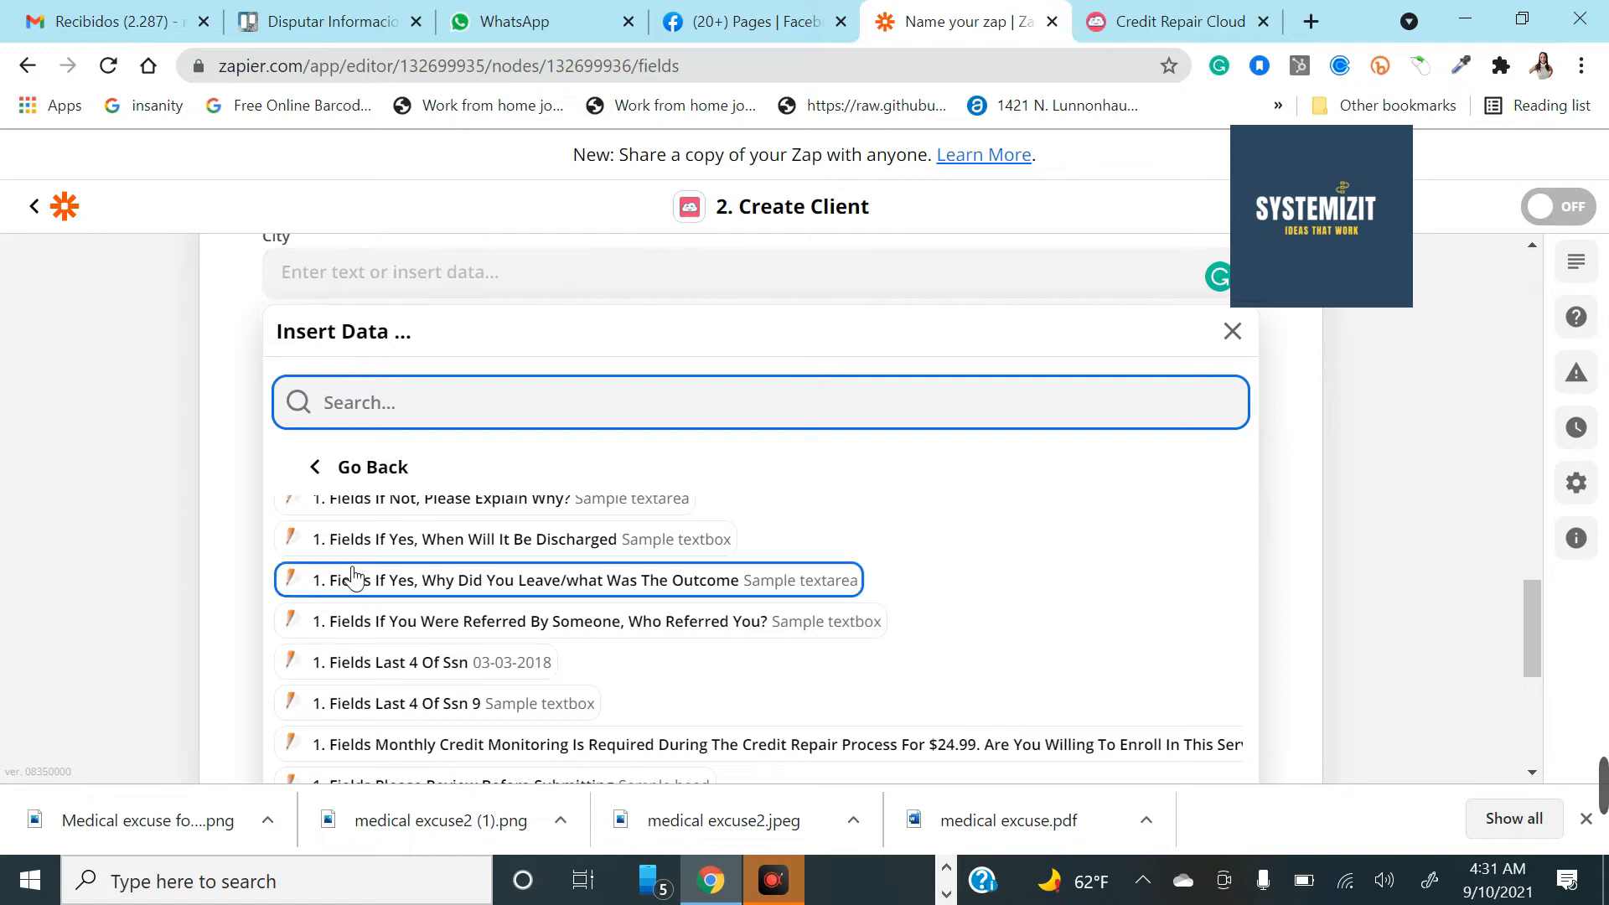
scroll(419, 670, down, 3)
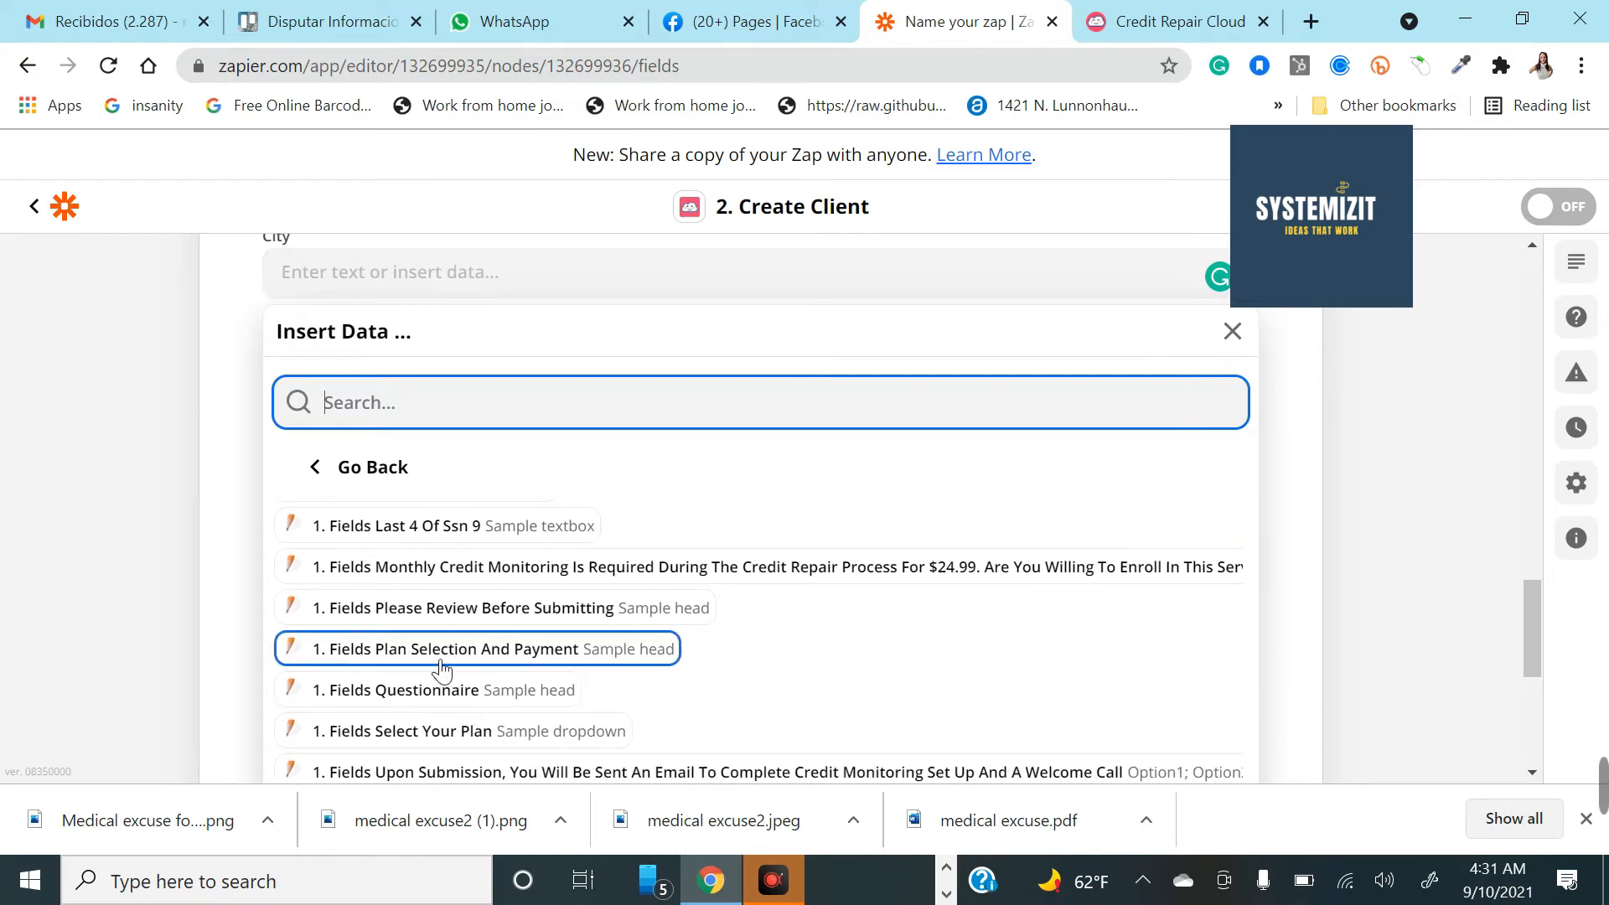
scroll(402, 721, down, 2)
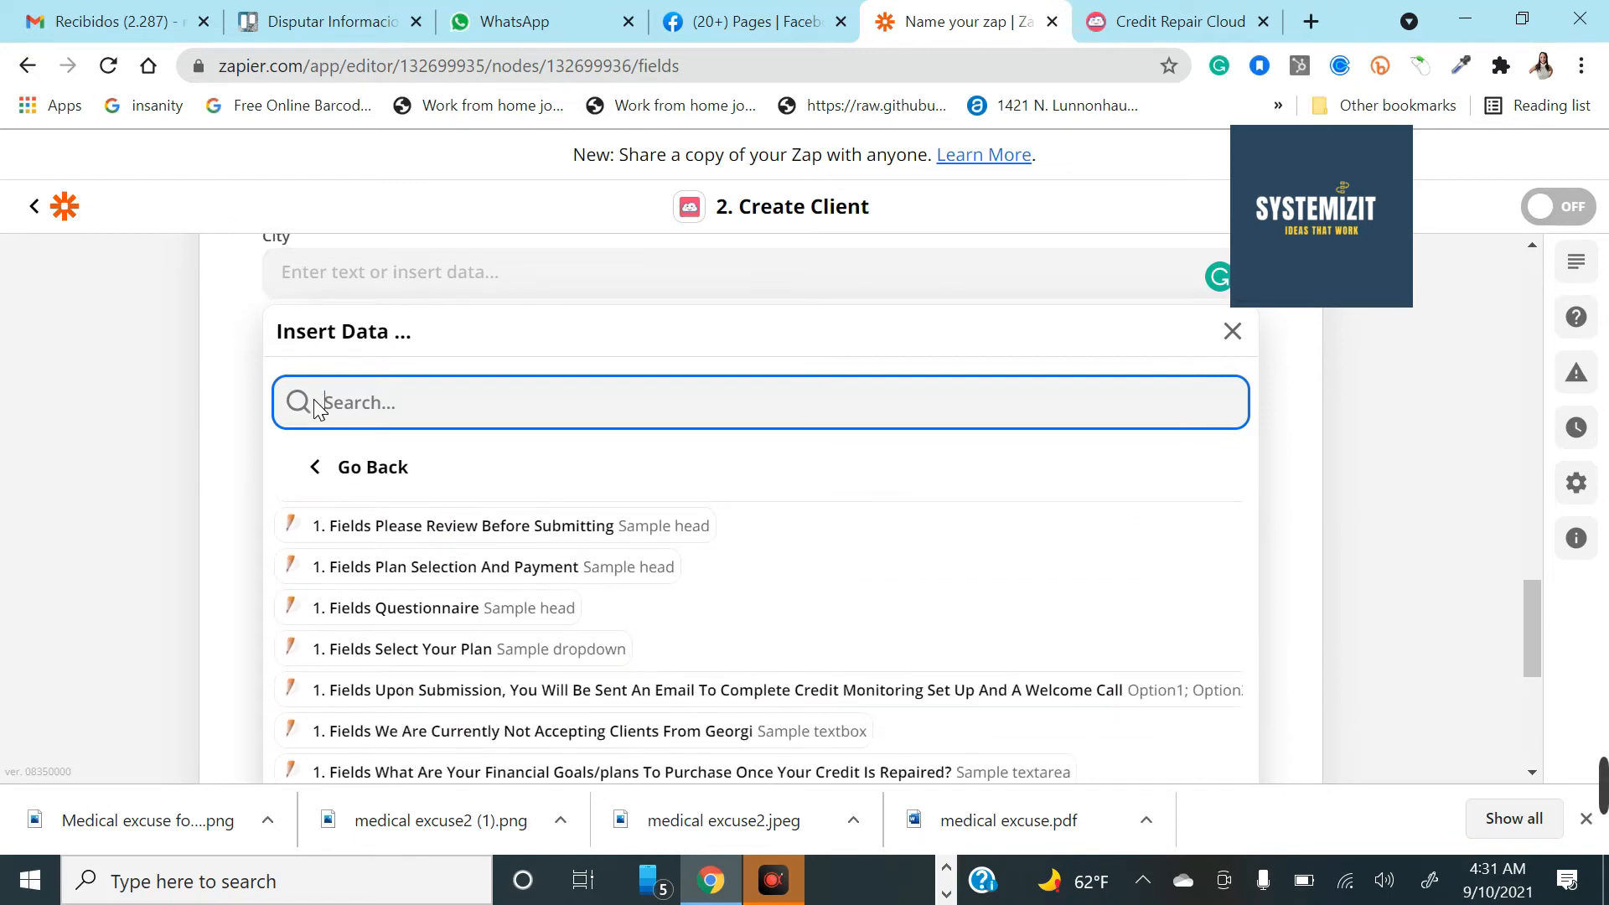
scroll(394, 649, down, 3)
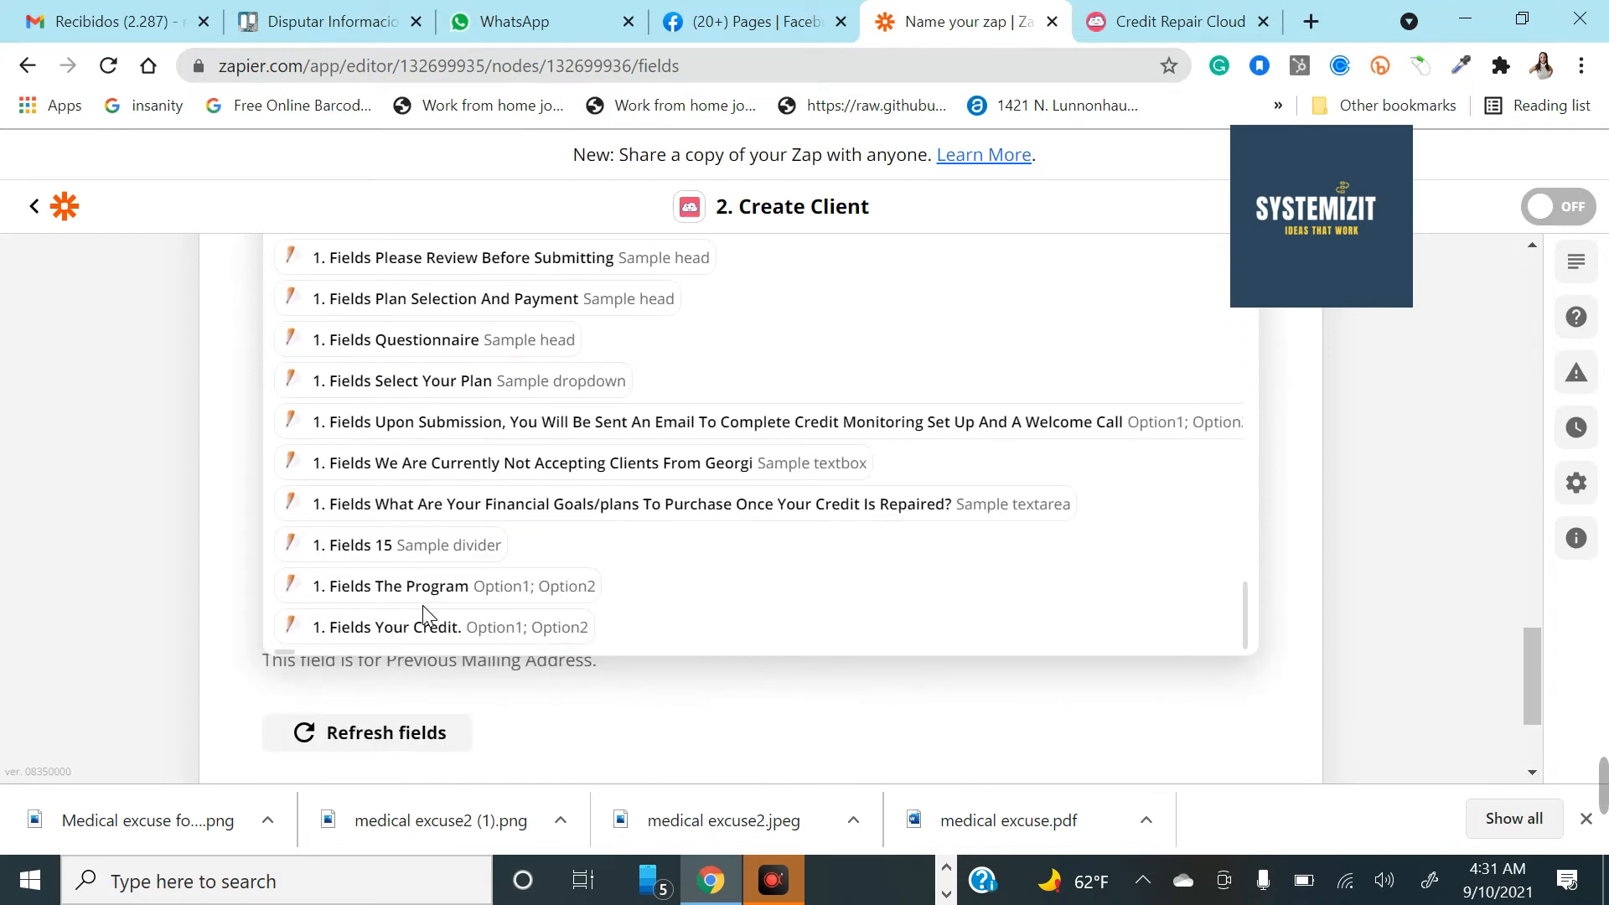
scroll(423, 608, up, 3)
scroll(223, 499, up, 2)
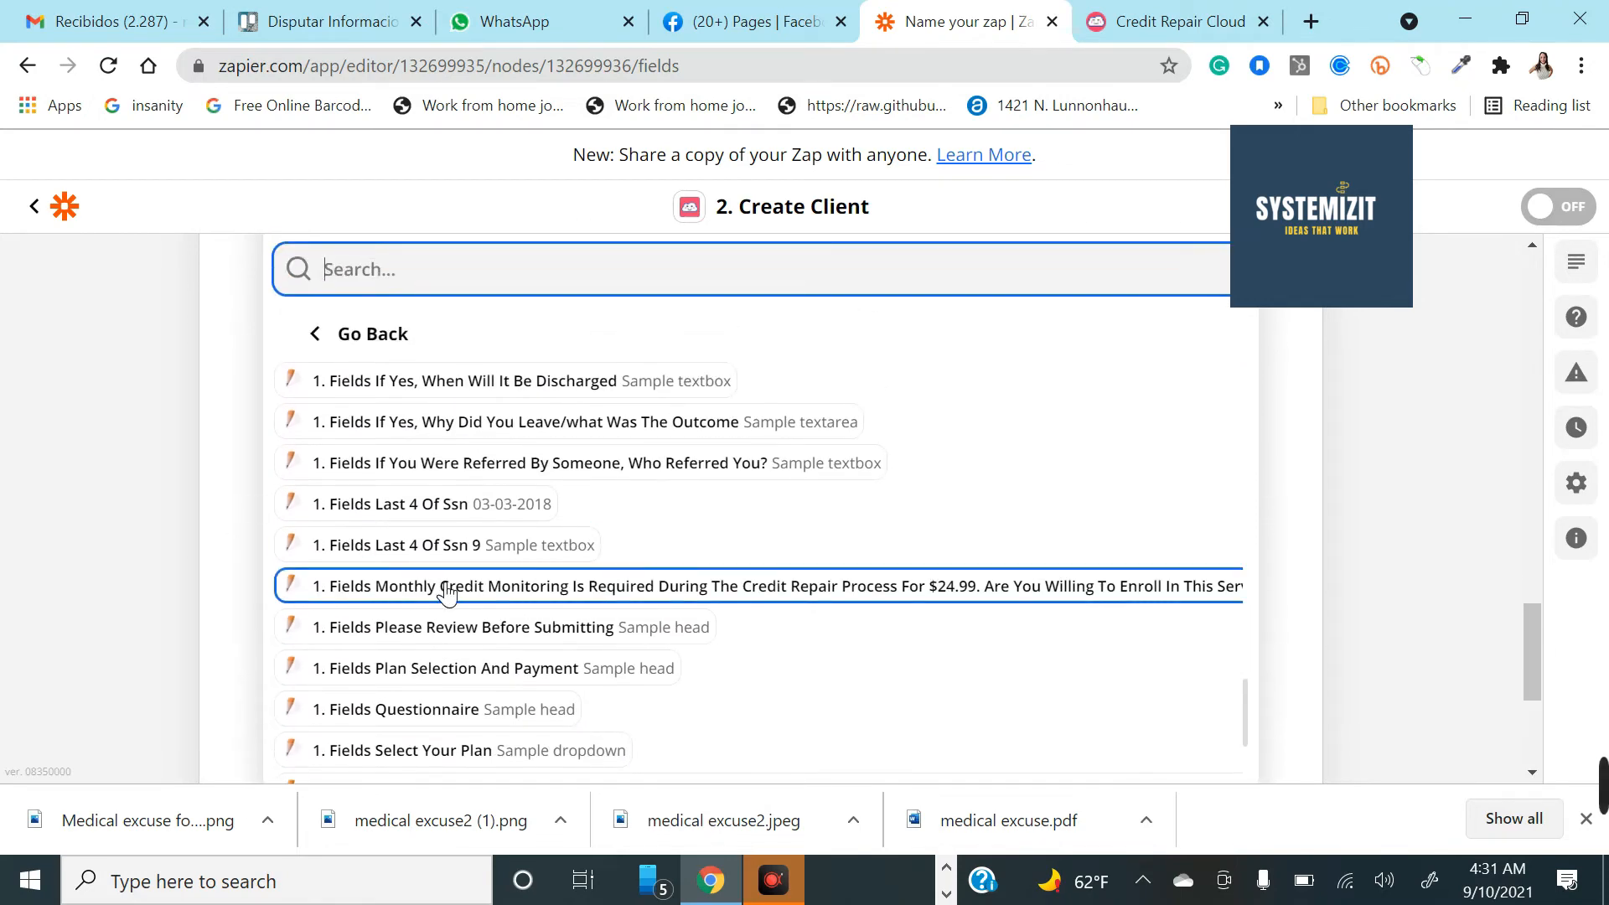
scroll(447, 591, up, 3)
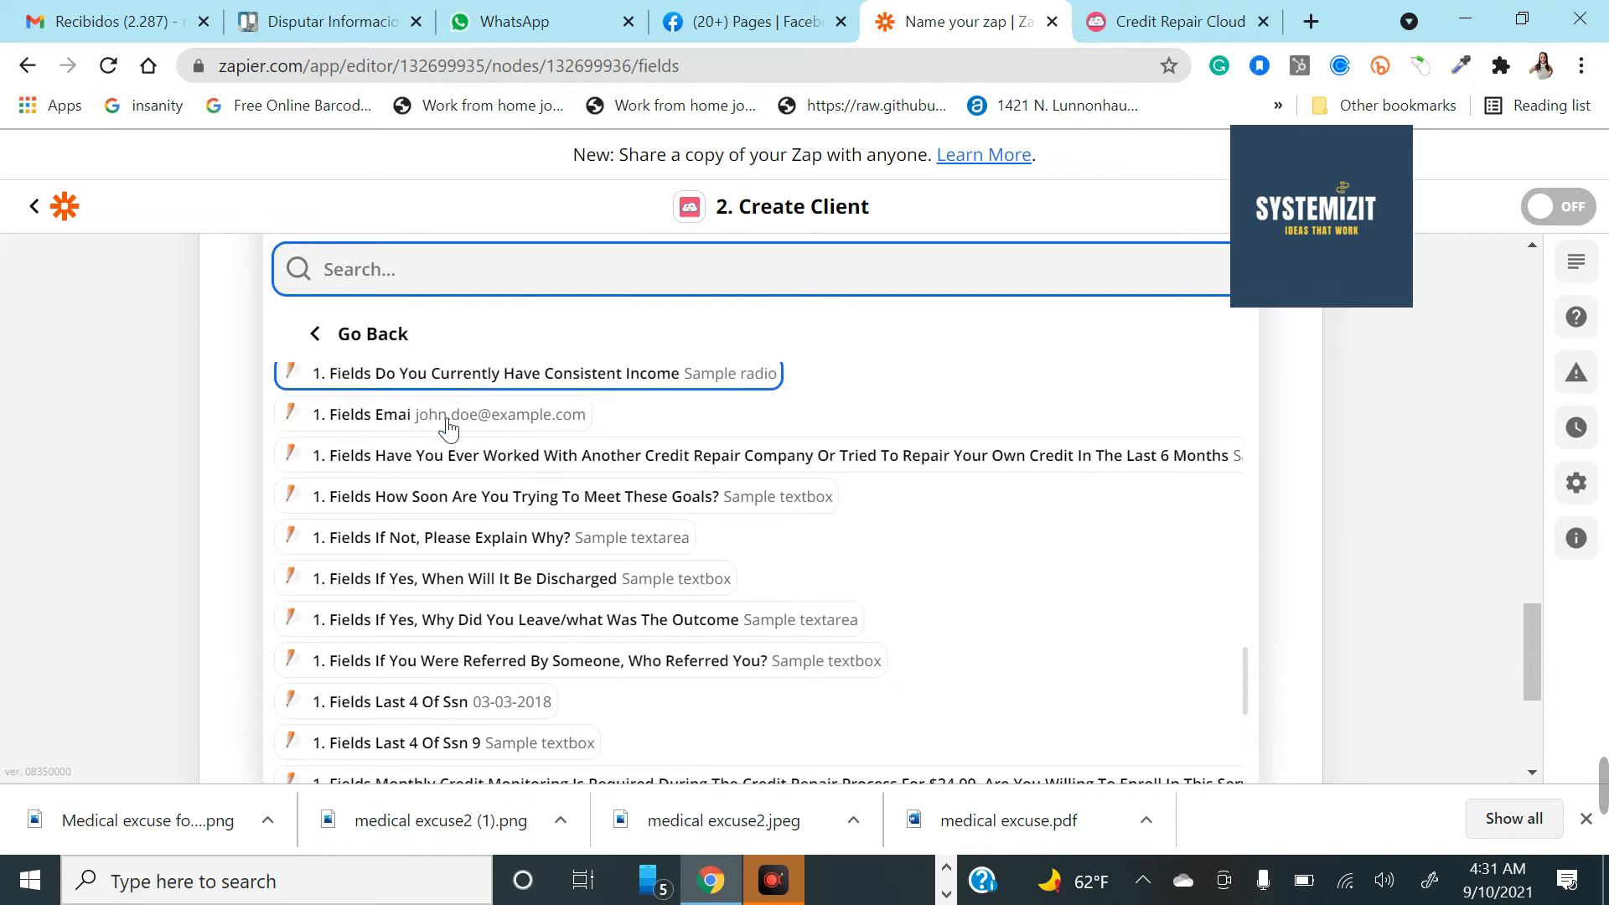
scroll(503, 558, up, 3)
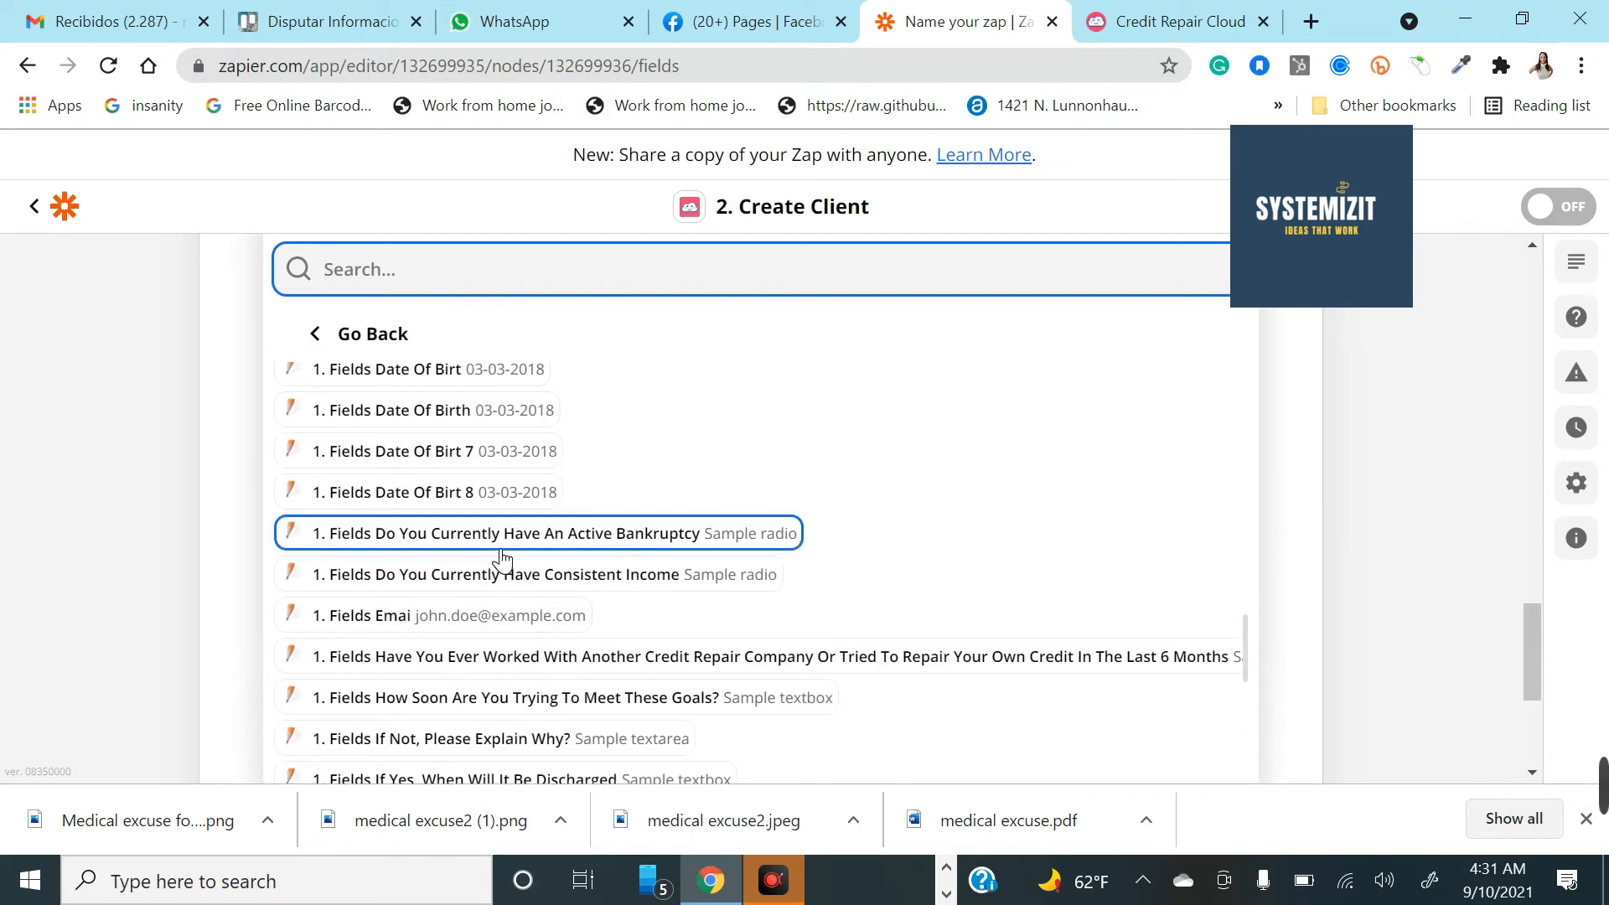
scroll(502, 558, up, 10)
scroll(502, 557, up, 7)
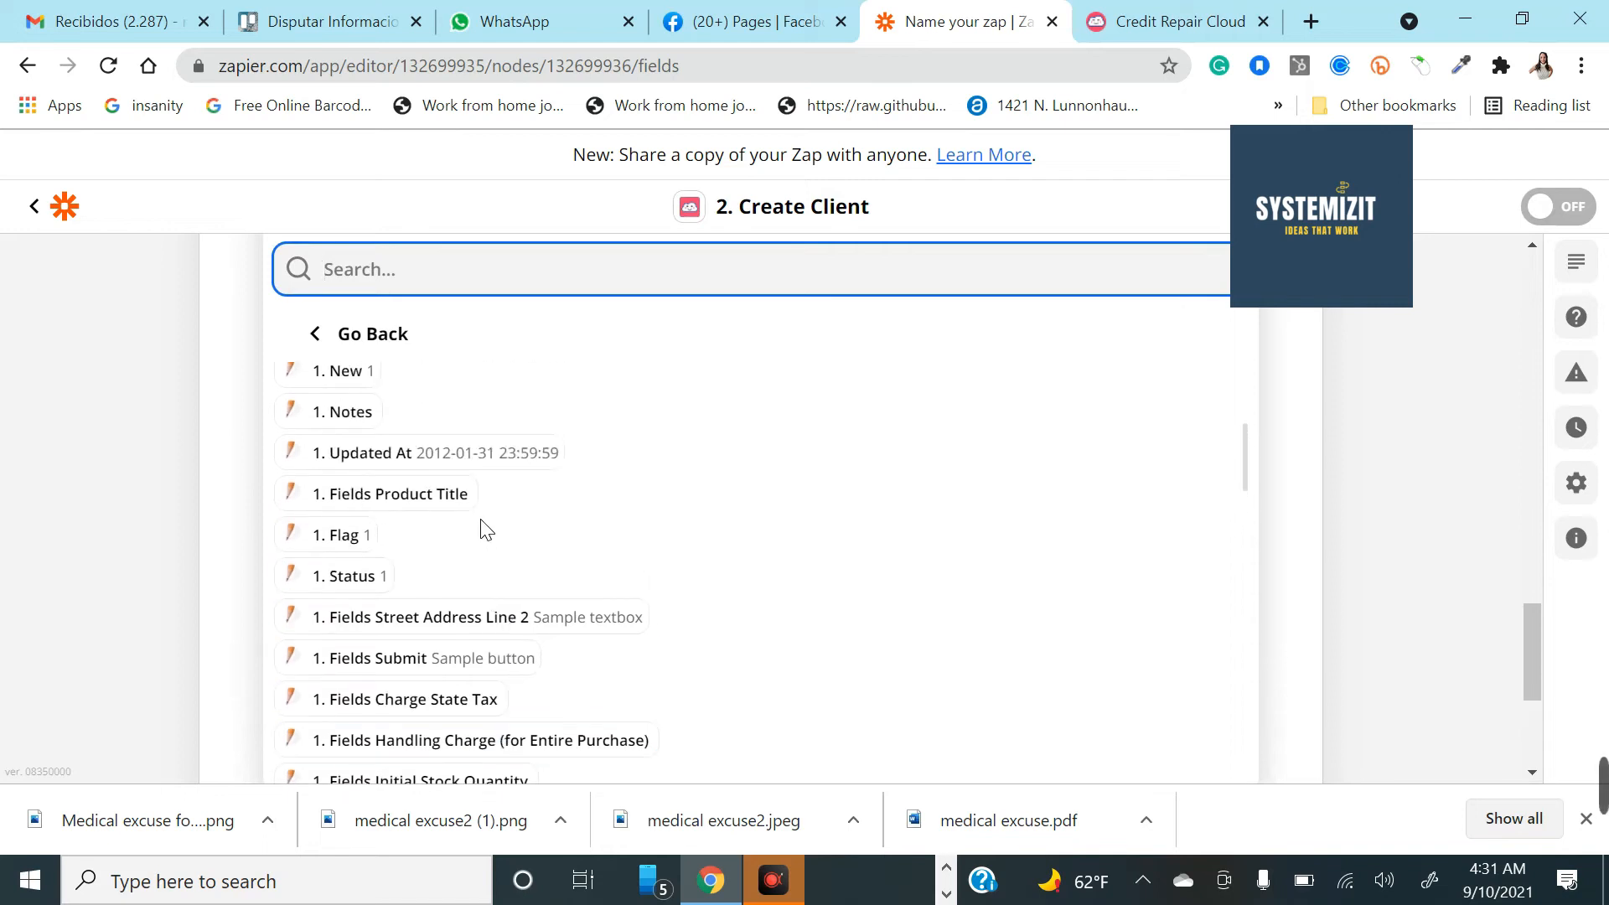
scroll(526, 620, up, 5)
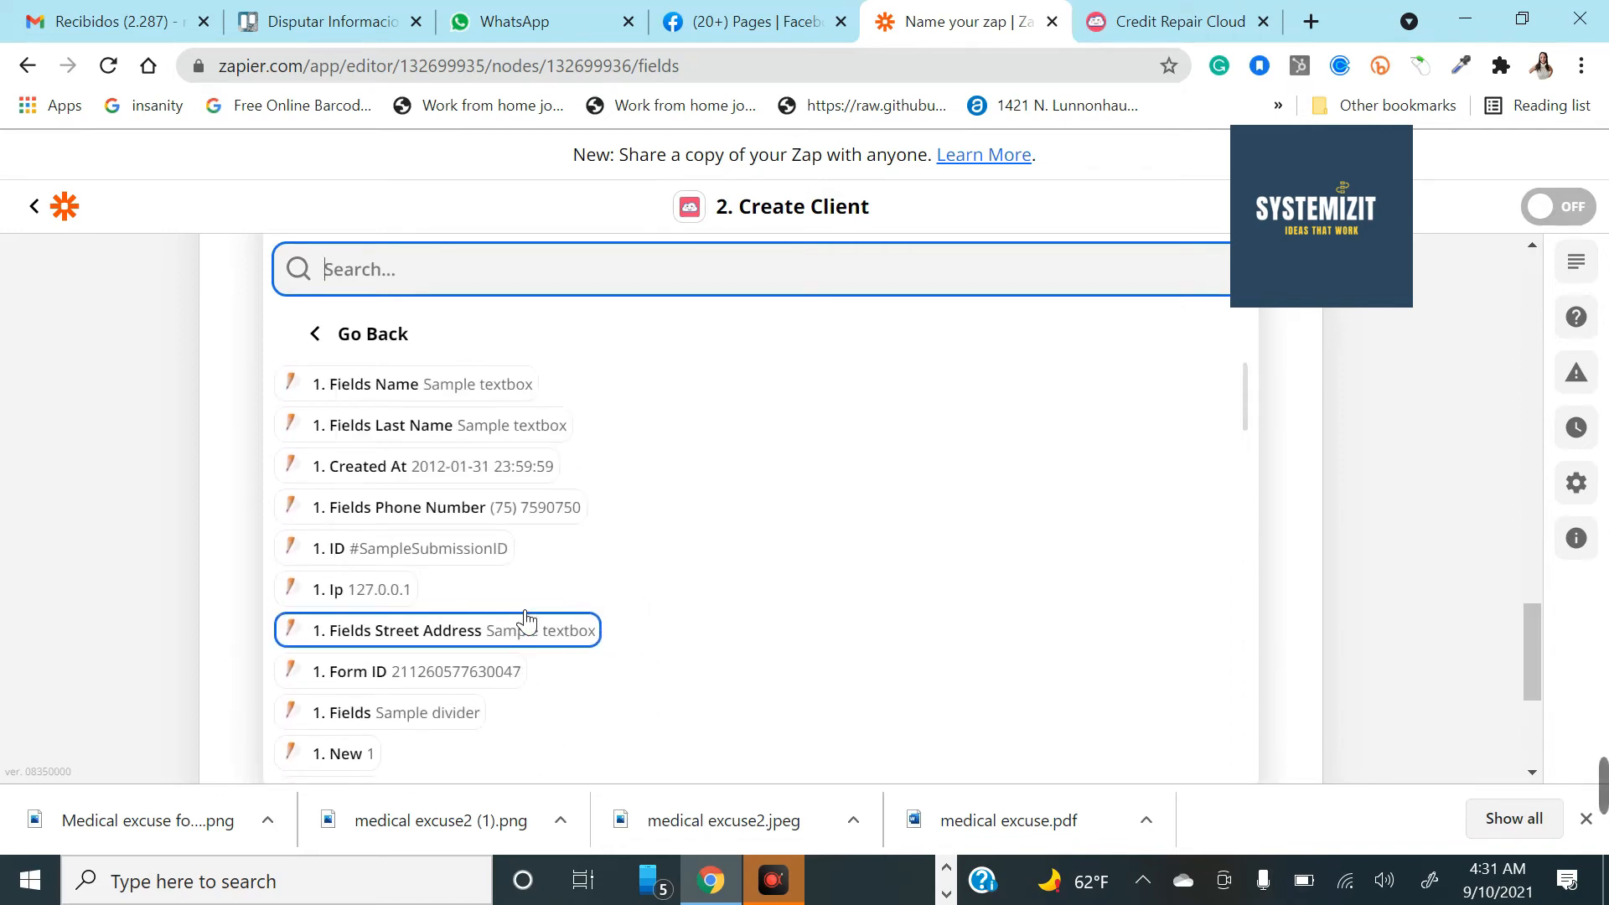
scroll(524, 620, down, 4)
scroll(527, 622, down, 4)
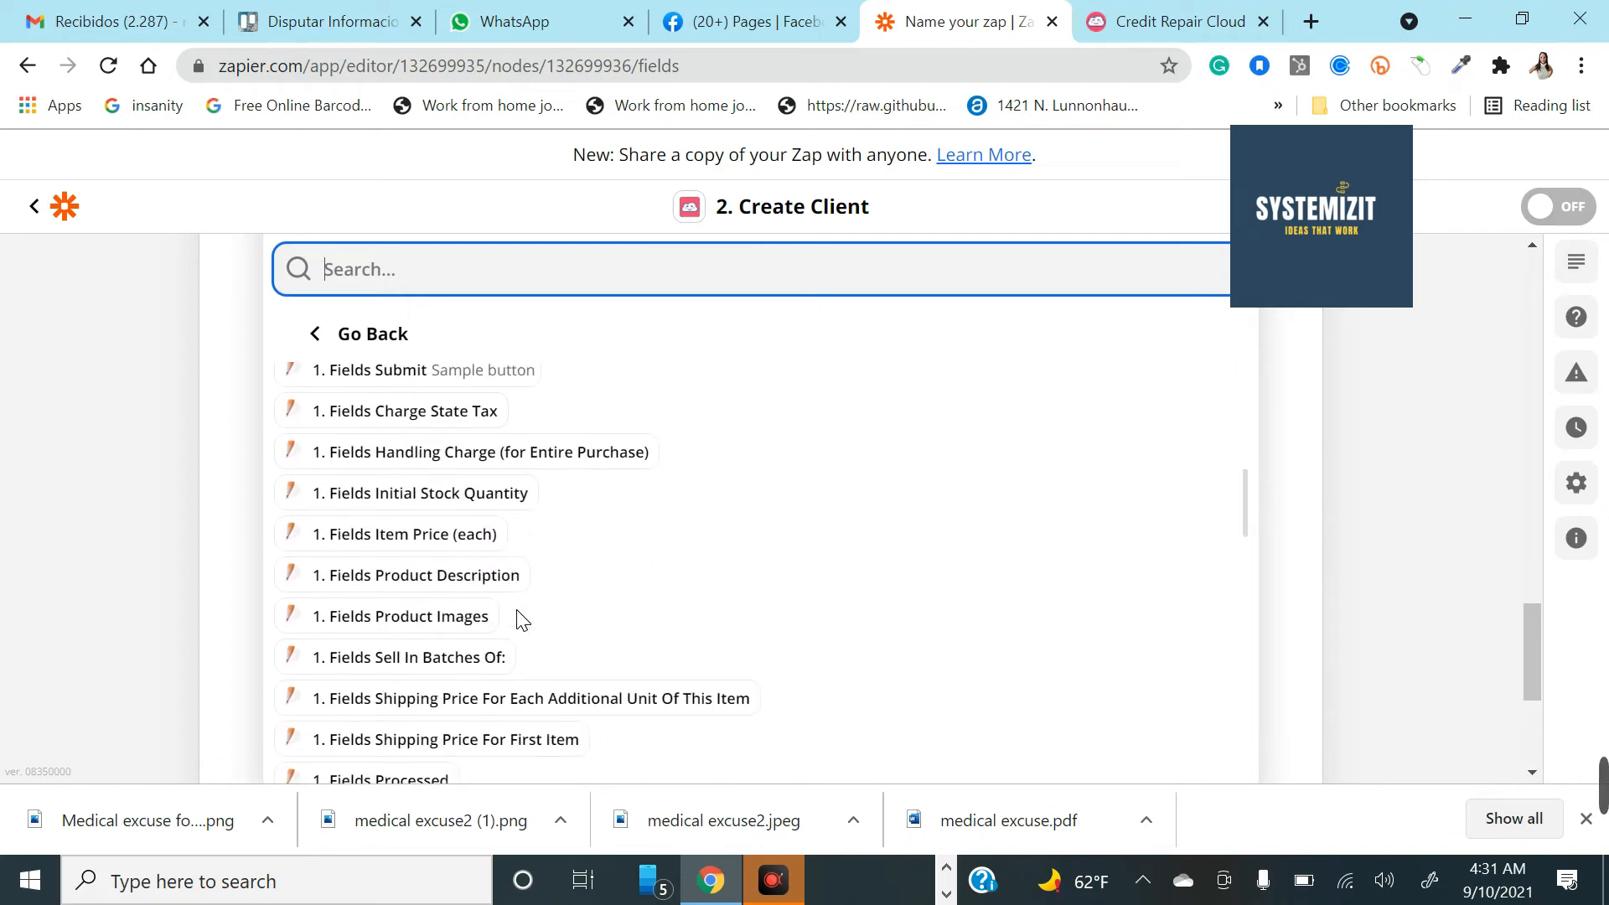
scroll(509, 548, down, 8)
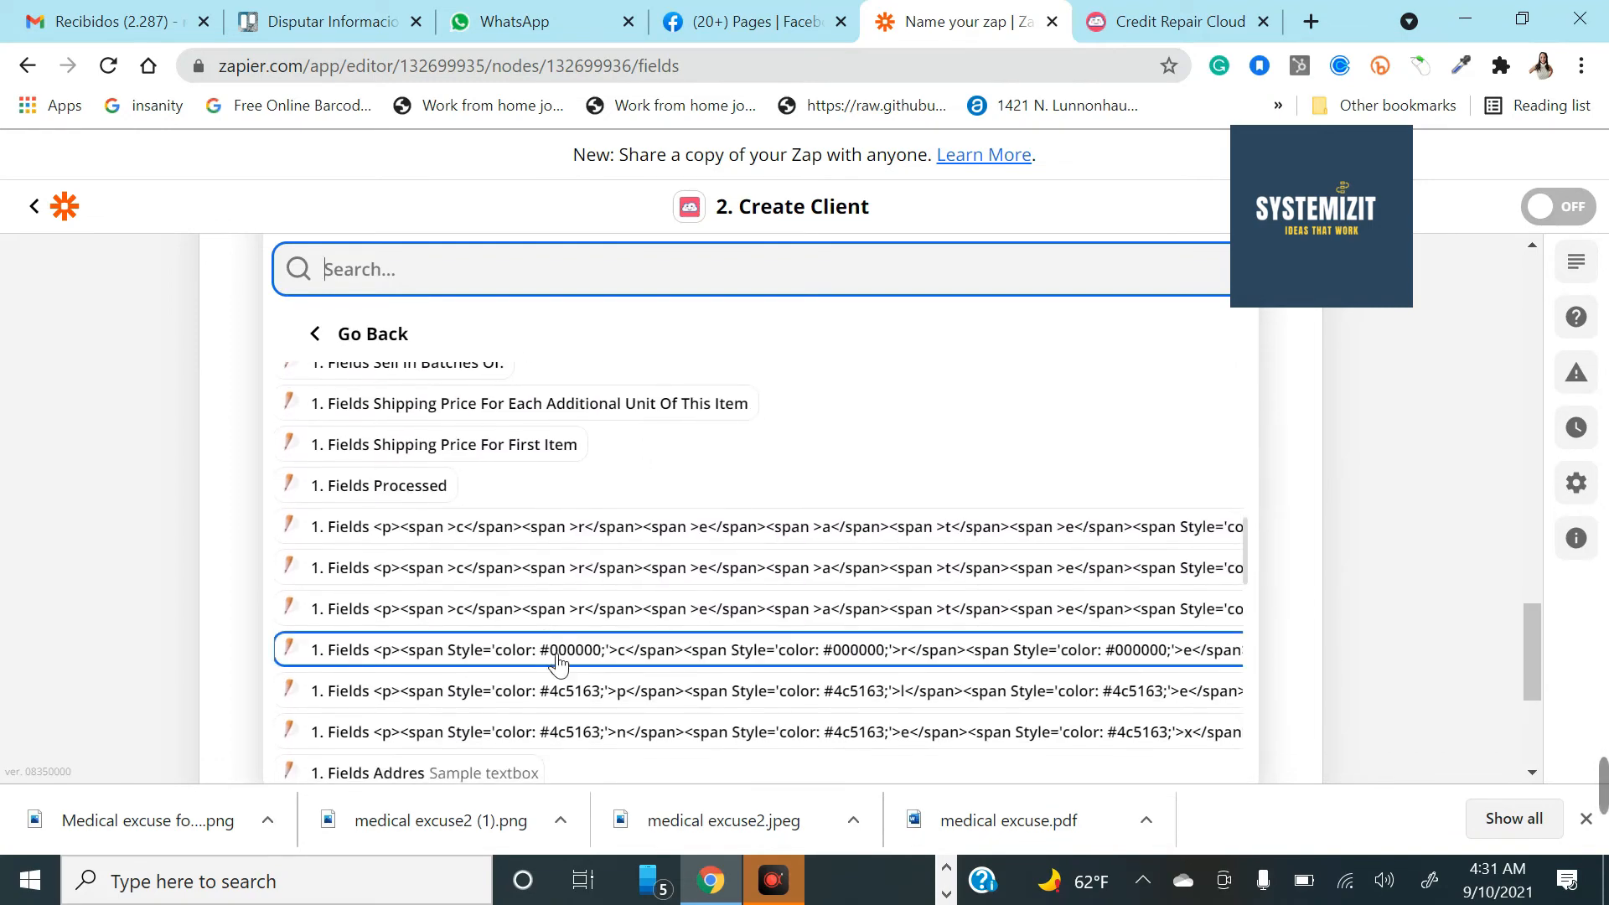
scroll(564, 689, down, 3)
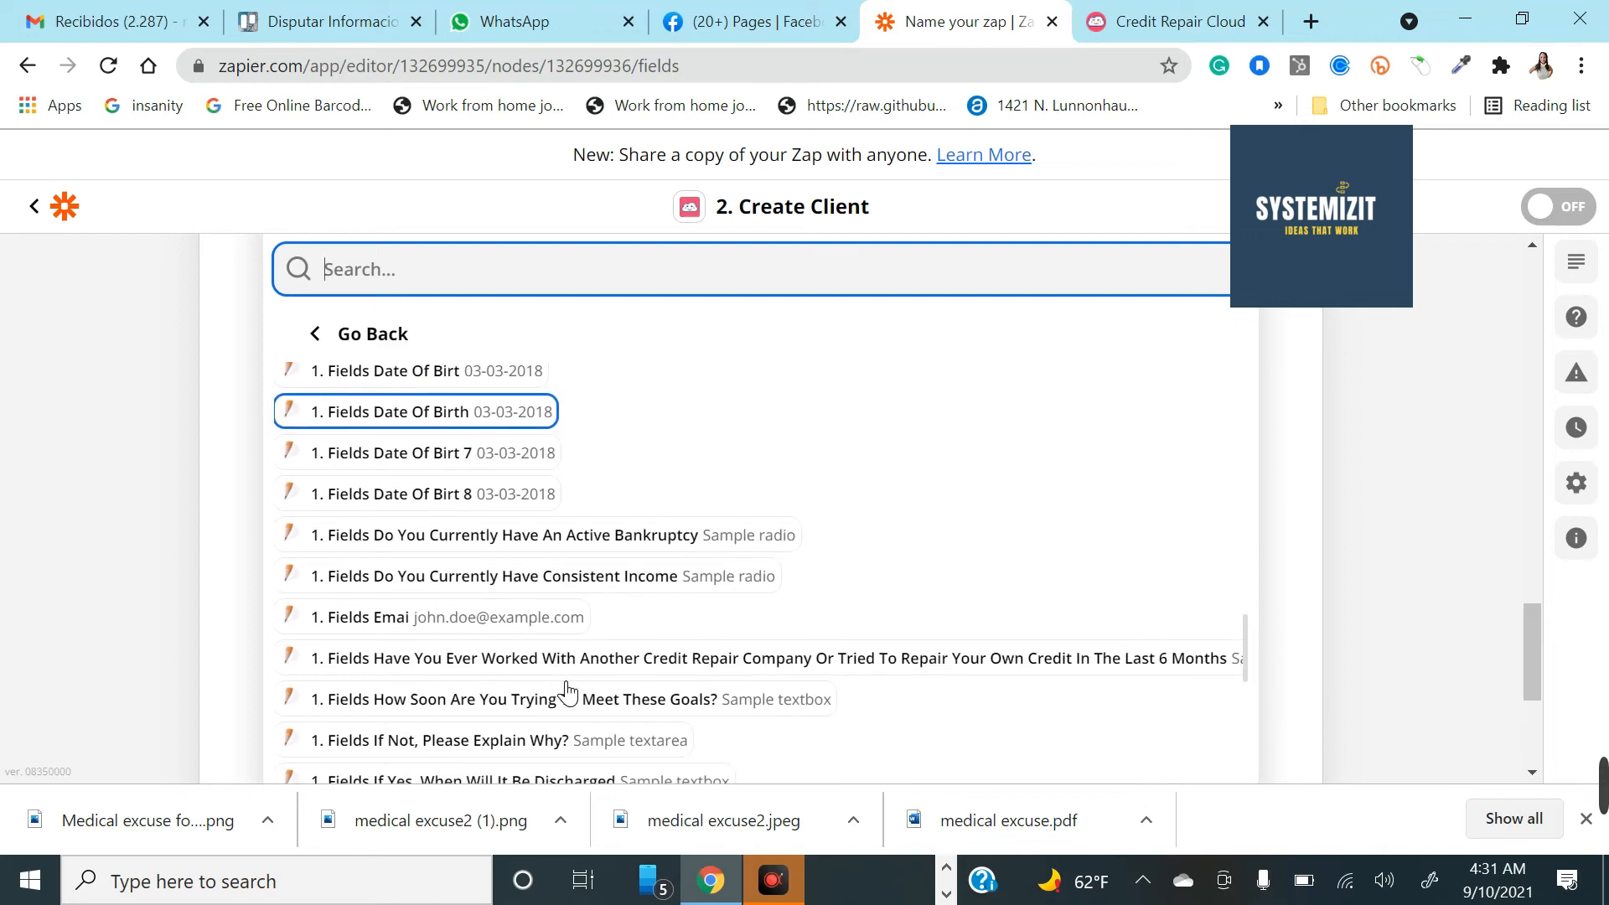
scroll(597, 725, down, 5)
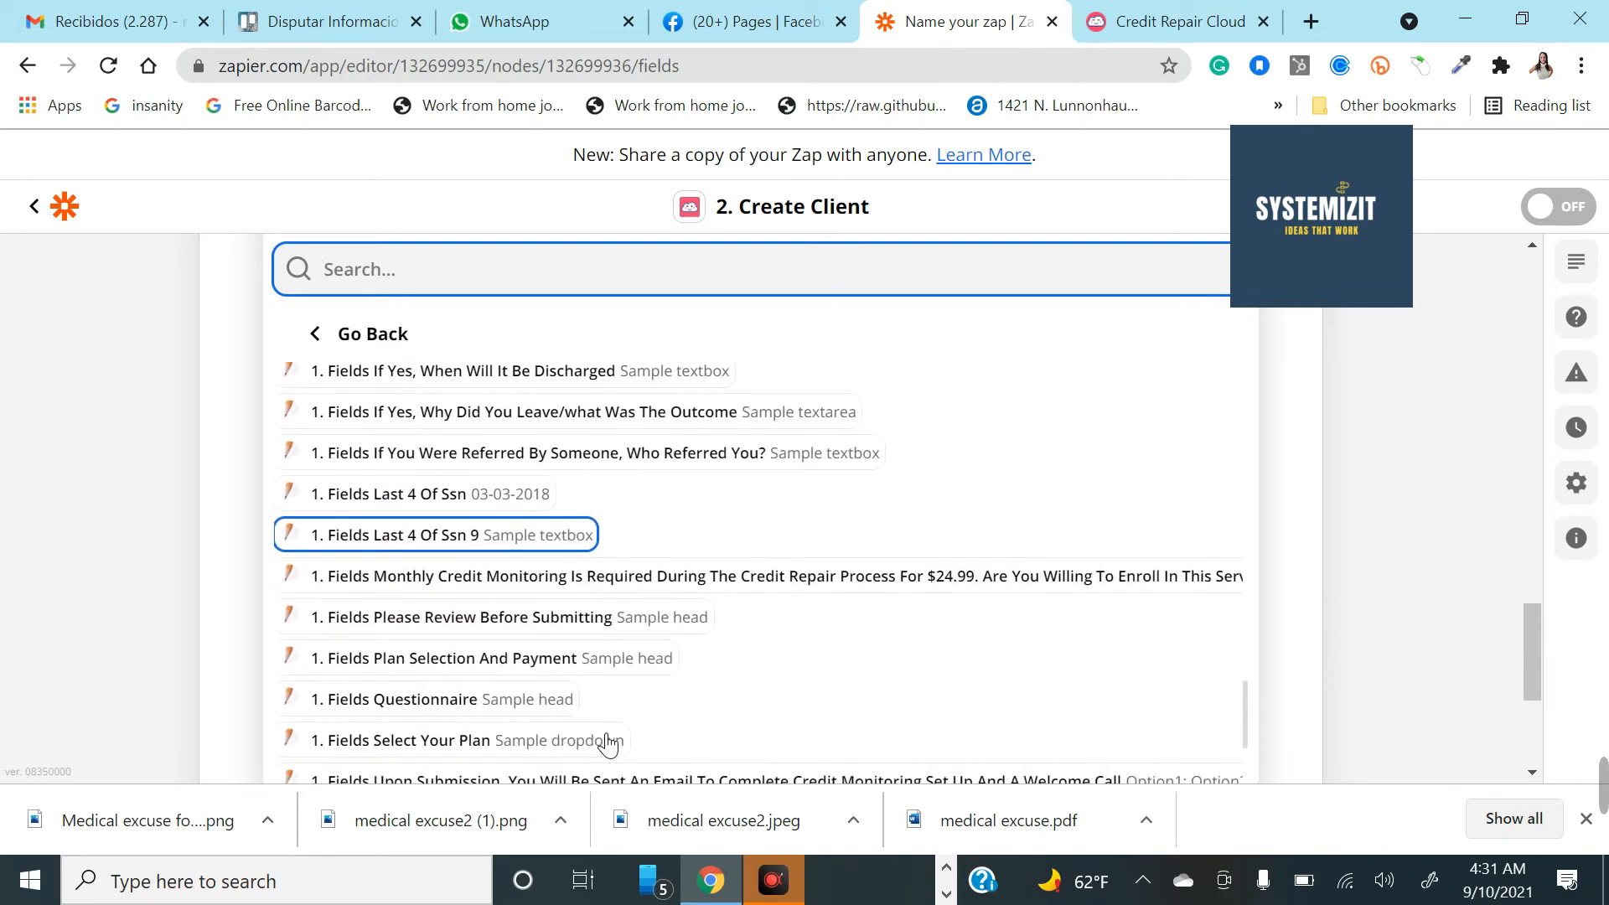
scroll(608, 744, down, 2)
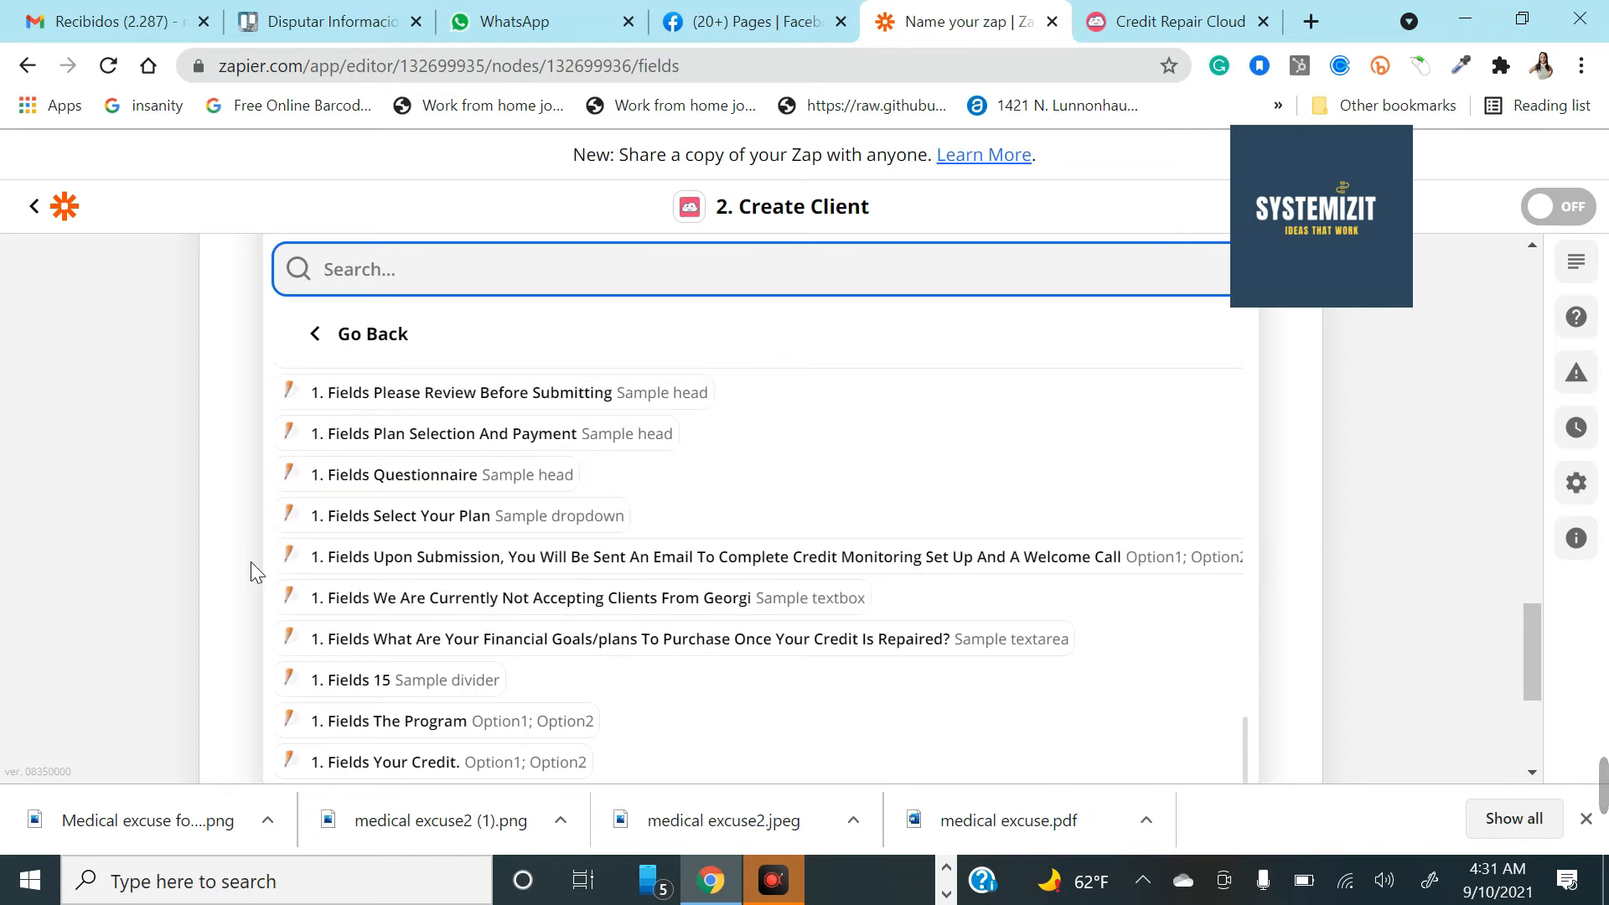
click(377, 505)
scroll(403, 492, up, 2)
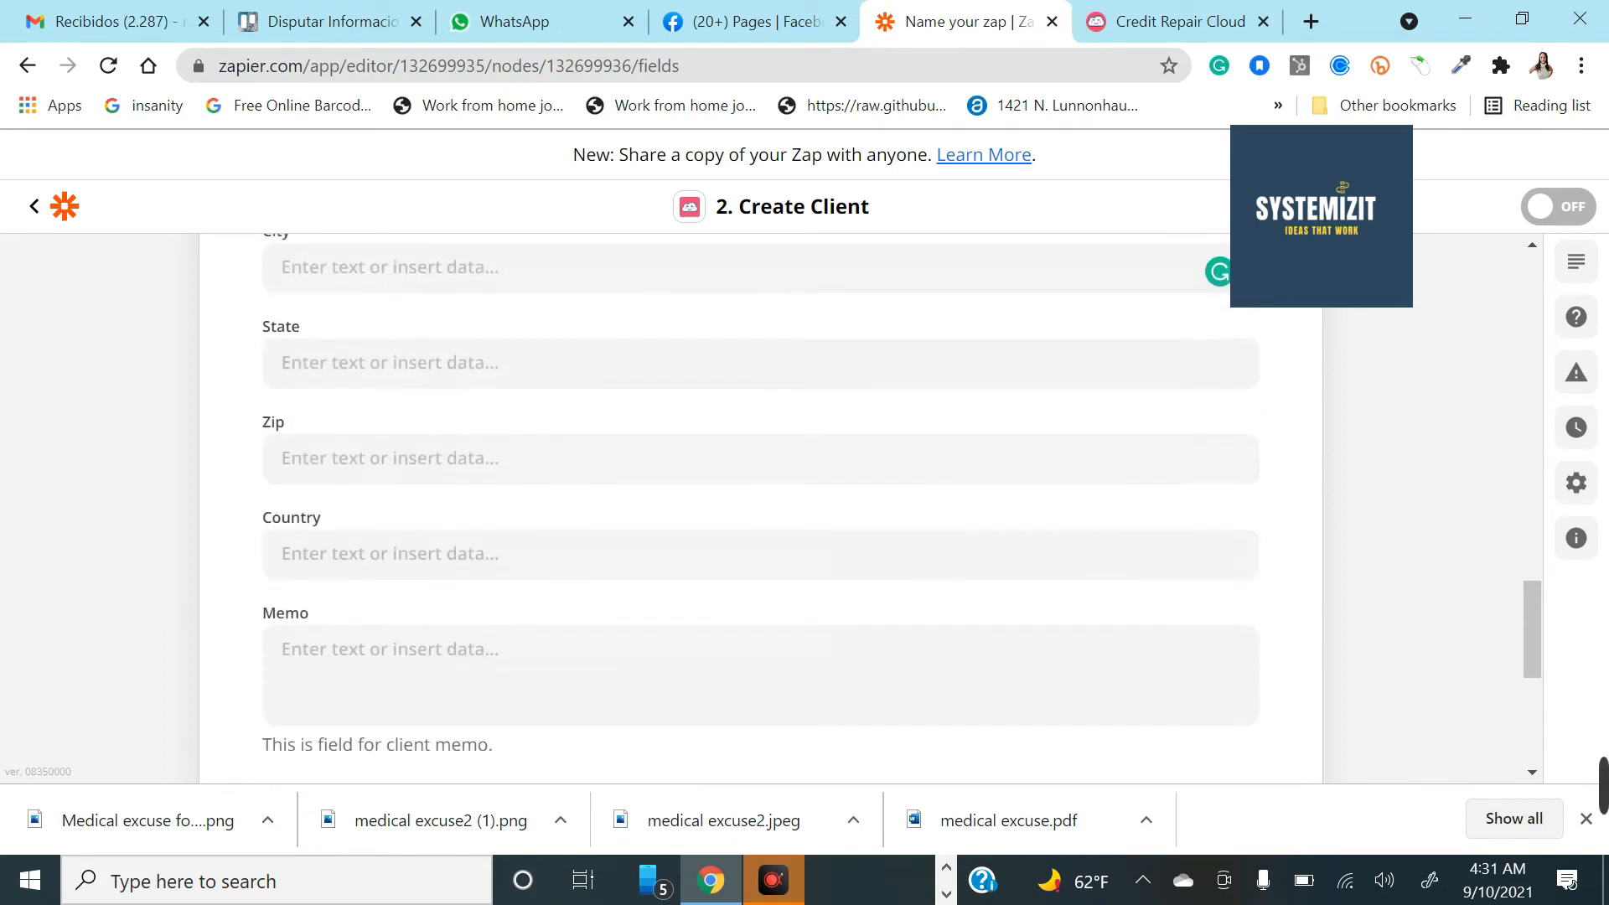
Step: Insert the Fields Do You Currently Have An Active Bankruptcy value in the Memo field, preceded by the text "Have bankruptcy?"
scroll(478, 618, down, 3)
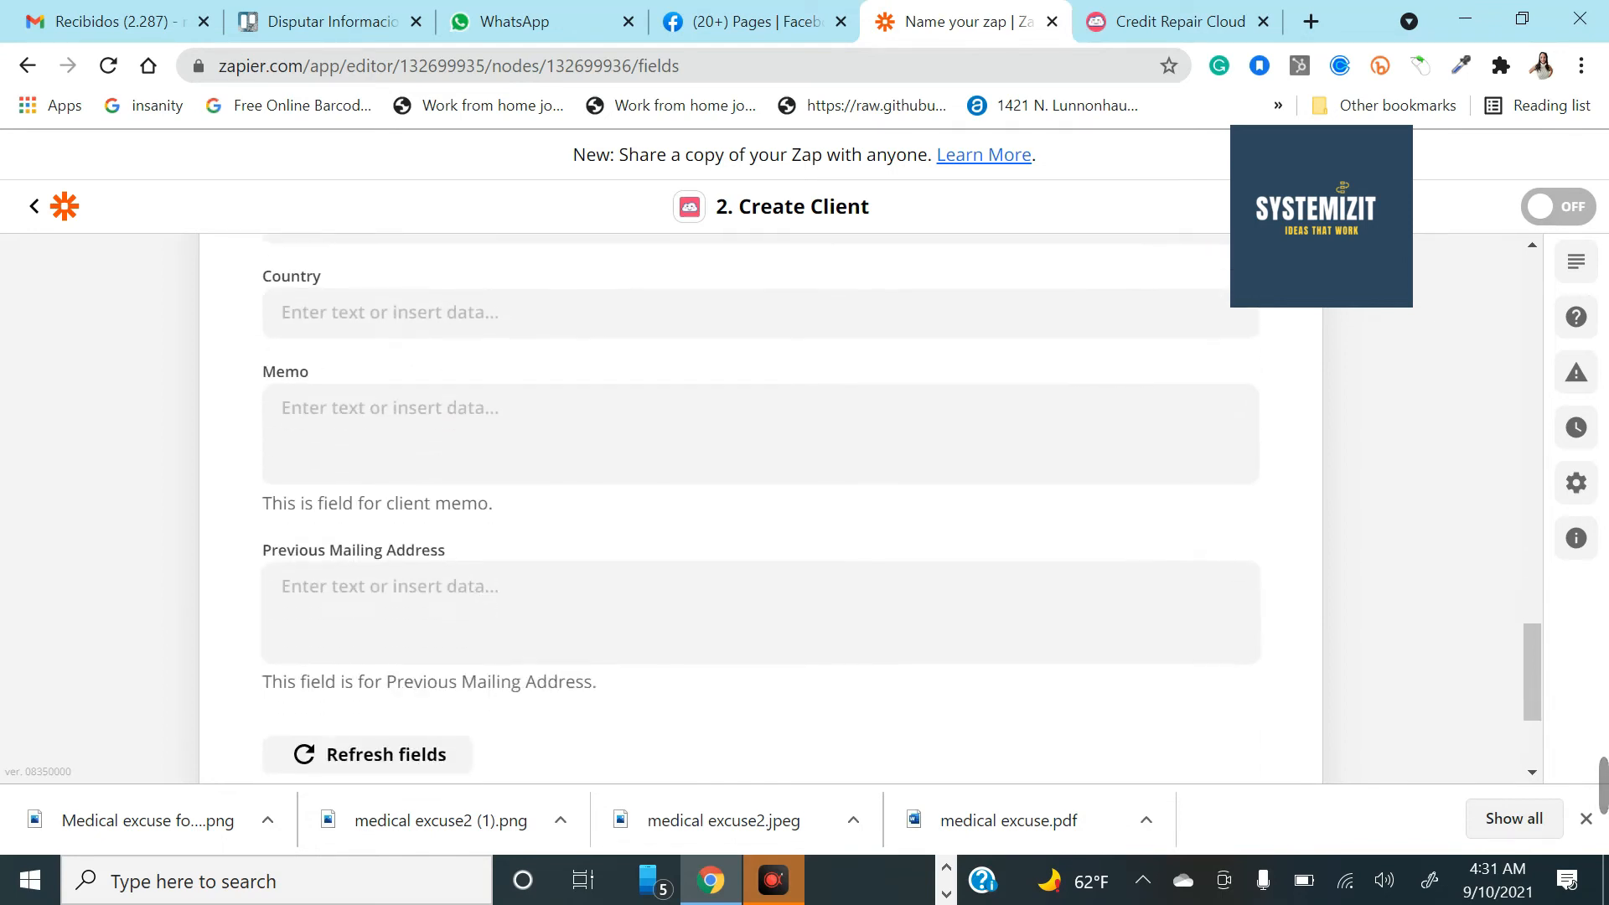
click(490, 435)
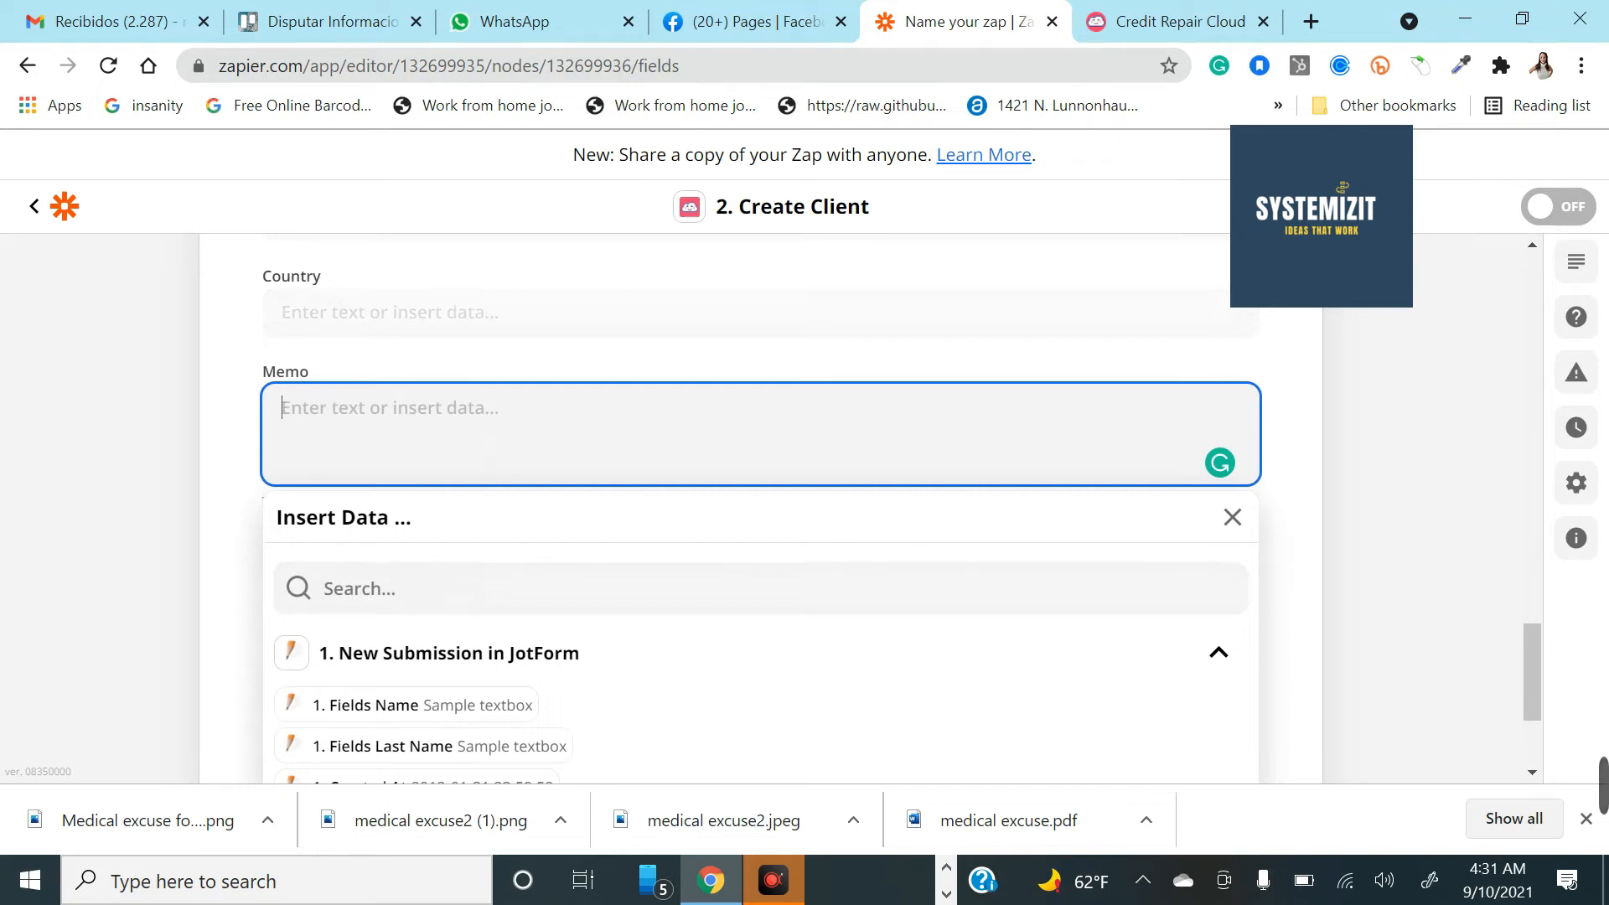
scroll(394, 601, down, 2)
click(366, 644)
scroll(427, 712, down, 3)
scroll(427, 717, down, 10)
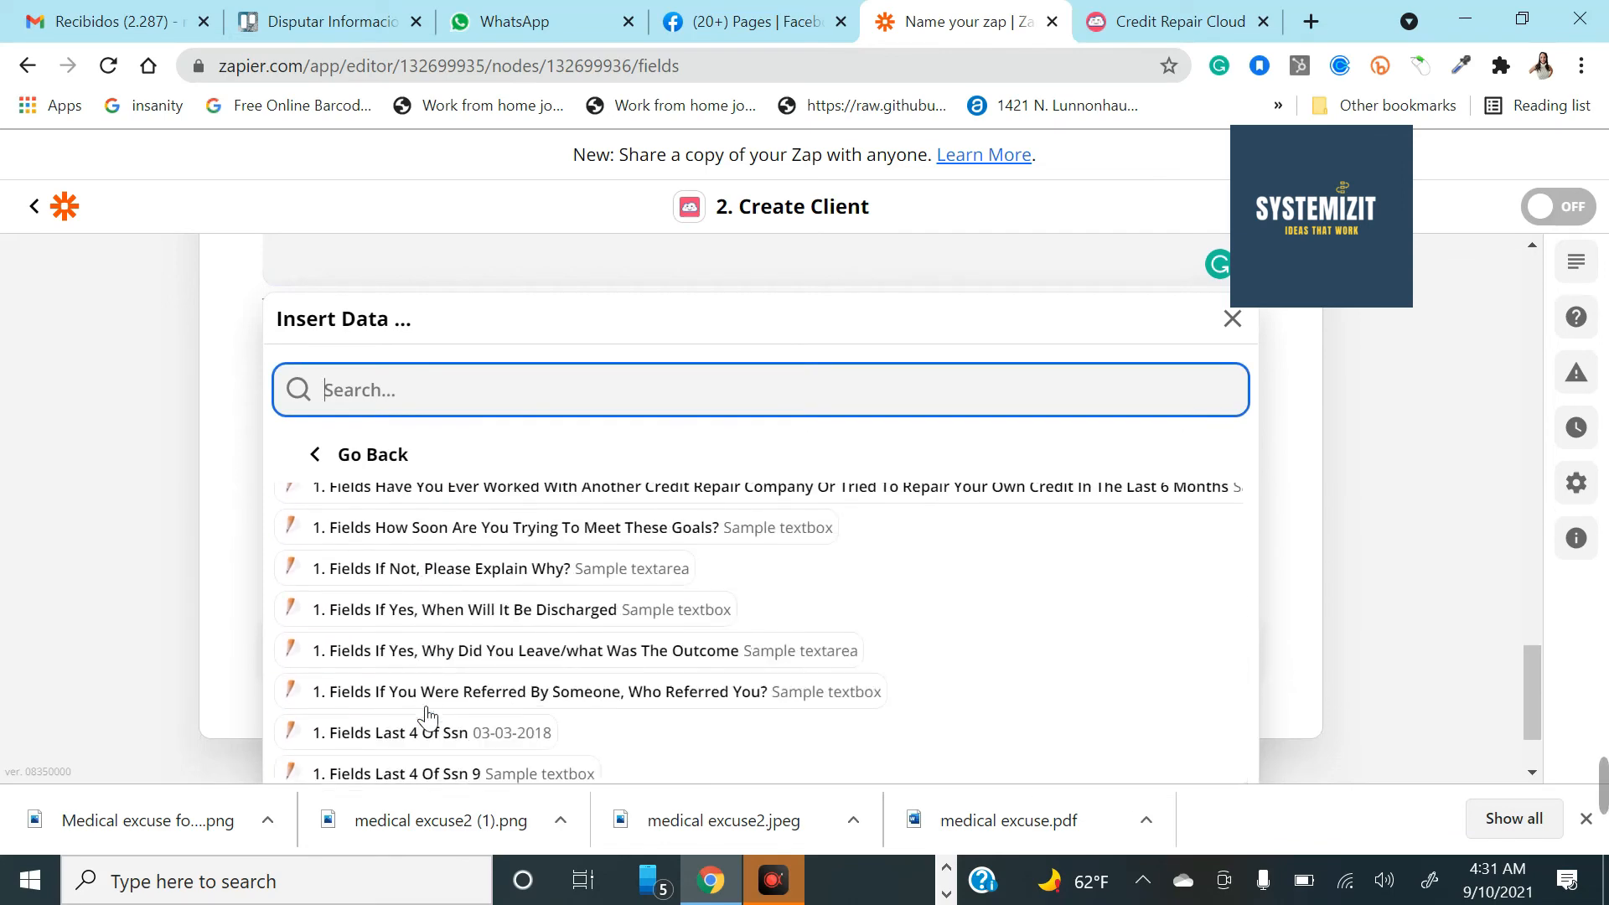
scroll(377, 711, down, 1)
scroll(371, 716, down, 5)
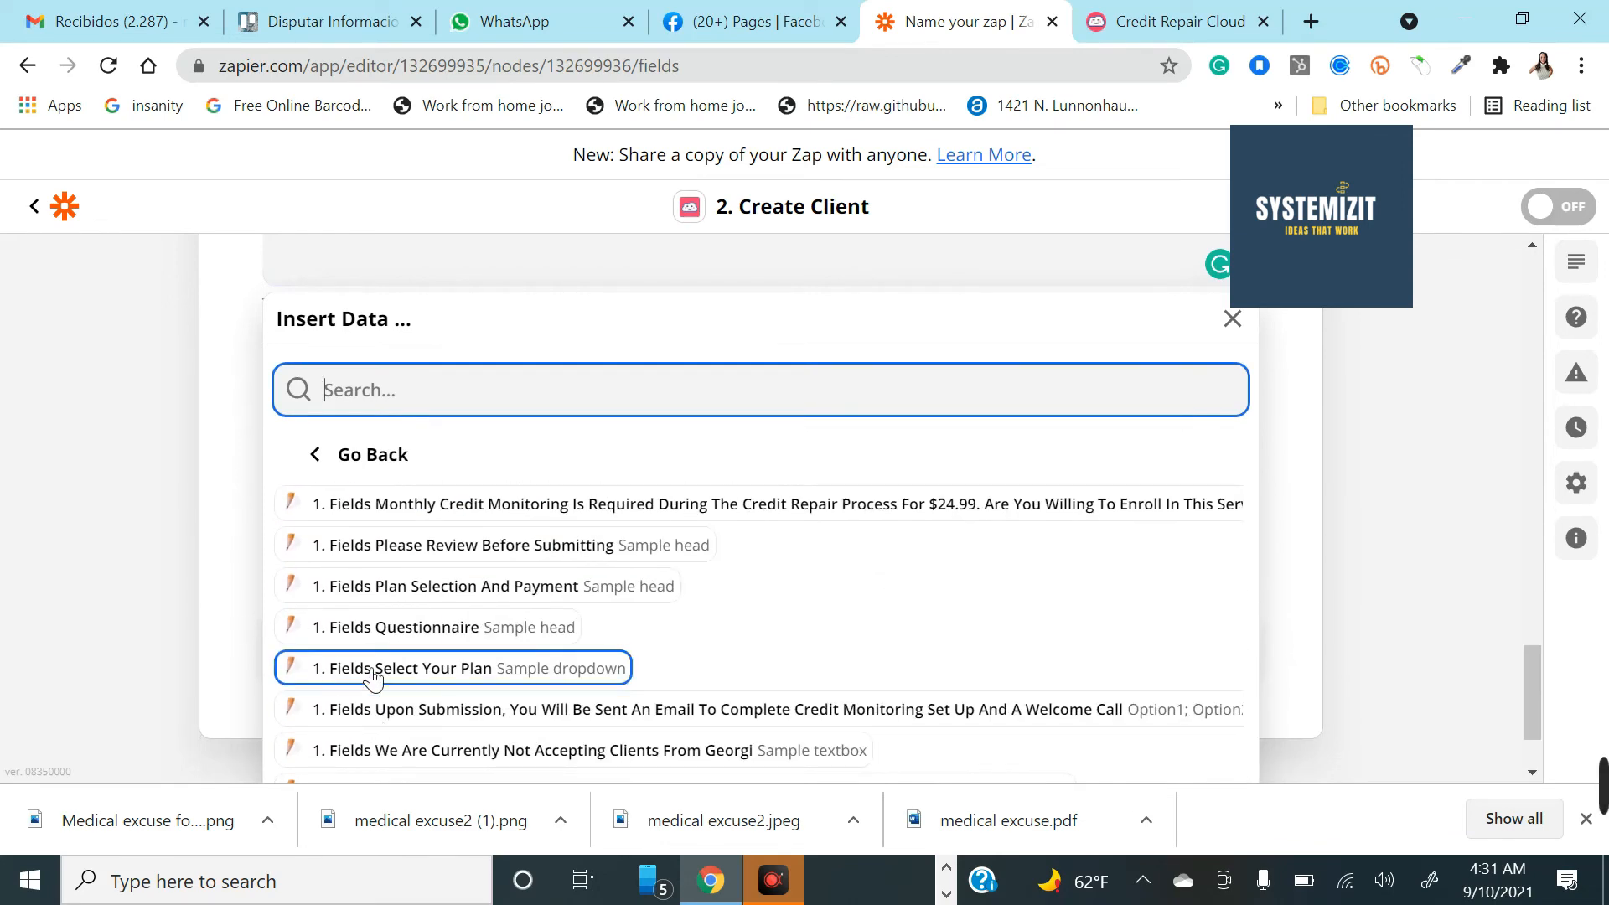
scroll(420, 706, down, 1)
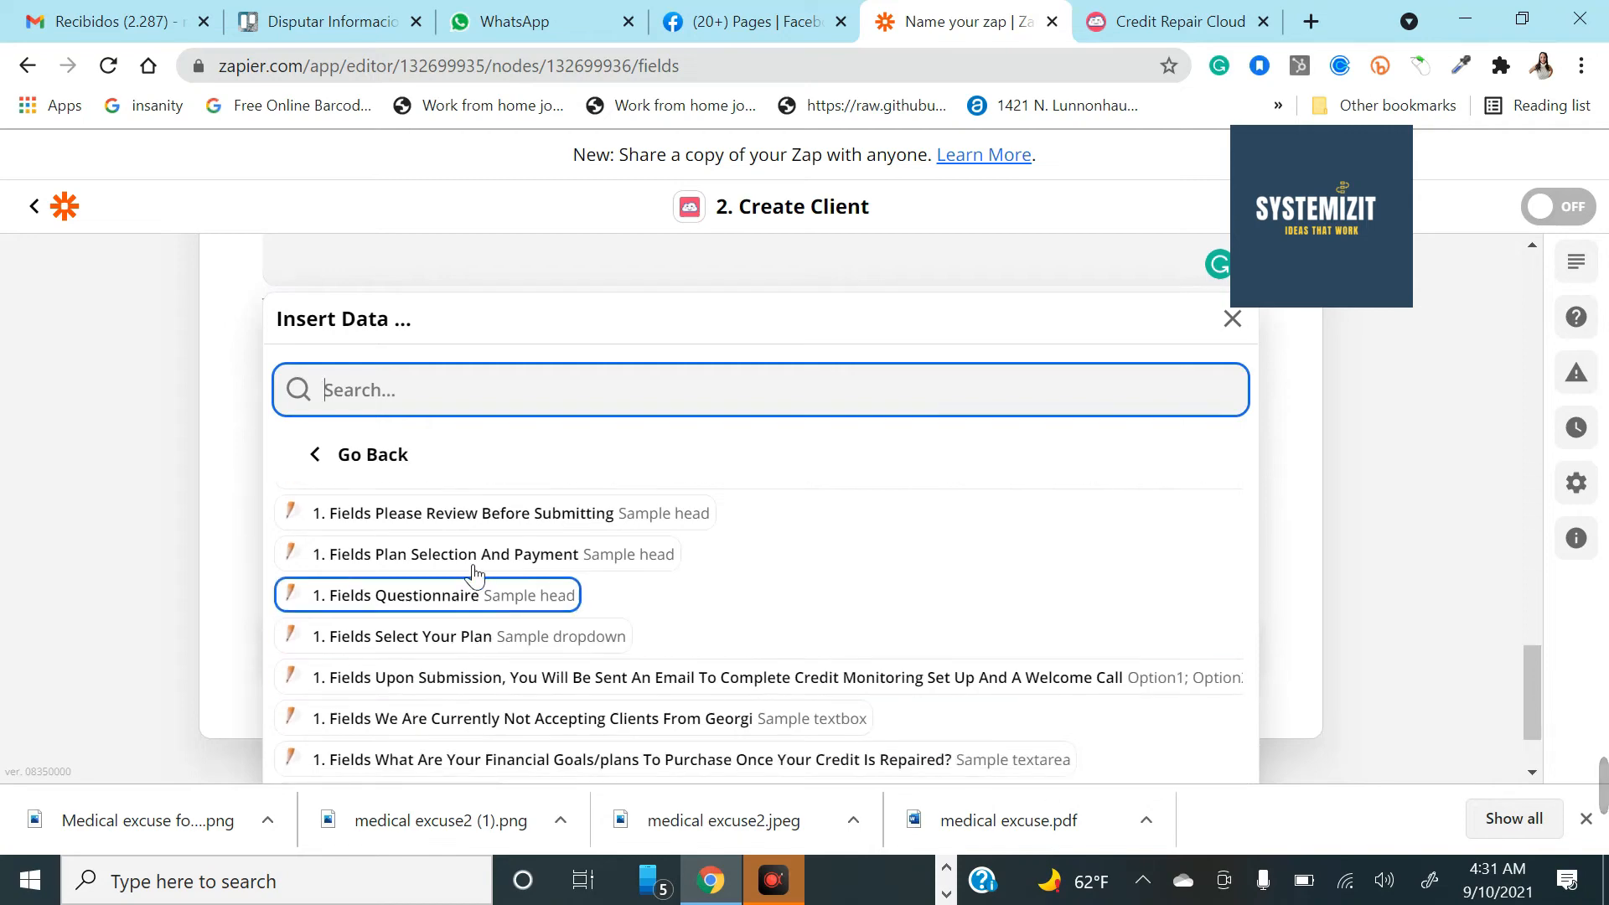
scroll(453, 719, up, 5)
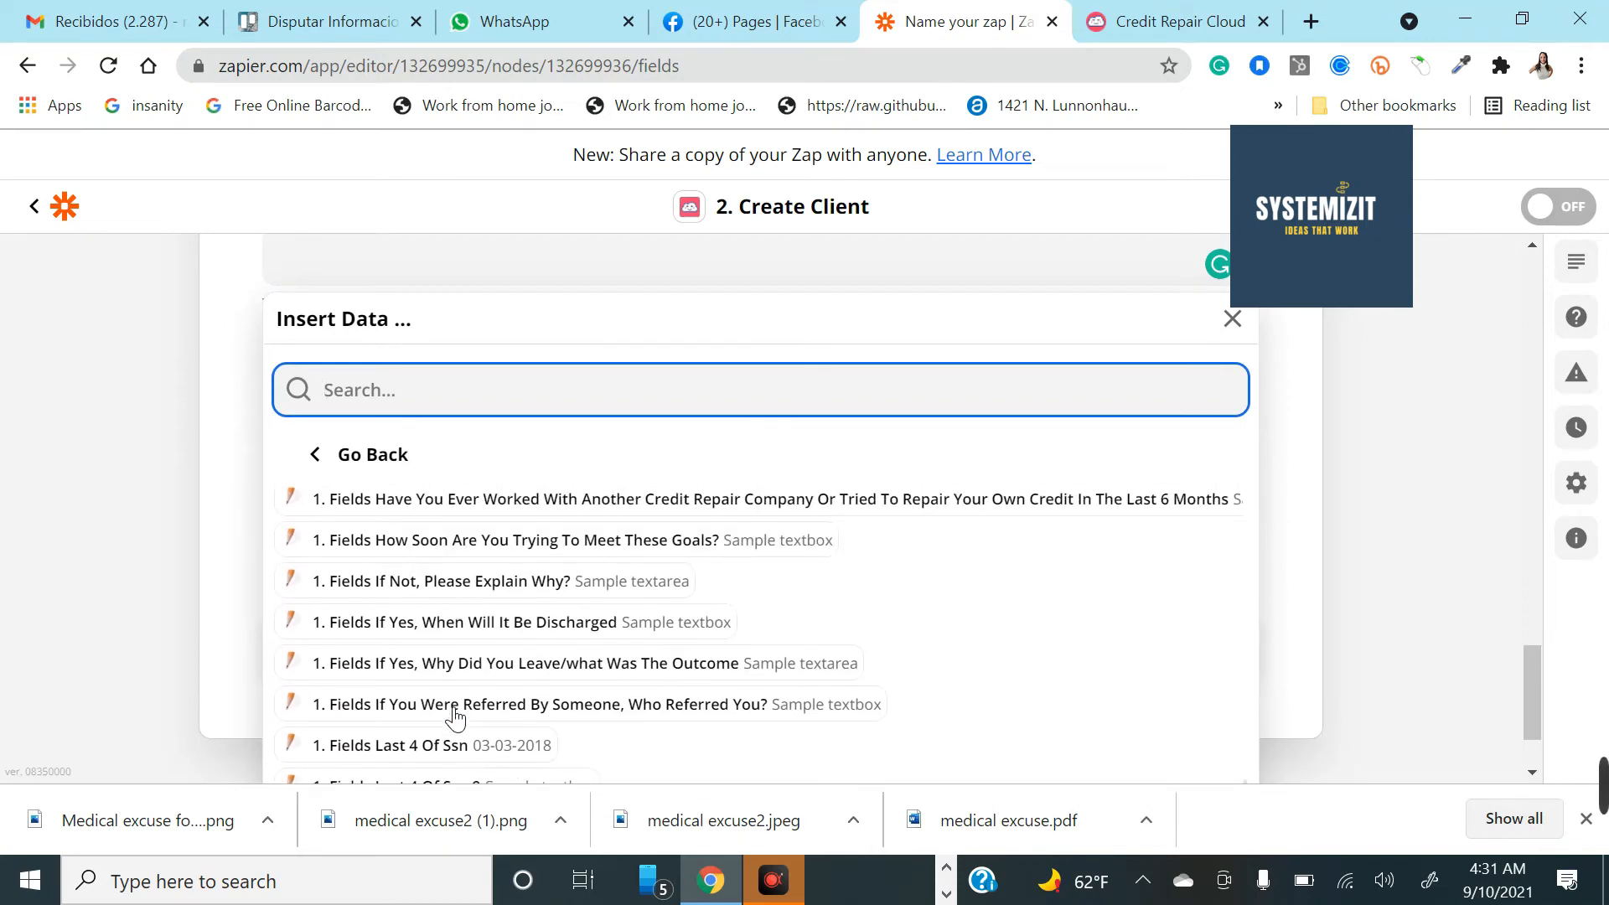
scroll(498, 609, up, 2)
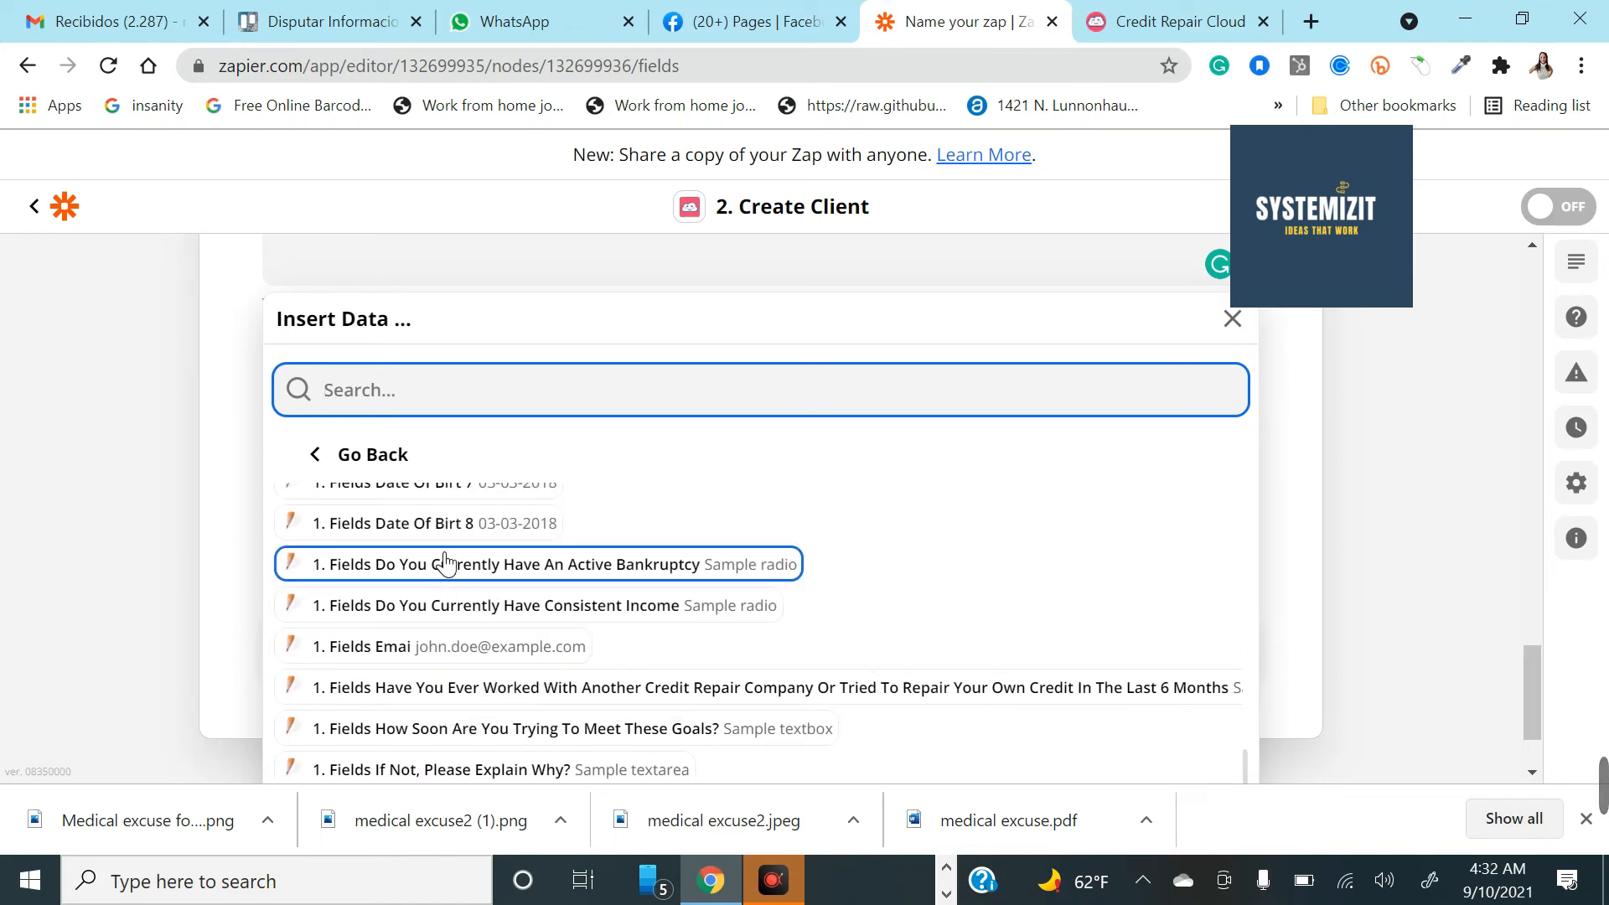
click(547, 567)
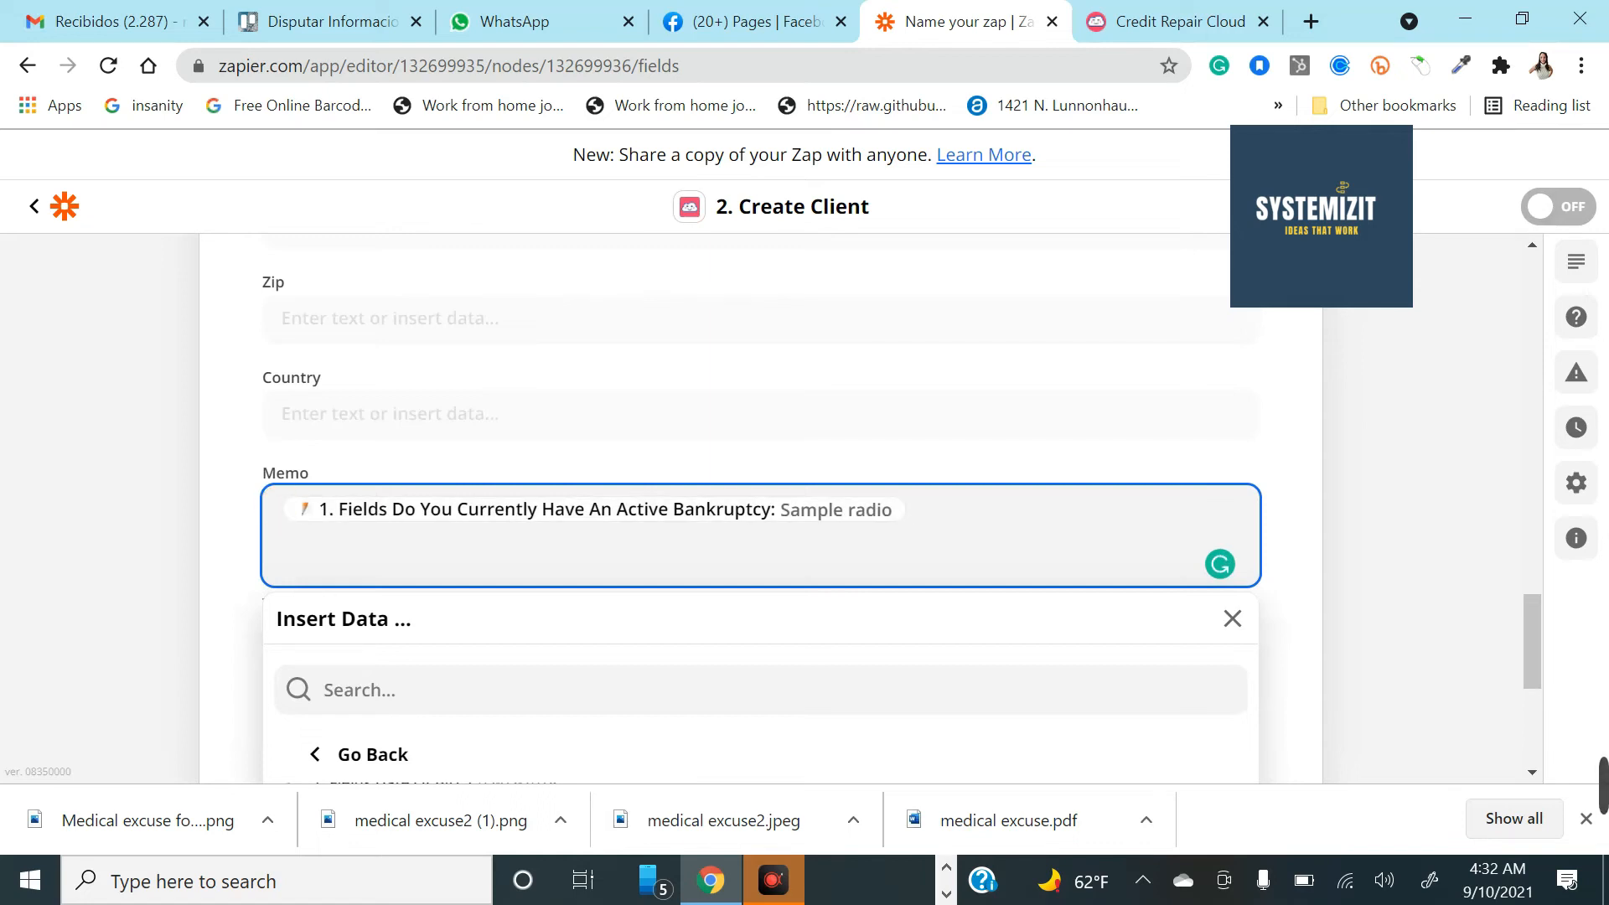
text(Have bankruptcy )
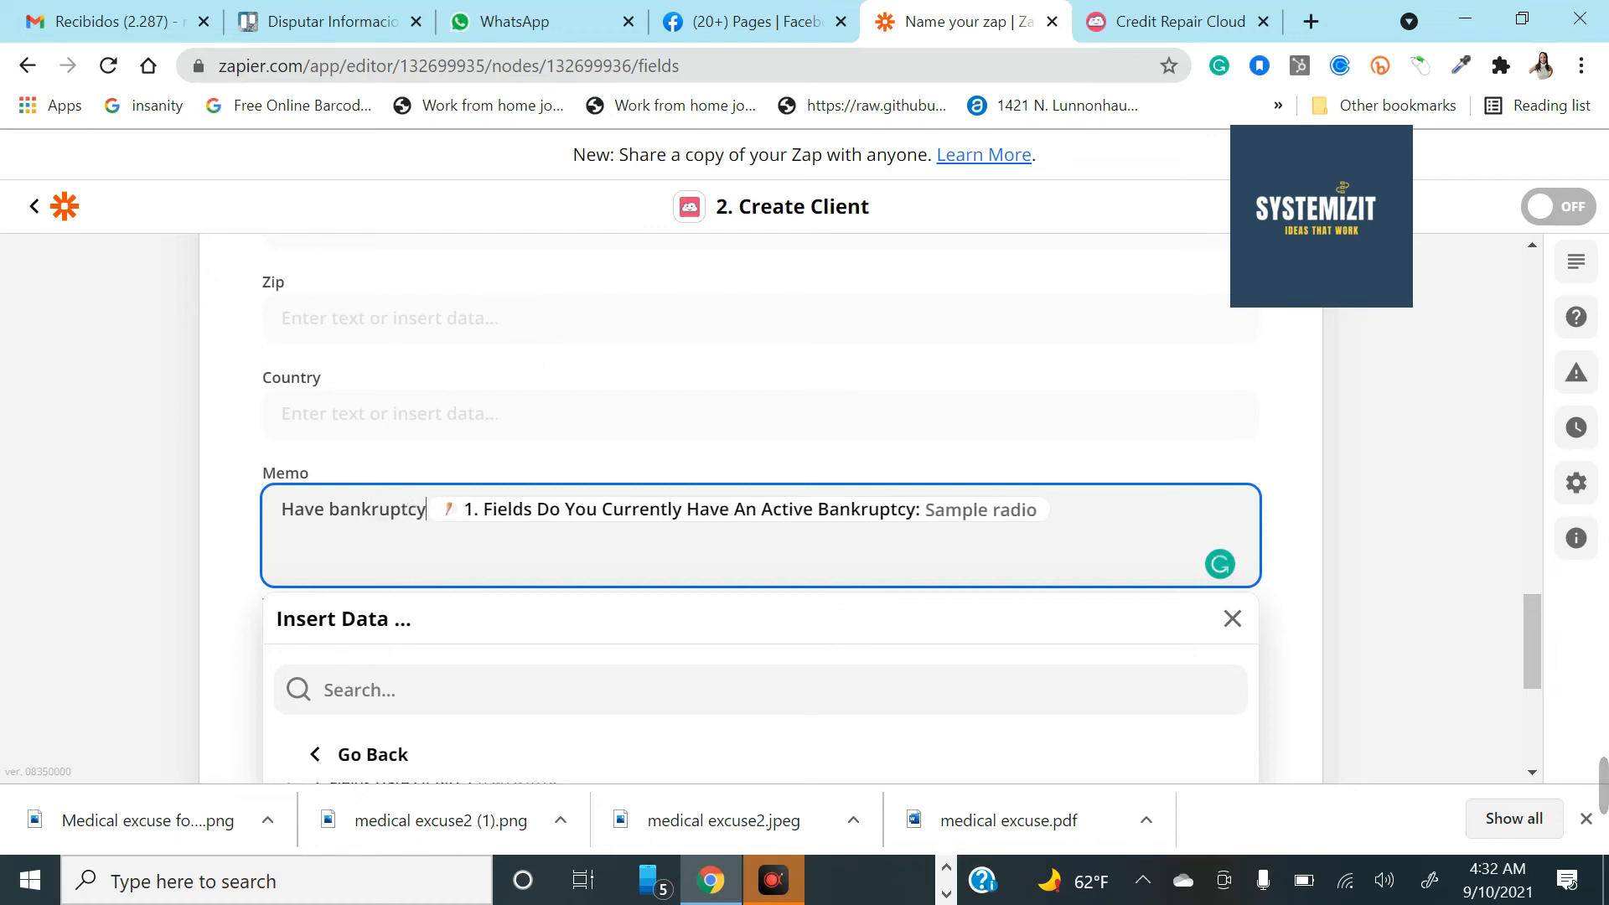
text(?)
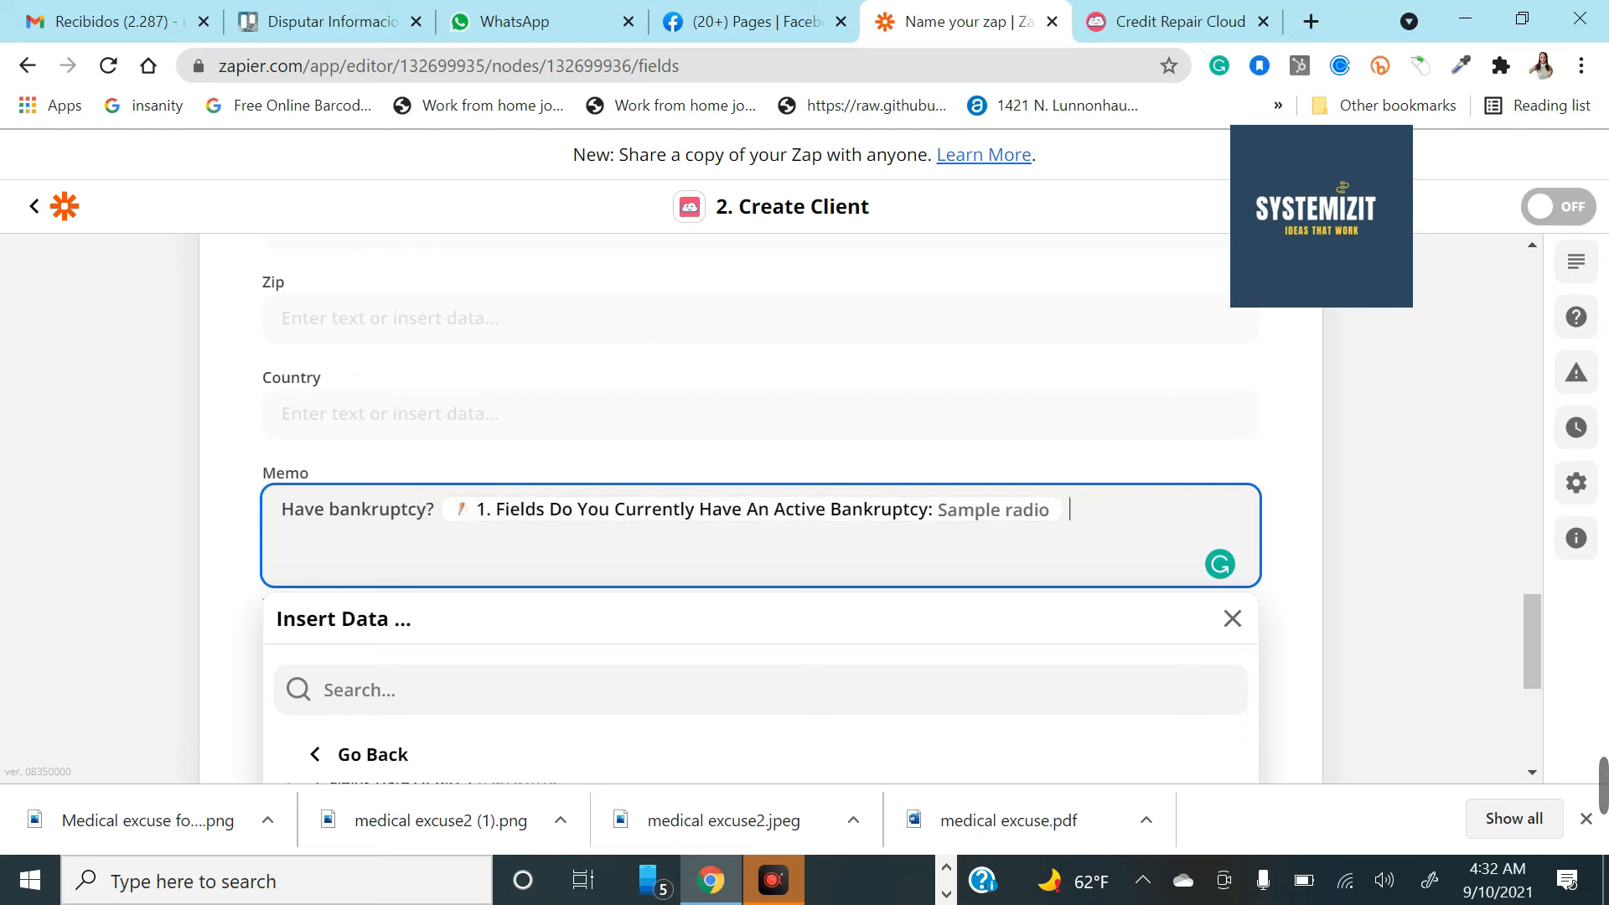
Step: Close the Memo field's submission data list and continue from the action setup to the Create Client test
scroll(563, 554, down, 3)
scroll(484, 646, down, 6)
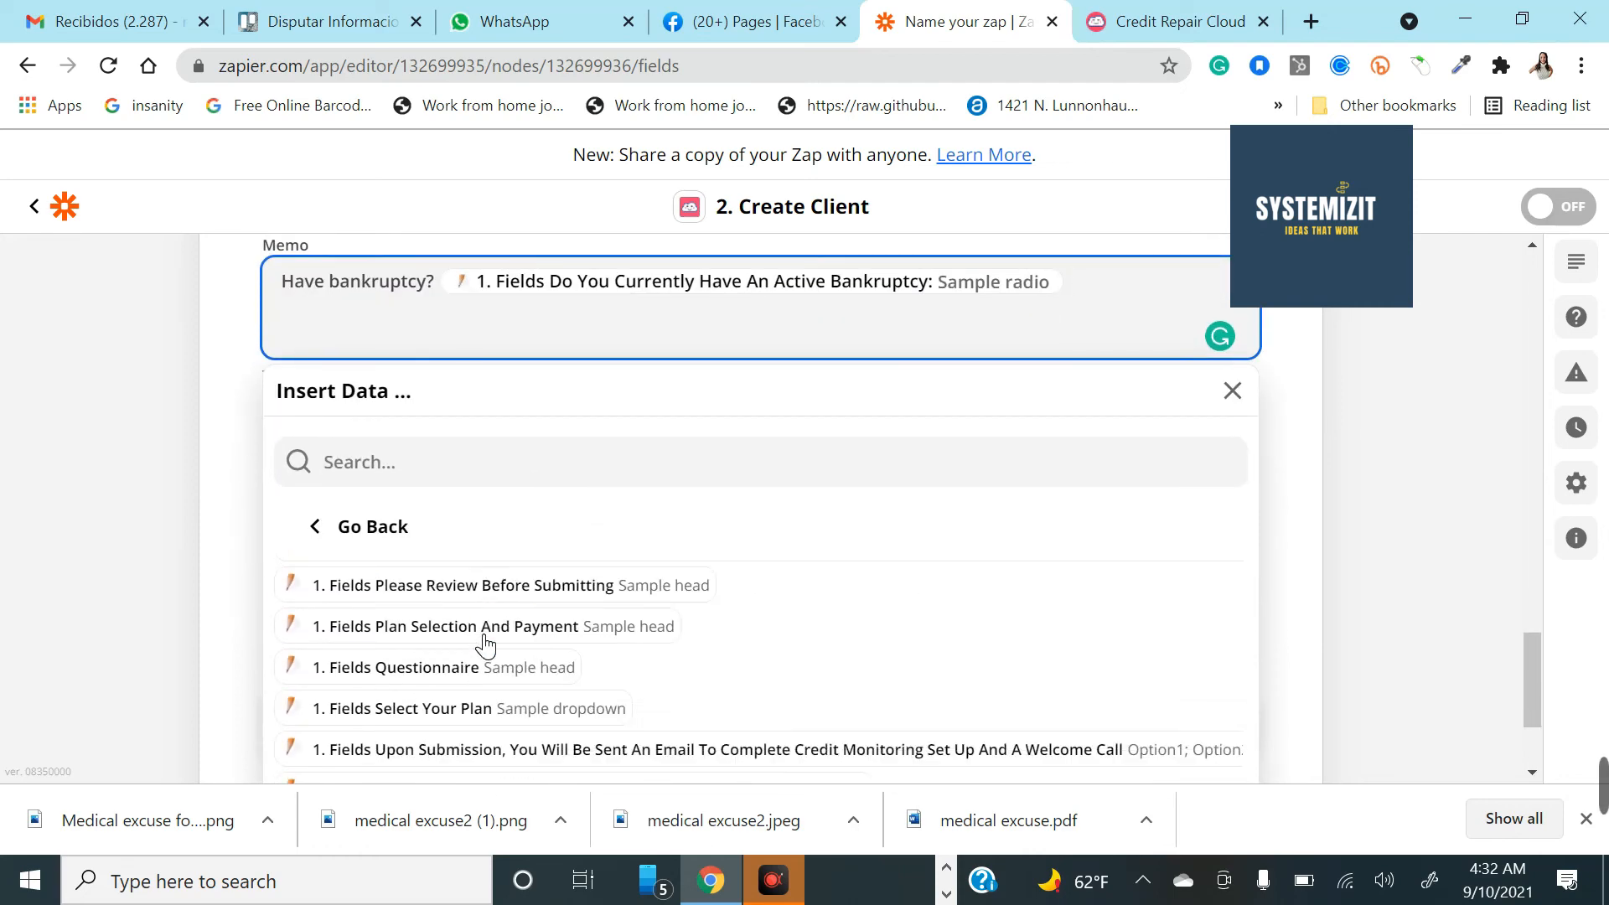
scroll(469, 670, down, 2)
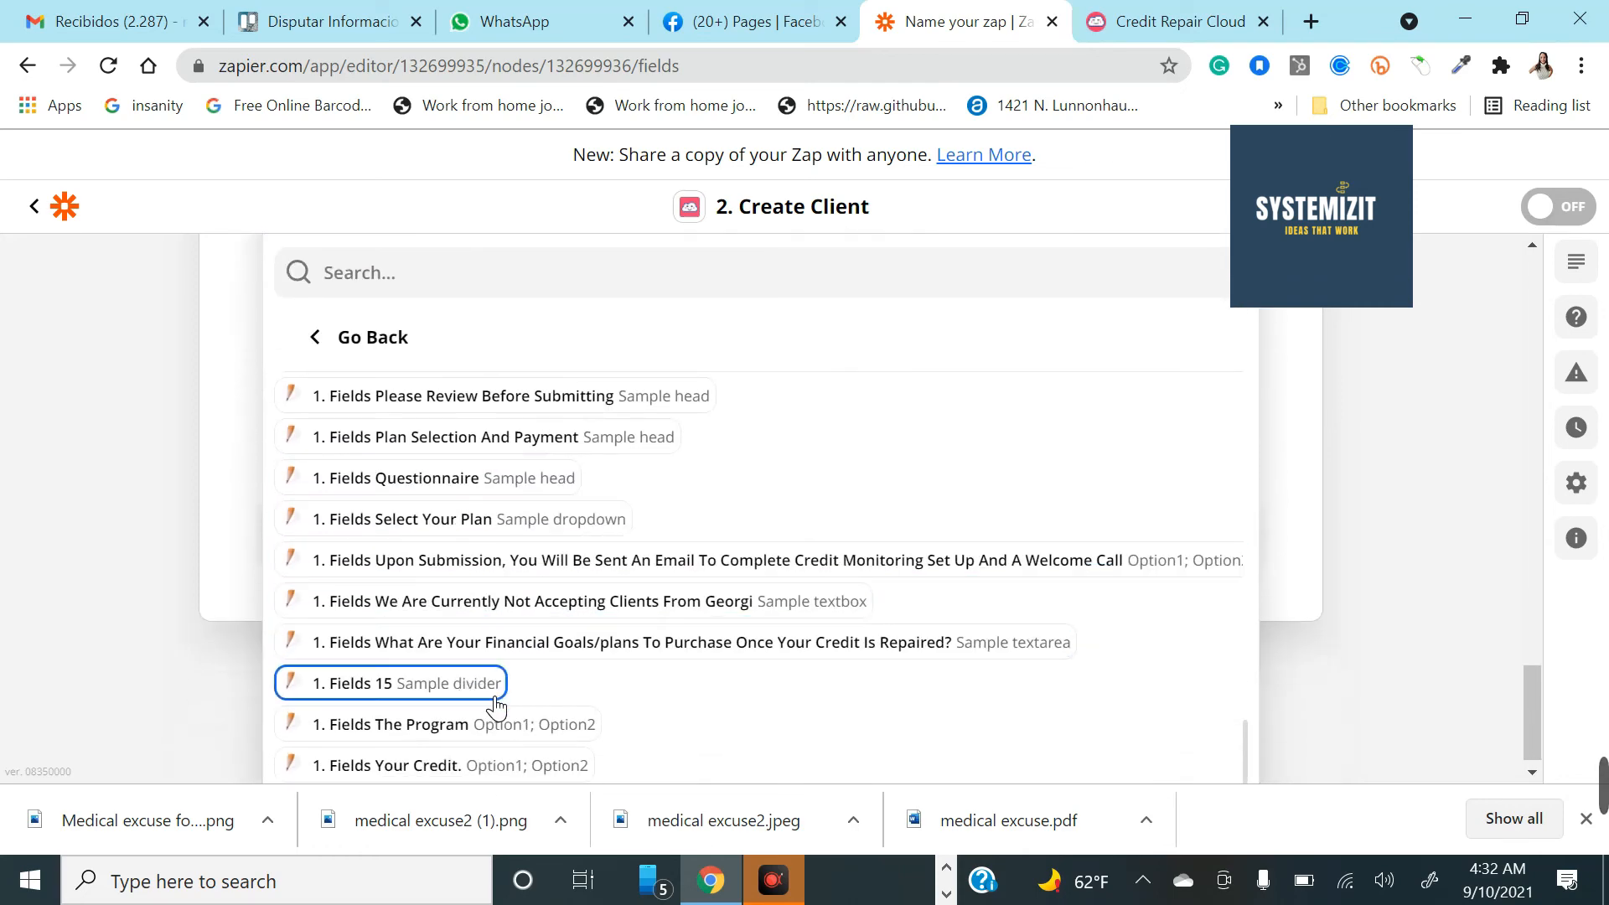
click(240, 536)
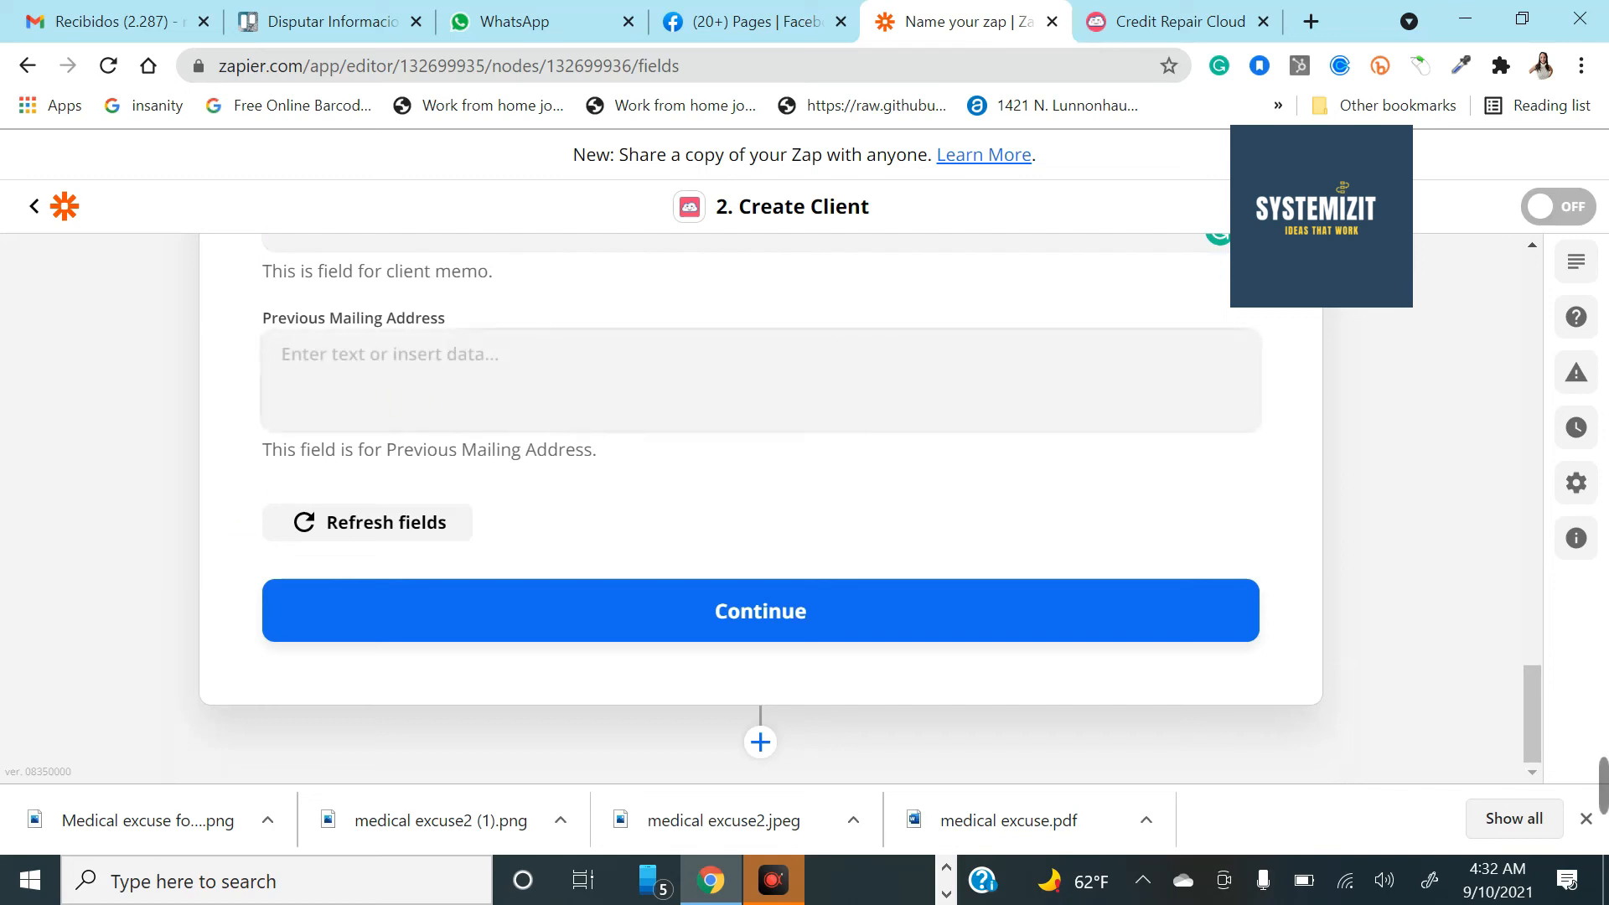
click(422, 622)
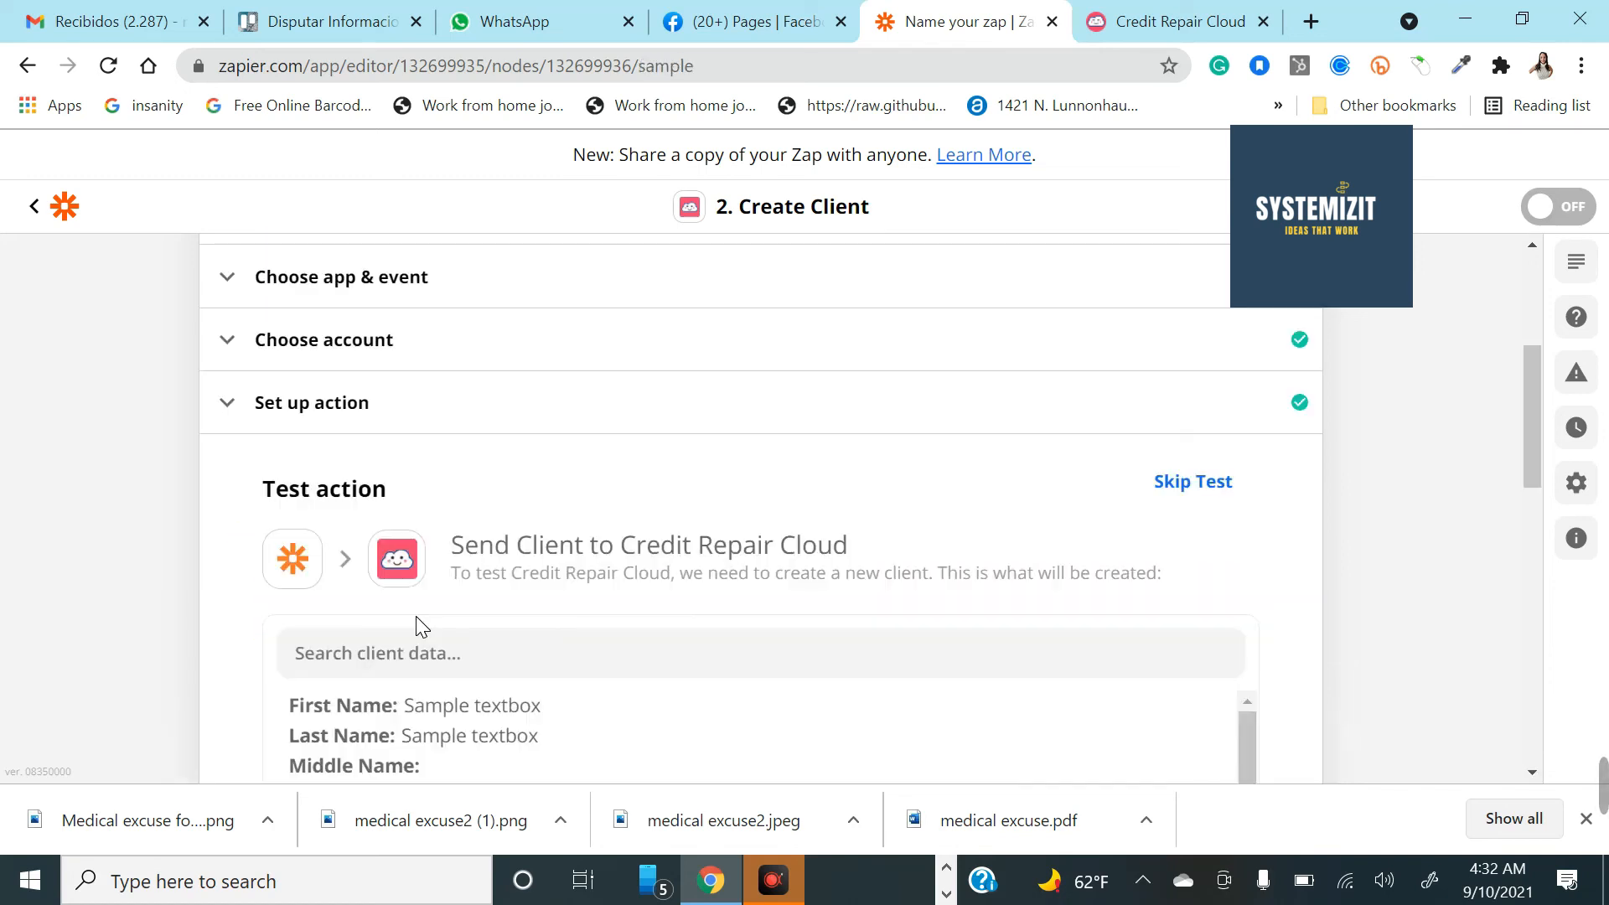
Step: Examine the mapped client data and the empty optional fields in the Create Client test preview
scroll(427, 645, down, 10)
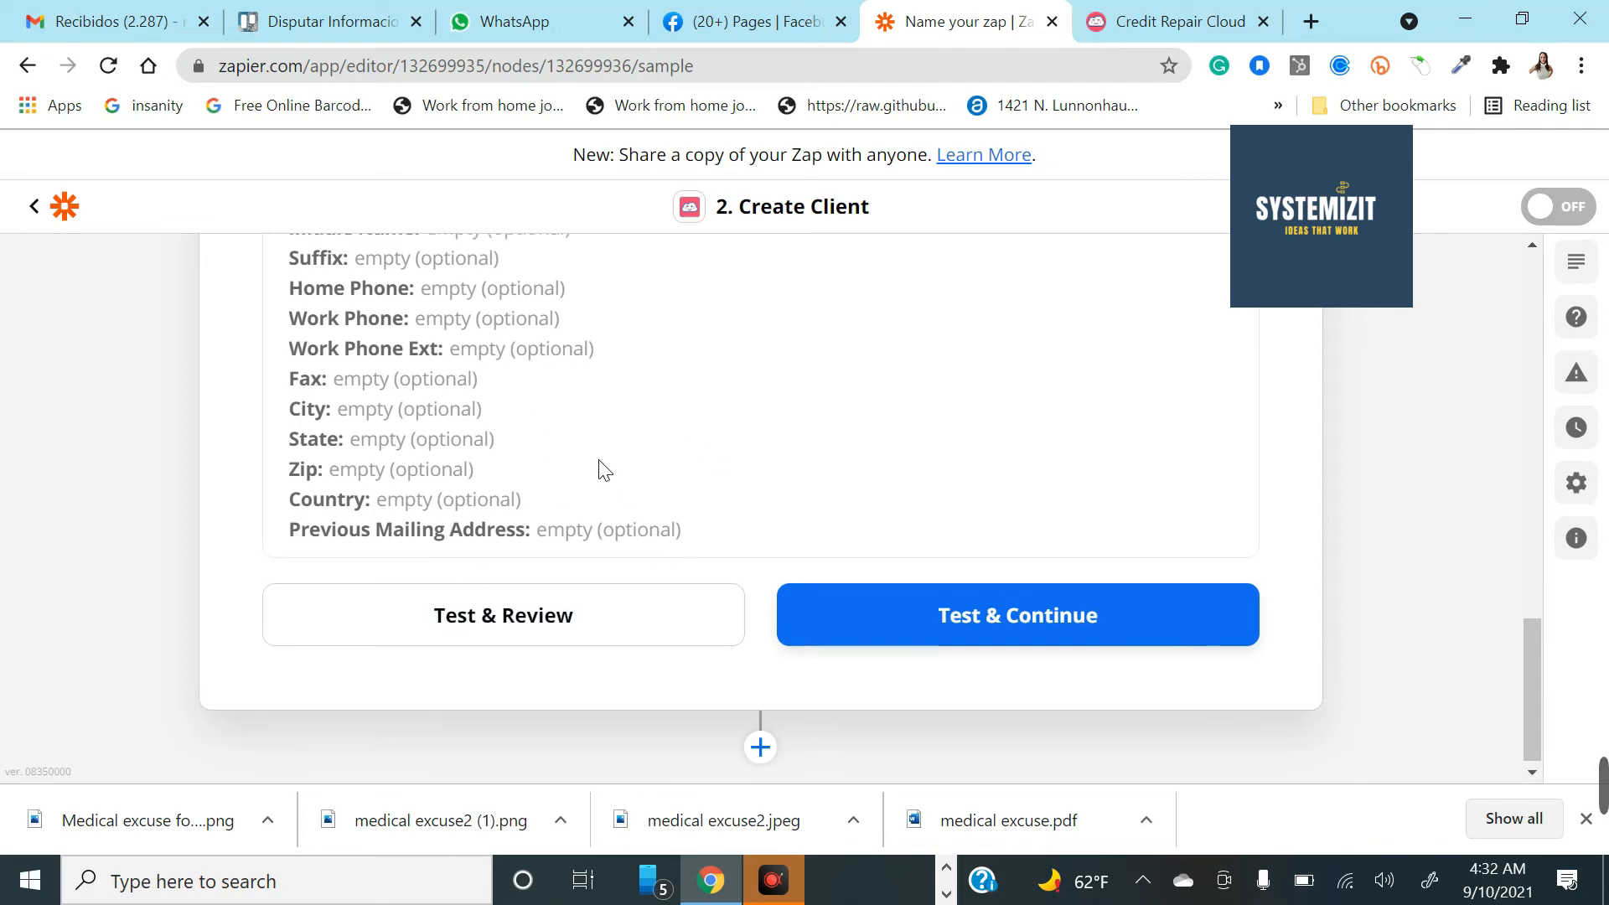
scroll(600, 467, up, 10)
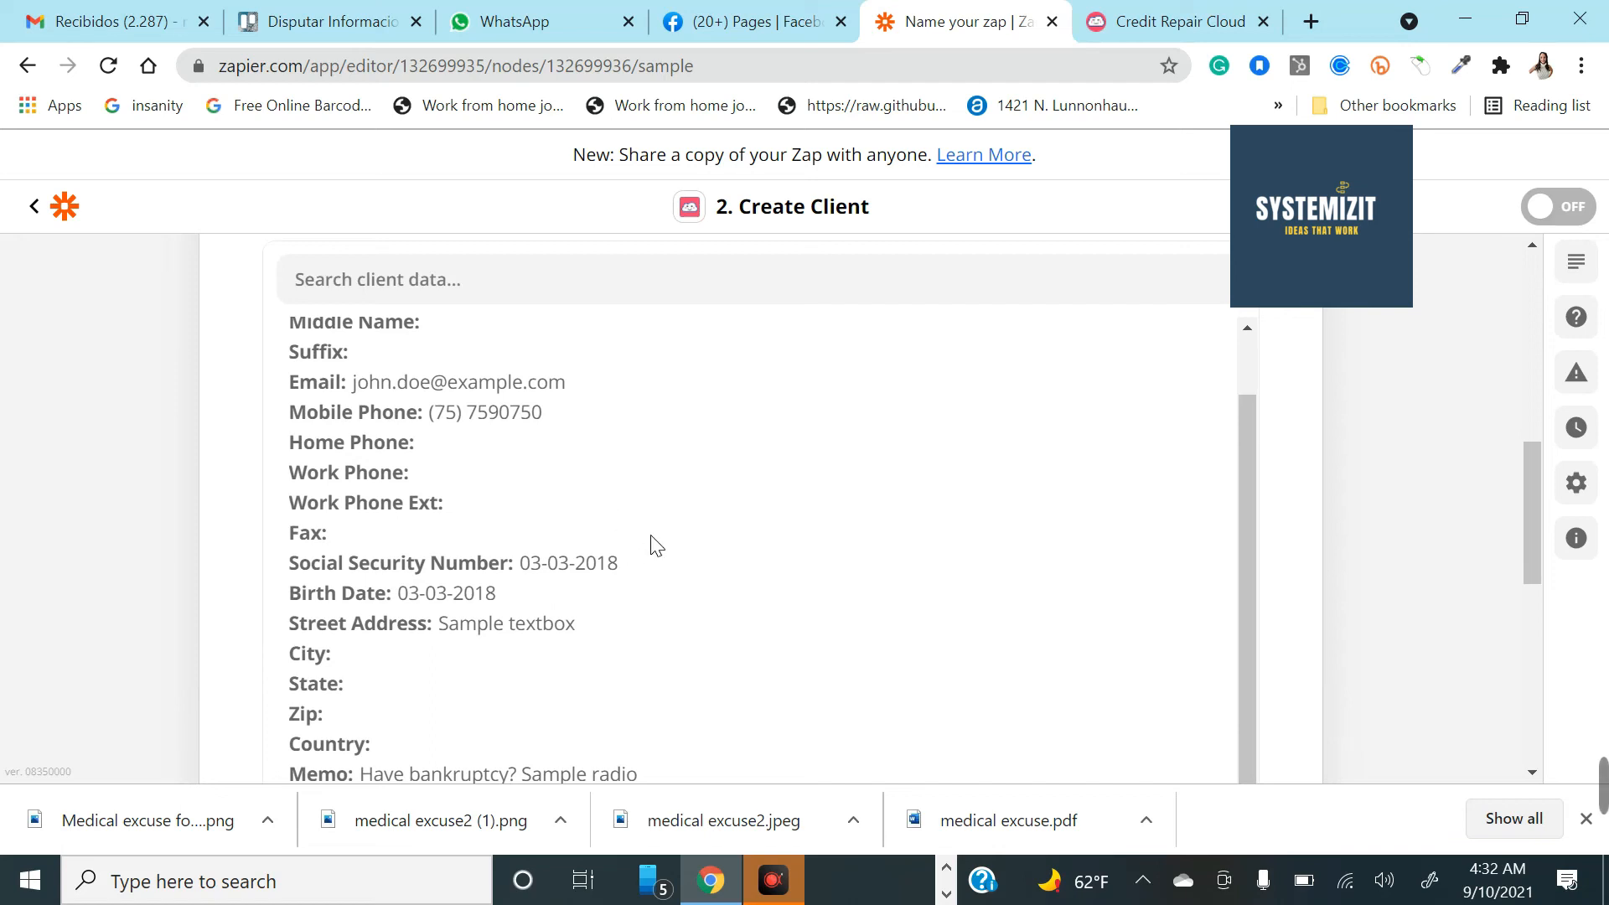
scroll(652, 542, down, 10)
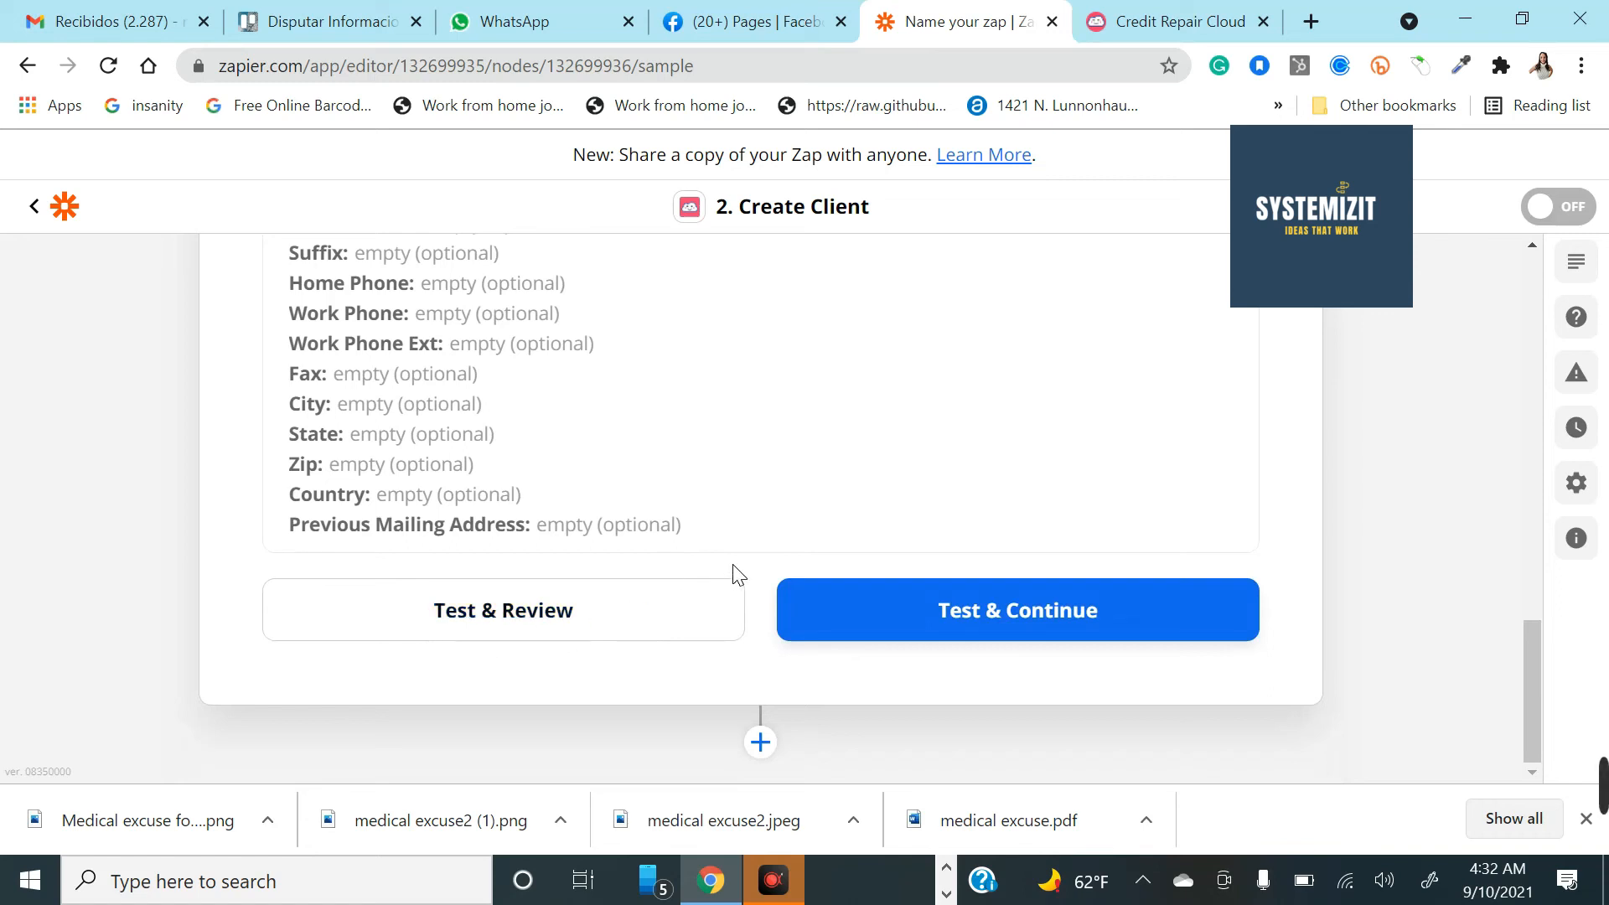
scroll(608, 463, up, 5)
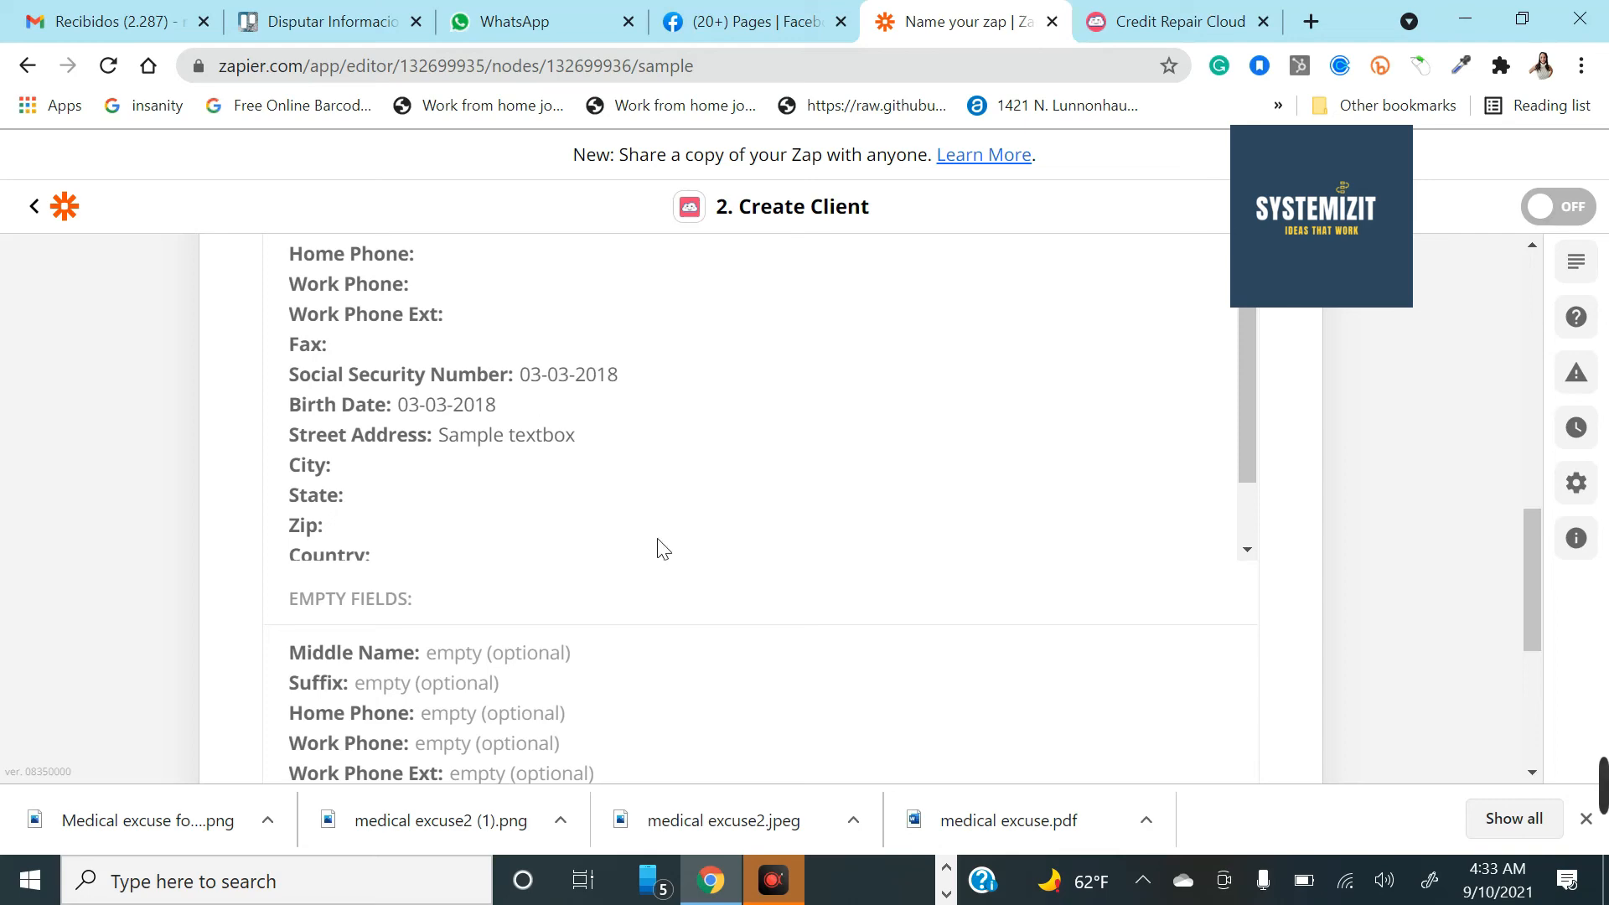
scroll(662, 549, down, 1)
scroll(658, 549, down, 5)
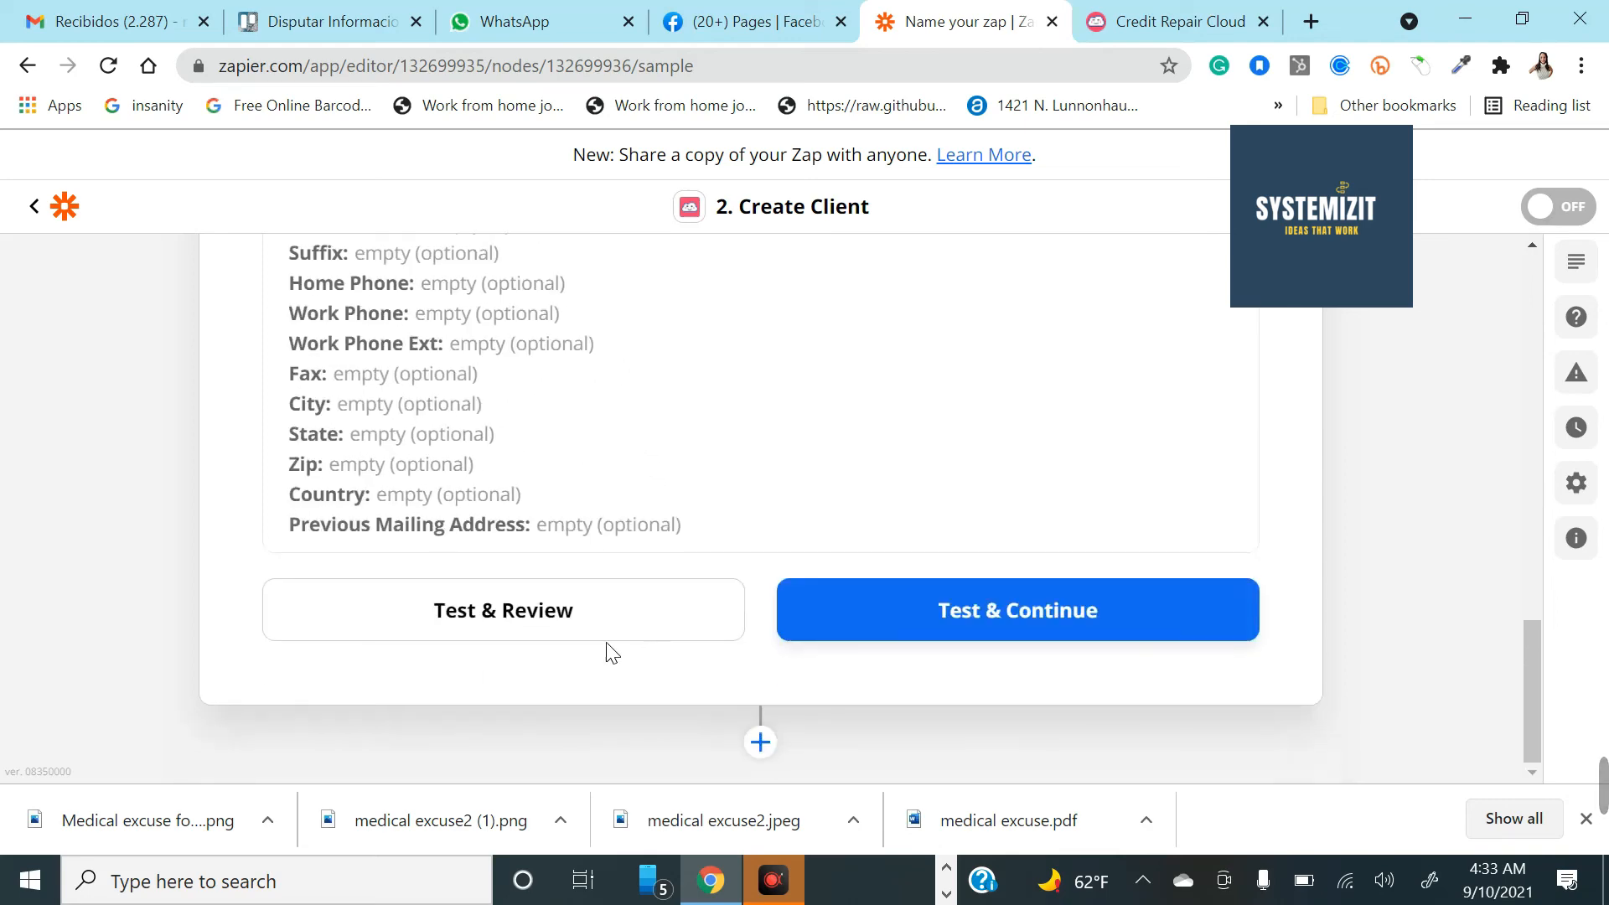
scroll(639, 479, up, 5)
scroll(675, 531, down, 5)
scroll(779, 363, up, 10)
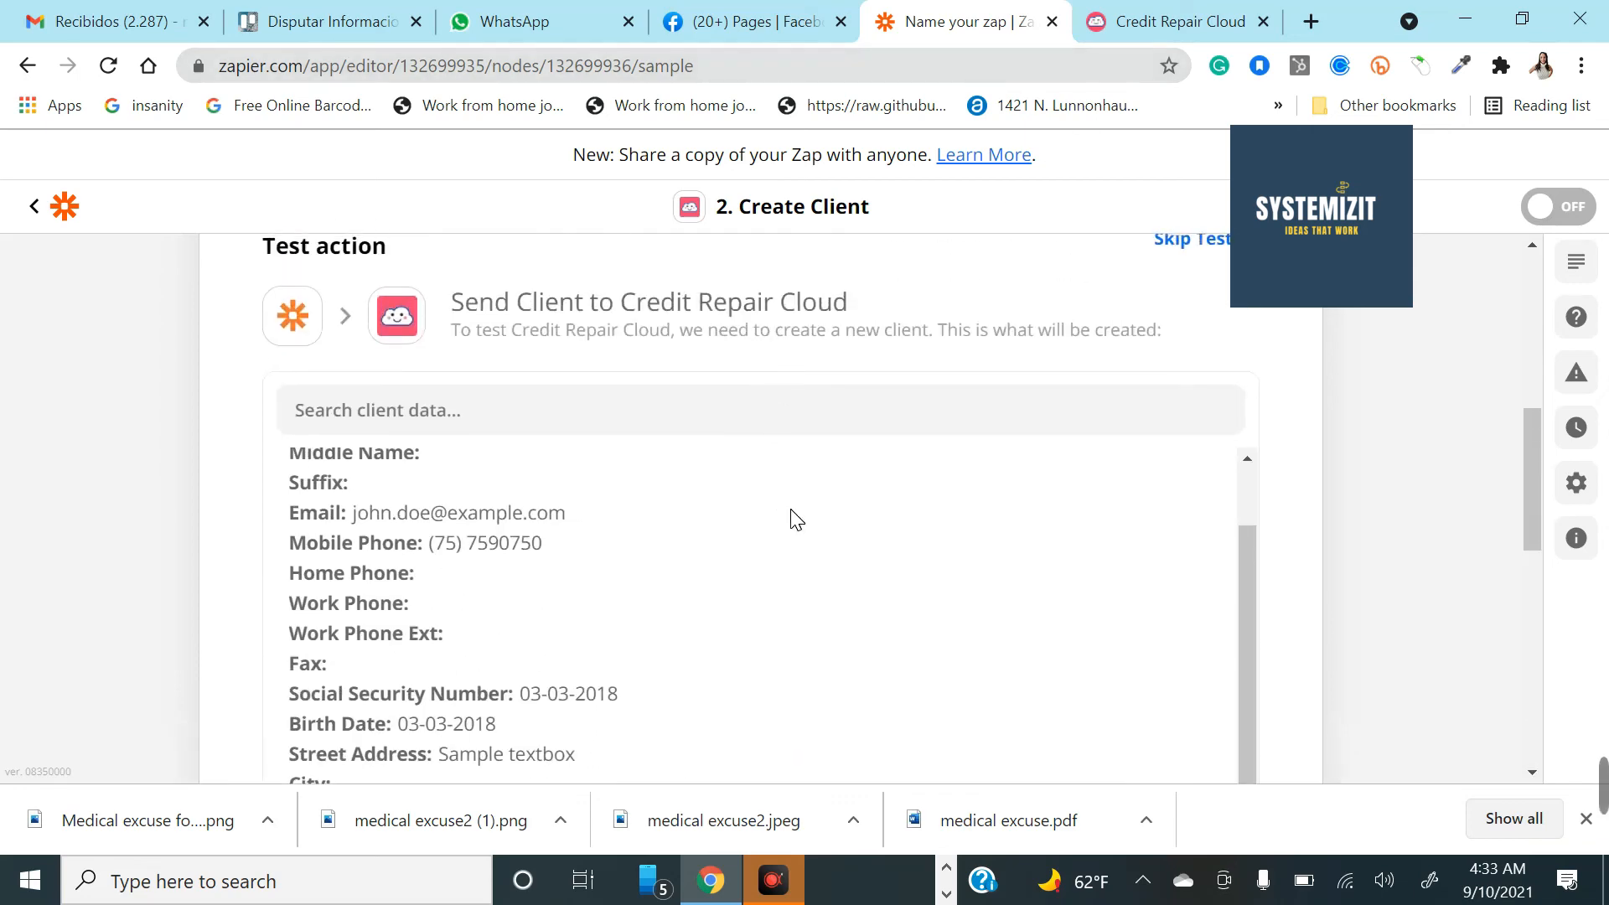
scroll(795, 517, down, 7)
scroll(794, 520, down, 2)
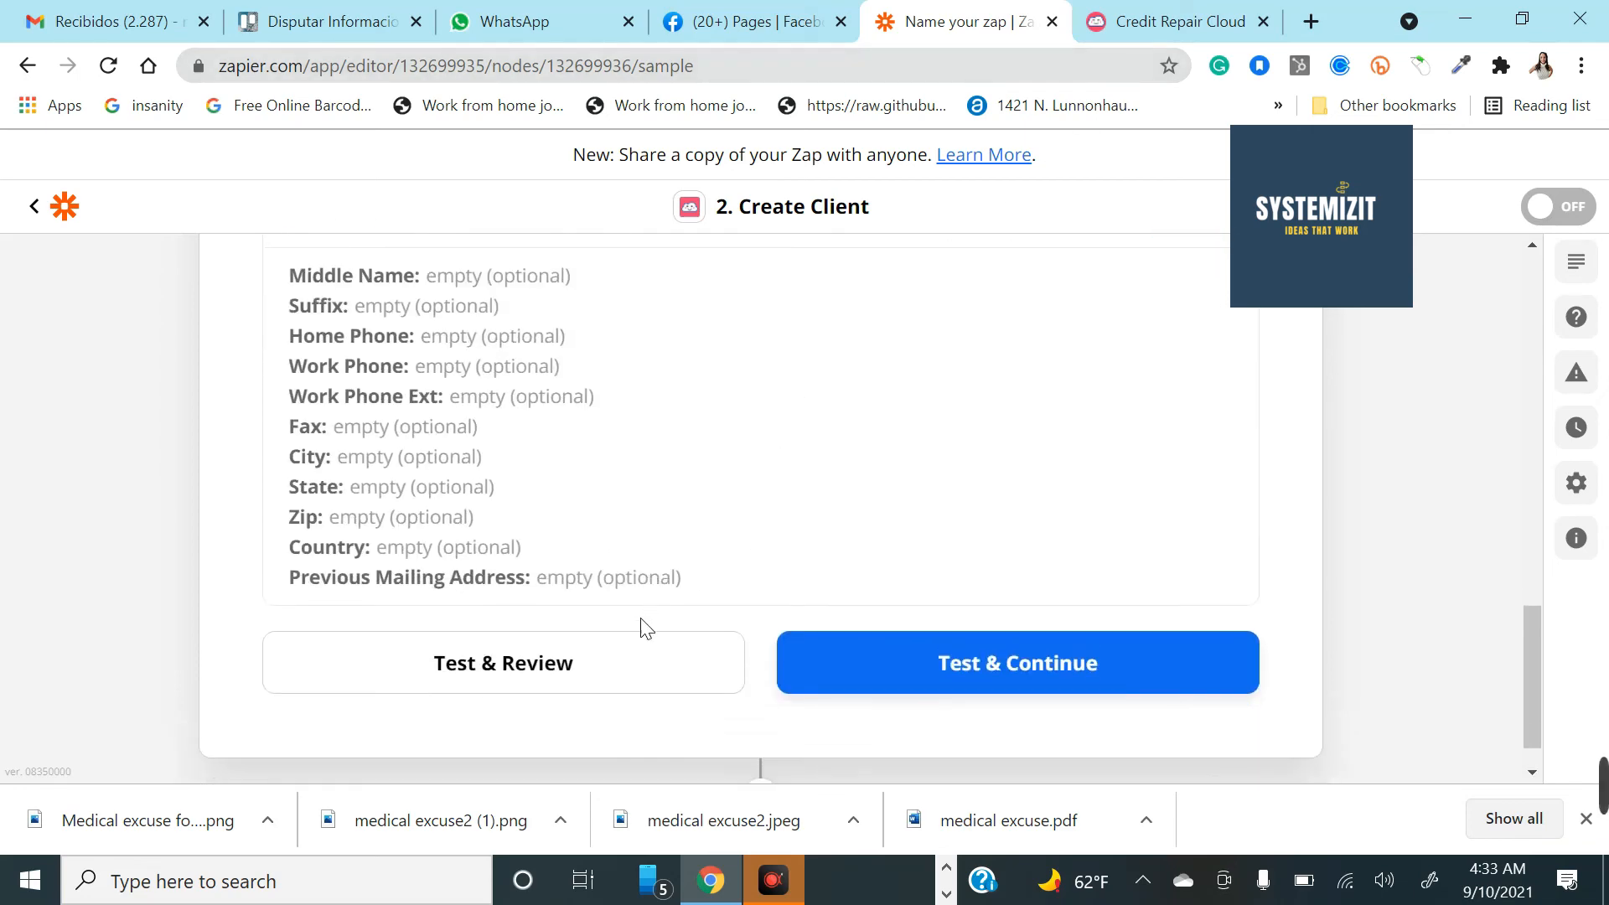
Step: Run the Create Client test with the review option and check the client data returned by Credit Repair Cloud
click(517, 656)
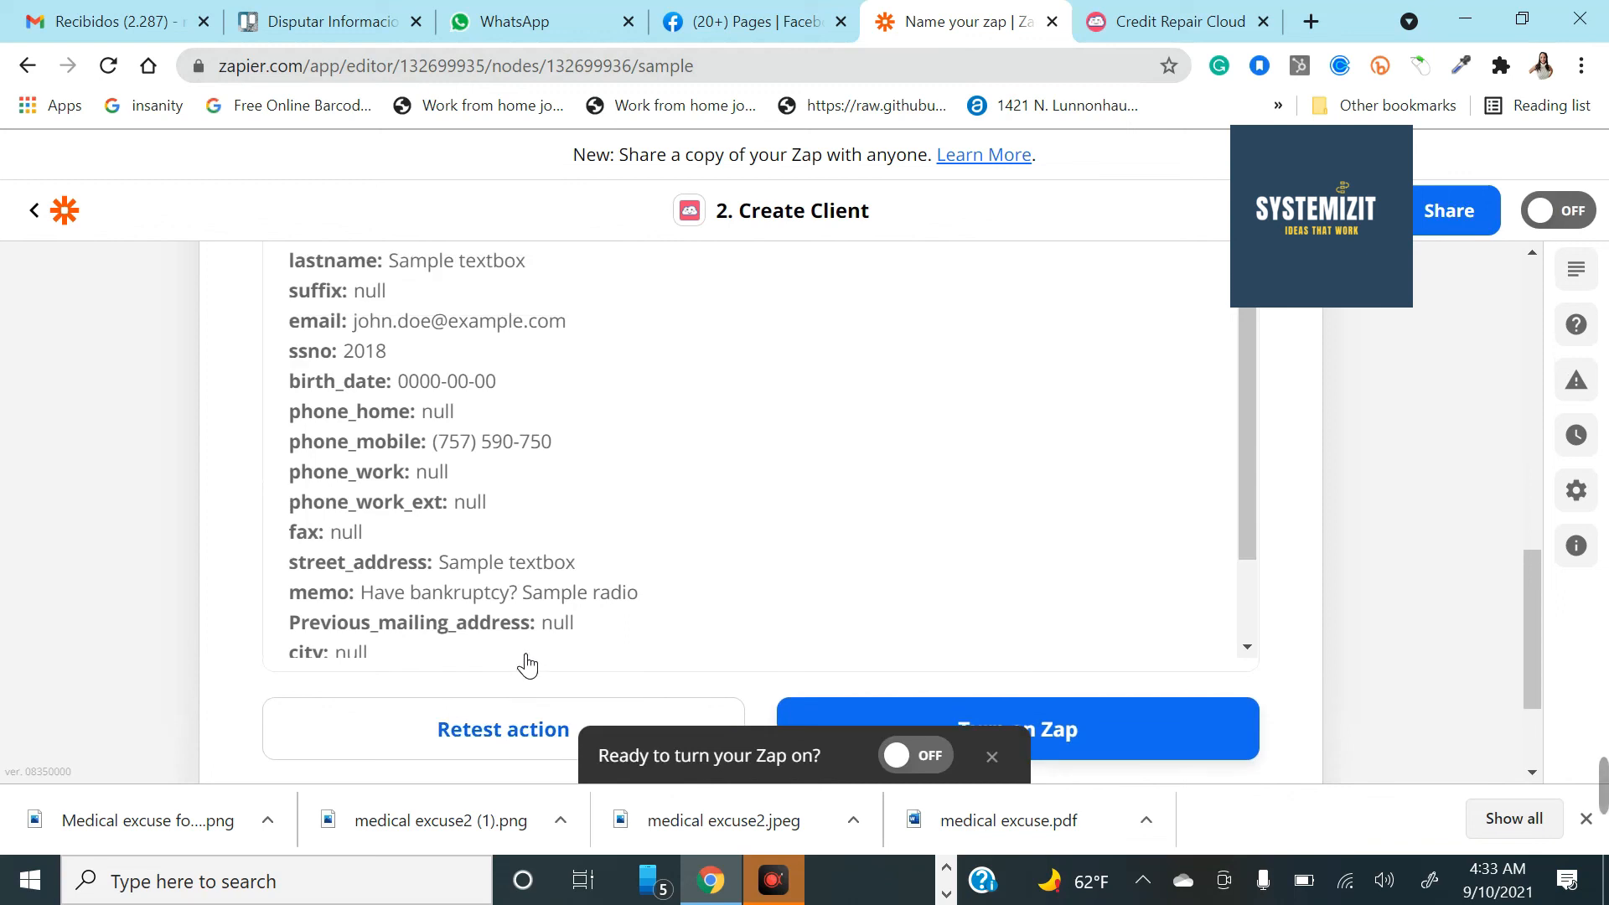
scroll(520, 662, up, 6)
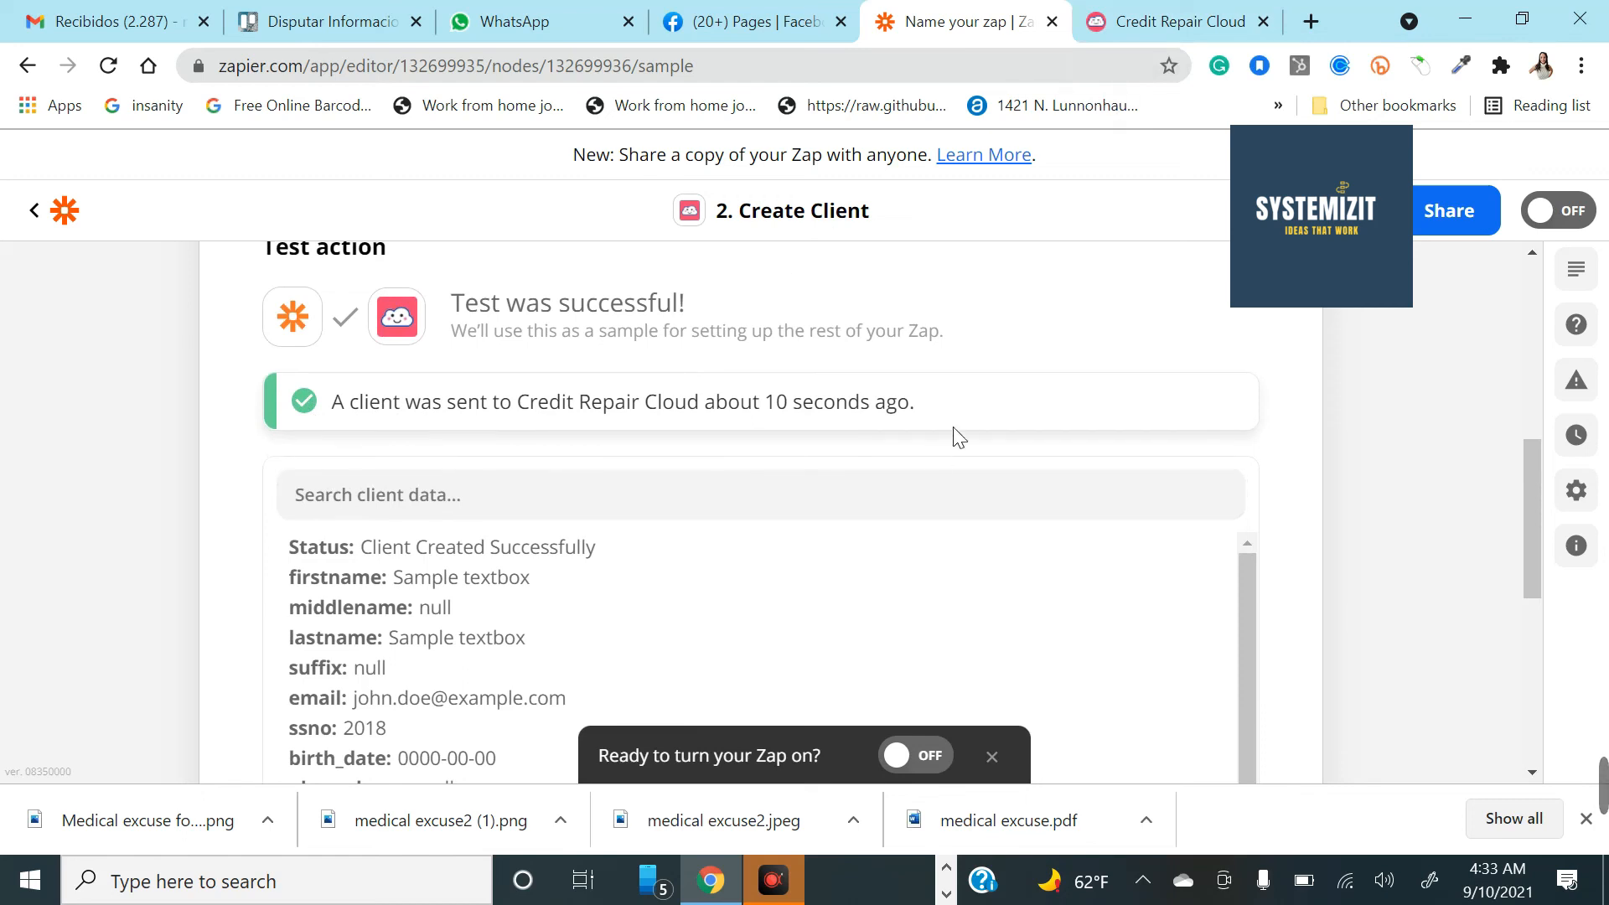
scroll(958, 436, down, 2)
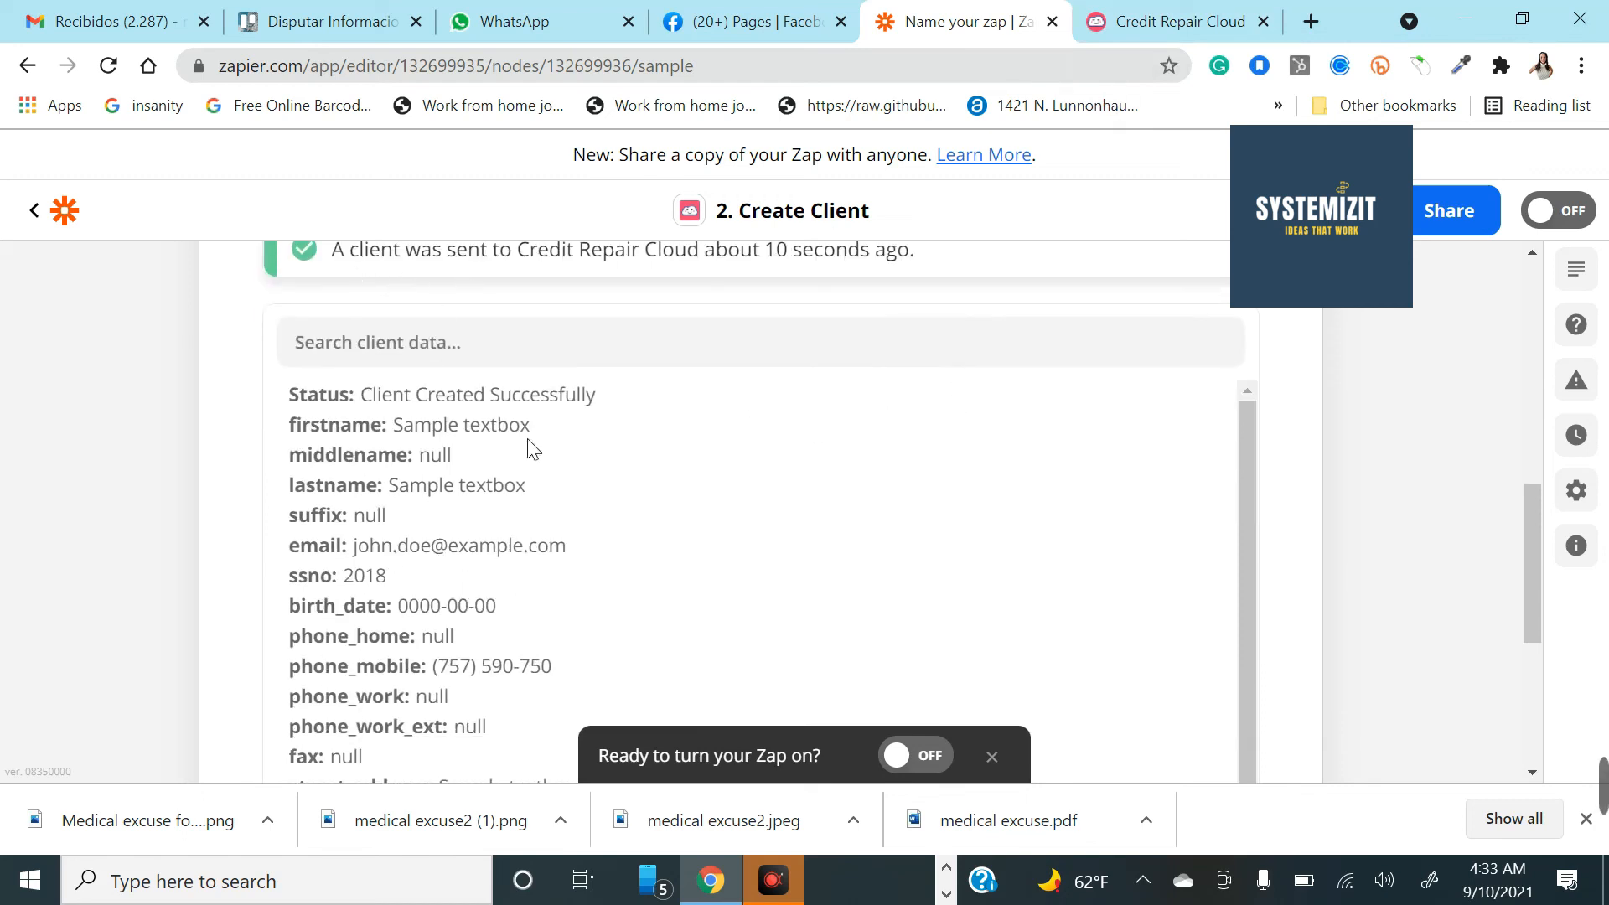
scroll(528, 445, down, 1)
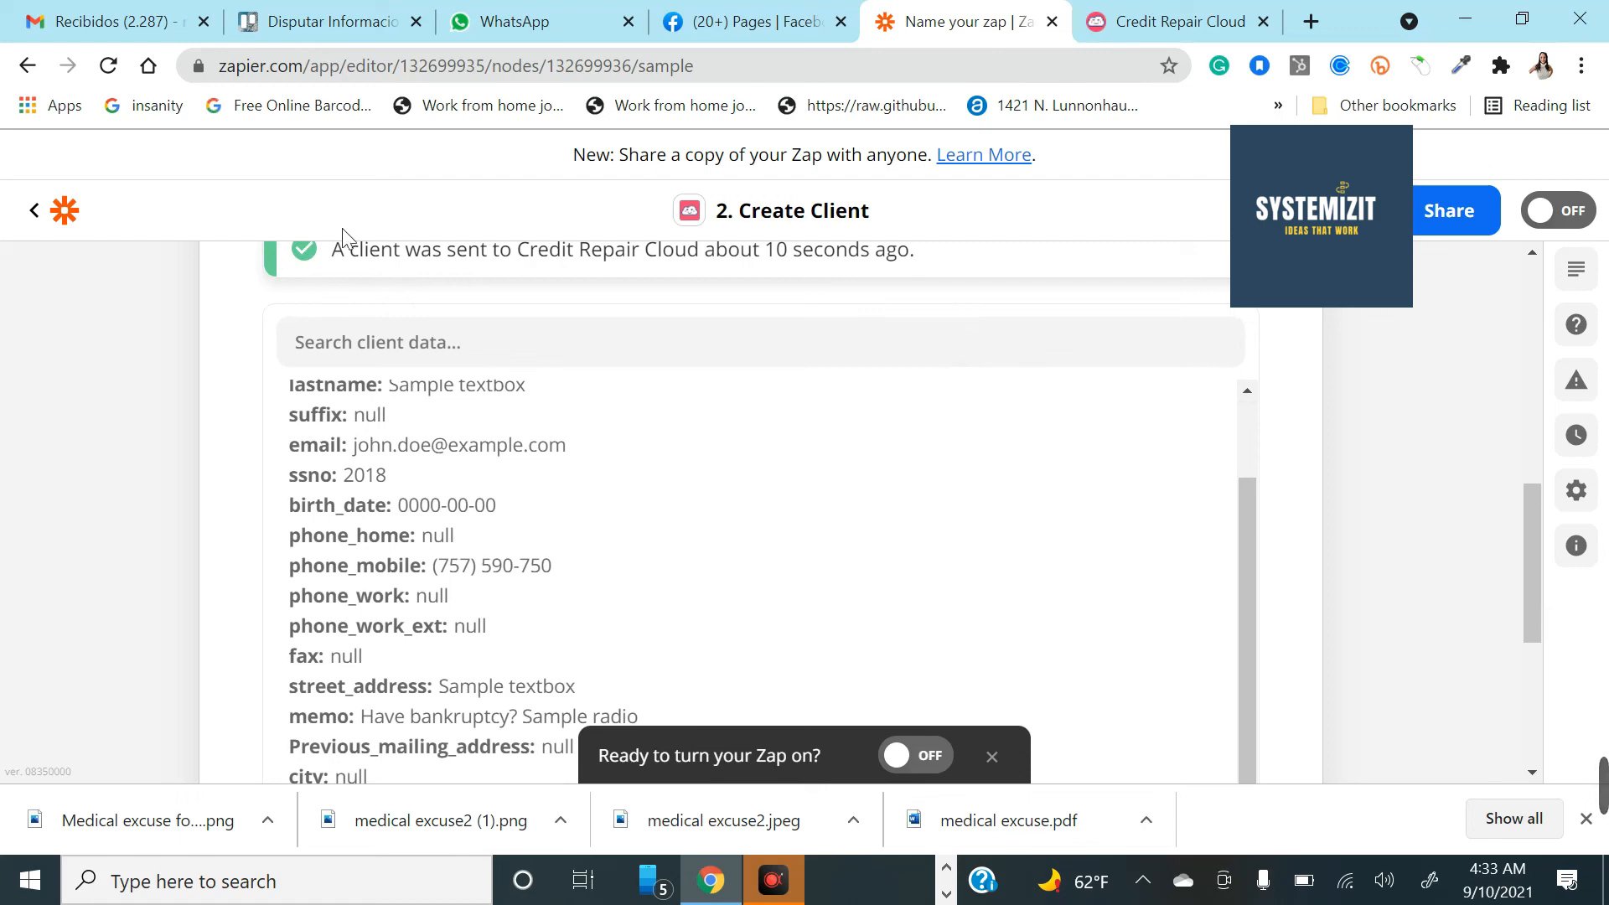
scroll(305, 253, up, 2)
scroll(388, 474, down, 6)
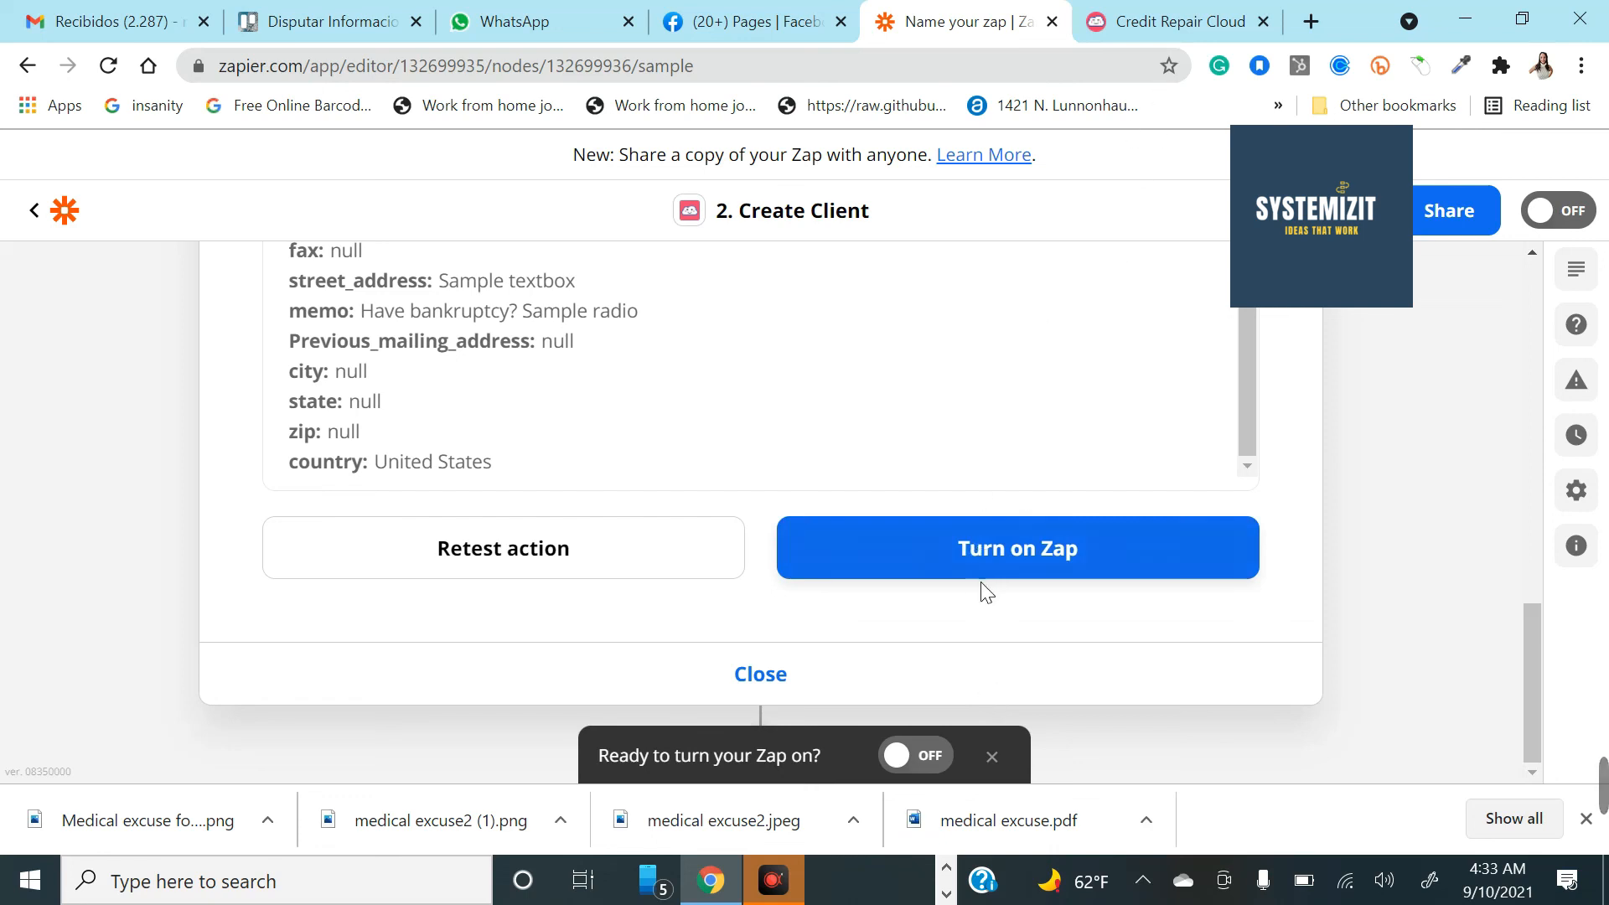
Step: Switch to Credit Repair Cloud and permanently delete the Sample Textbox test client from the client list
click(1120, 34)
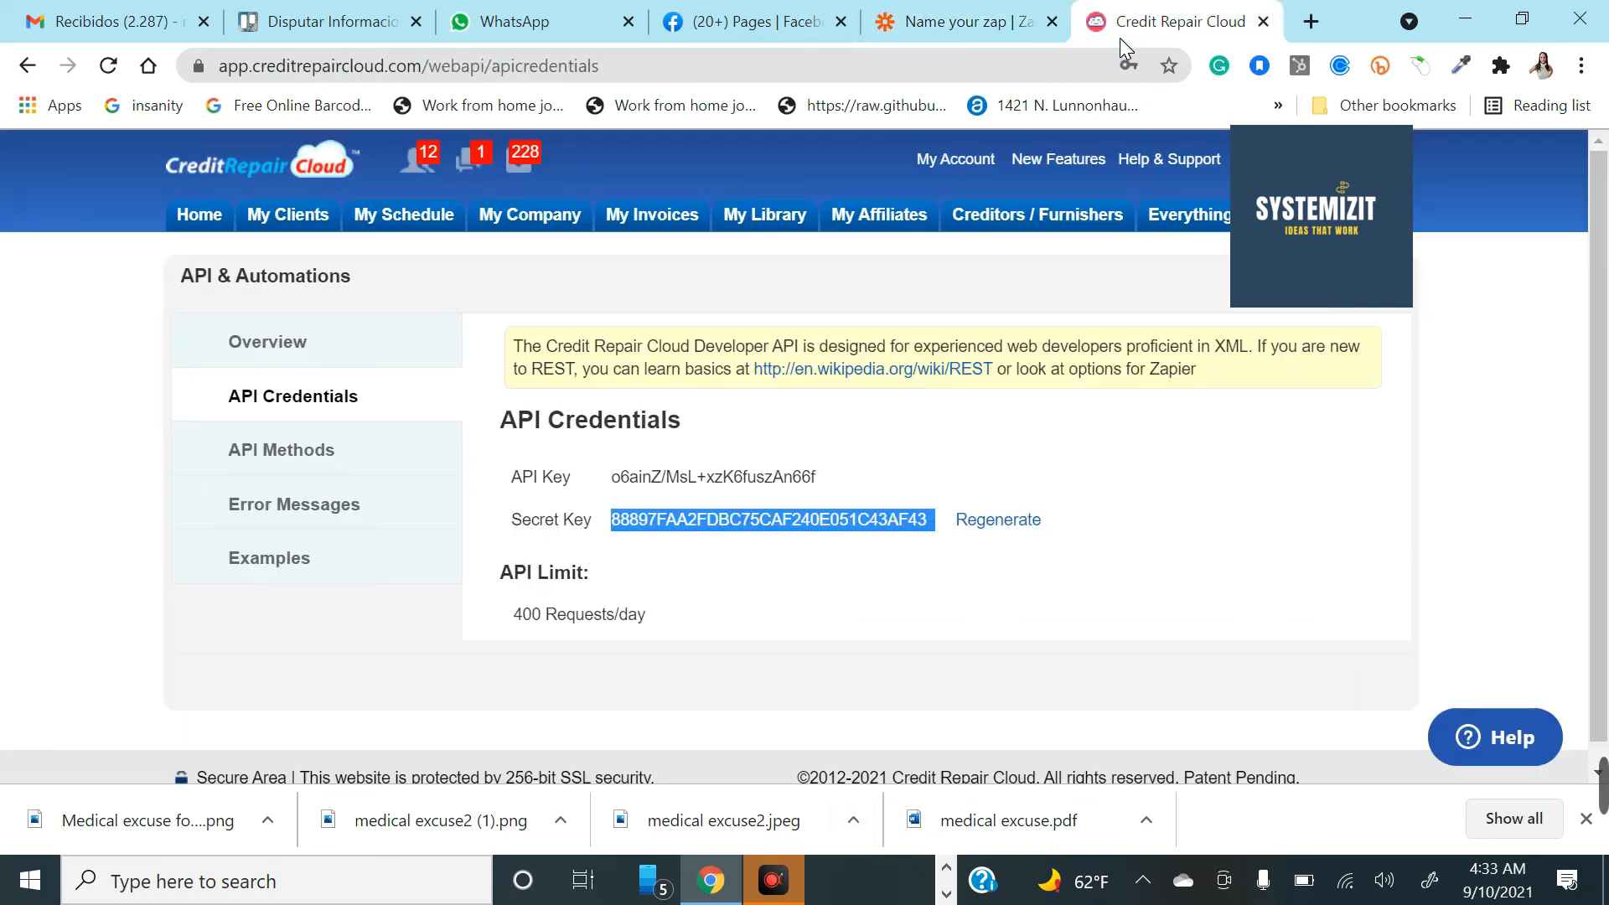
click(312, 220)
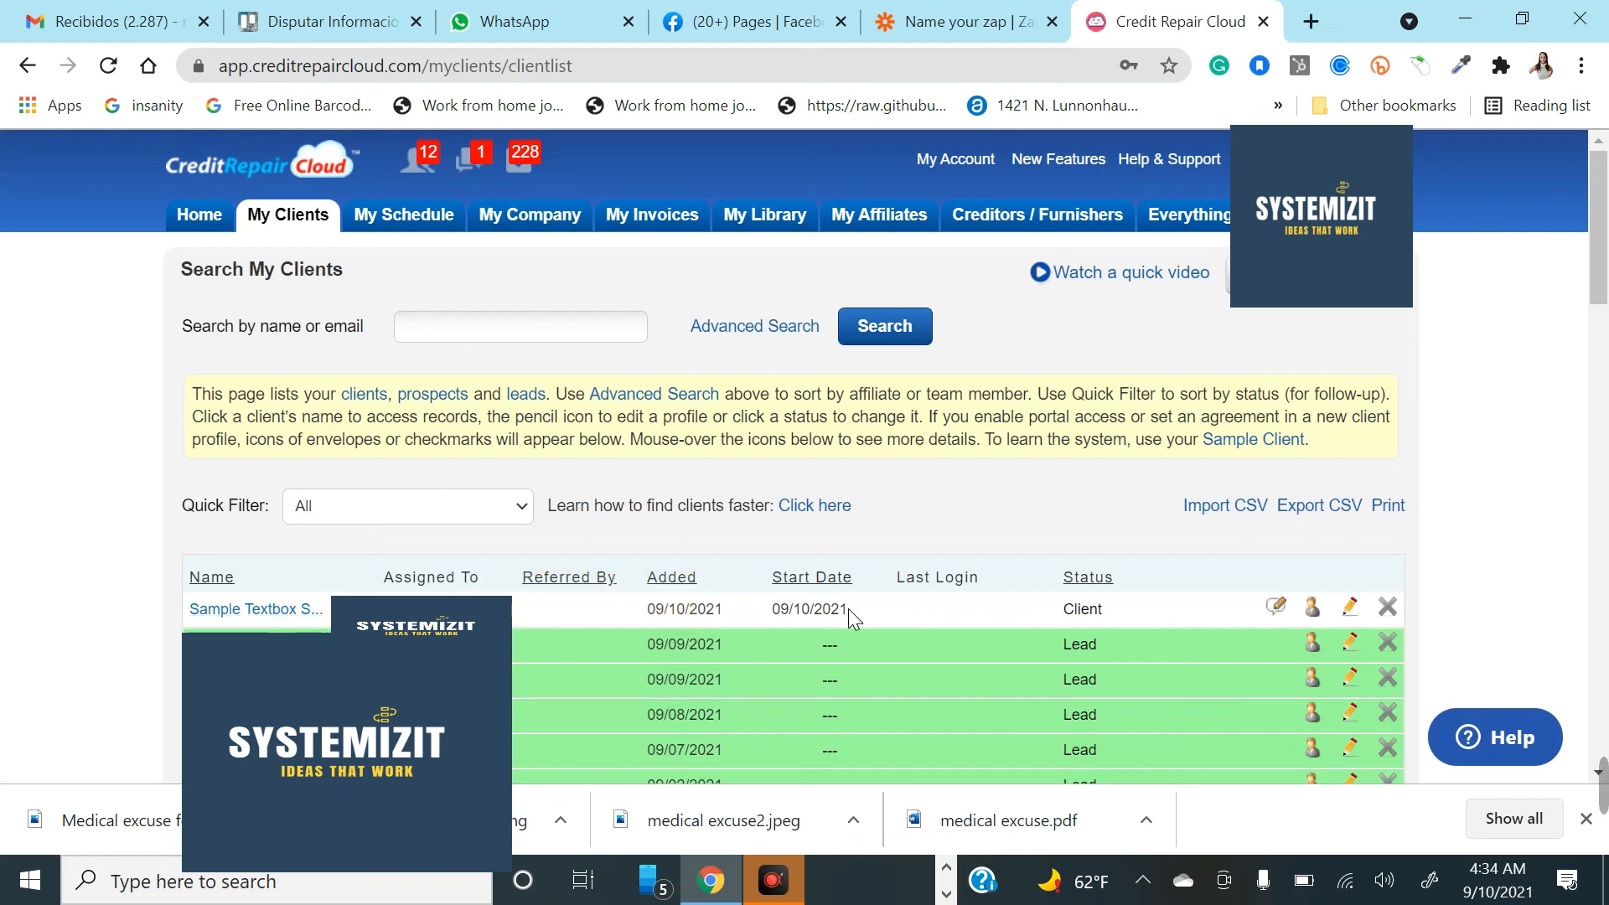
click(1396, 613)
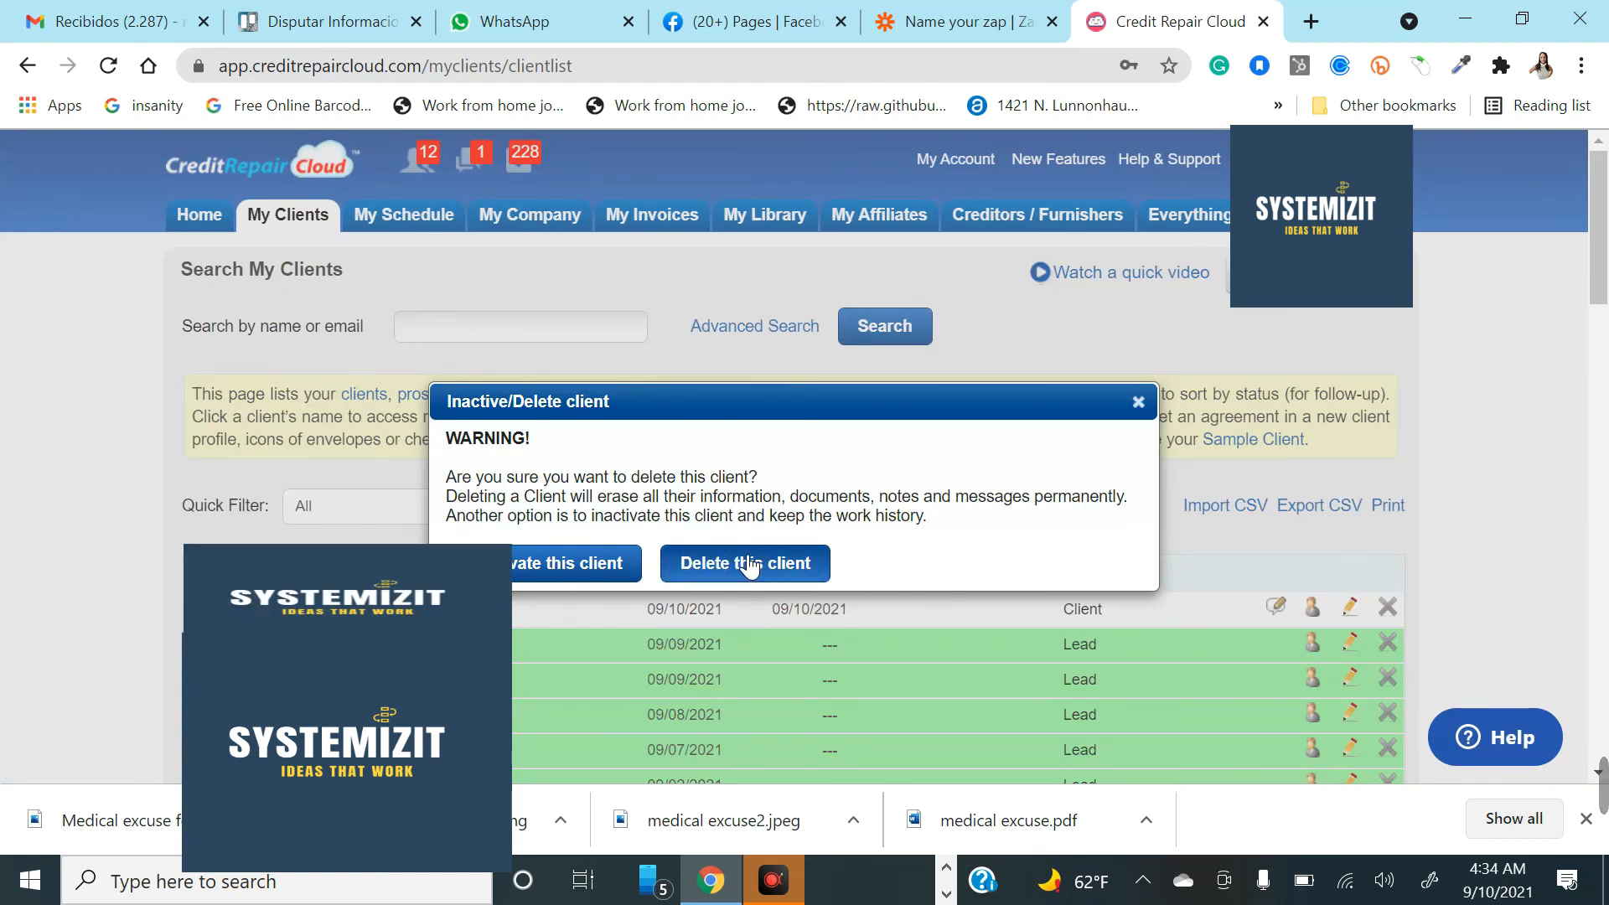
click(751, 568)
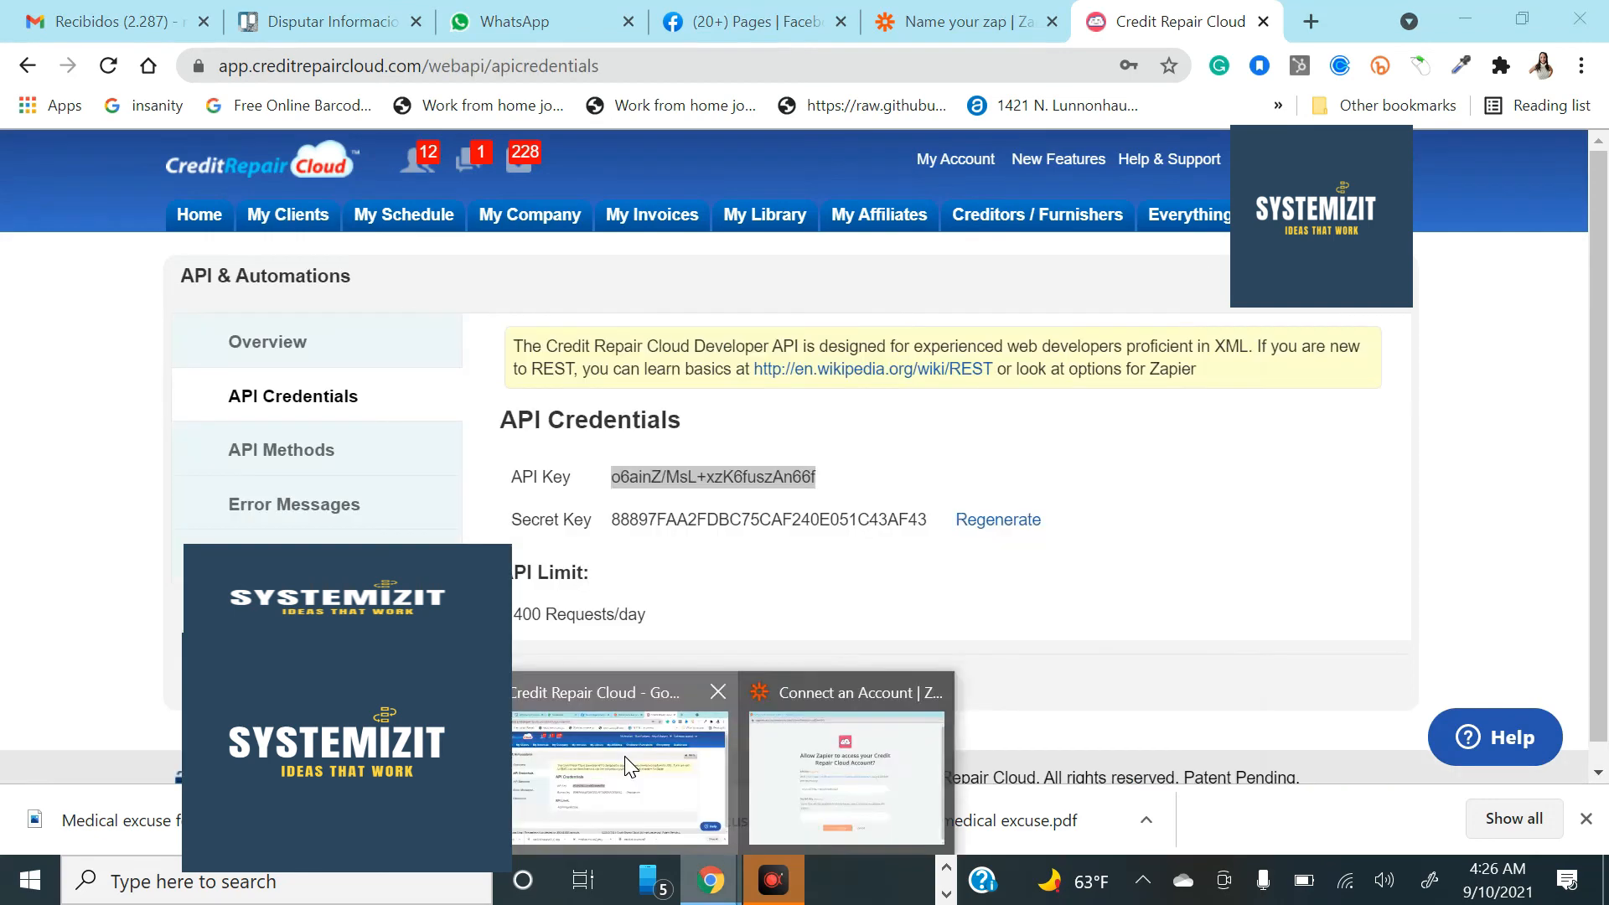
click(625, 756)
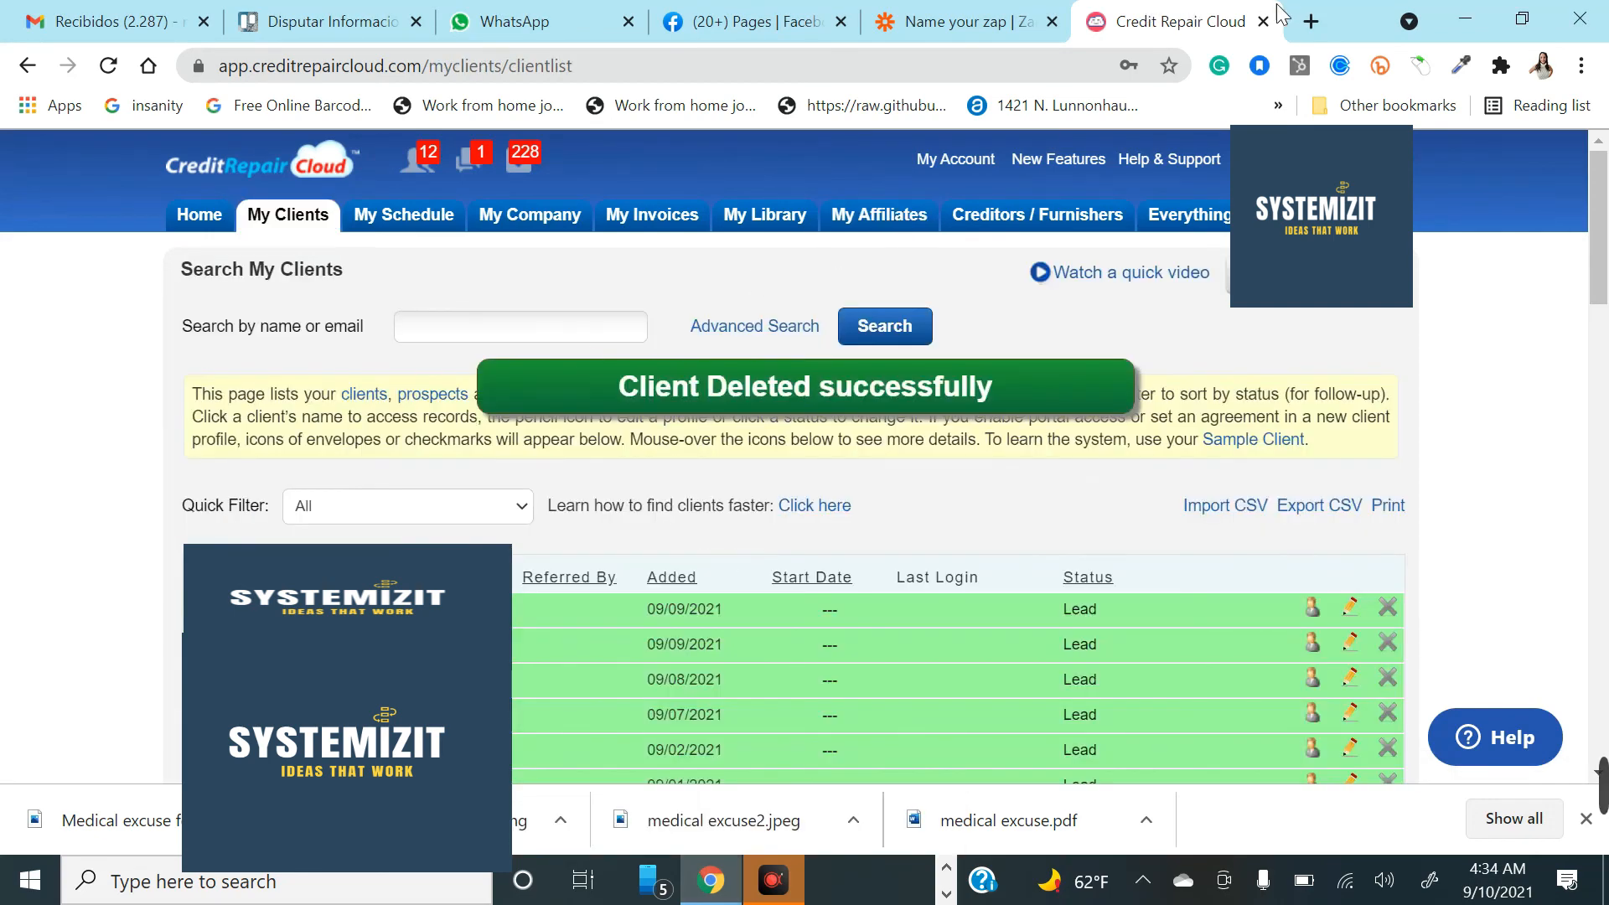
Step: Switch back to the Zapier editor and look over the Create Client test result again
click(958, 24)
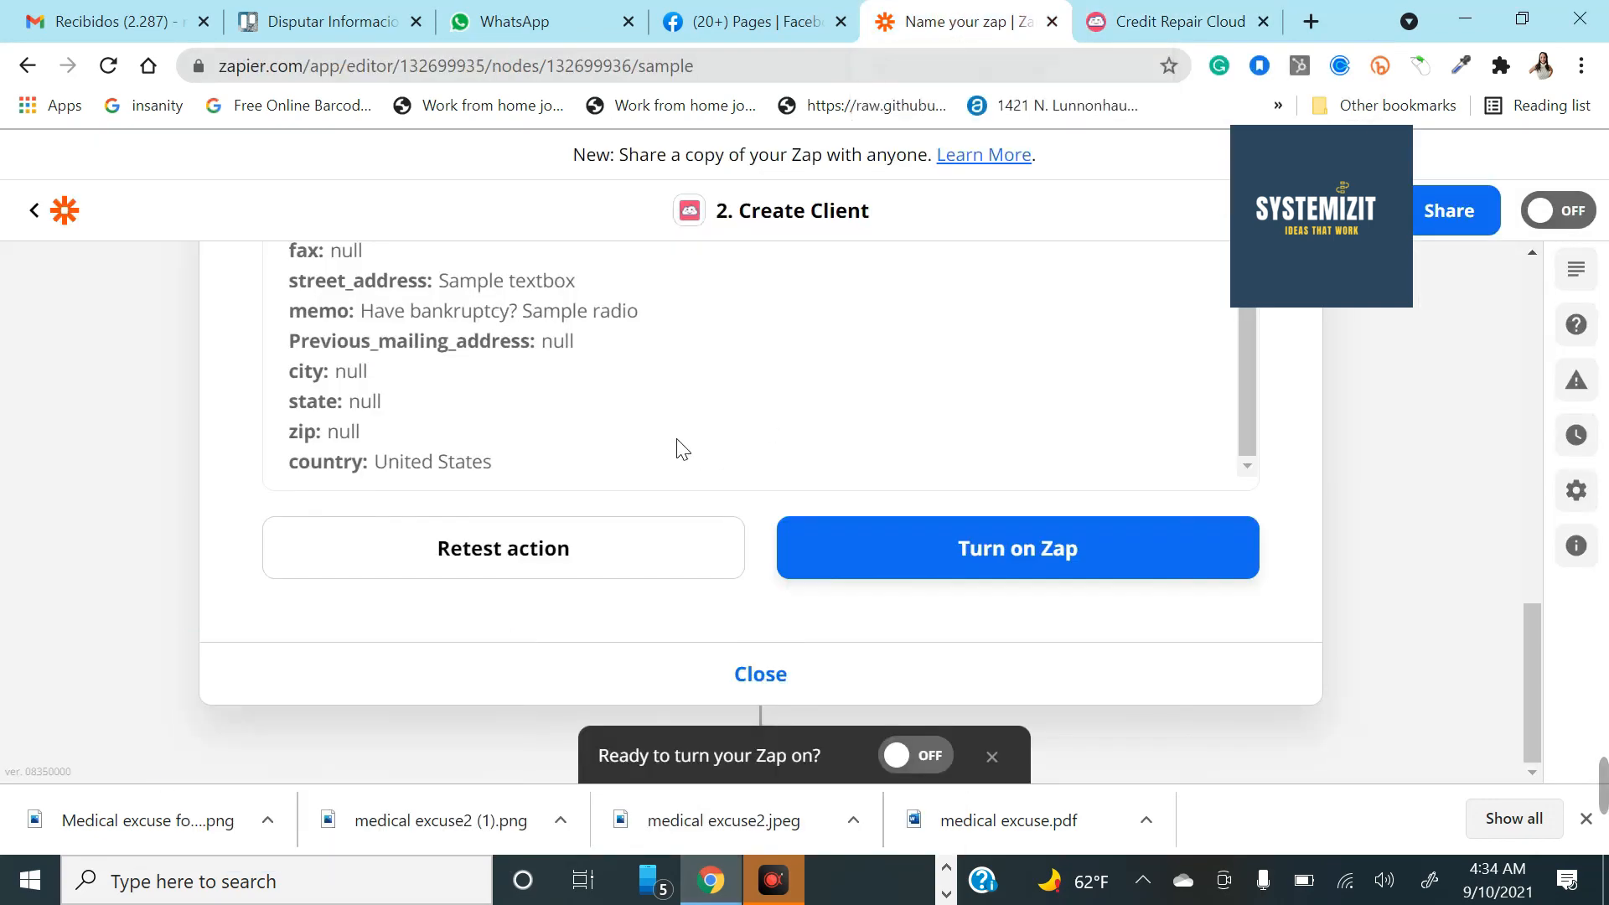
scroll(680, 440, up, 2)
scroll(629, 582, up, 2)
scroll(621, 604, up, 2)
scroll(621, 603, down, 1)
scroll(863, 584, down, 3)
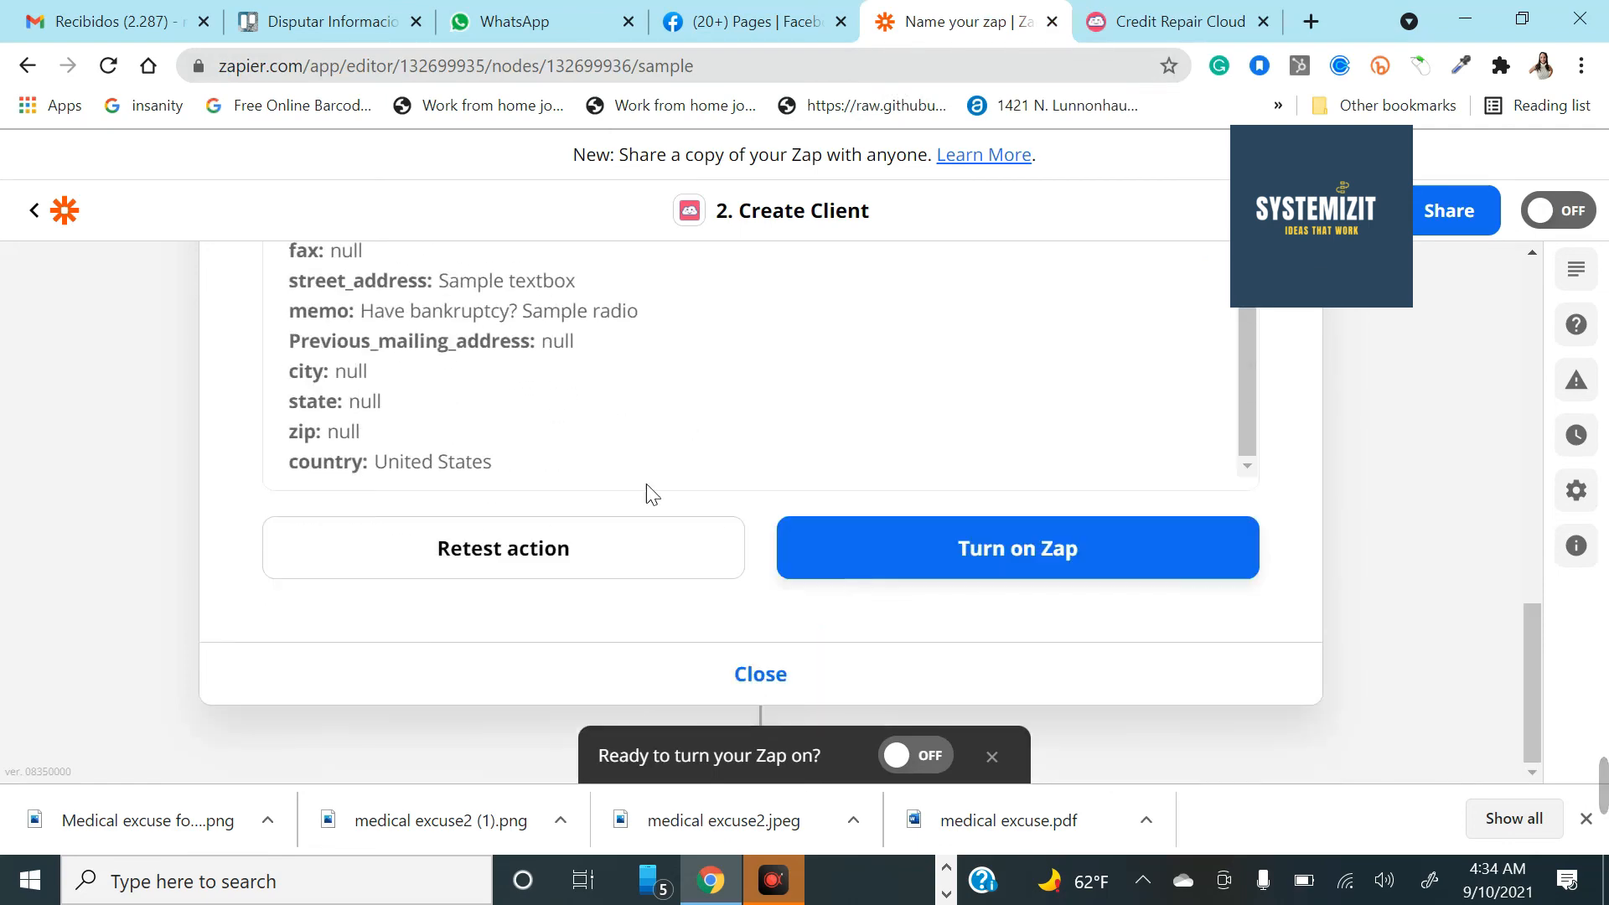